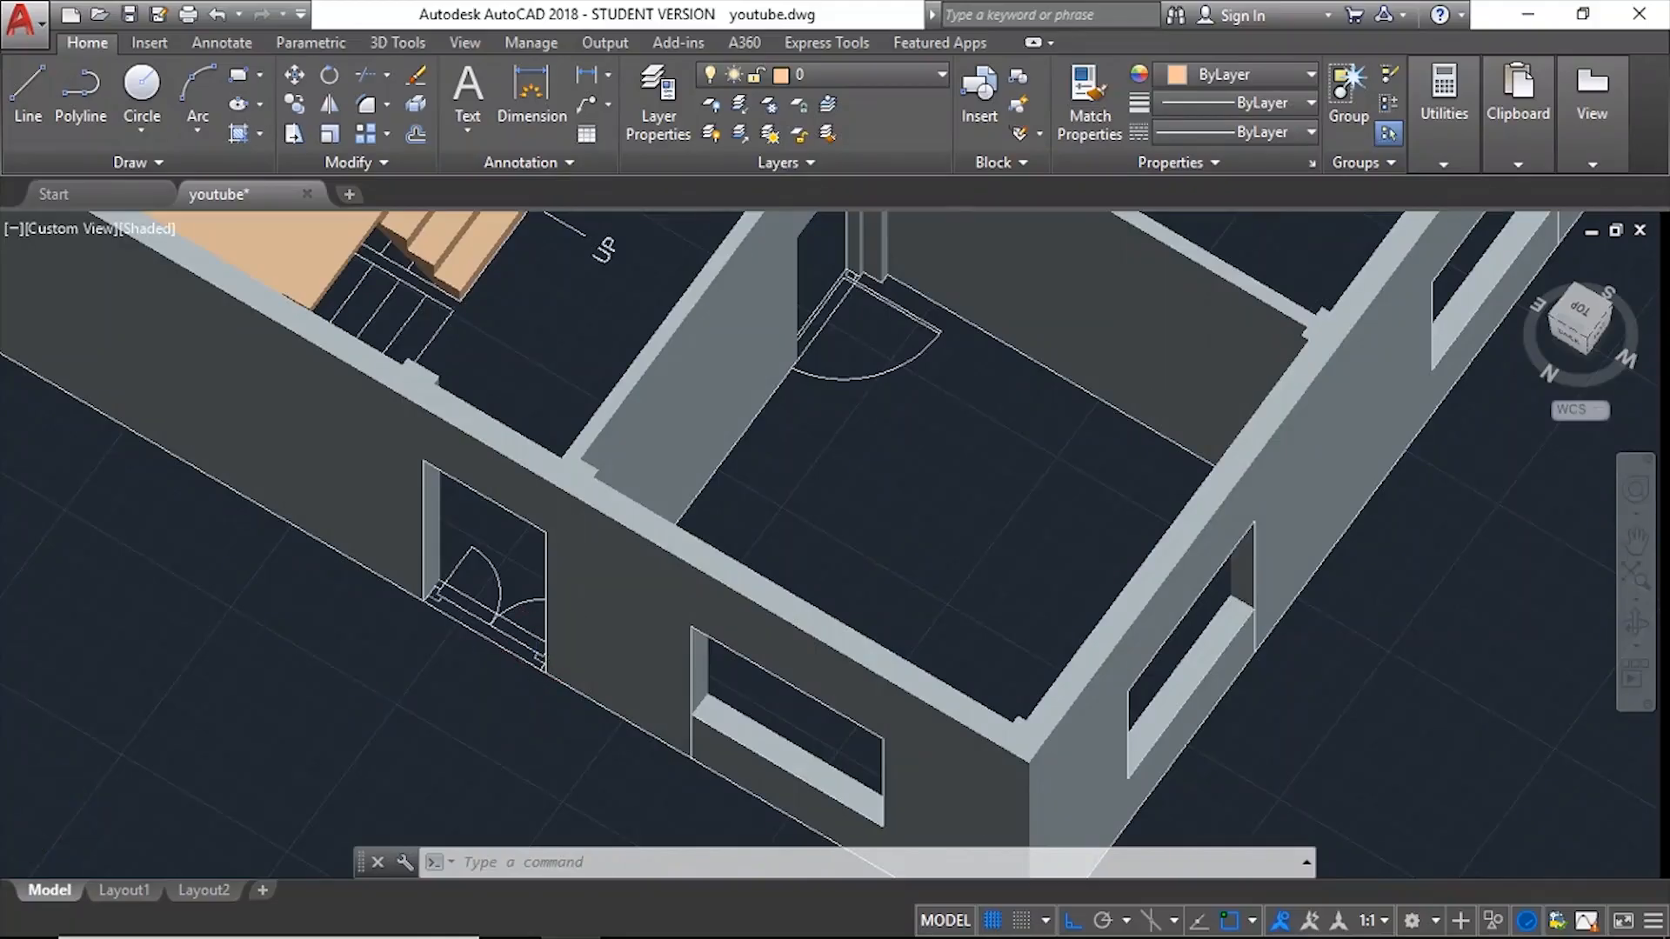
Step: Examine the 3D house model's walls, door and window openings, and staircase from several angles
scroll(553, 643, down, 5)
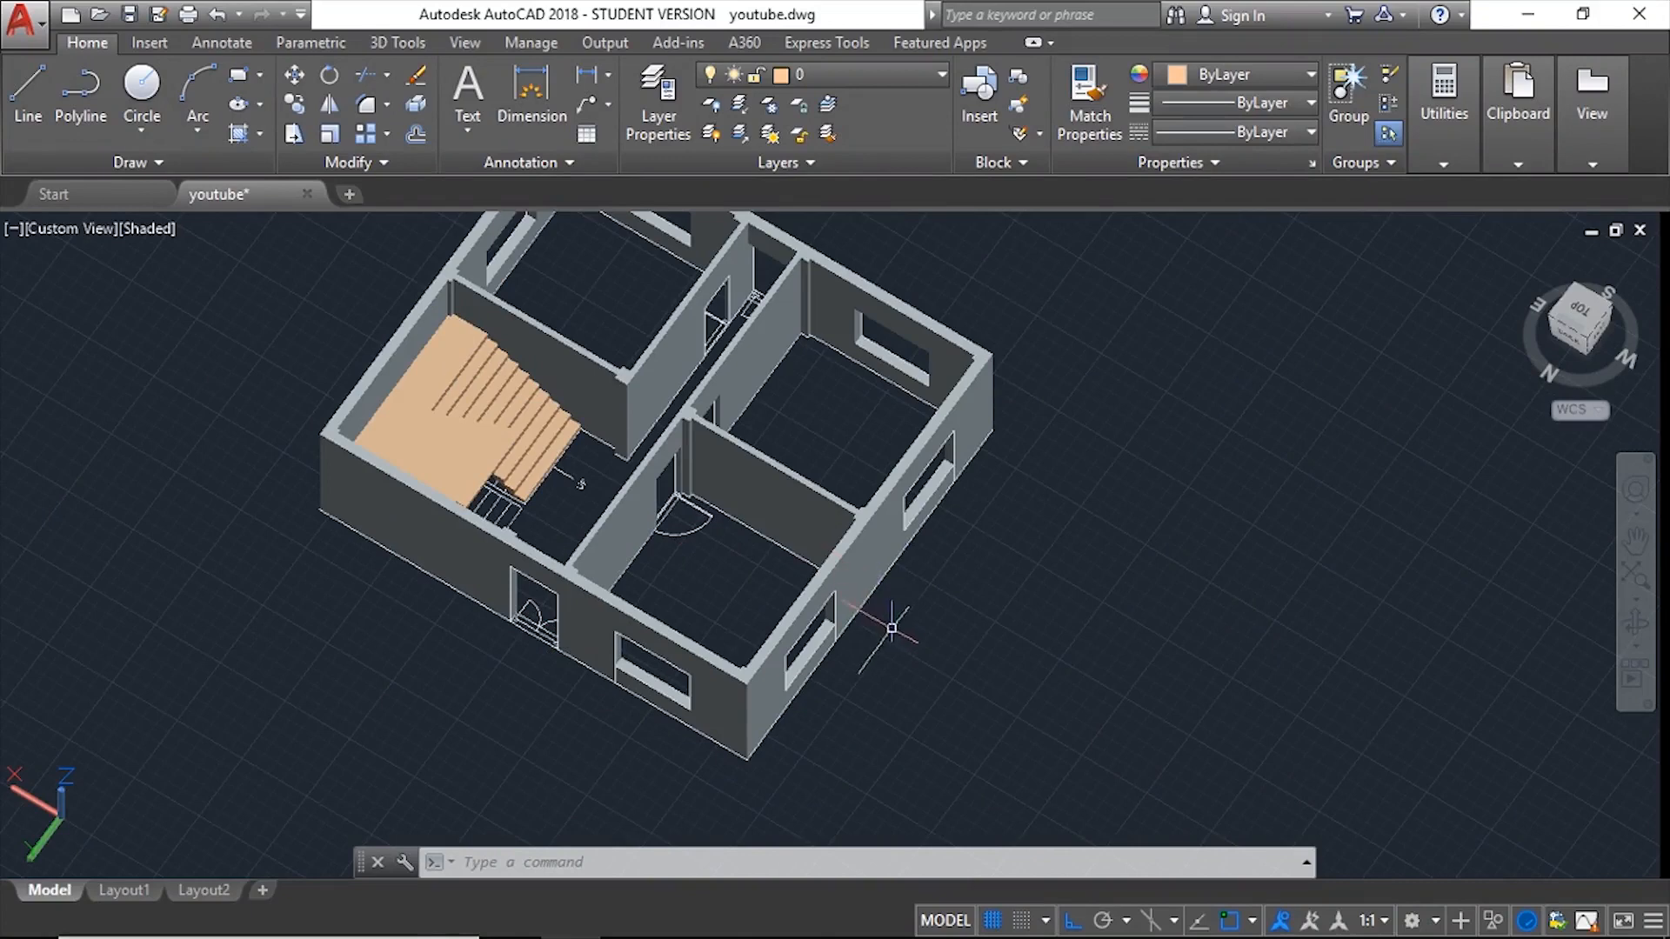
shift+middle_drag(891, 621, 956, 635)
scroll(736, 506, down, 6)
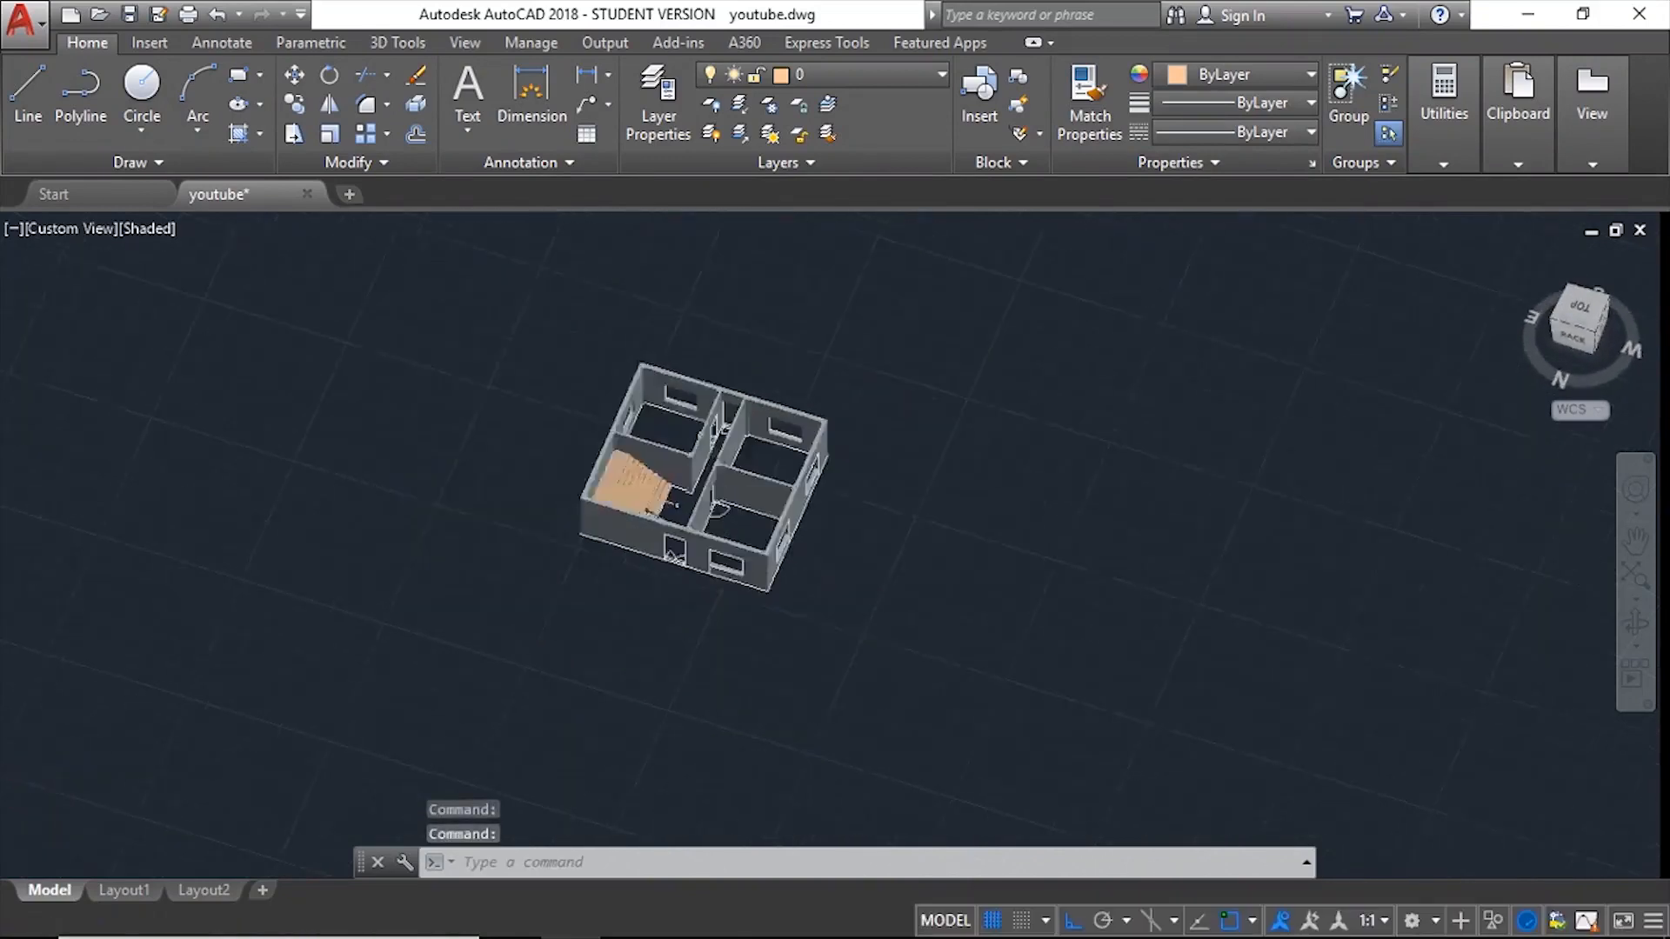
shift+middle_drag(848, 553, 825, 501)
scroll(751, 506, up, 3)
scroll(753, 509, up, 5)
shift+middle_drag(535, 661, 716, 600)
scroll(717, 607, down, 4)
scroll(717, 606, up, 5)
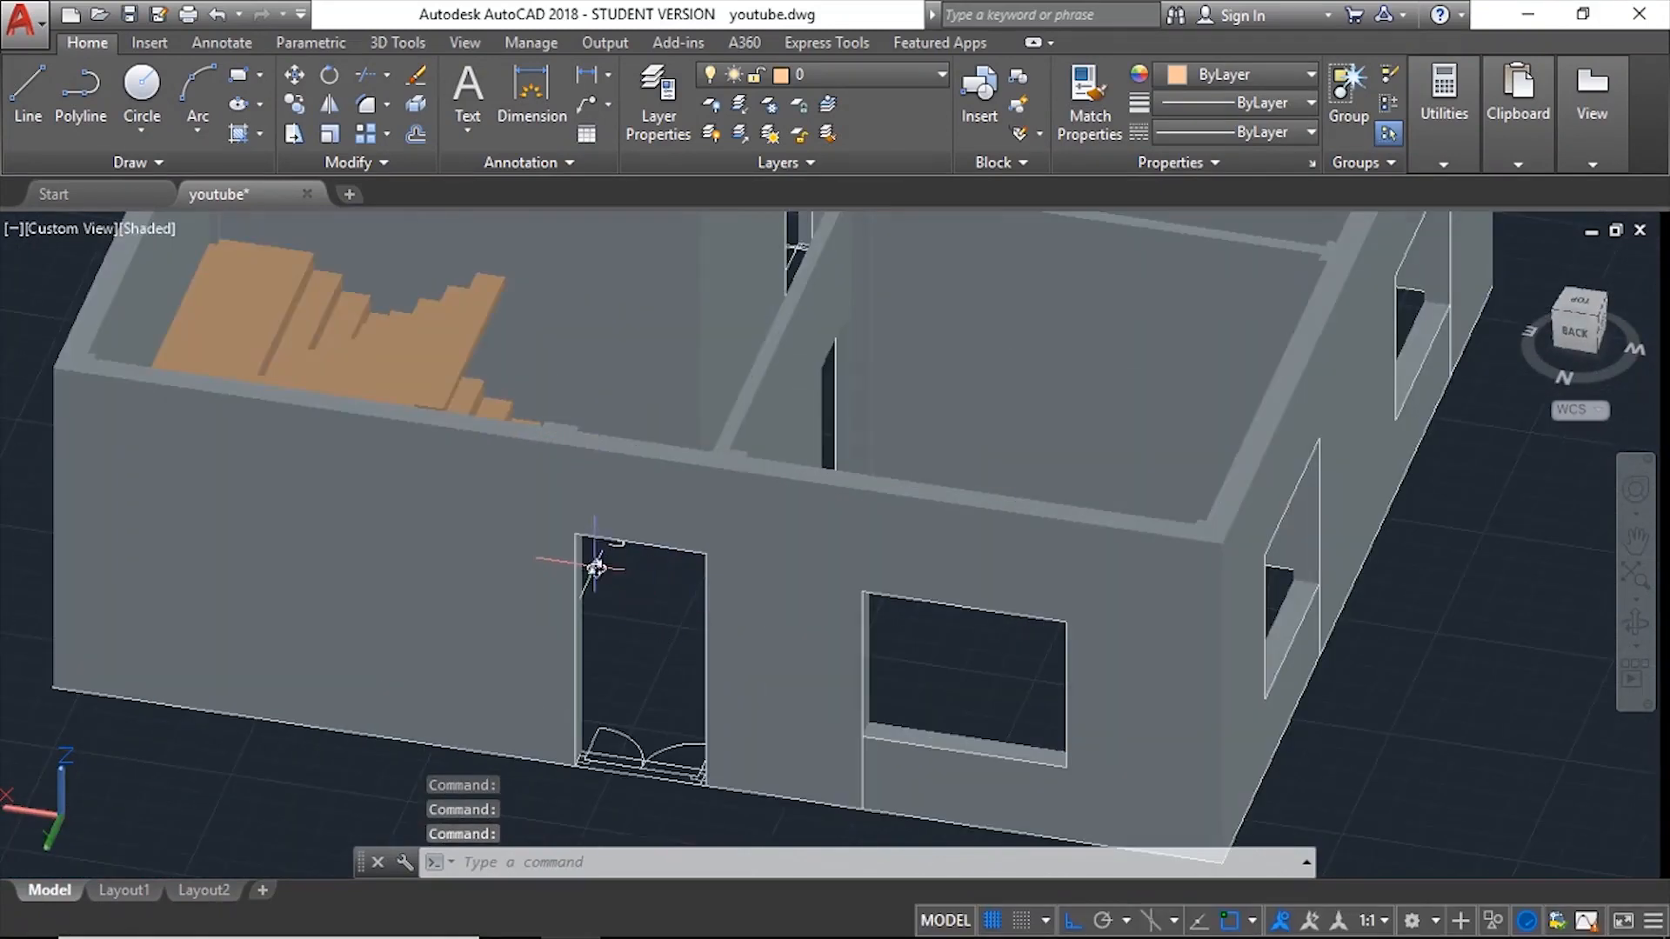
shift+middle_drag(596, 560, 783, 615)
scroll(572, 612, down, 4)
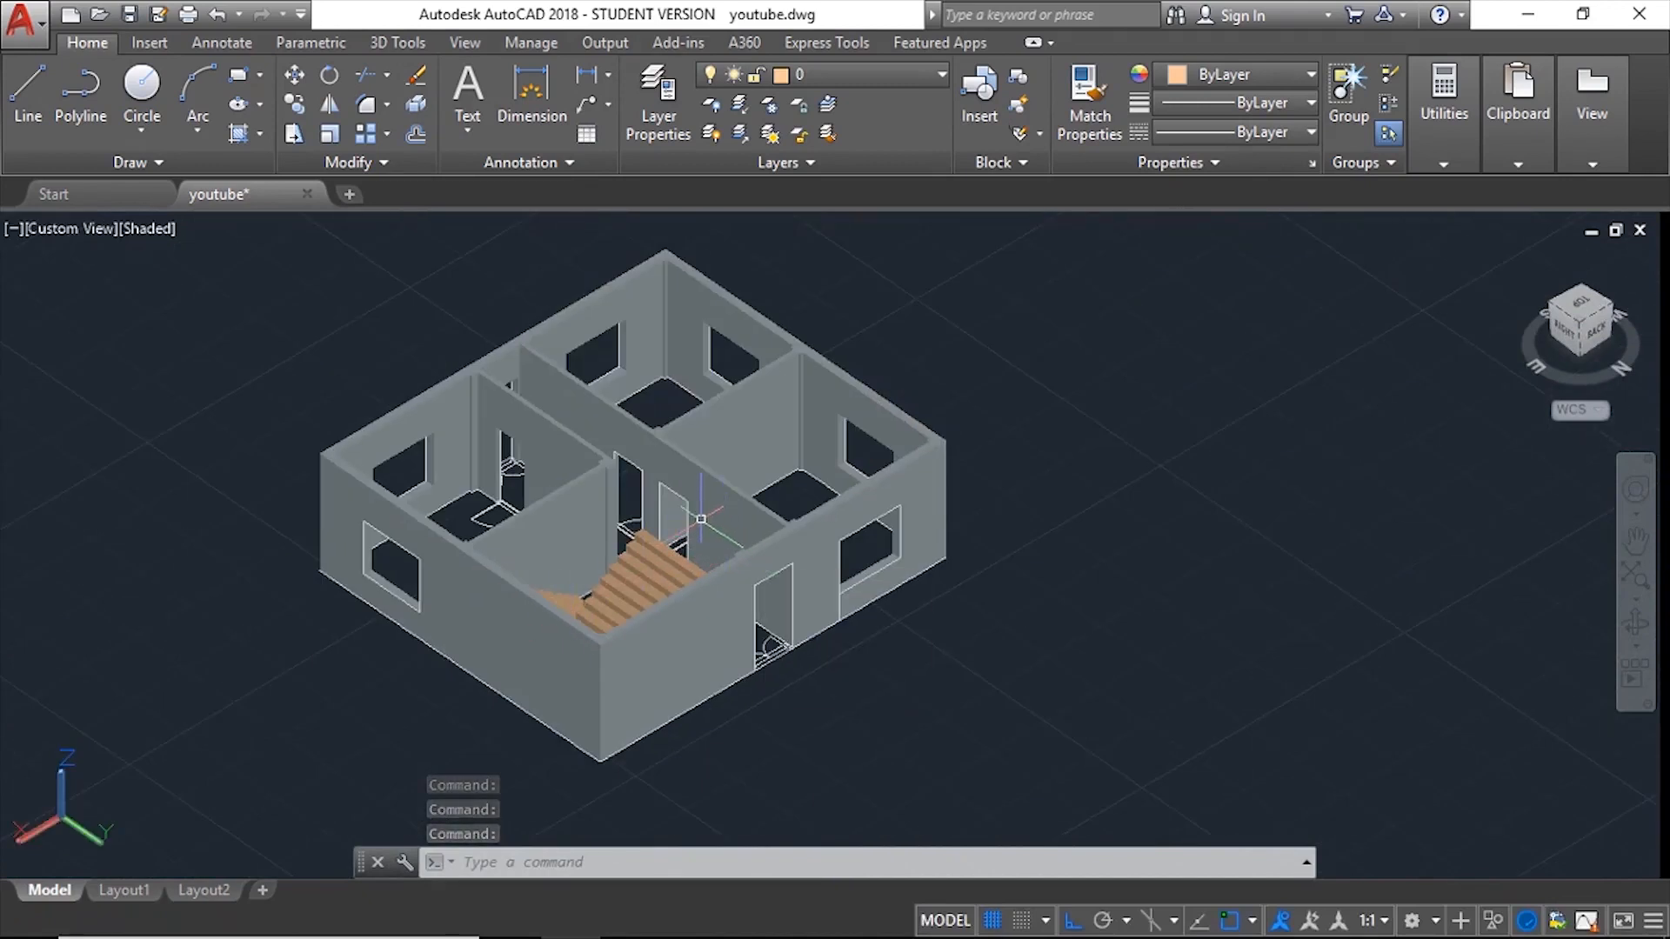
shift+middle_drag(791, 523, 522, 482)
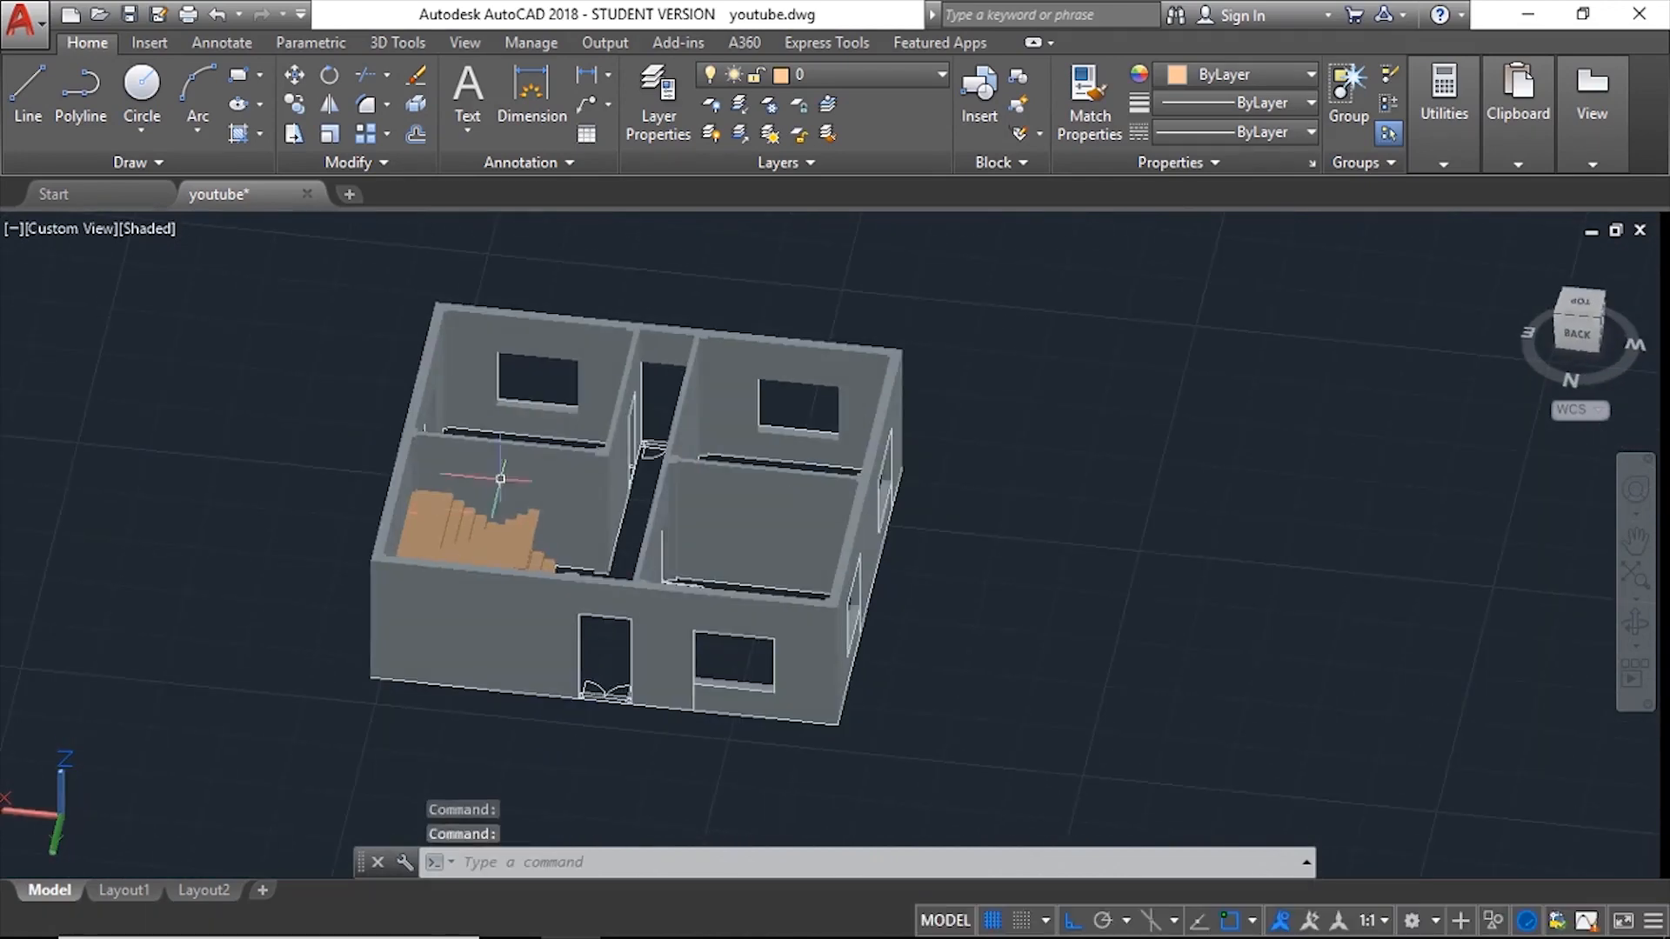
Step: Set the visual style to 2D Wireframe and switch the model to the Front view
click(144, 230)
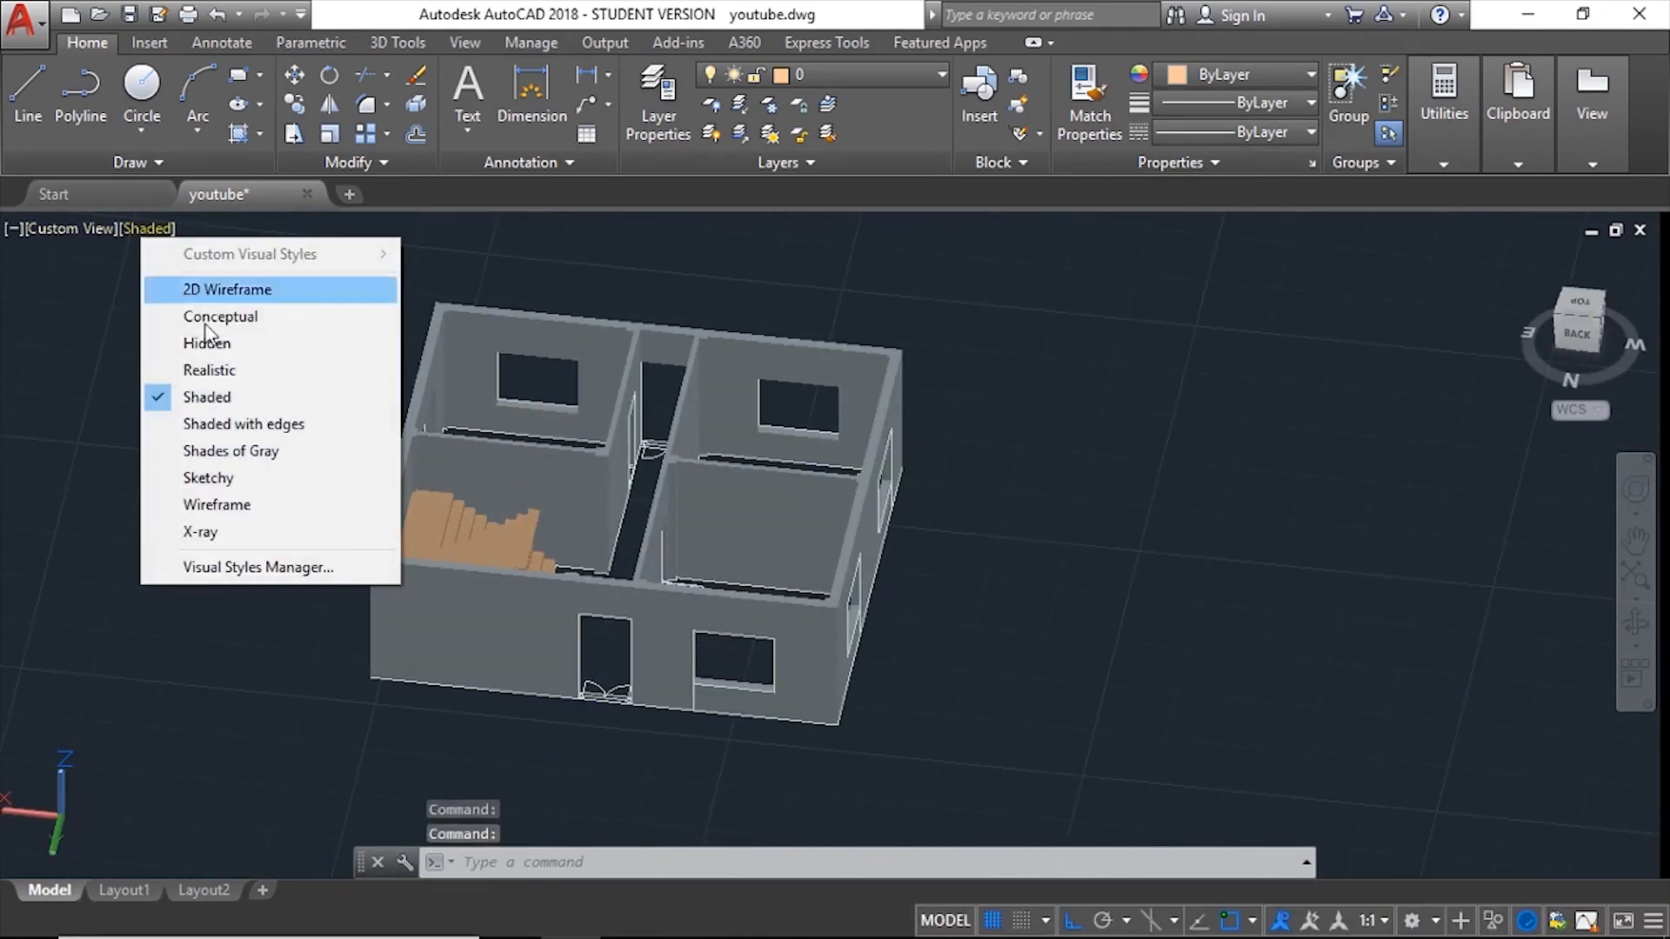
click(270, 293)
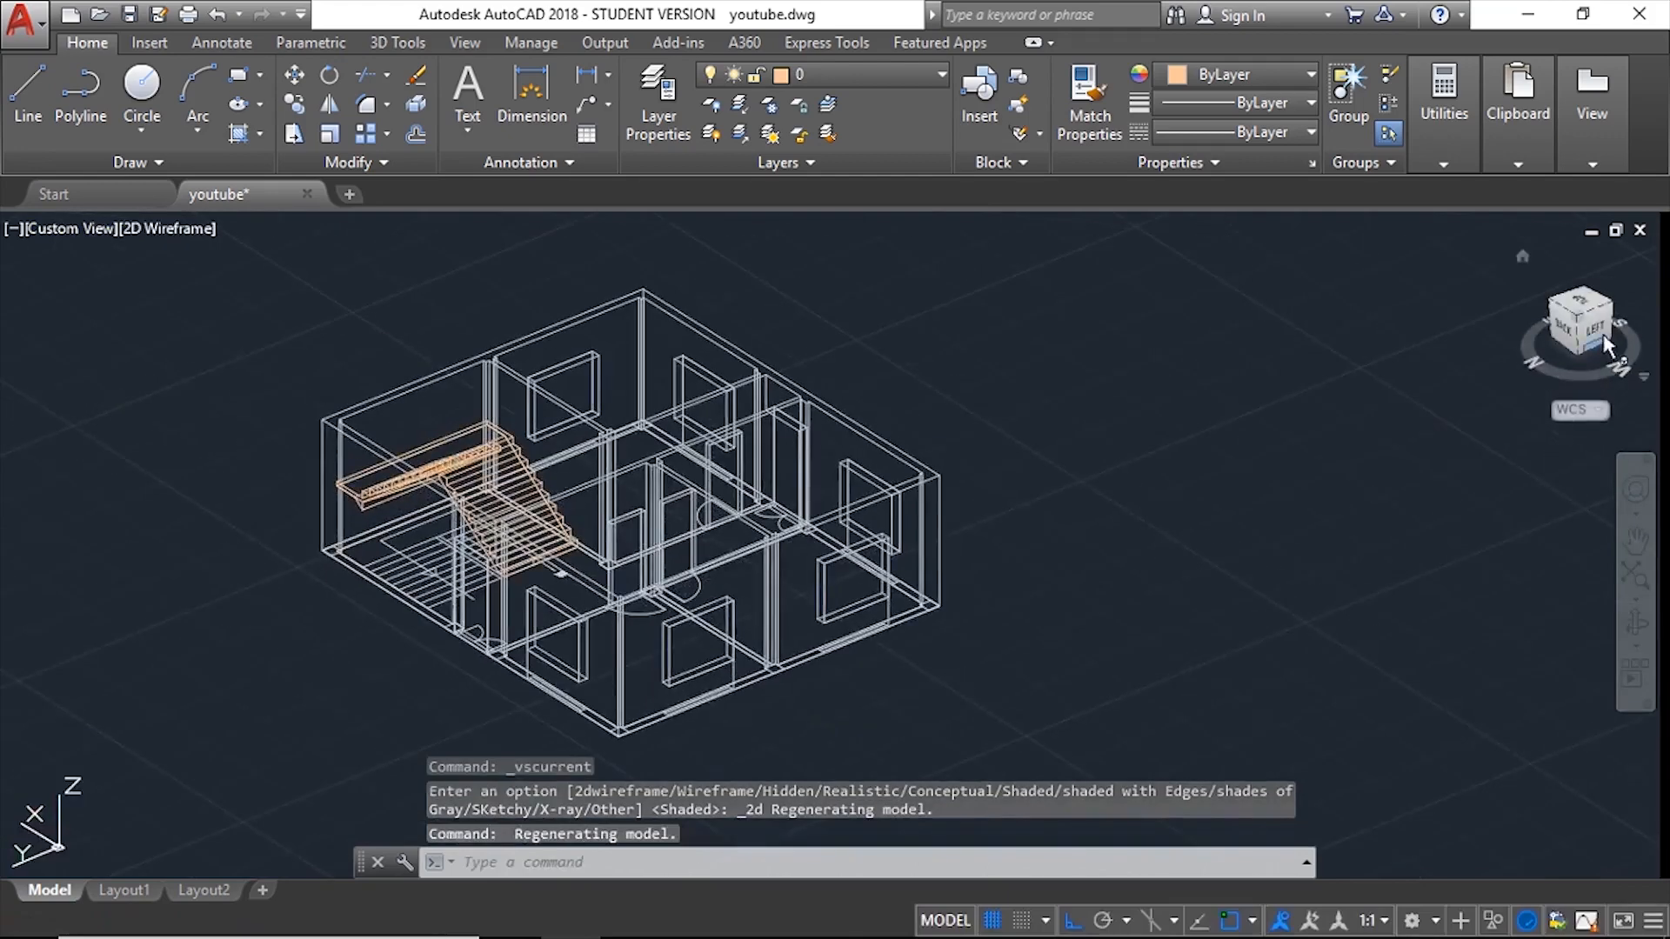
click(83, 232)
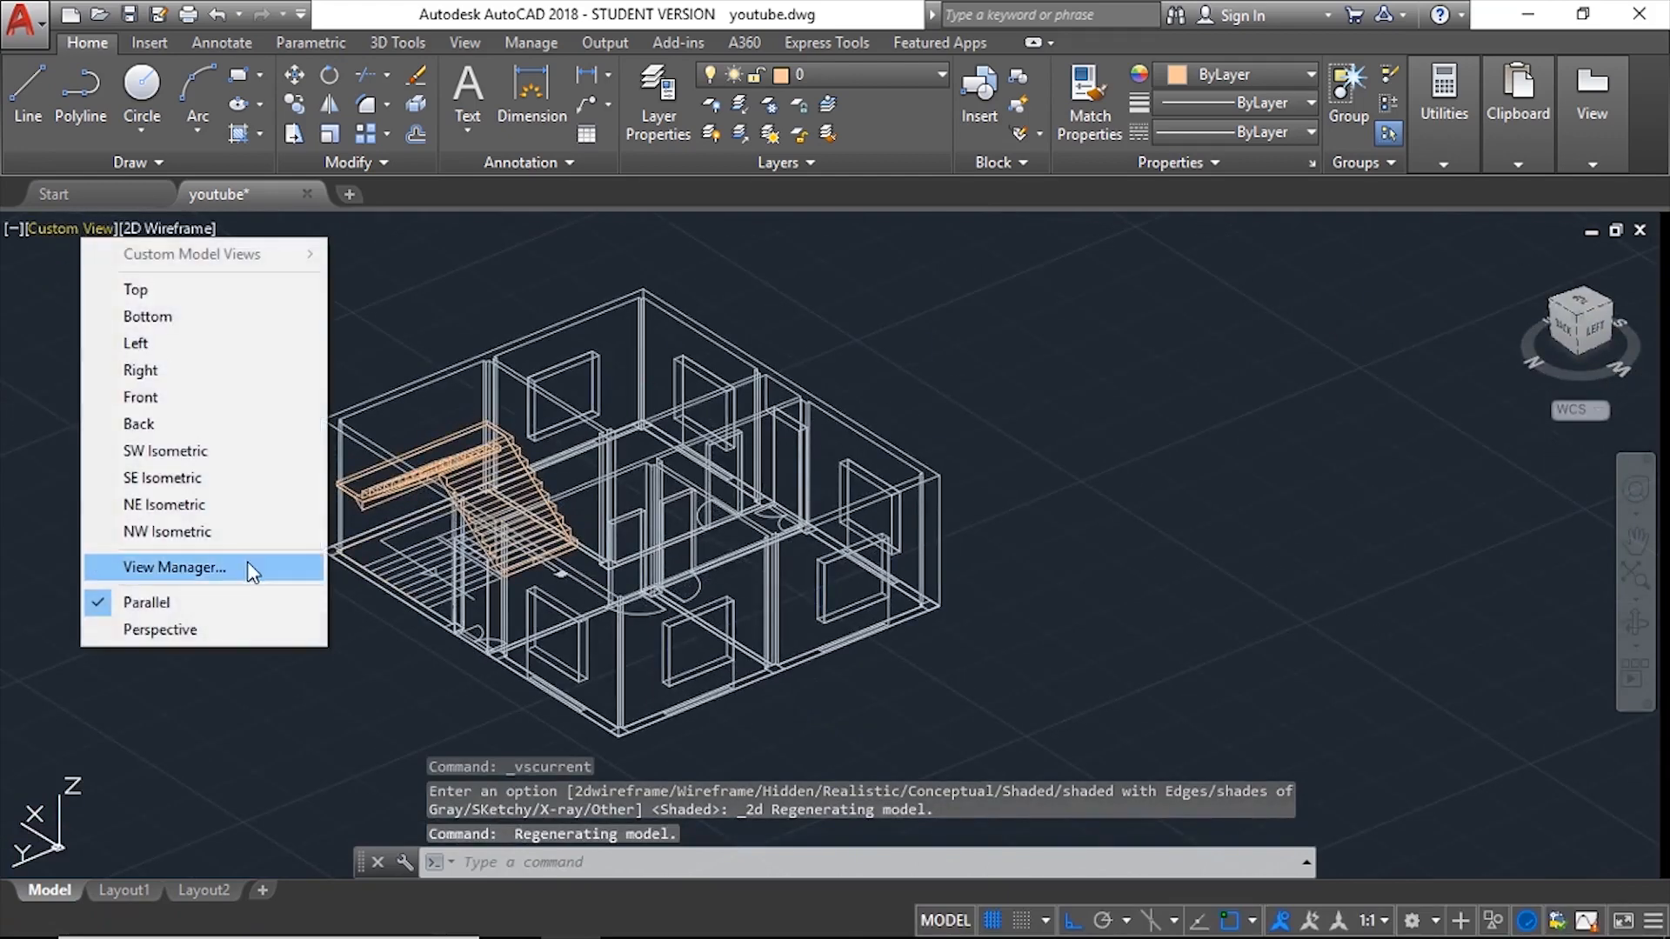
click(215, 396)
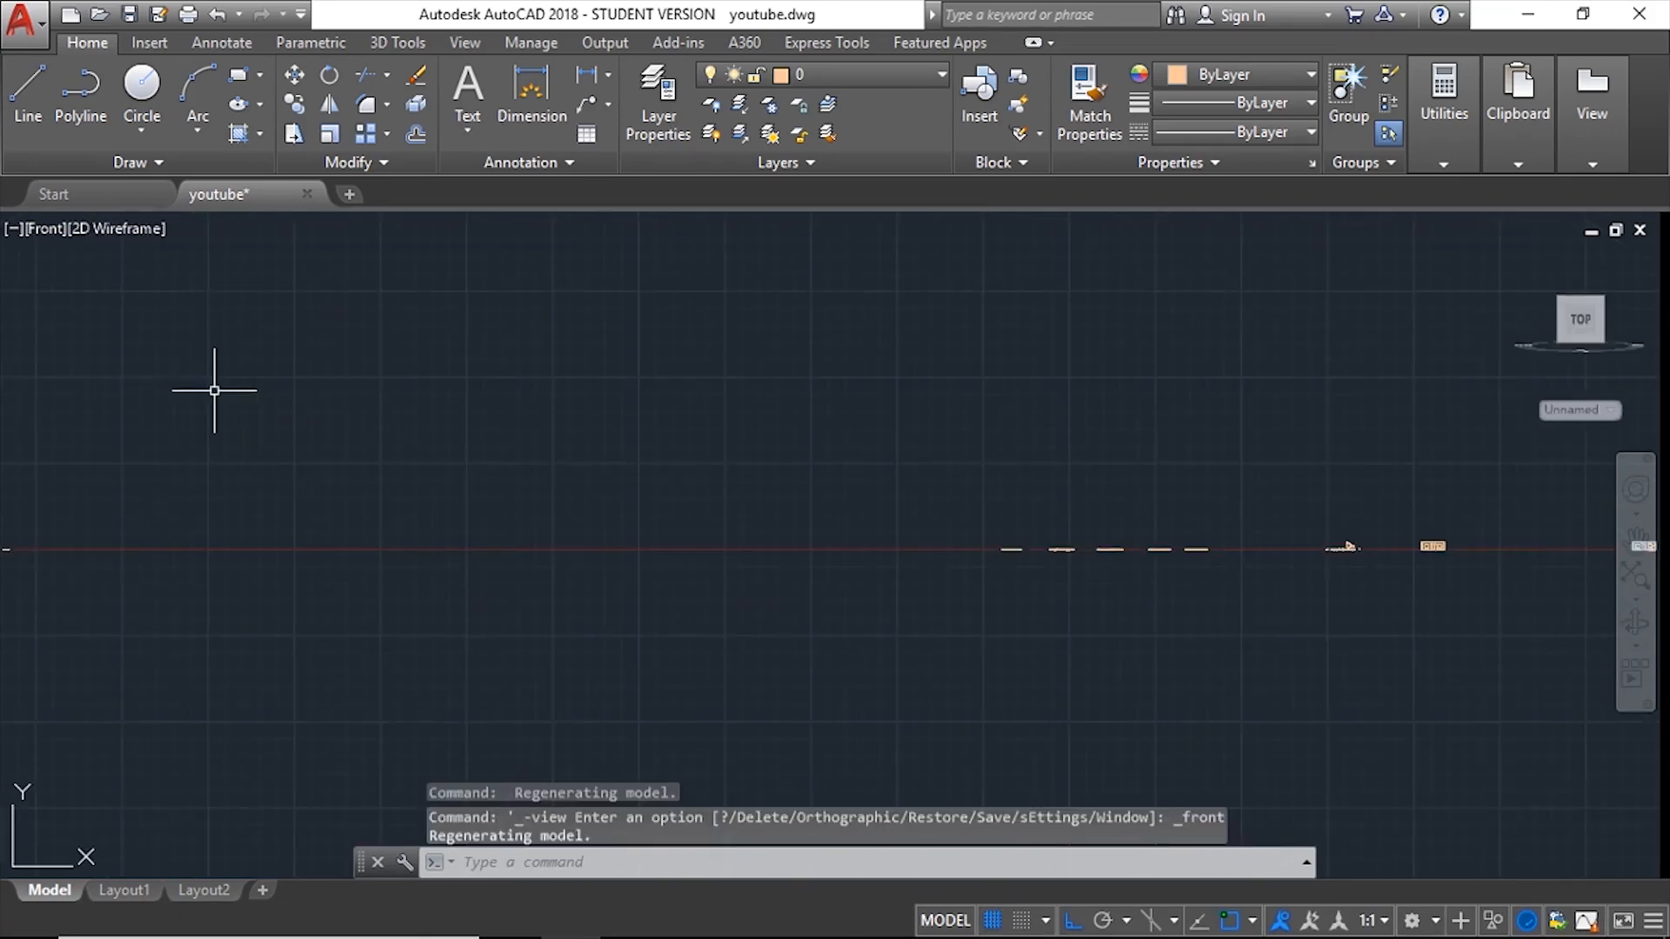
Step: Draw a 6' by 5' rectangle in the empty space beside the house's front elevation
scroll(1339, 641, down, 4)
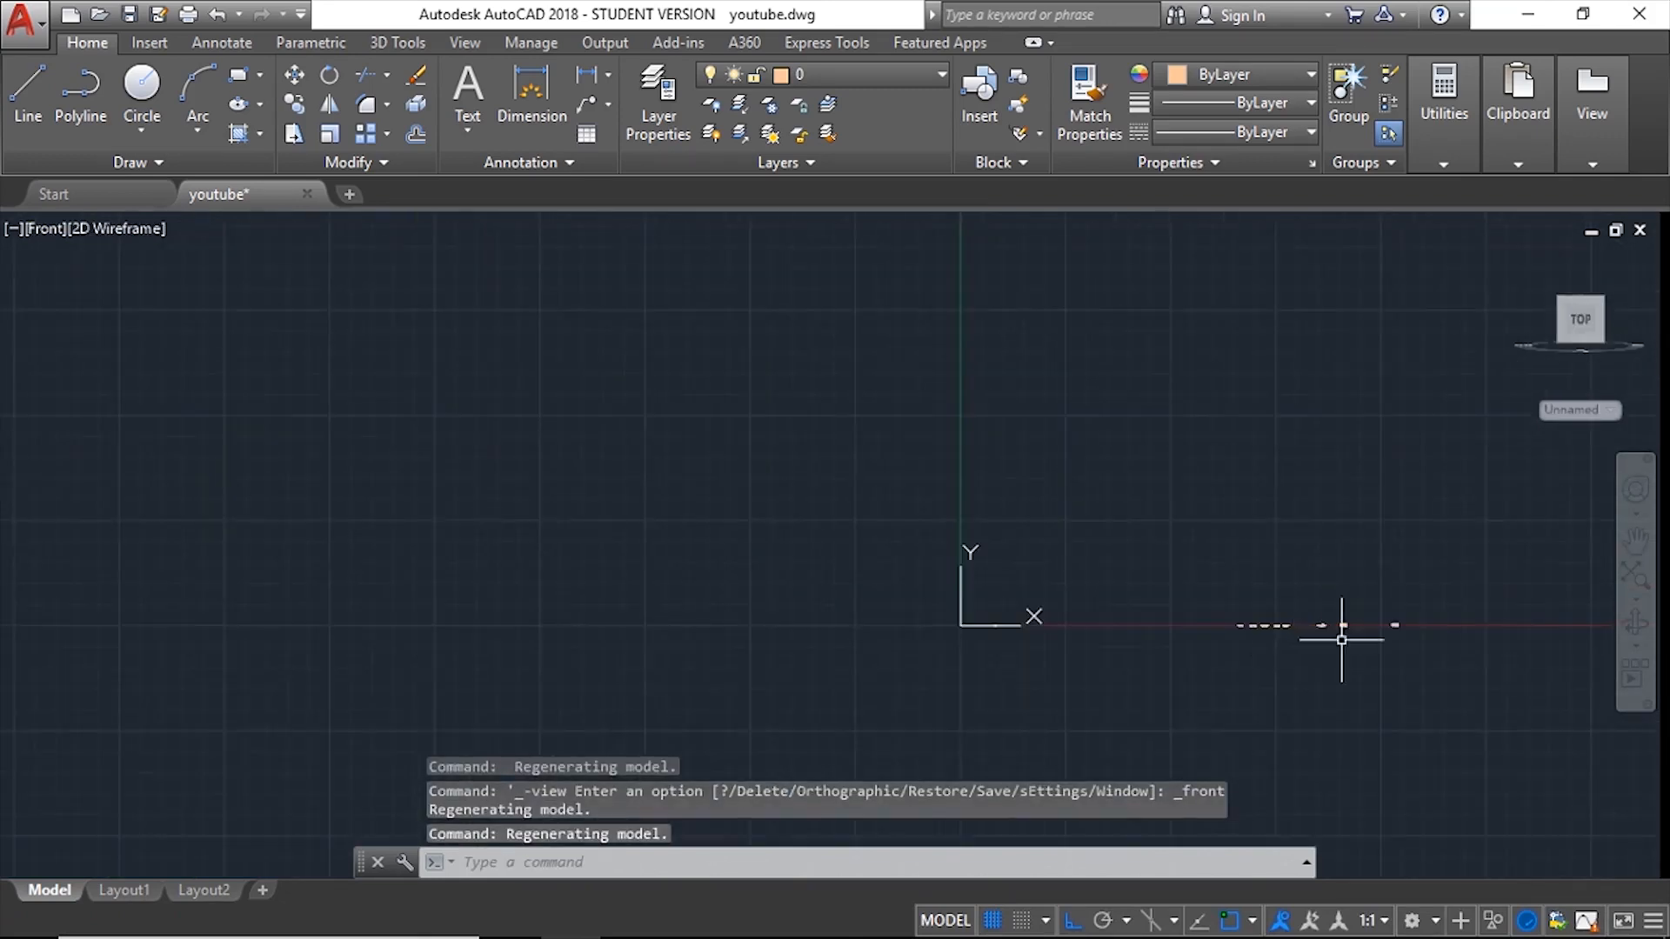
scroll(1391, 637, up, 7)
scroll(1293, 682, up, 5)
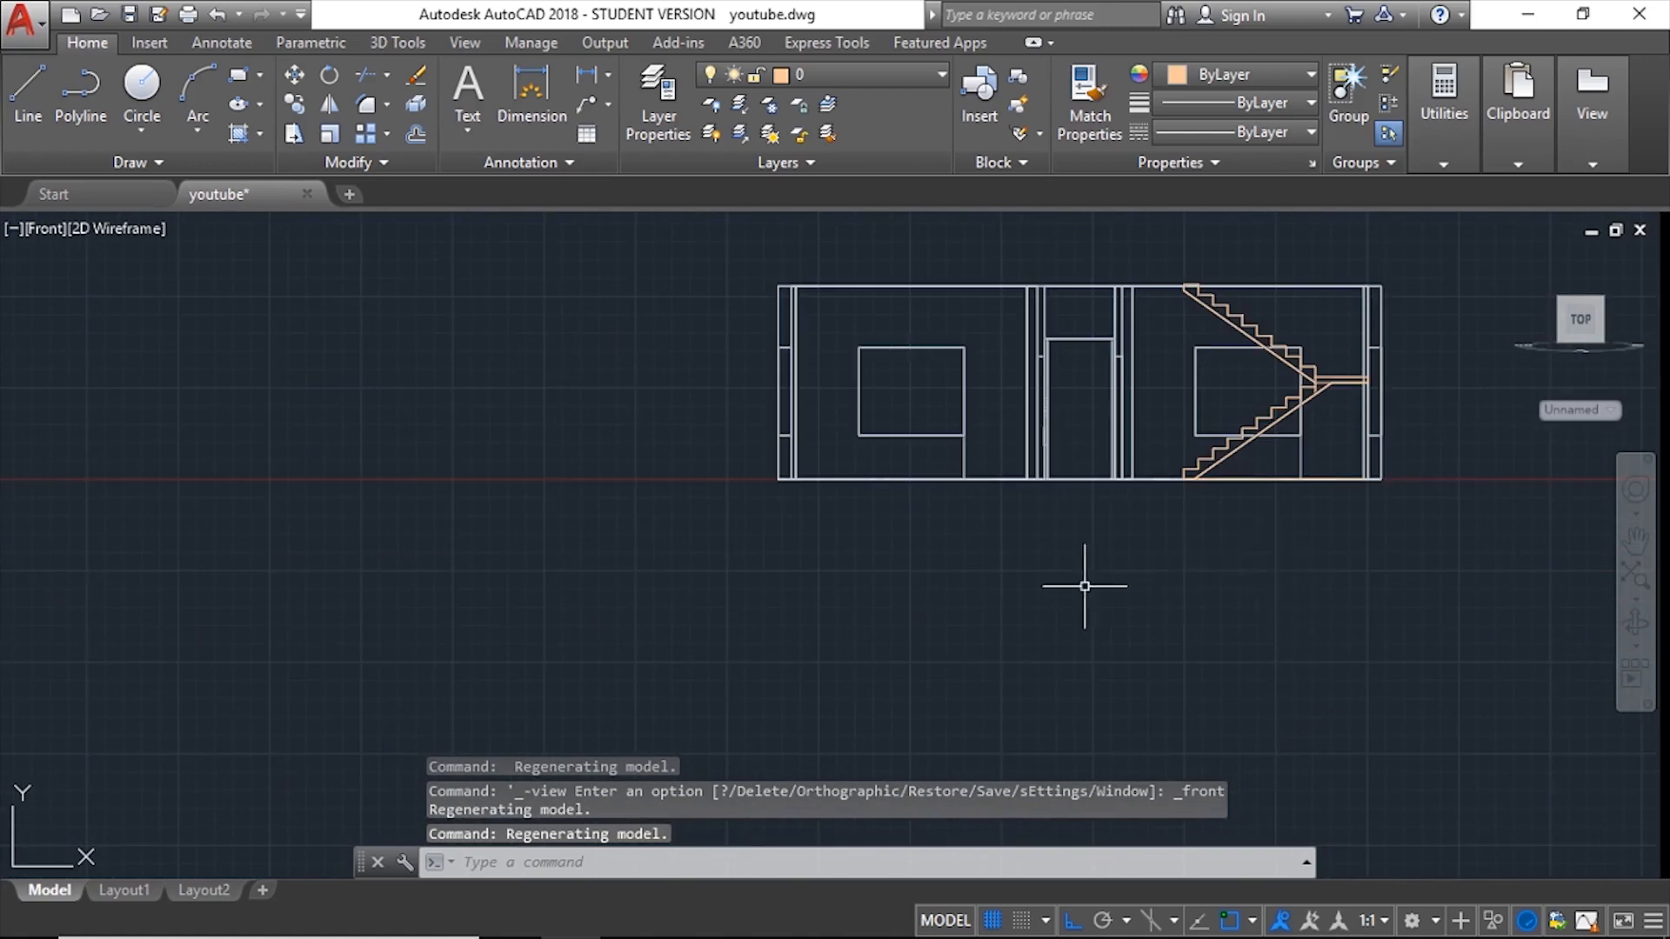
scroll(1084, 577, down, 3)
scroll(1252, 526, up, 6)
scroll(734, 600, down, 4)
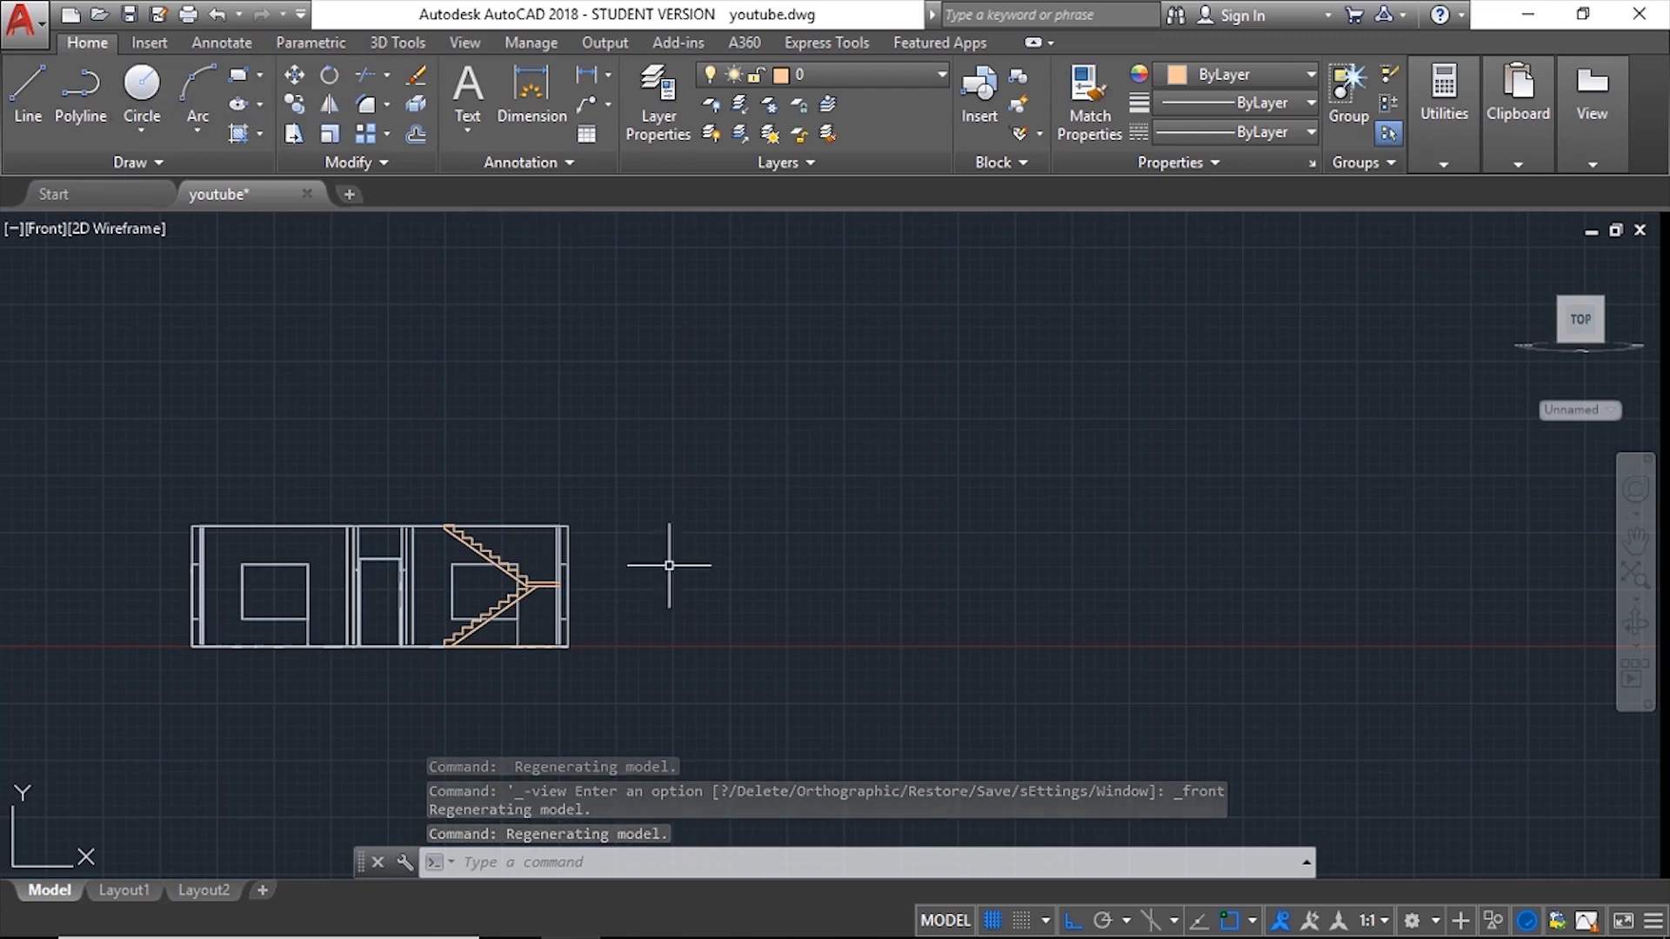
text(e)
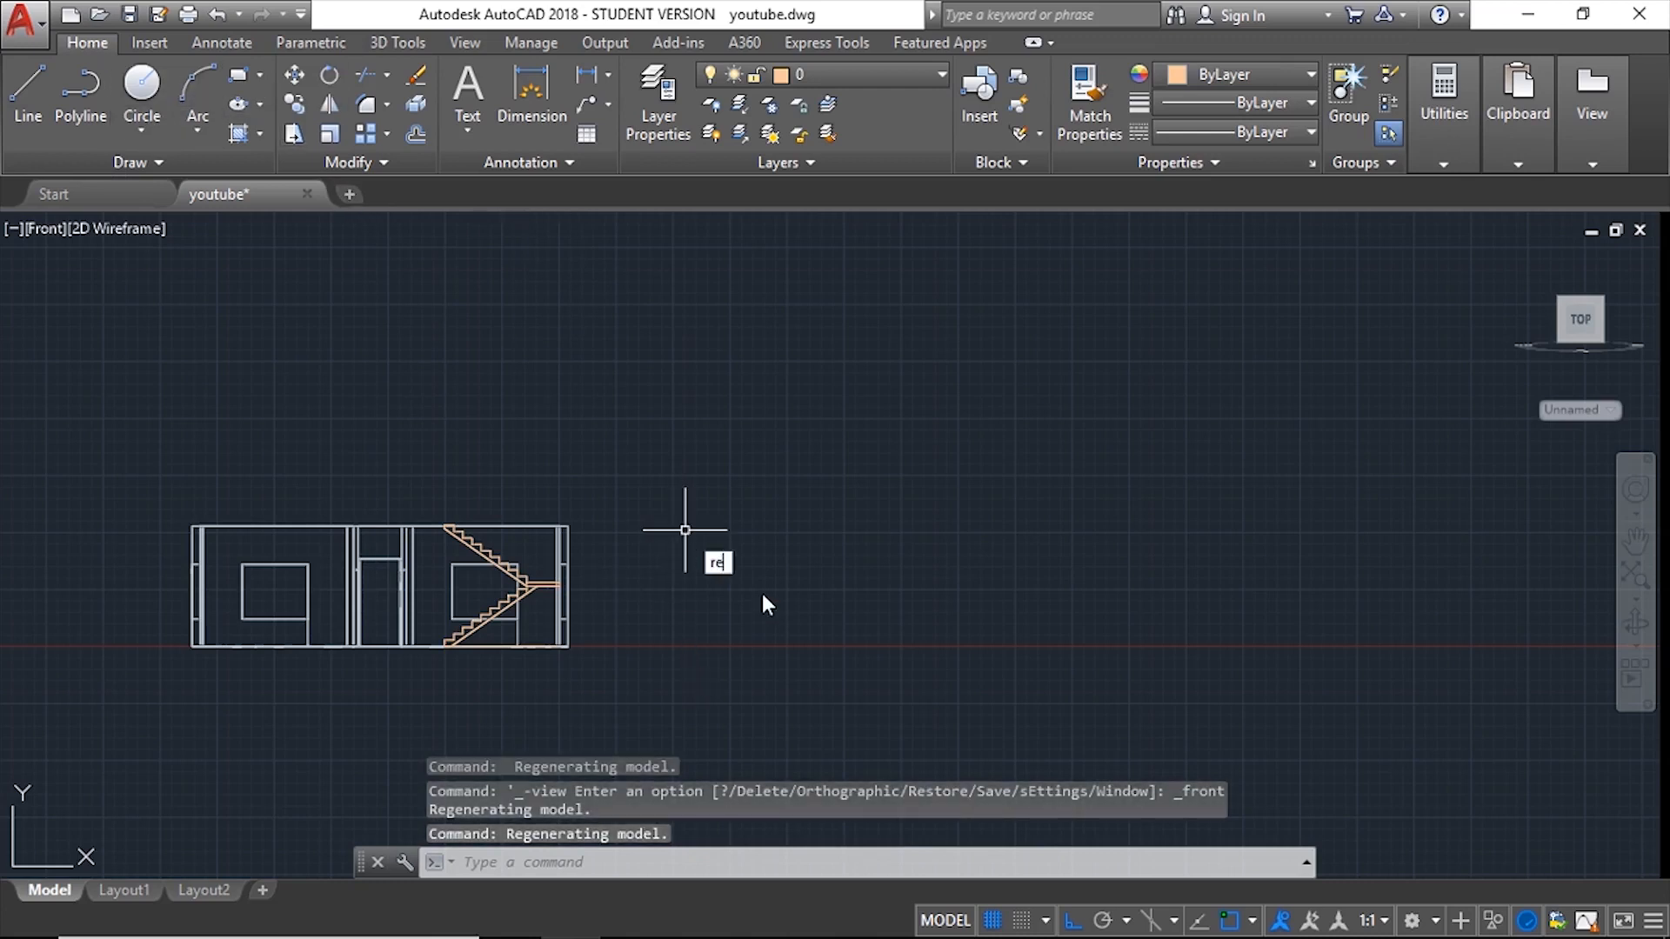
text(c)
key(Return)
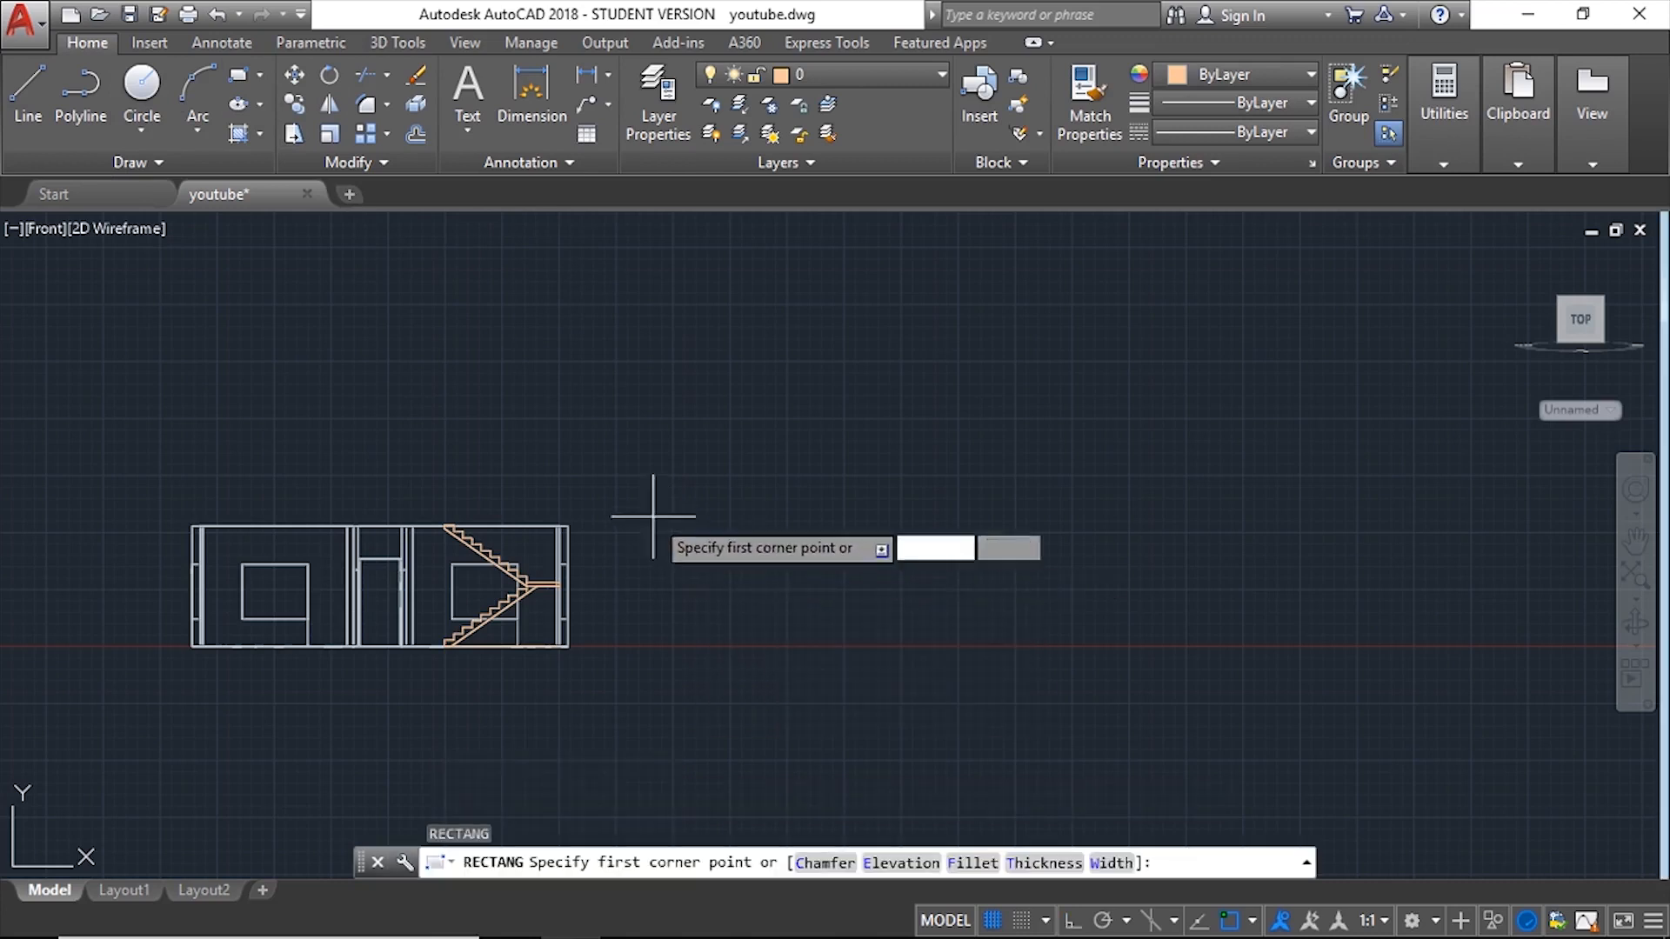
click(644, 482)
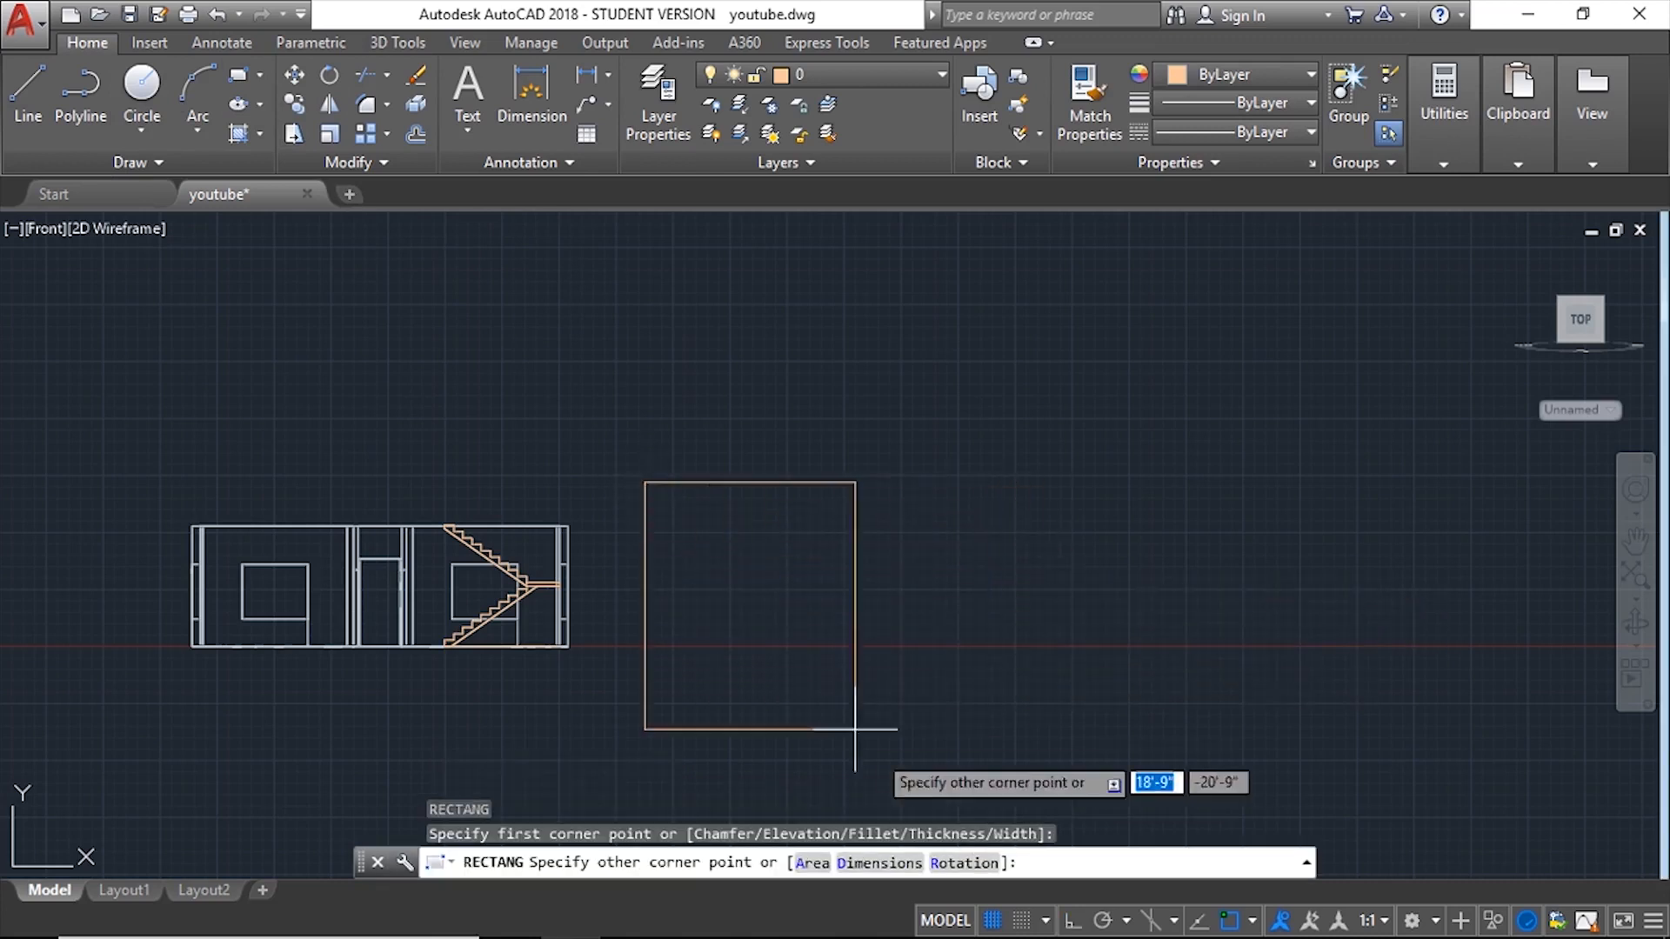
text(6)
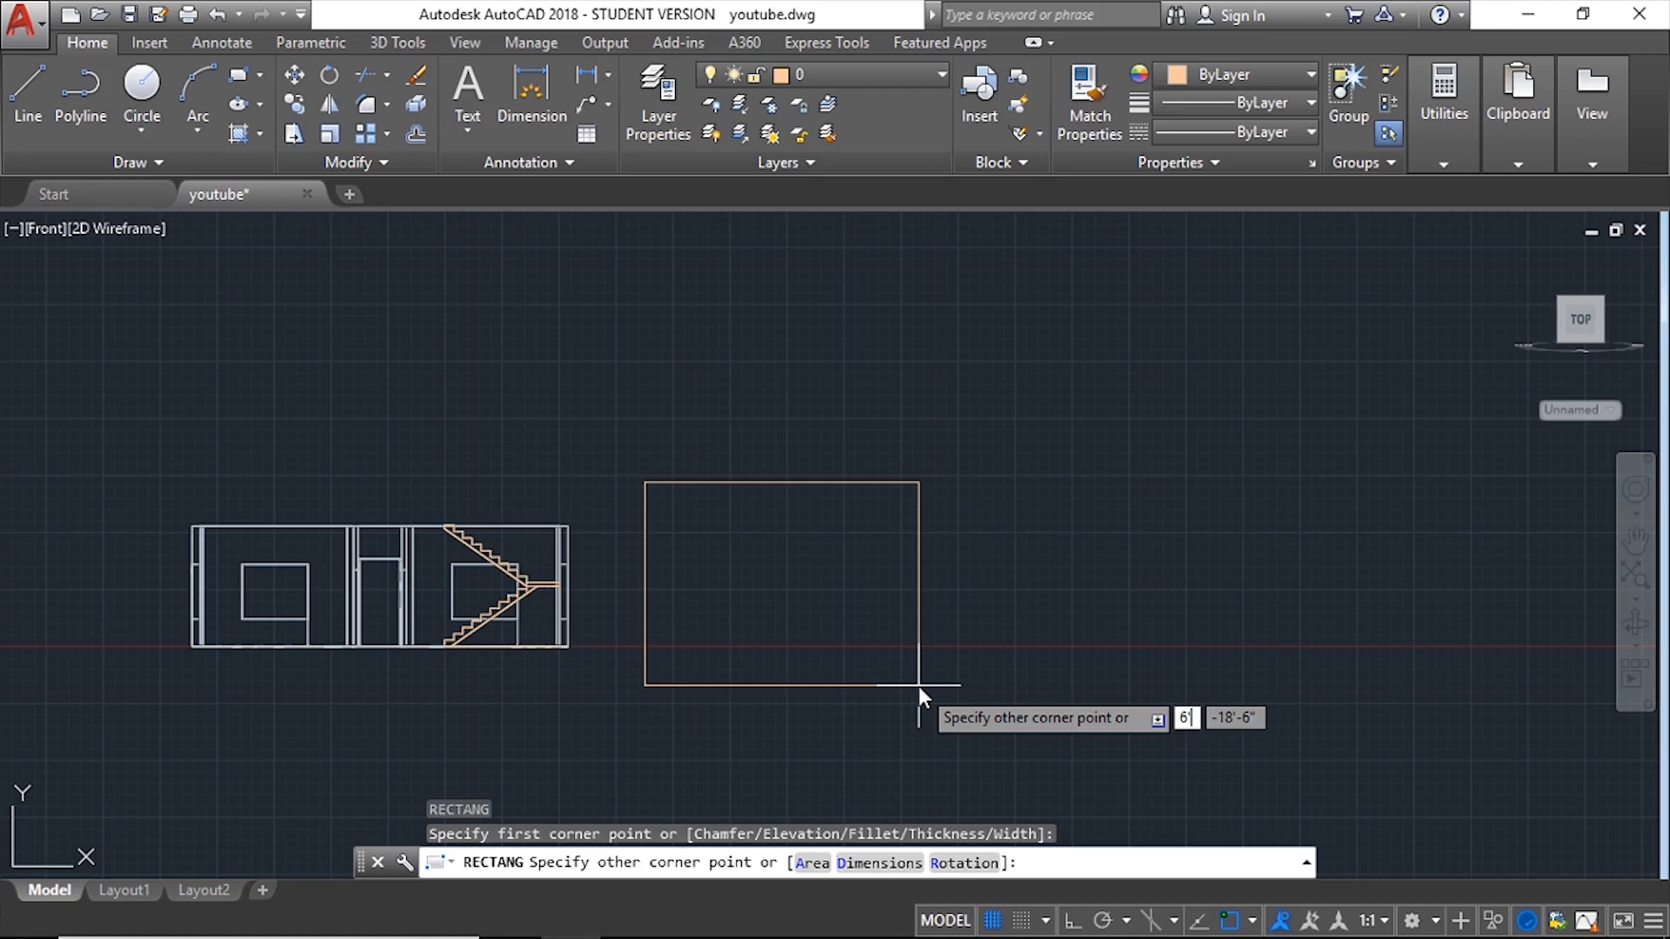
key(Tab)
text(5)
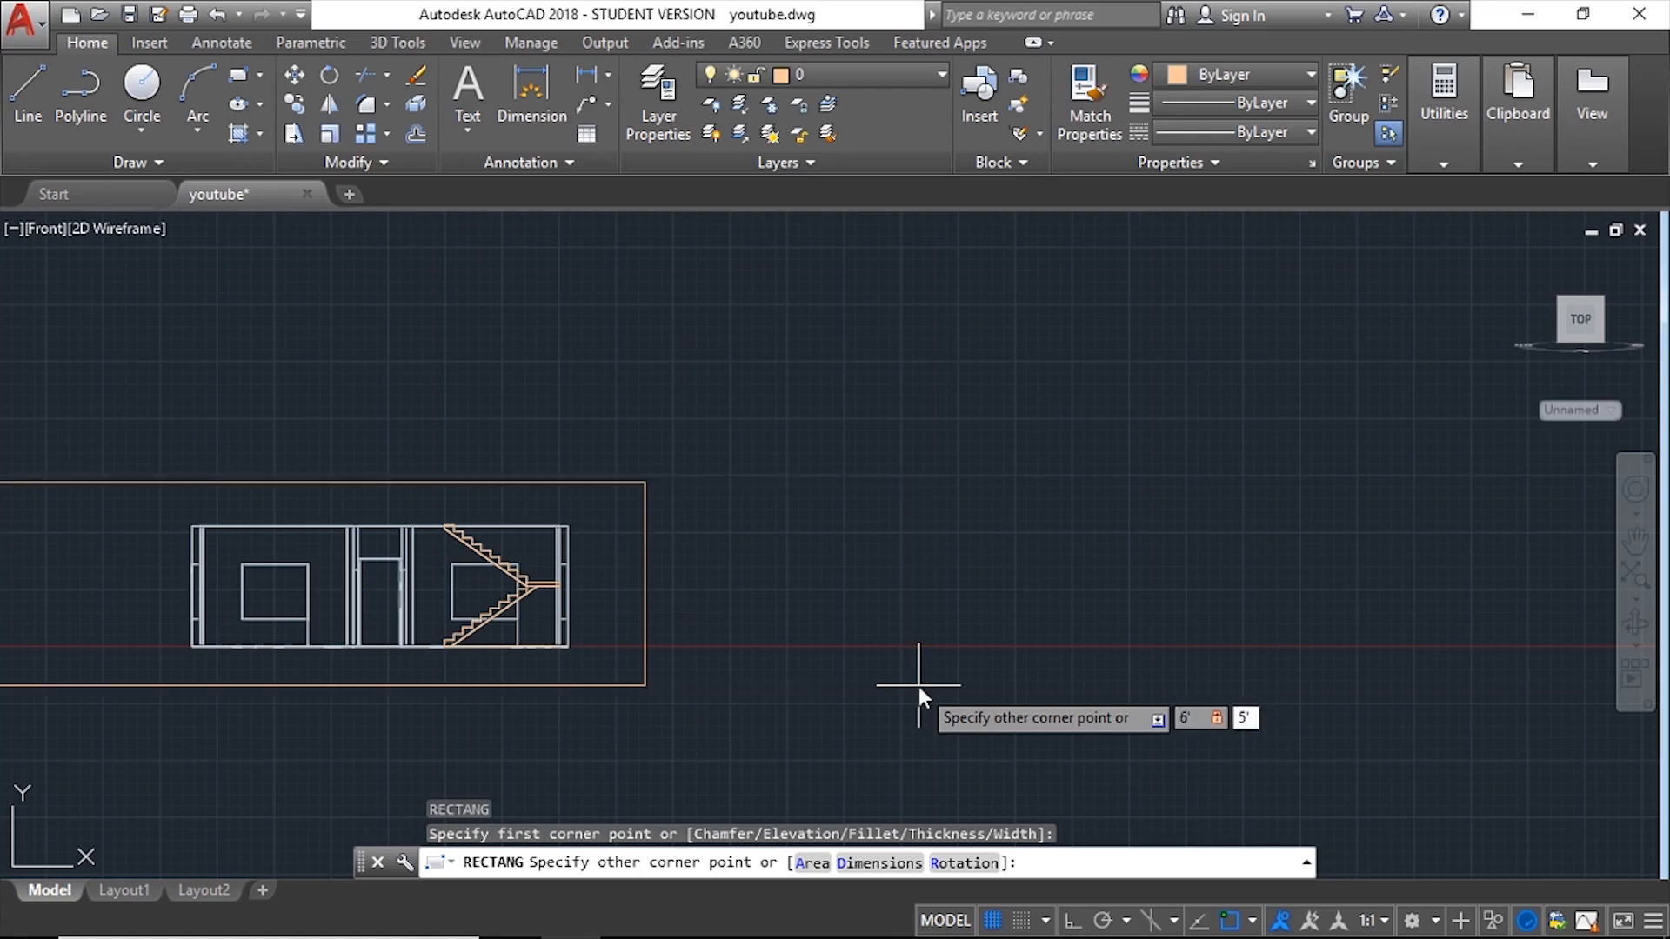
key(Return)
Step: Offset the 6' by 5' rectangle inward by 4 inches to form the outer window frame
scroll(683, 406, up, 5)
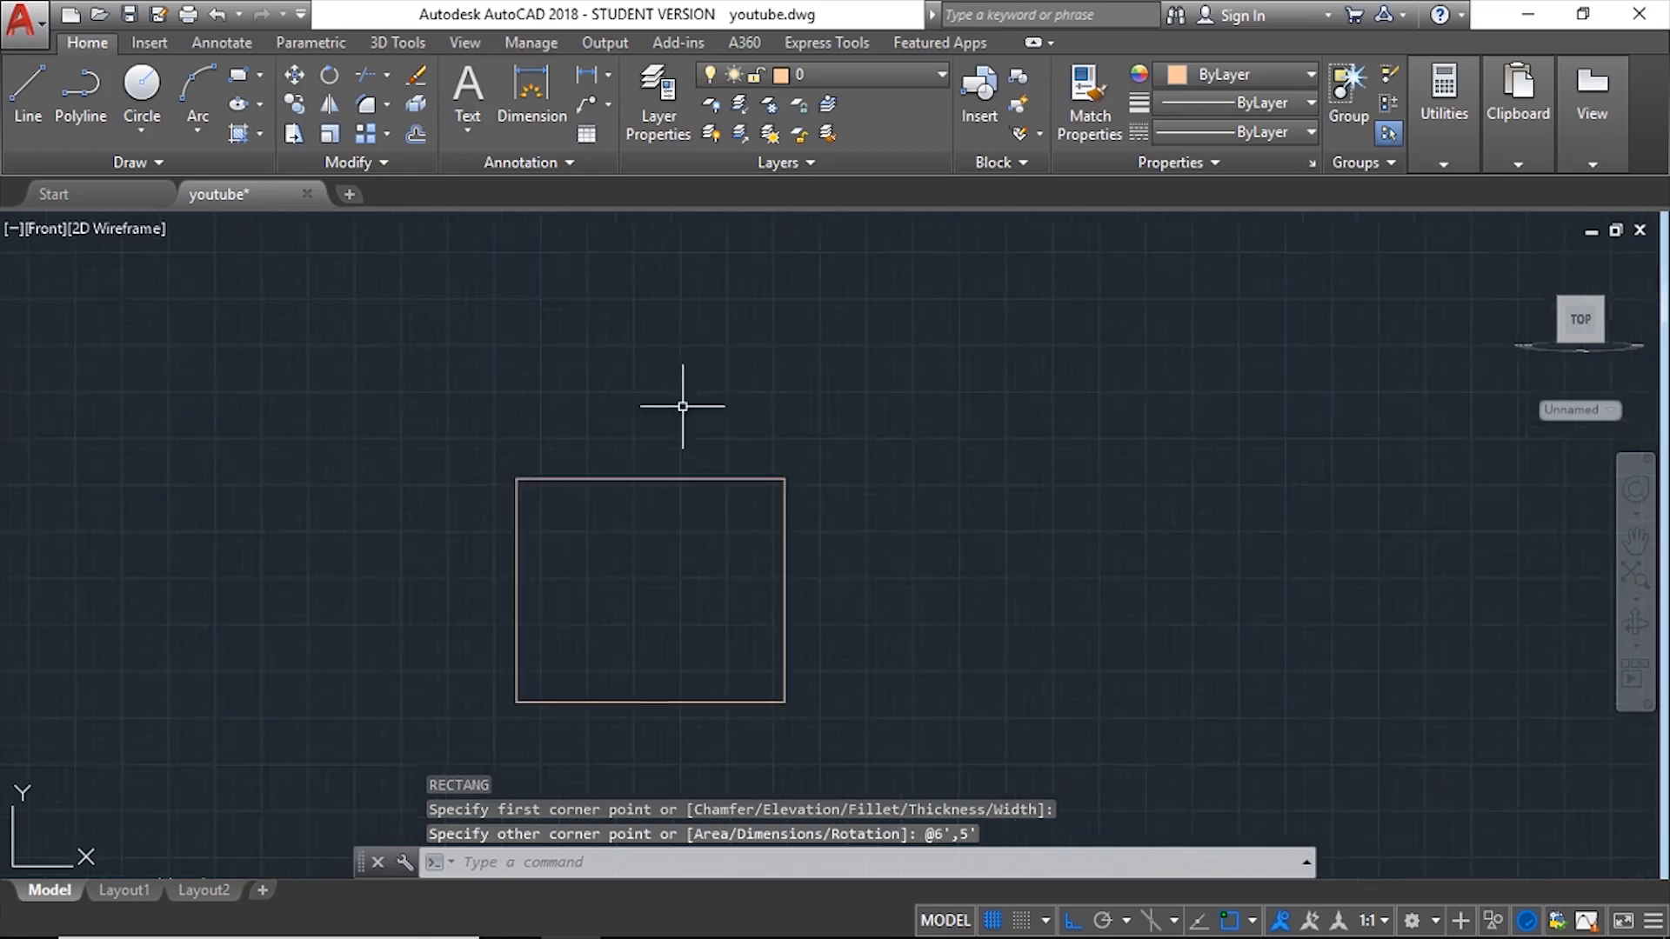
scroll(701, 496, up, 2)
scroll(783, 522, down, 5)
scroll(816, 529, up, 7)
scroll(807, 506, down, 4)
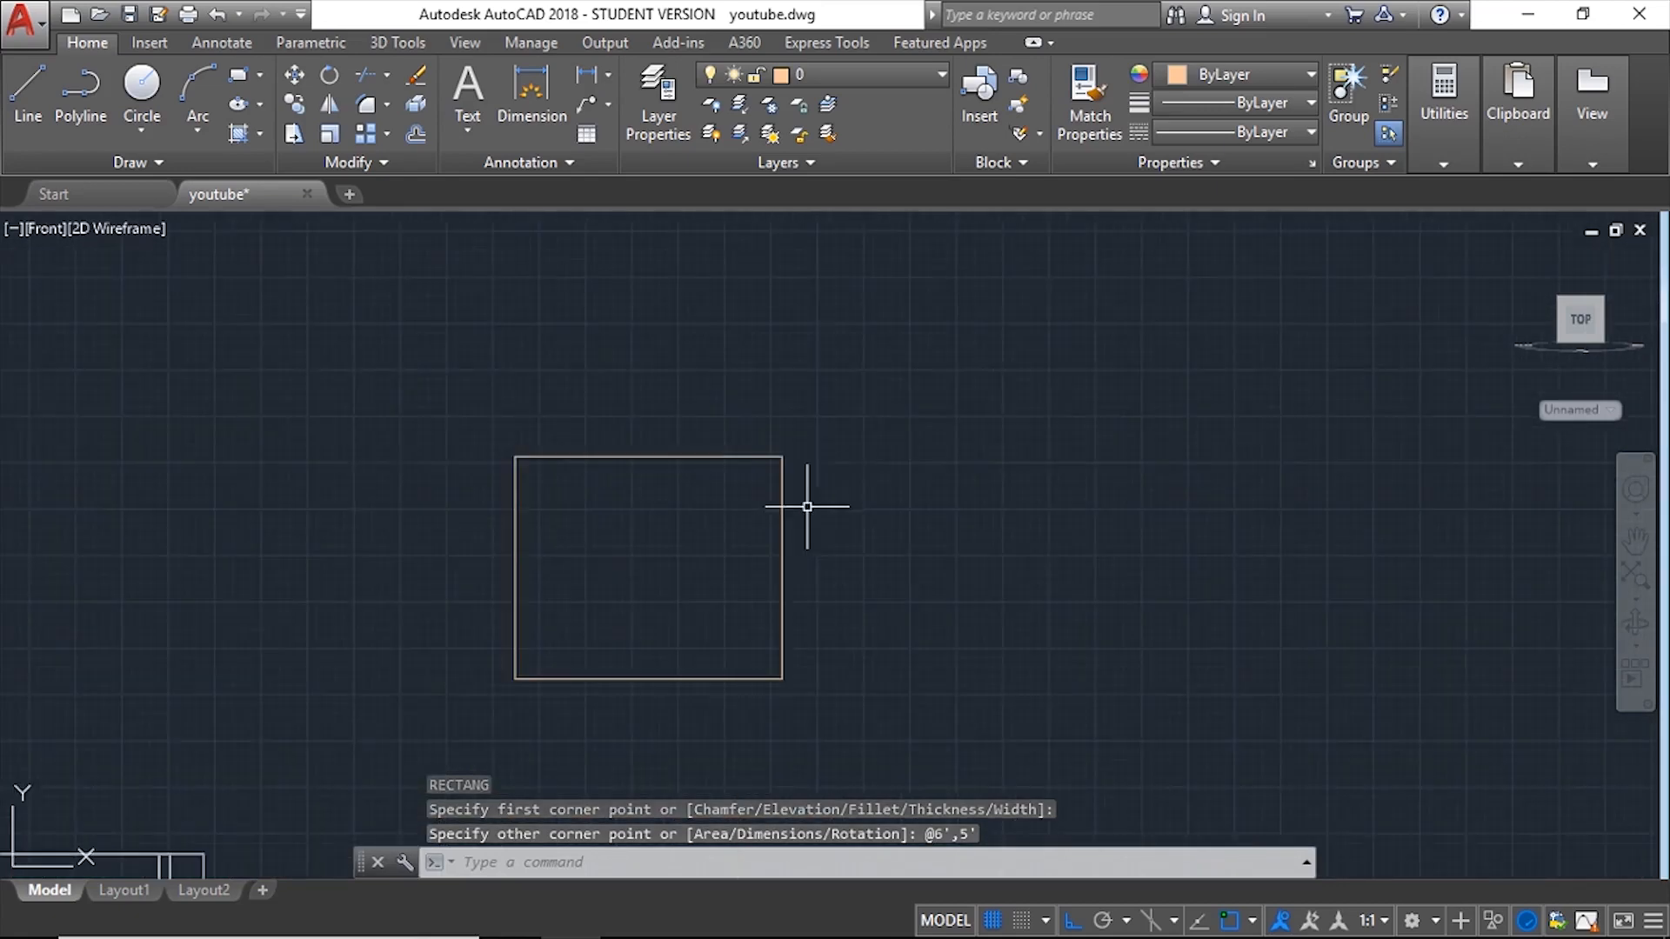
mouse_move(807, 506)
mouse_down()
mouse_move(858, 410)
mouse_move(660, 552)
mouse_up()
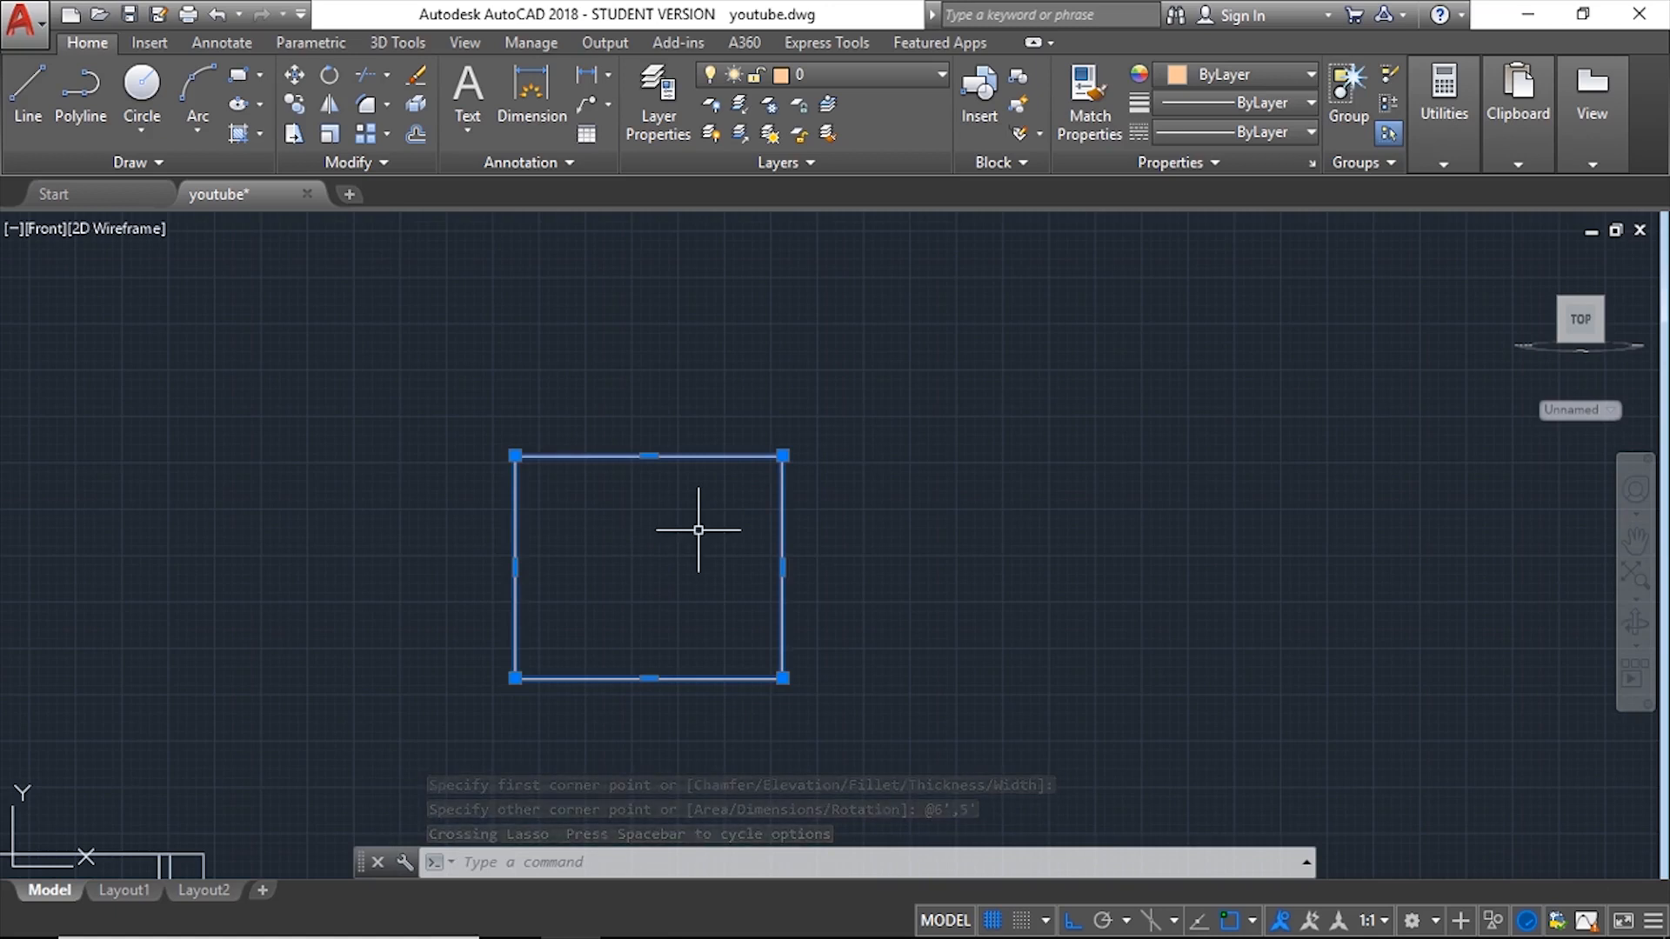
text(o)
key(Return)
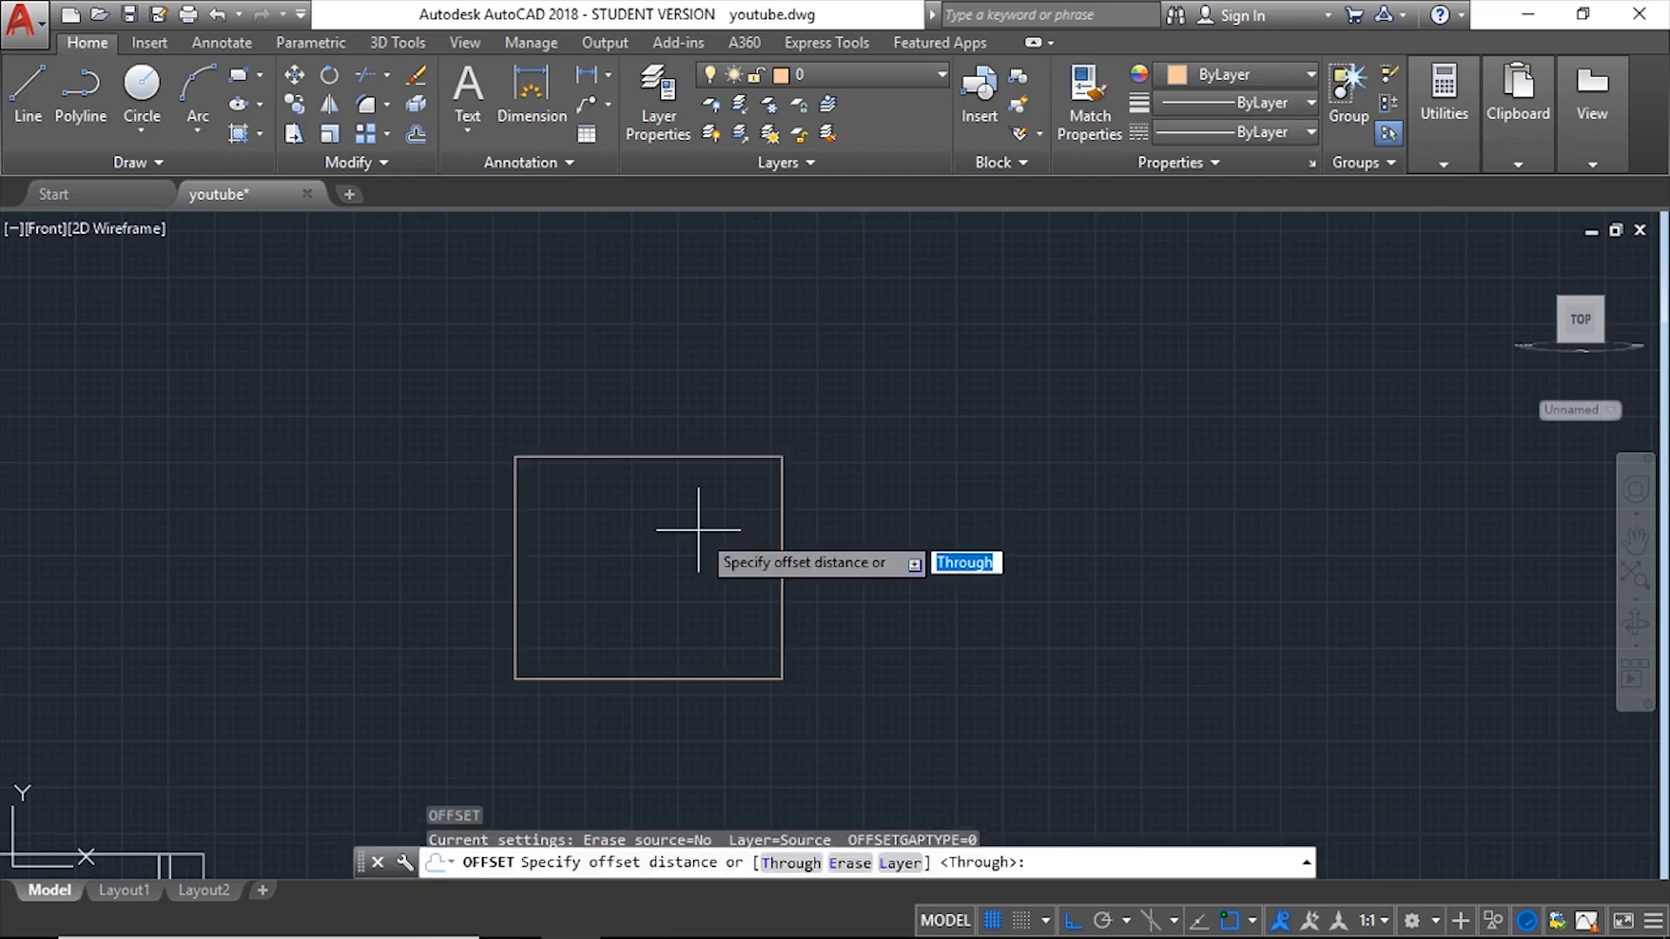
text(4)
key(Return)
click(698, 530)
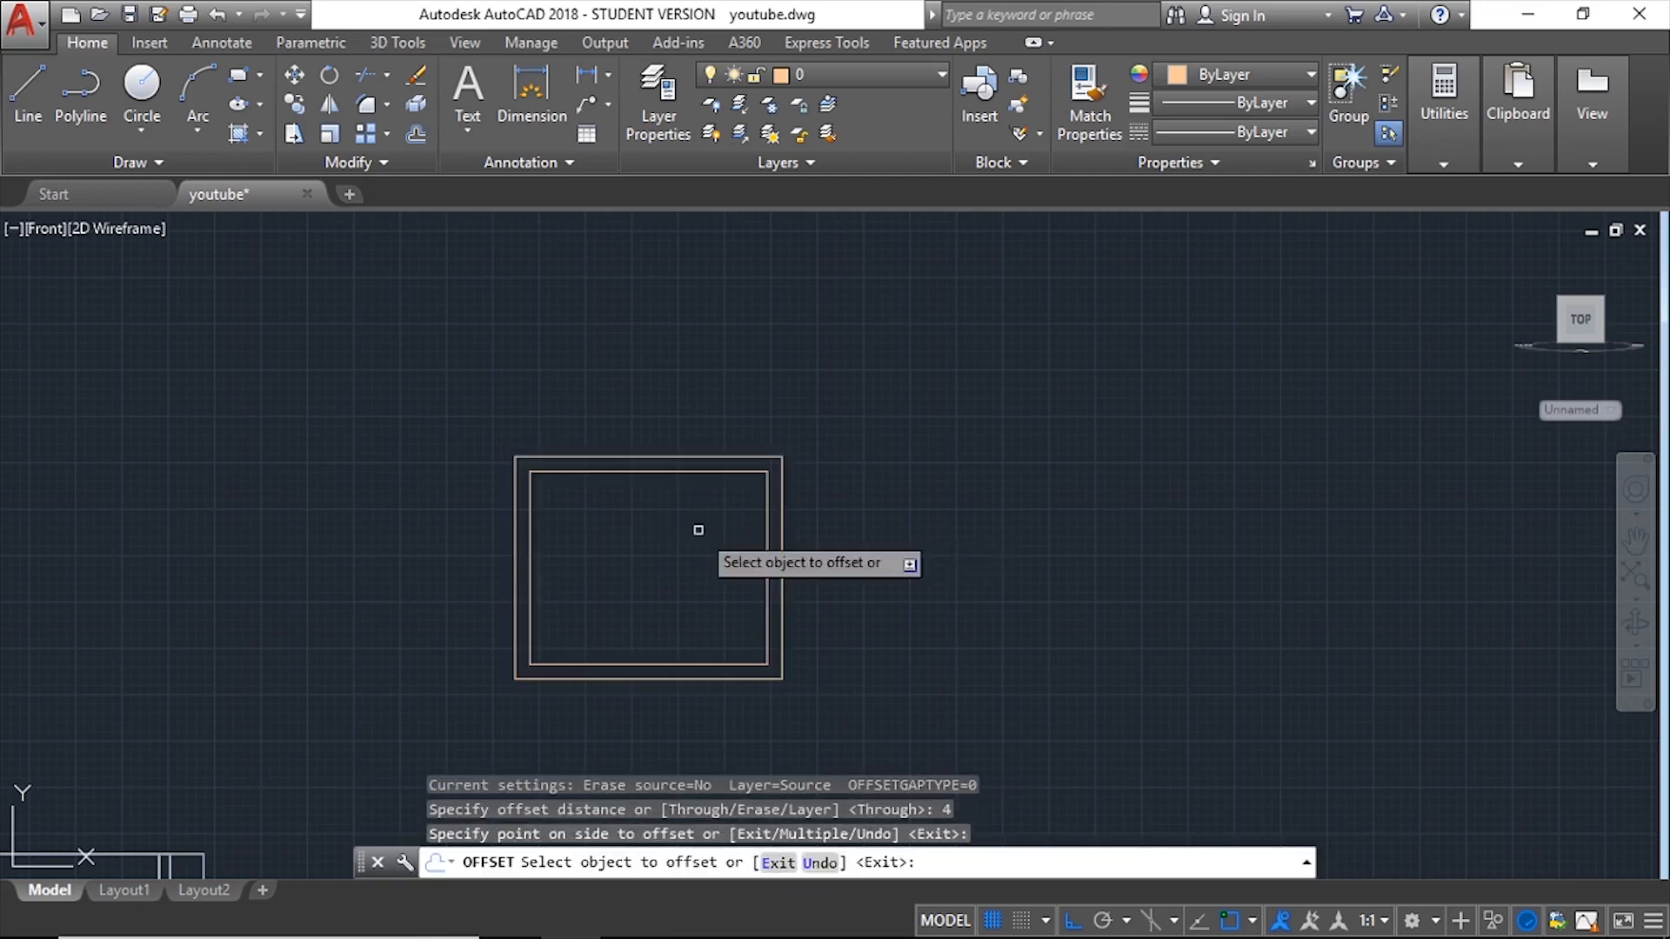
key(Escape)
scroll(700, 460, up, 3)
scroll(764, 555, down, 2)
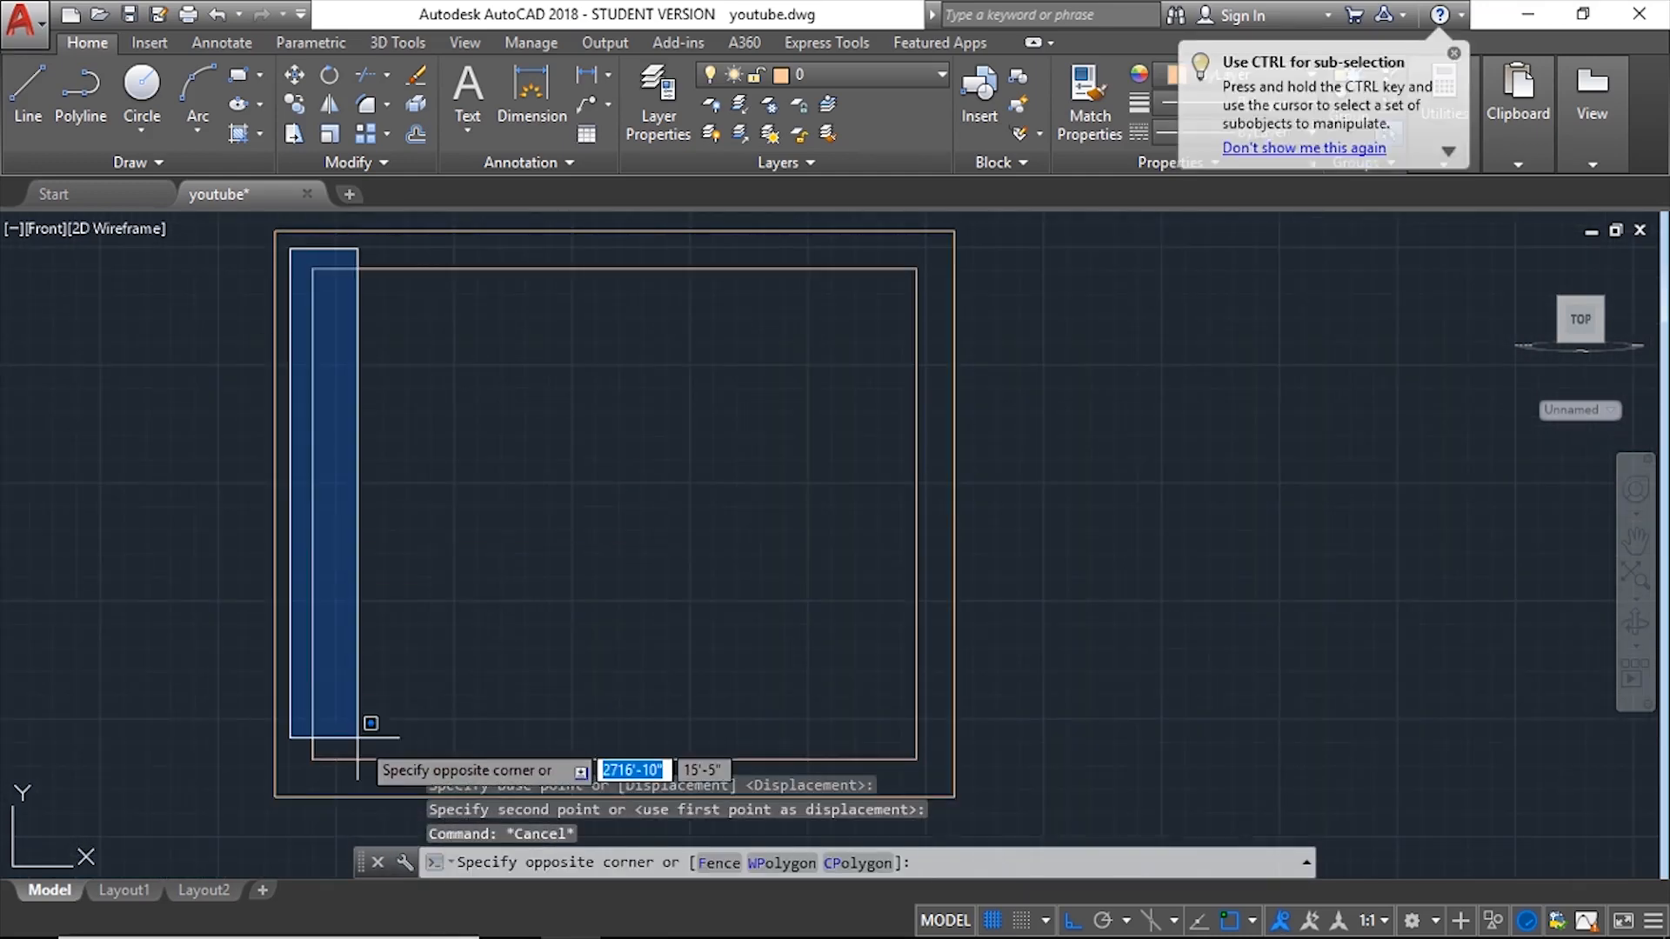
click(360, 738)
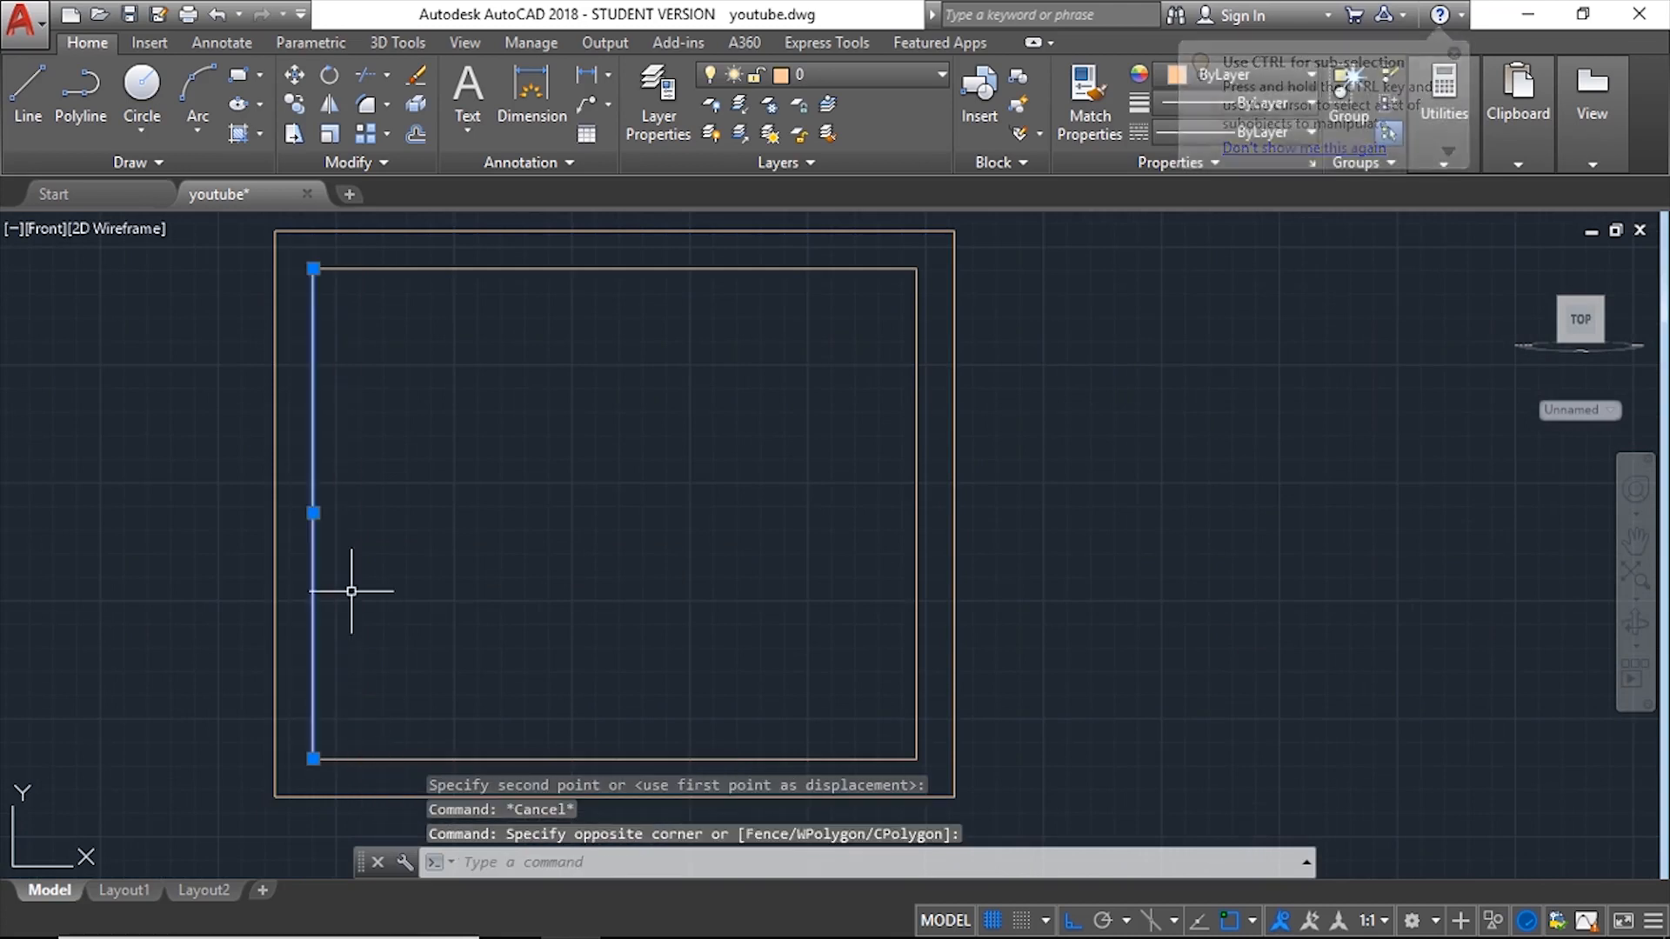
text(o)
key(Return)
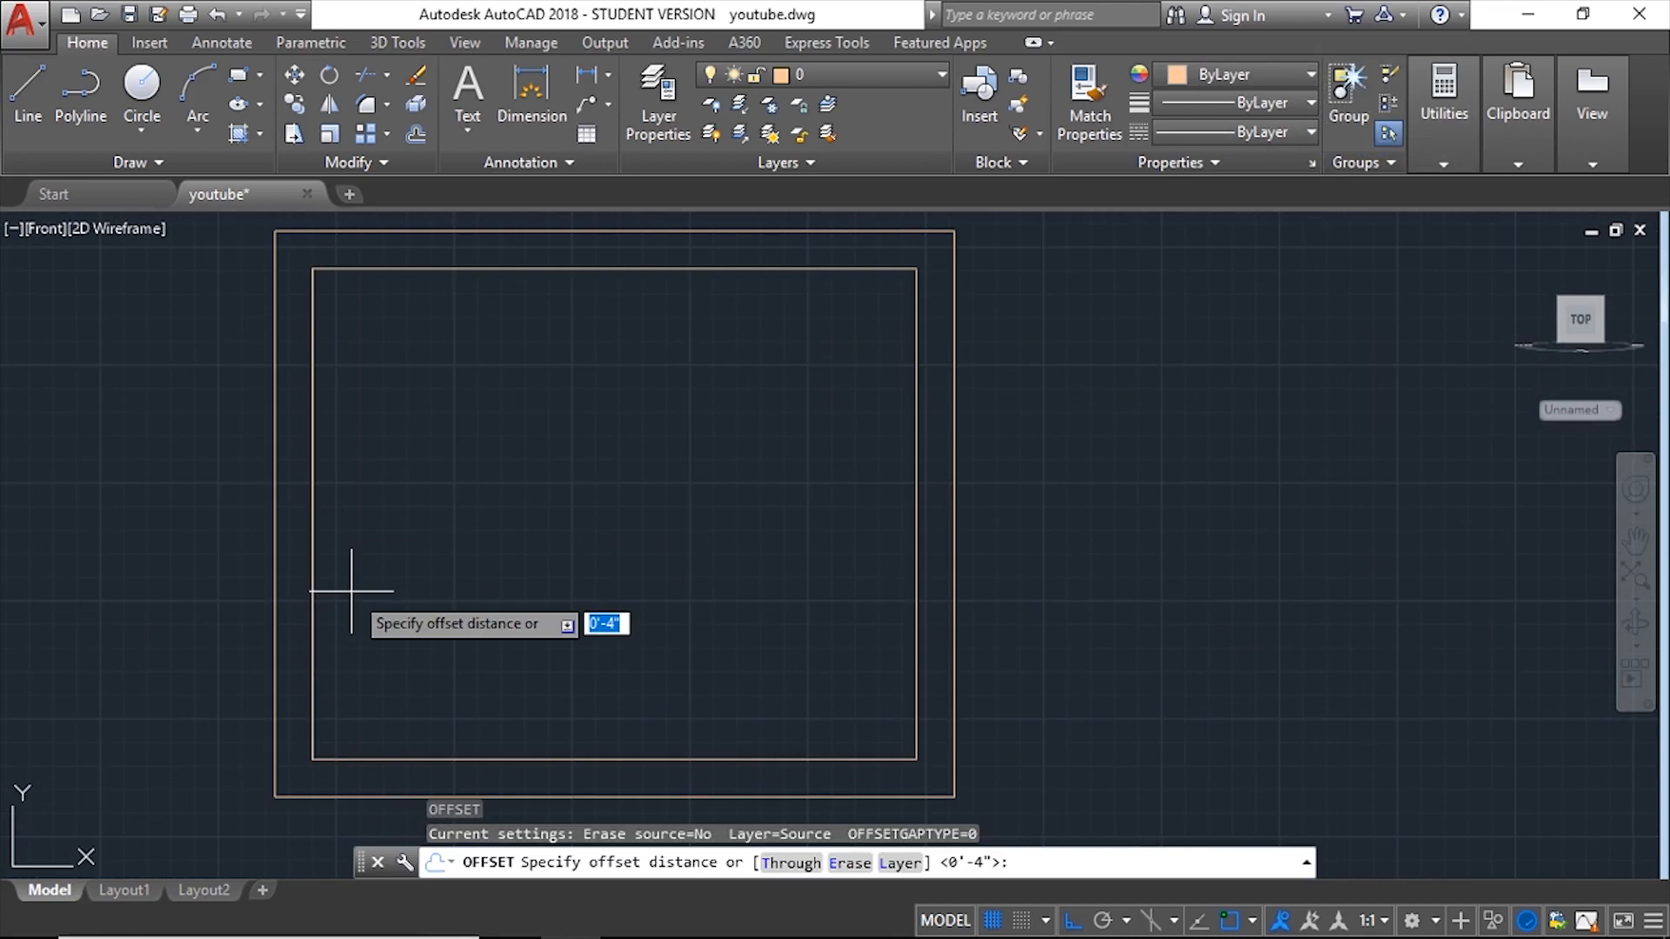
text(1)
key(Escape)
Step: Offset the line along the inner rectangle's left edge by 1' towards the inside of the frame
click(299, 246)
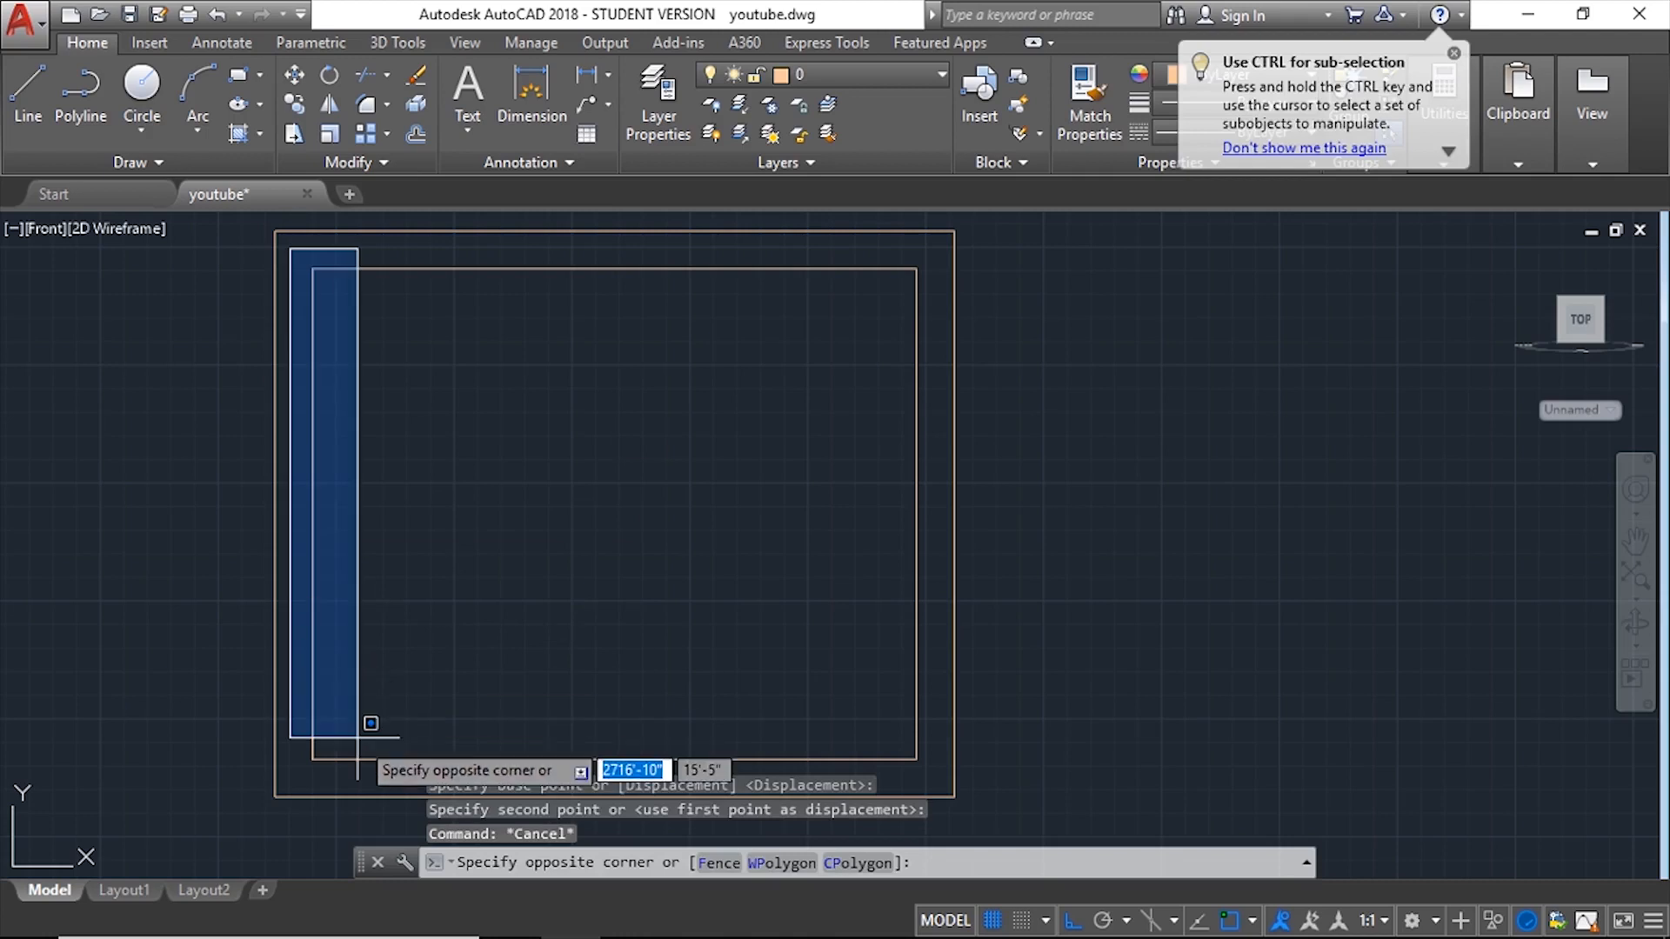
click(365, 770)
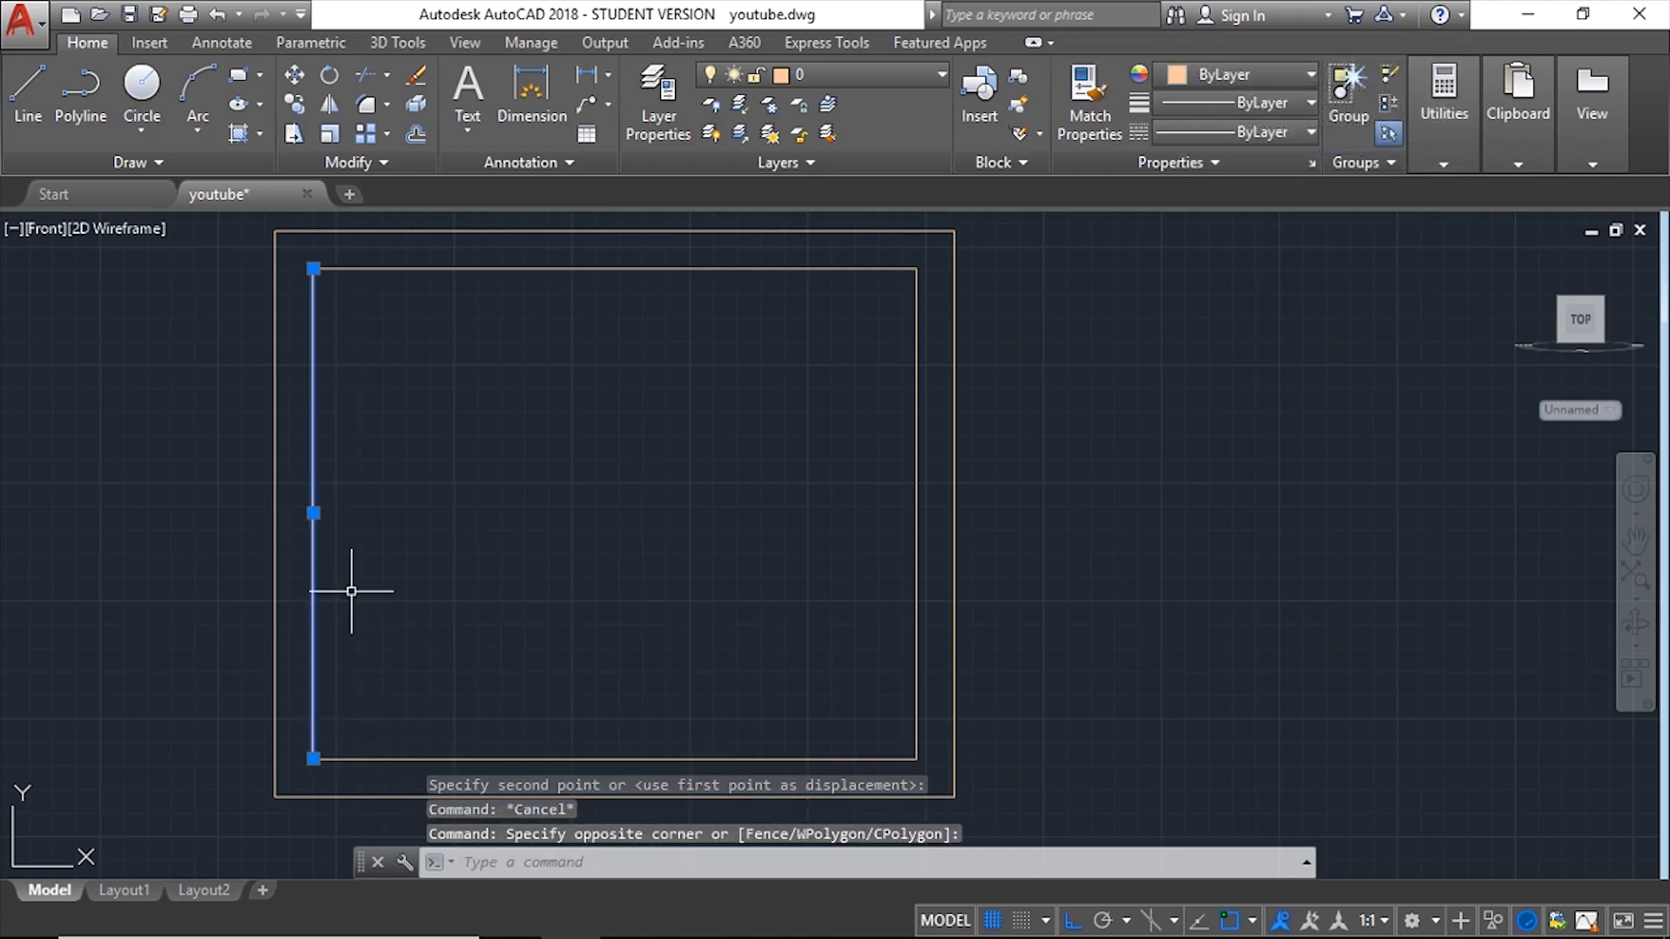
text(o)
key(Return)
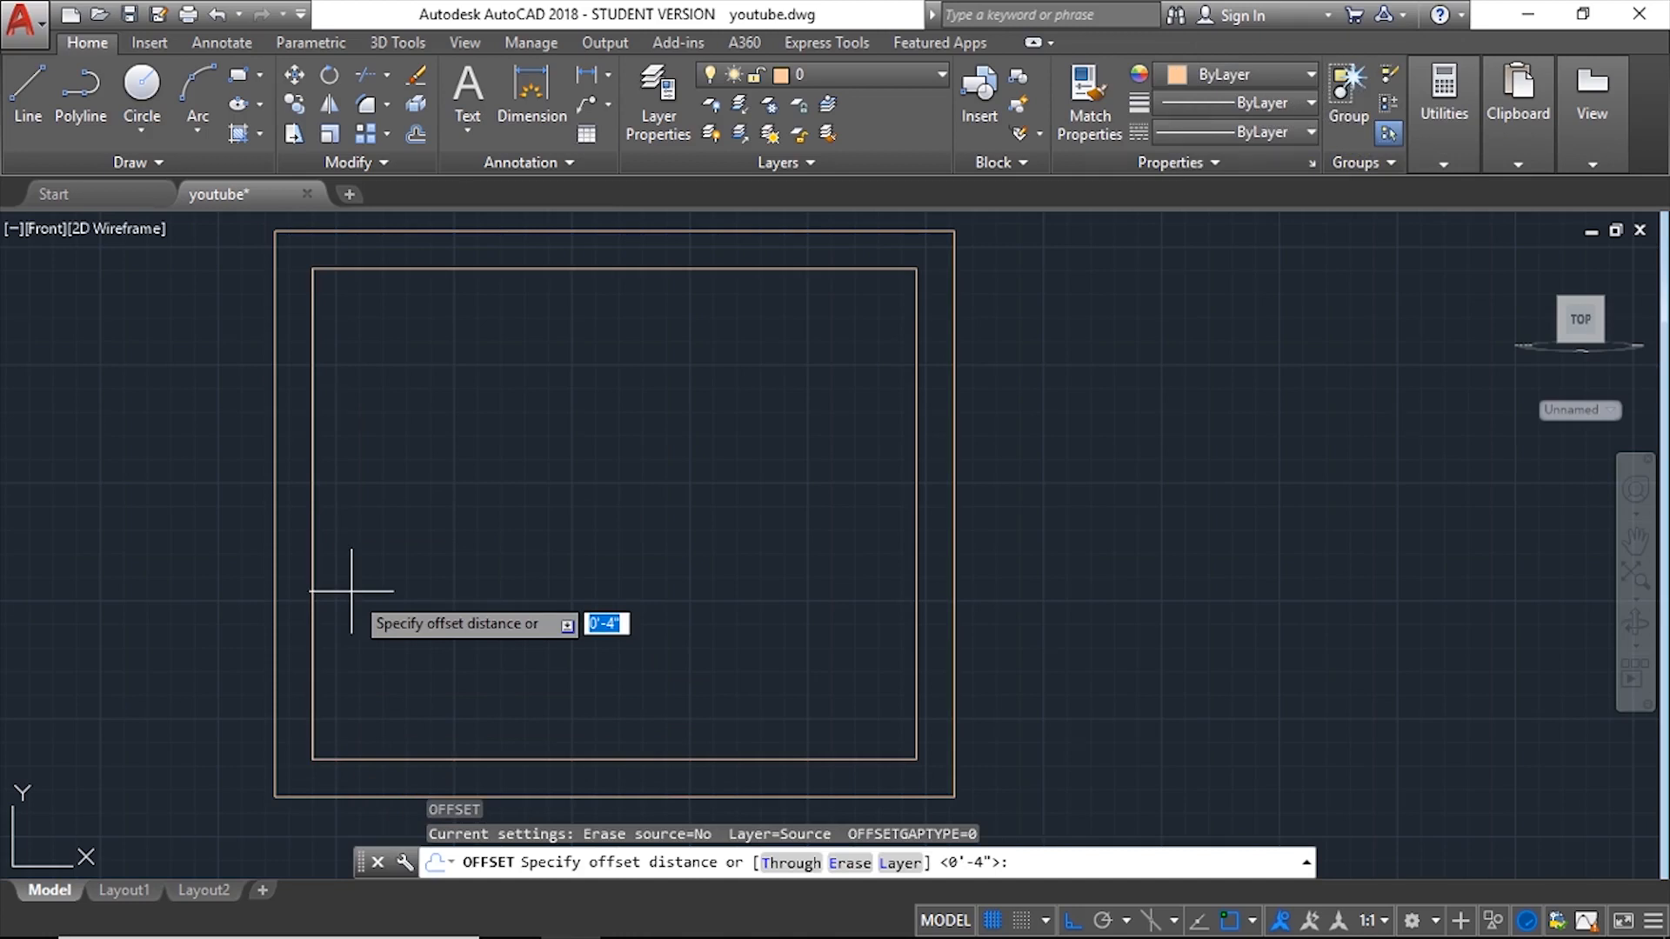
text(1)
key(Return)
click(313, 750)
click(343, 766)
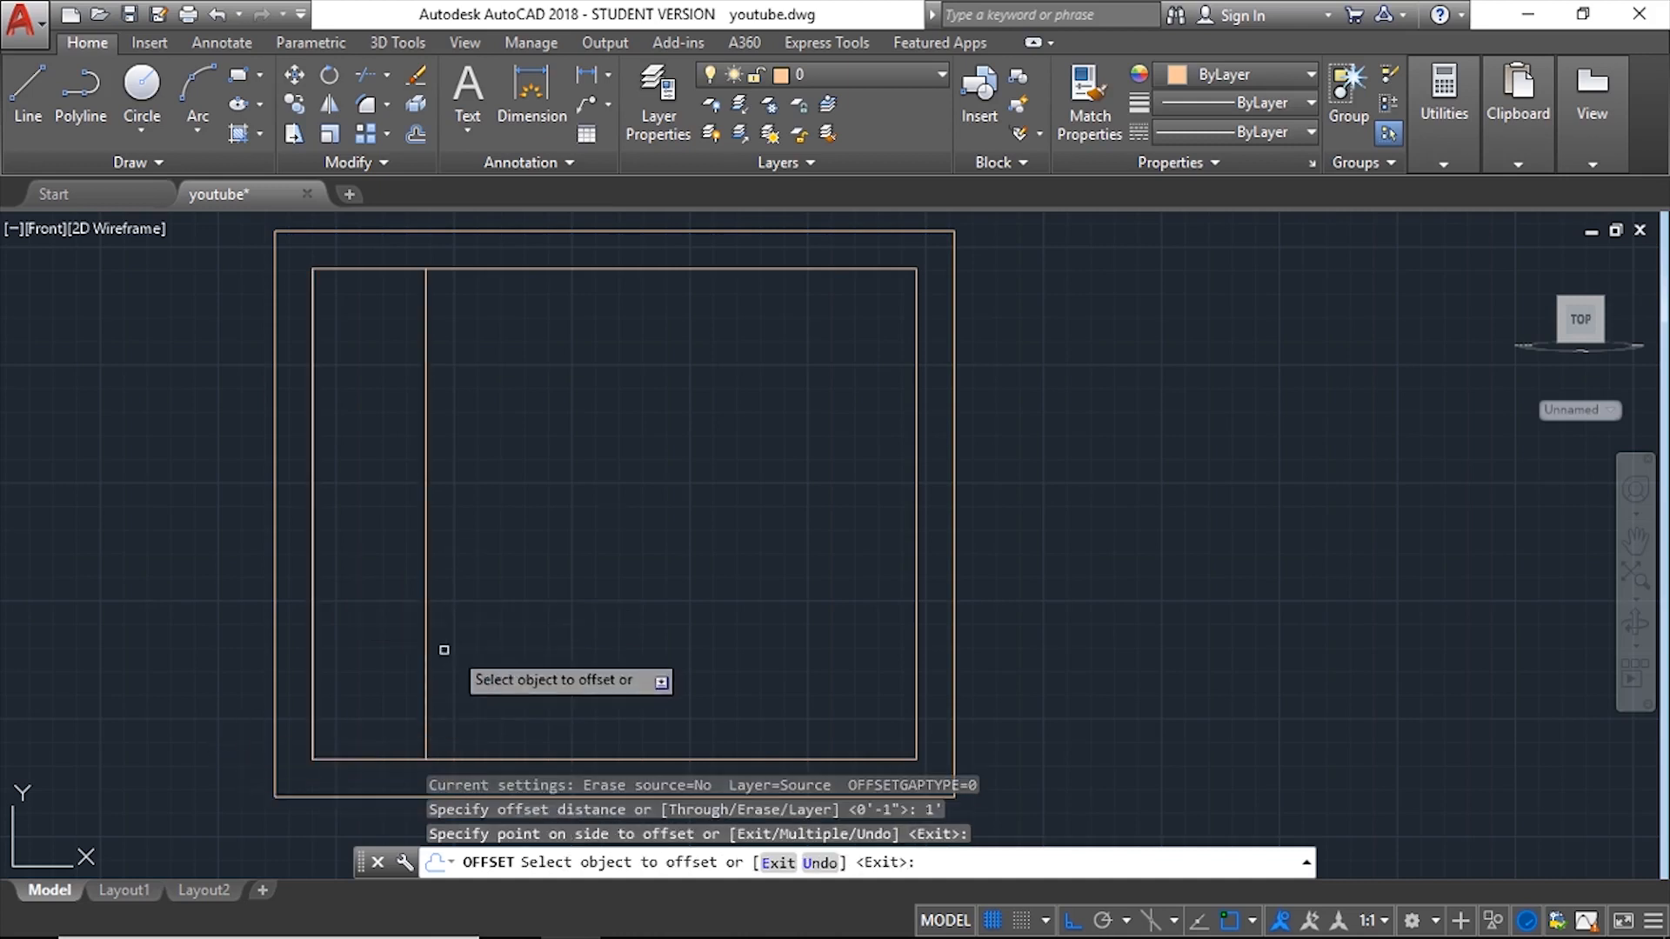
key(Escape)
Step: Offset the vertical divider line a short distance to its right to form a narrow bar inside the frame
click(426, 617)
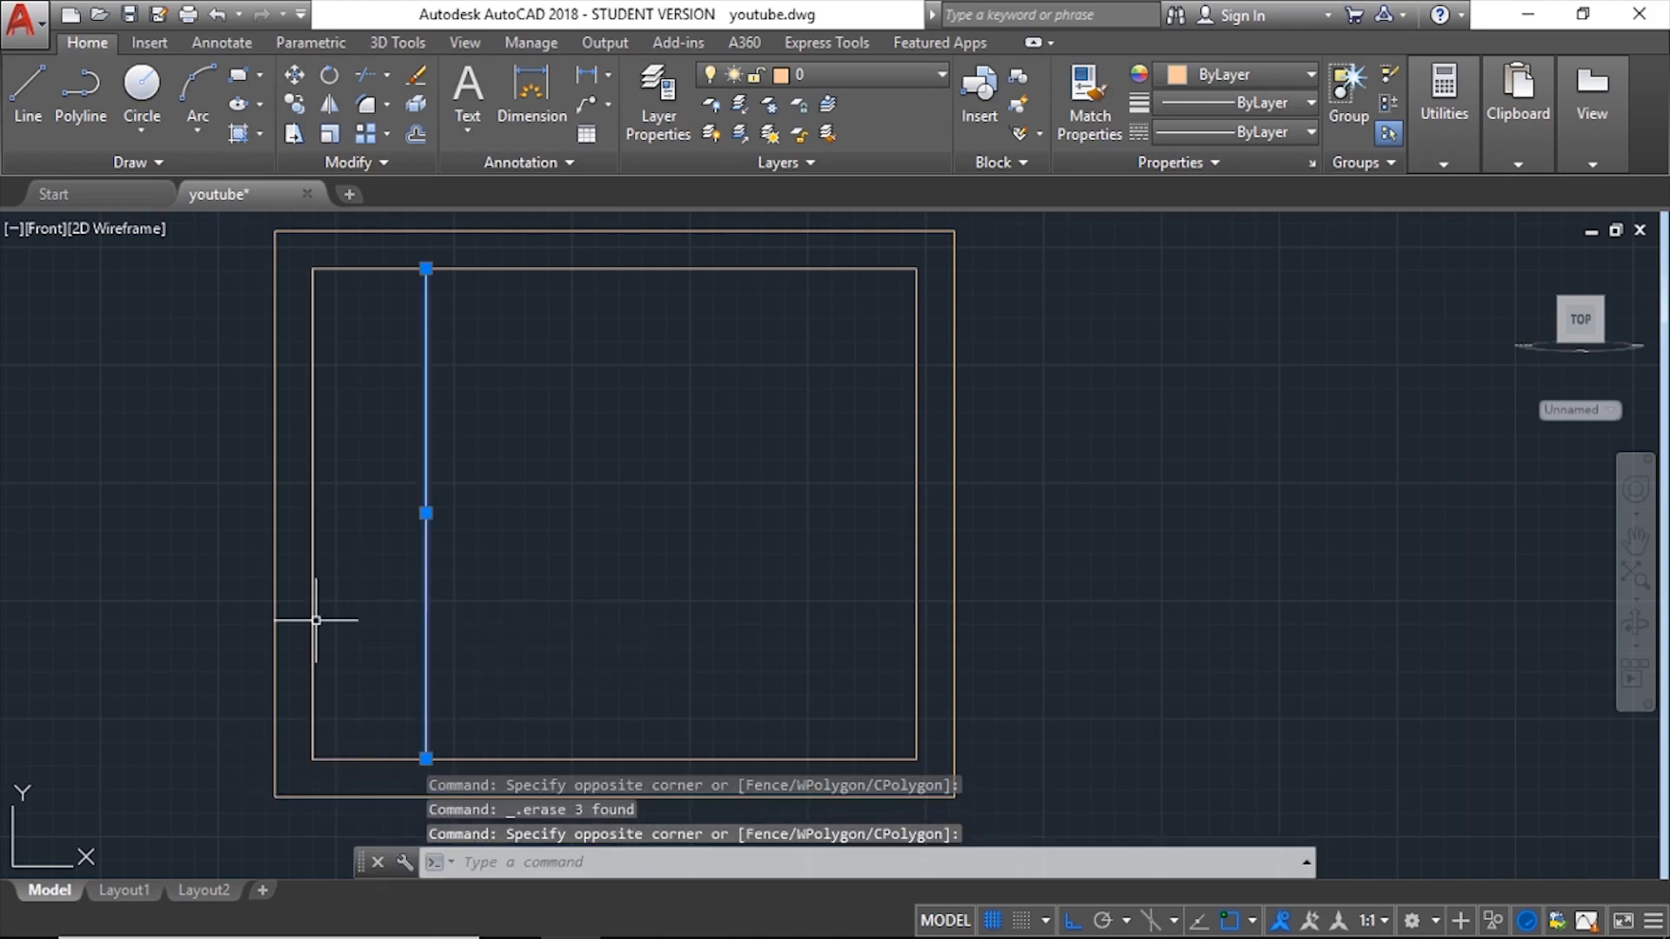
text(o)
key(Return)
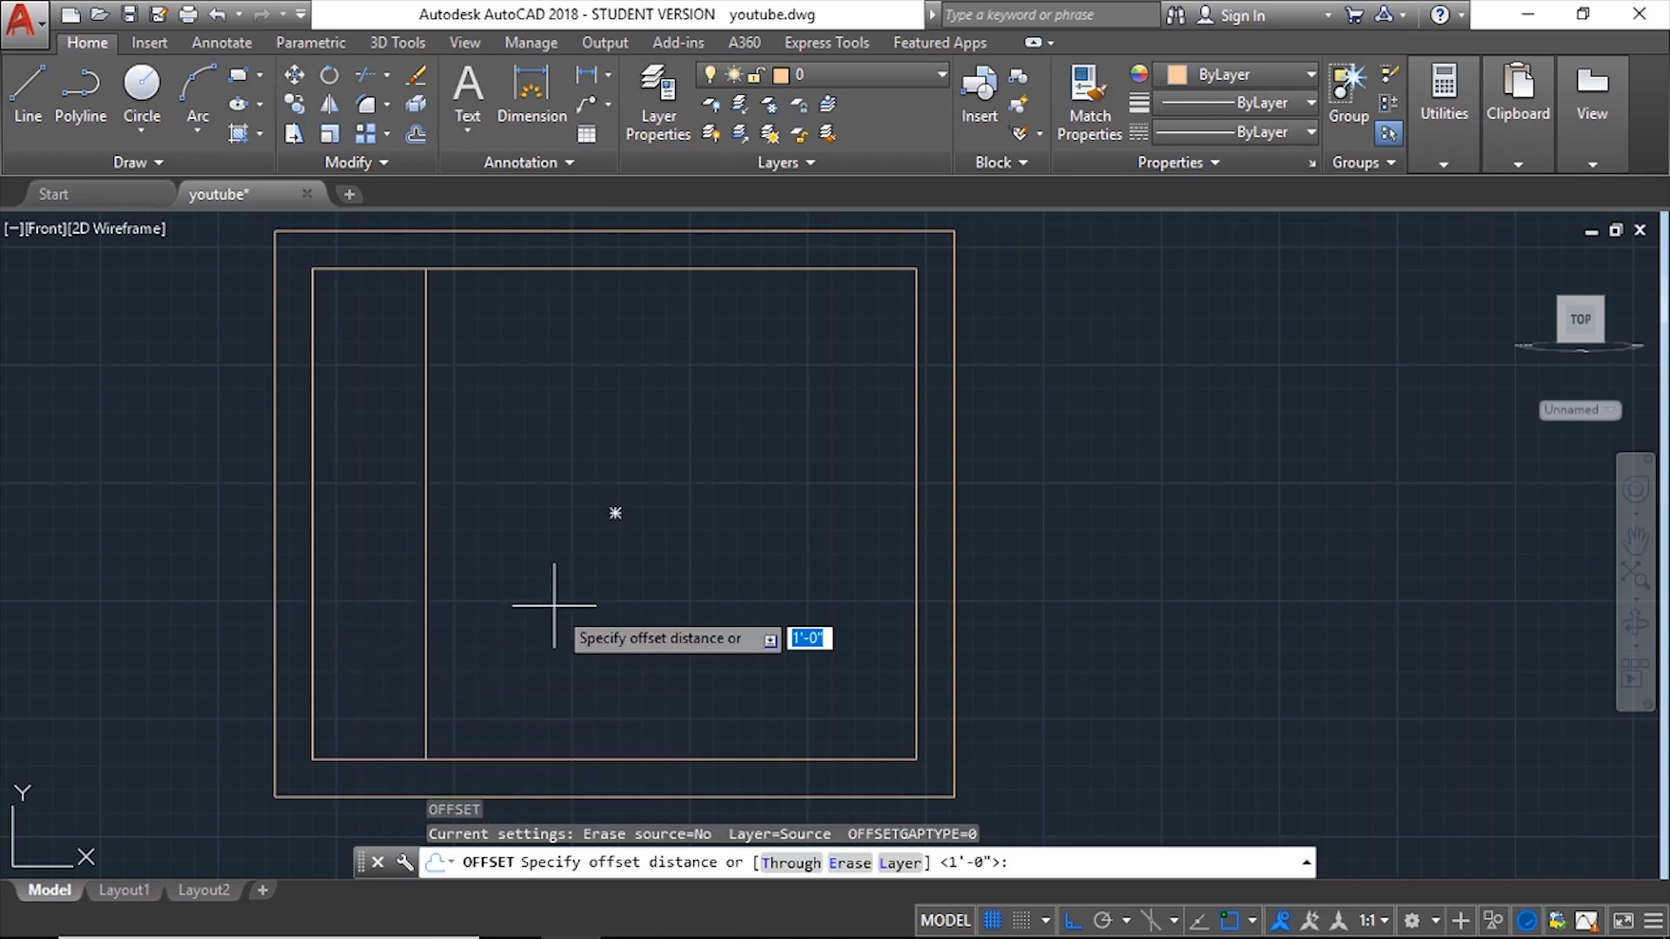
key(Return)
click(426, 604)
click(551, 603)
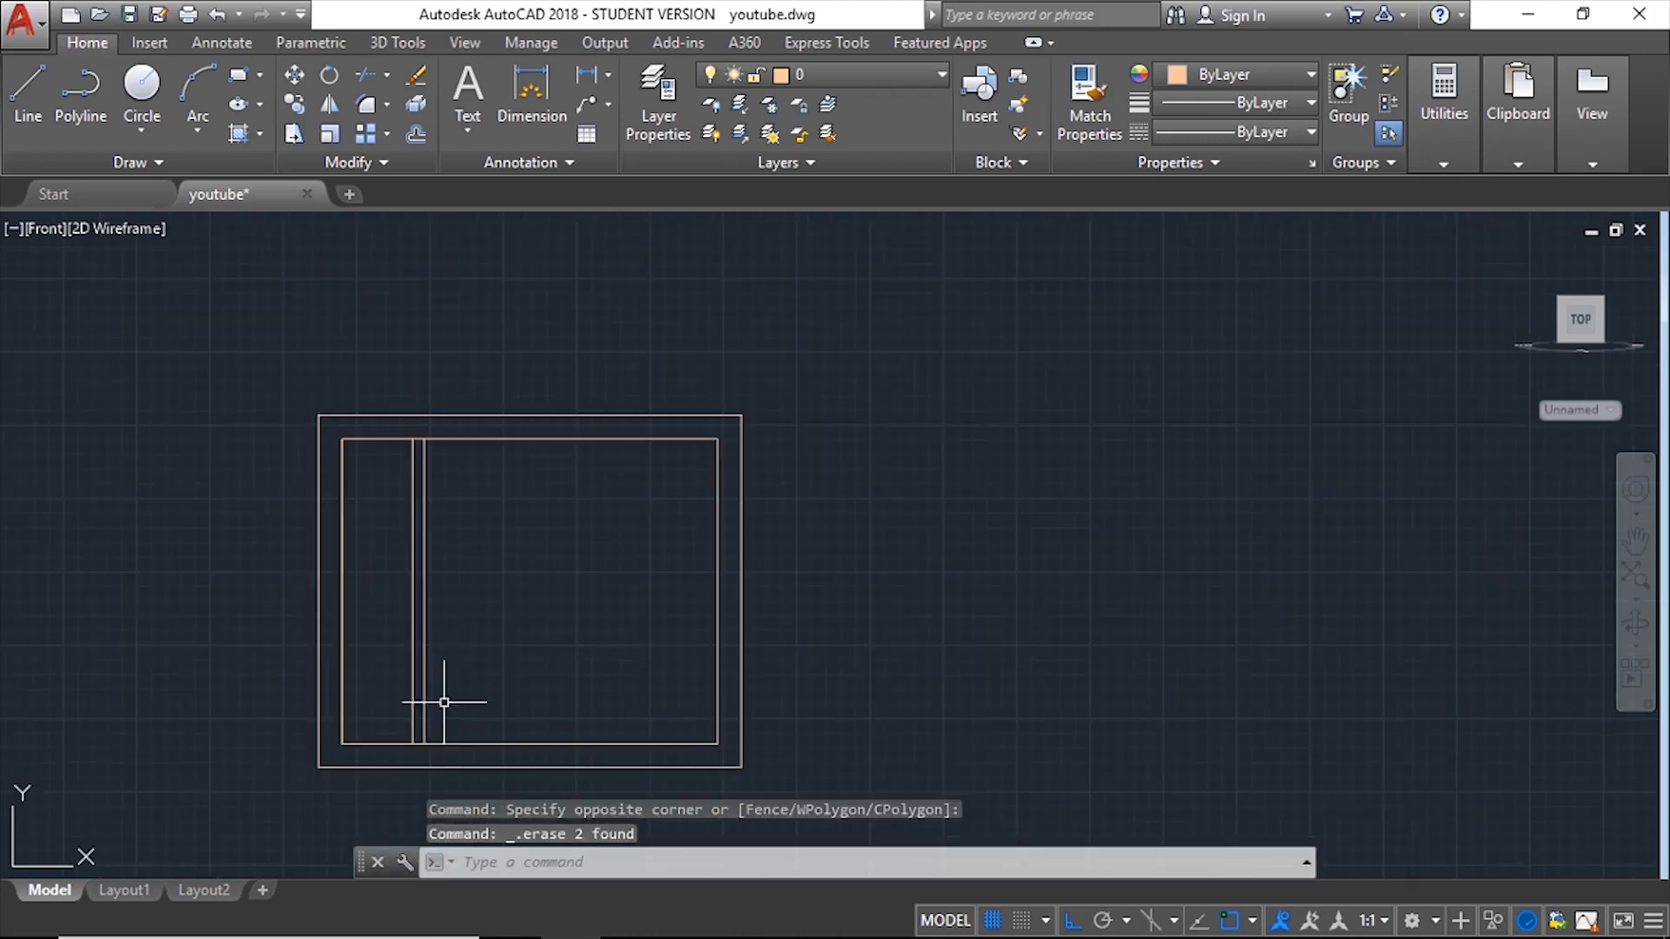
Step: Offset the right-hand line of the narrow vertical bar by 1' further to the right
click(424, 641)
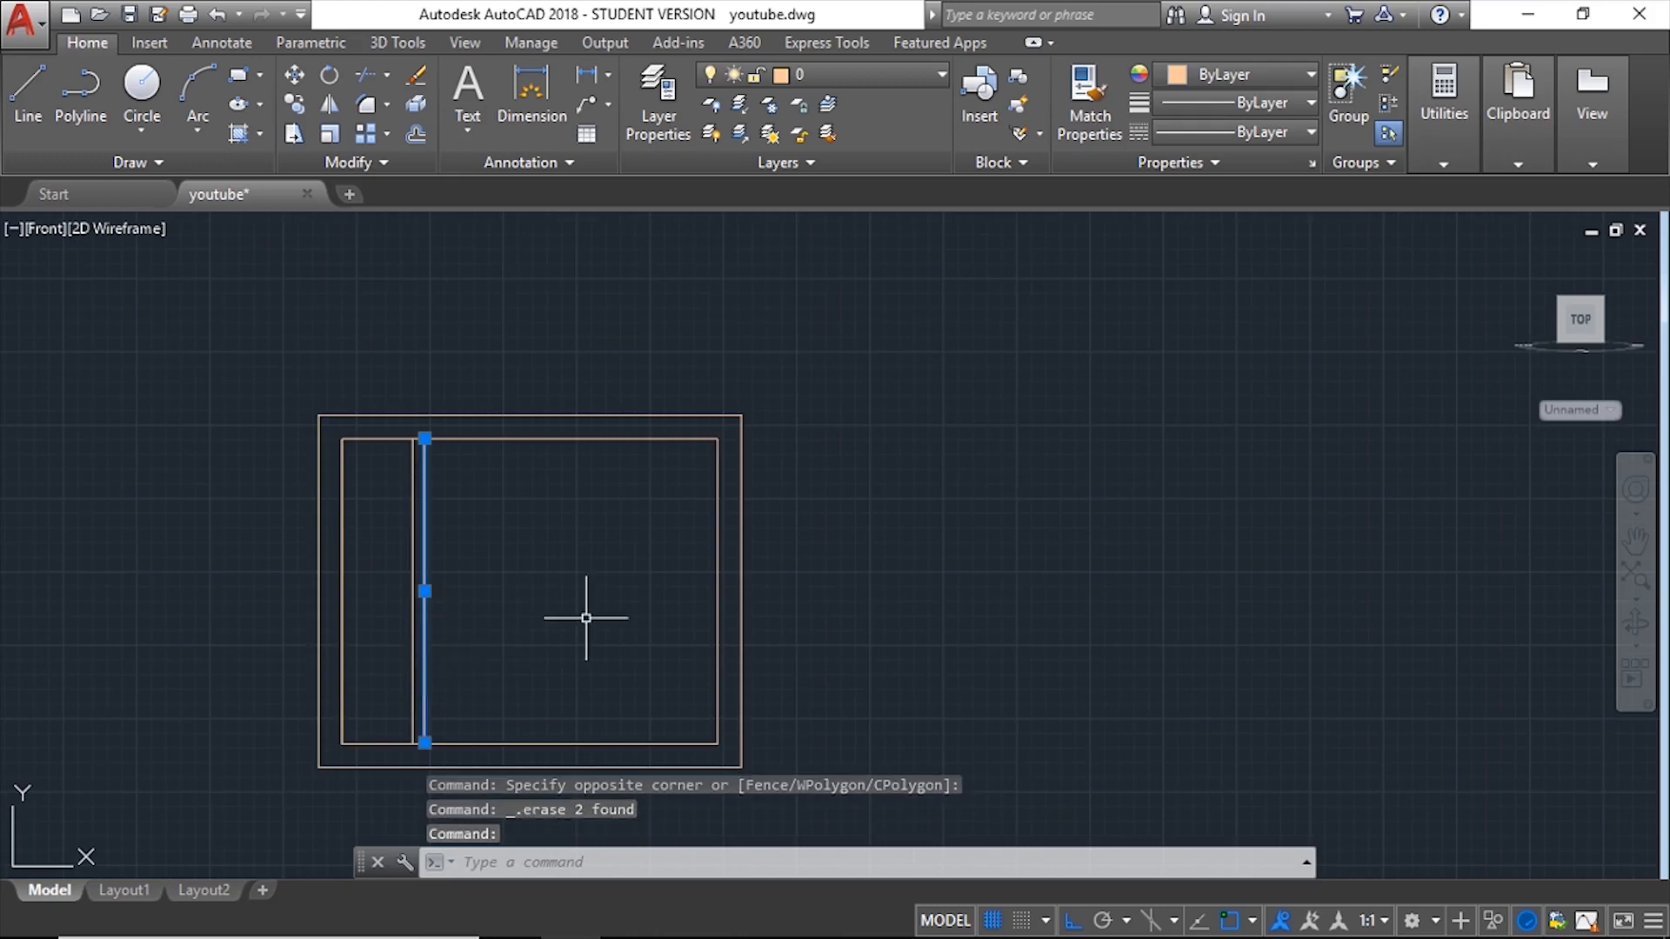
text(o)
key(Return)
text(1)
key(Return)
click(424, 617)
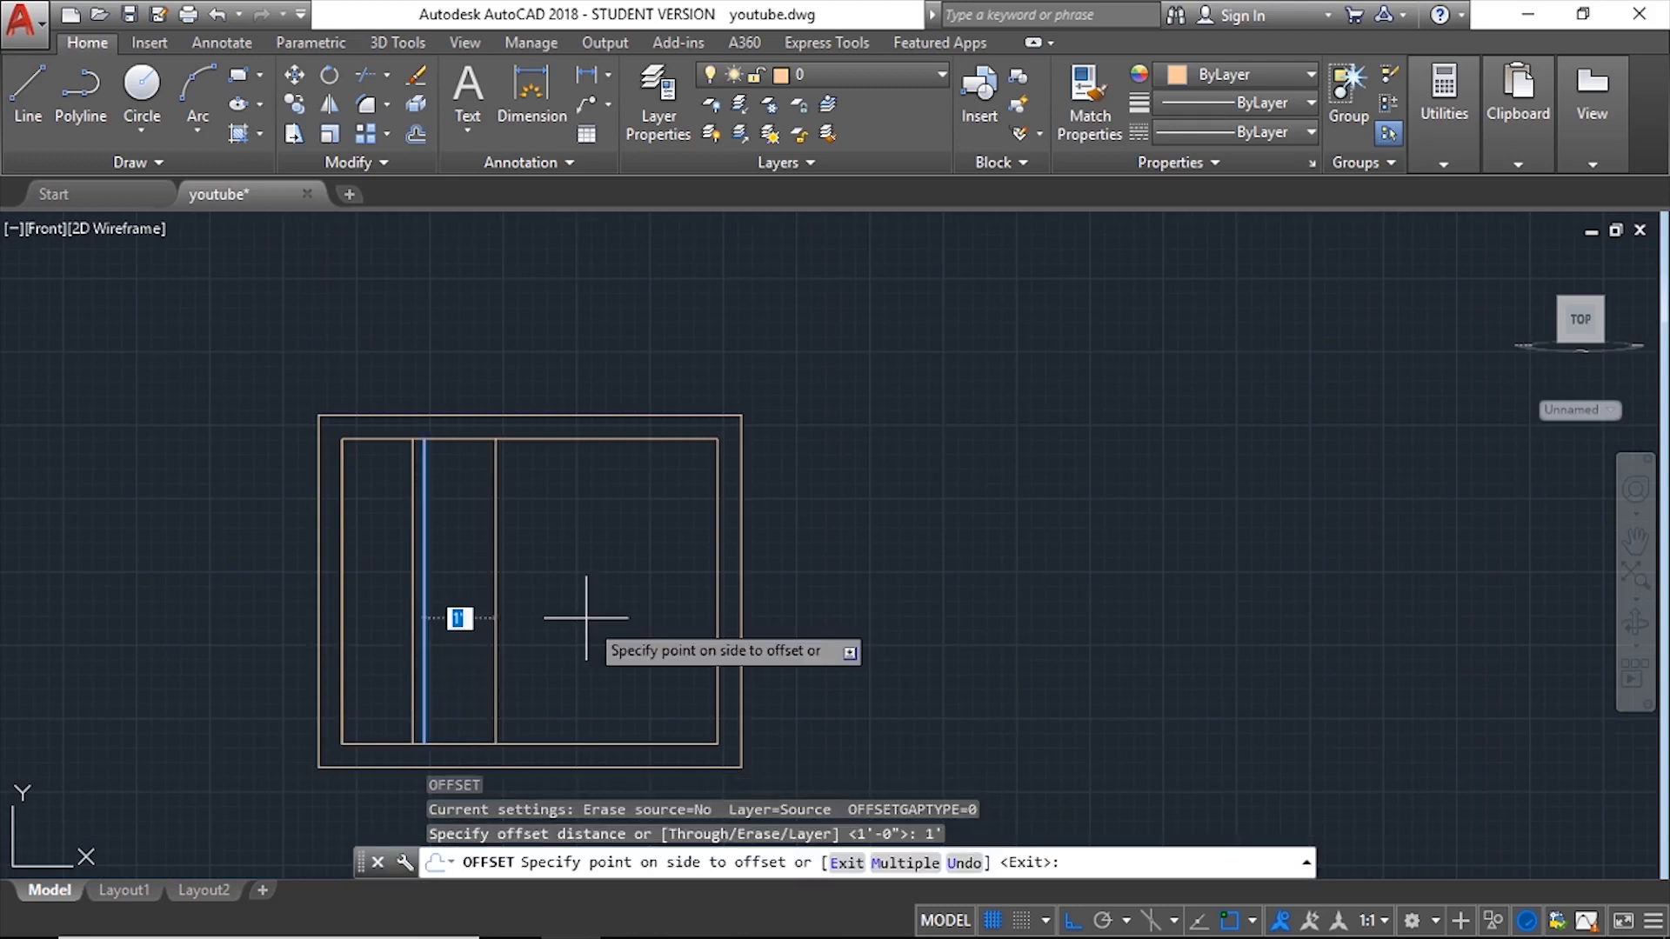
click(579, 615)
key(Return)
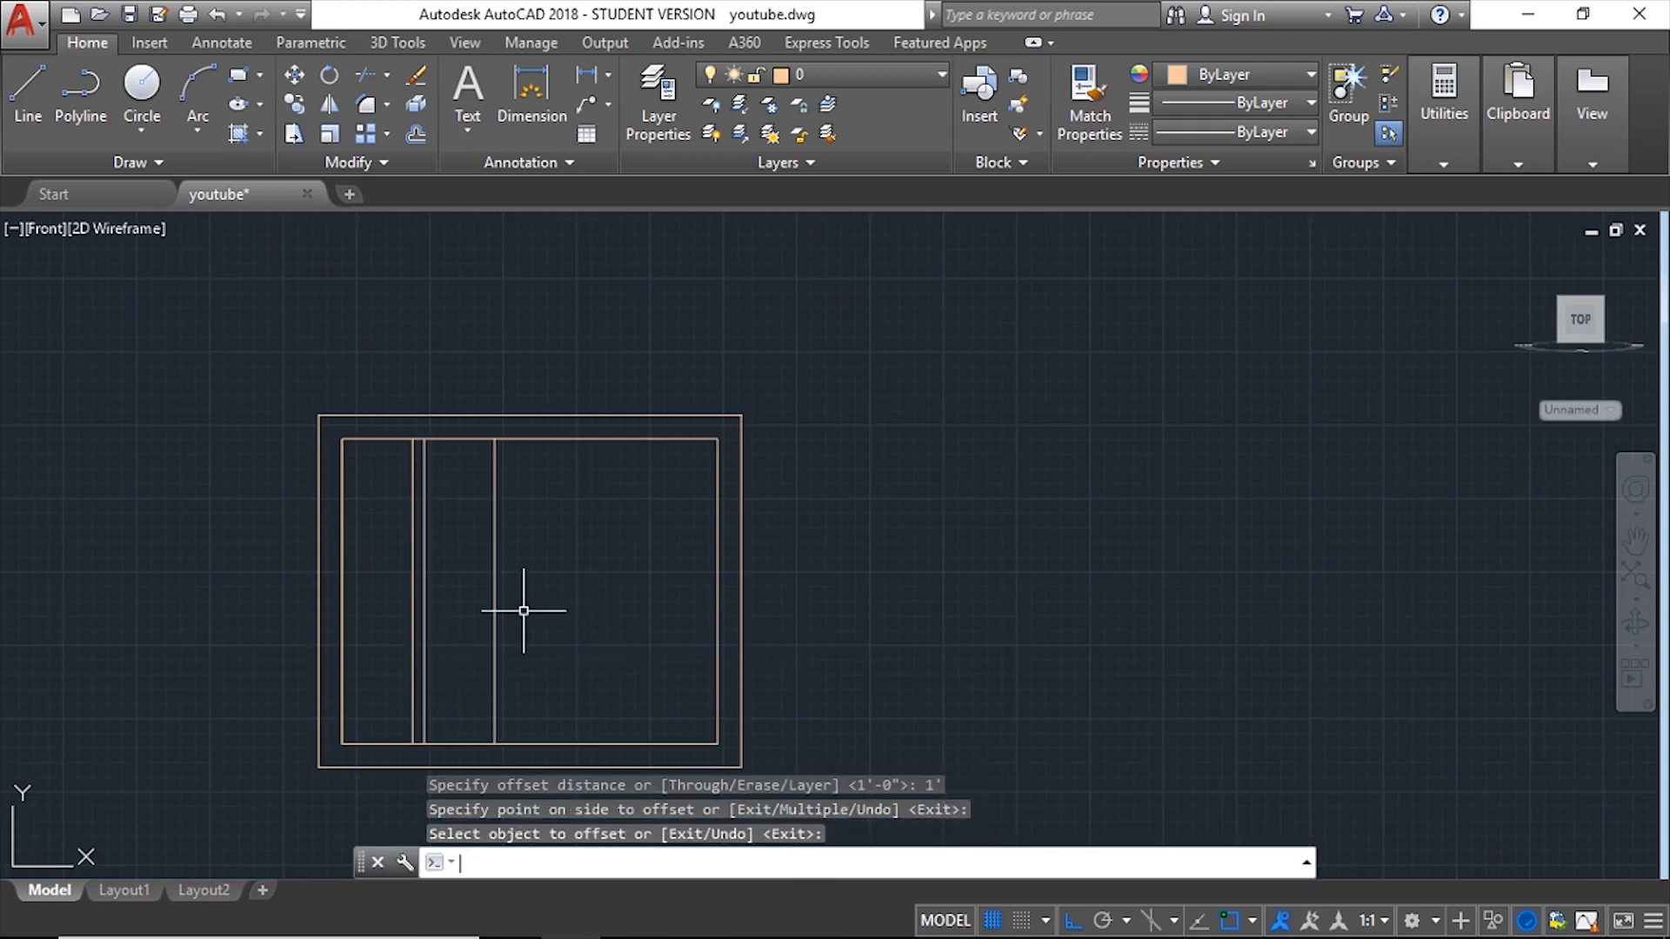
Step: Offset the rightmost vertical divider line by 2 inches to its right to form the second vertical bar
key(Return)
text(2)
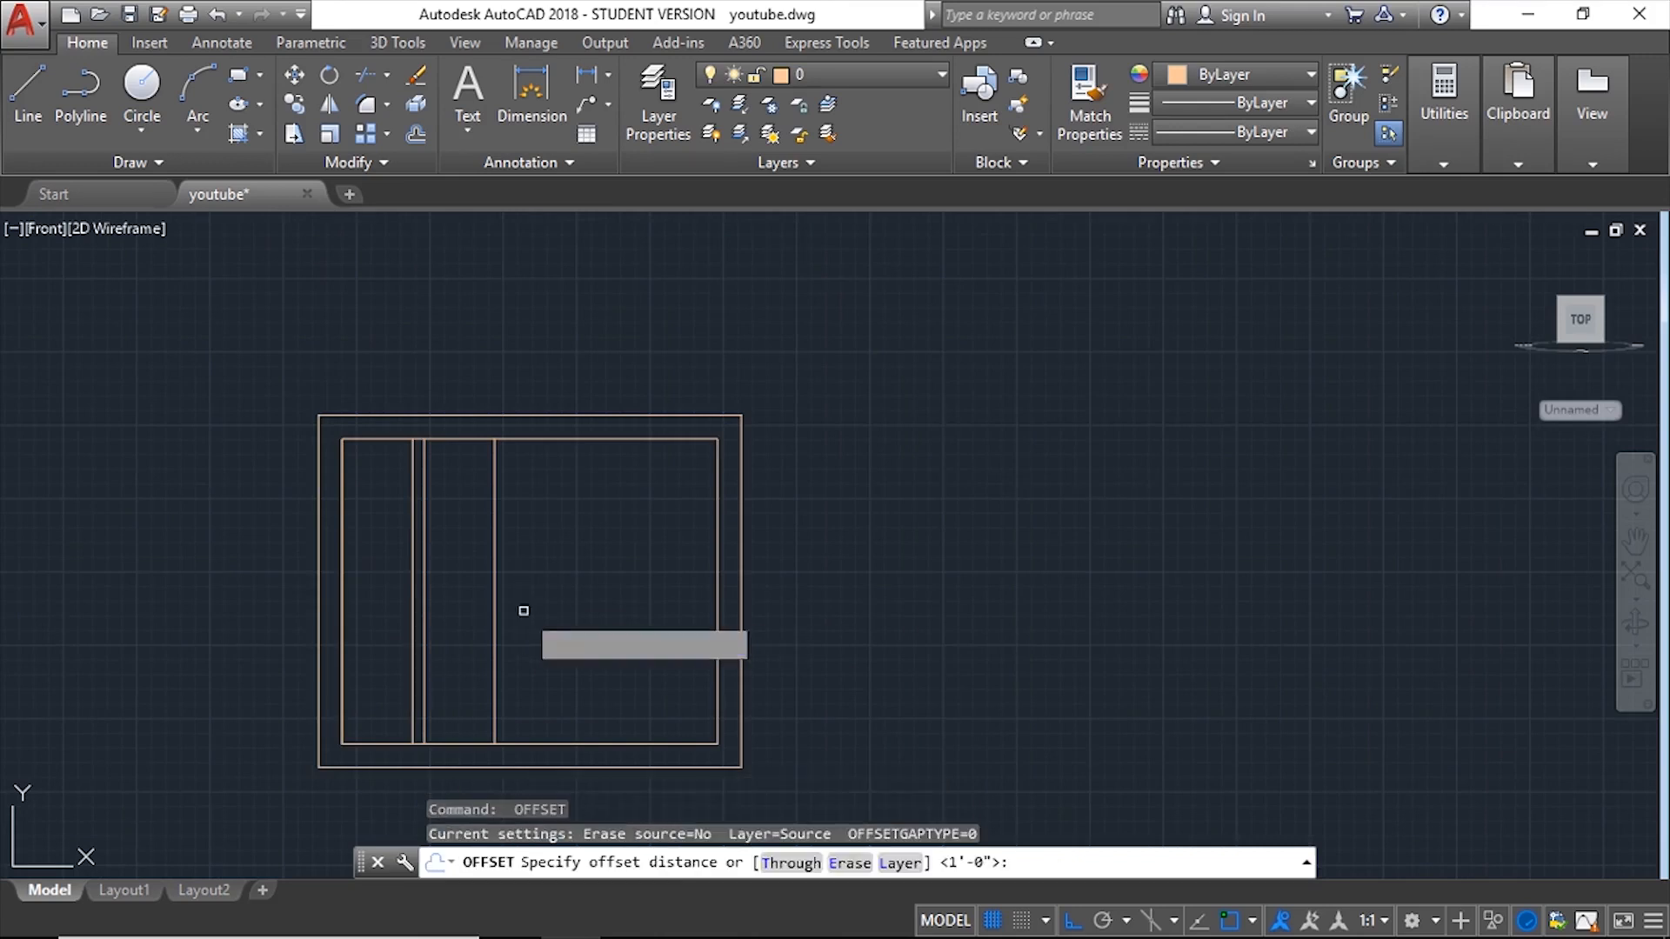
key(Return)
click(494, 613)
click(539, 612)
key(Return)
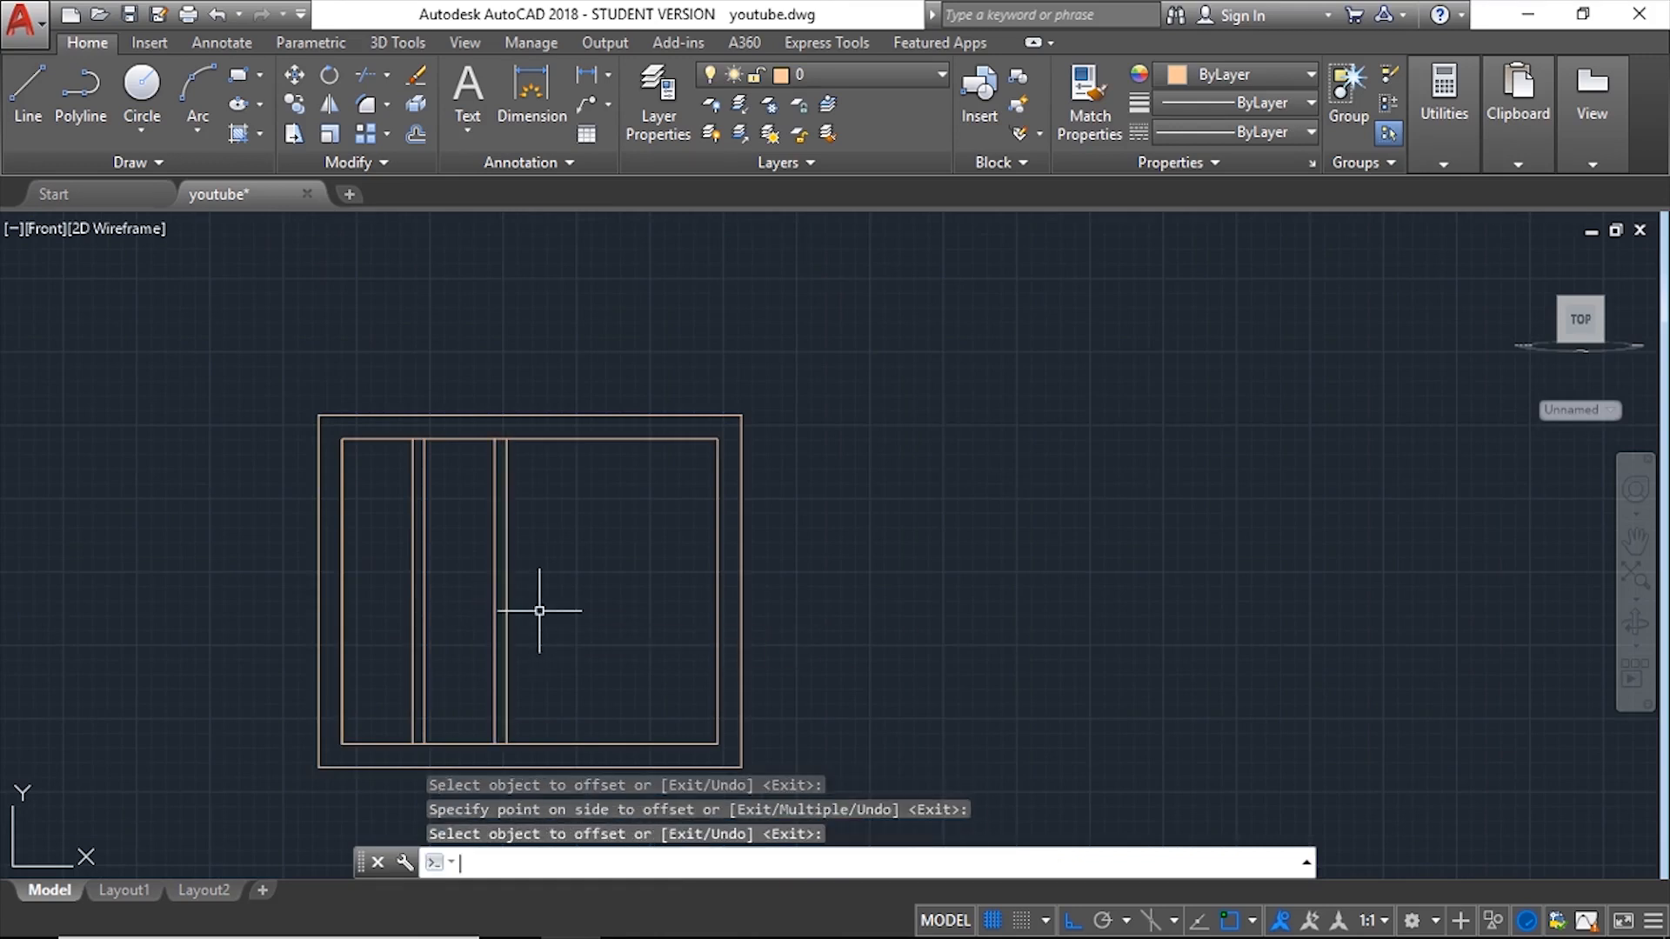
Step: Offset the right-hand line of the second vertical bar by 1' further to the right
key(Return)
text(1)
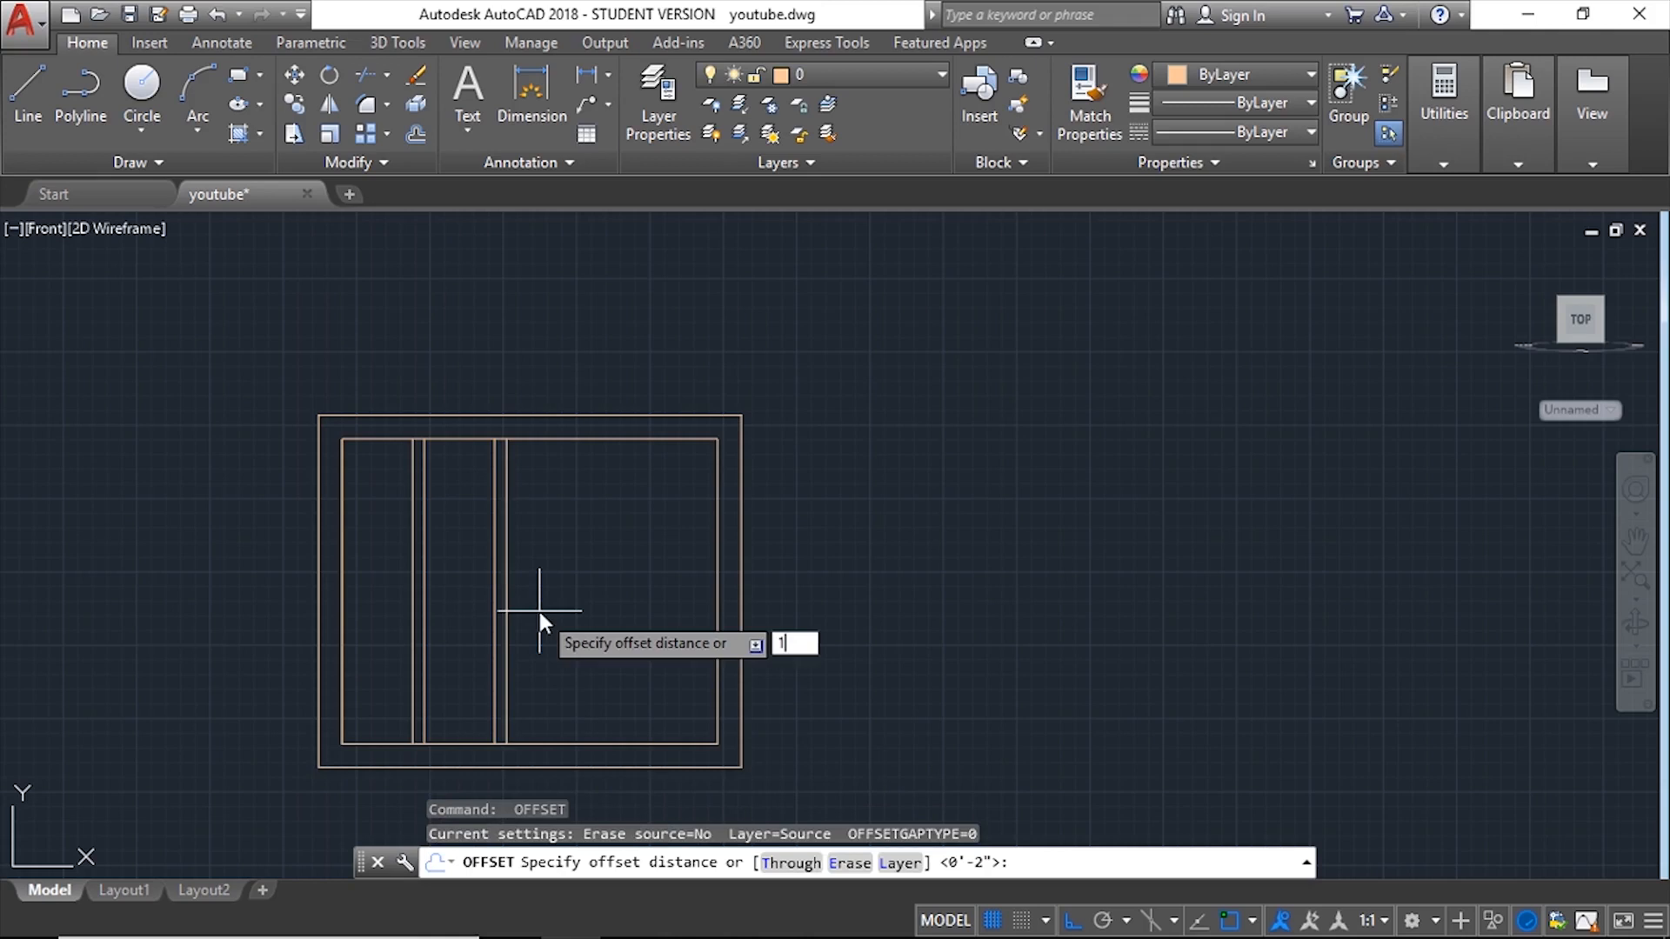
key(BackSpace)
text(1')
key(Return)
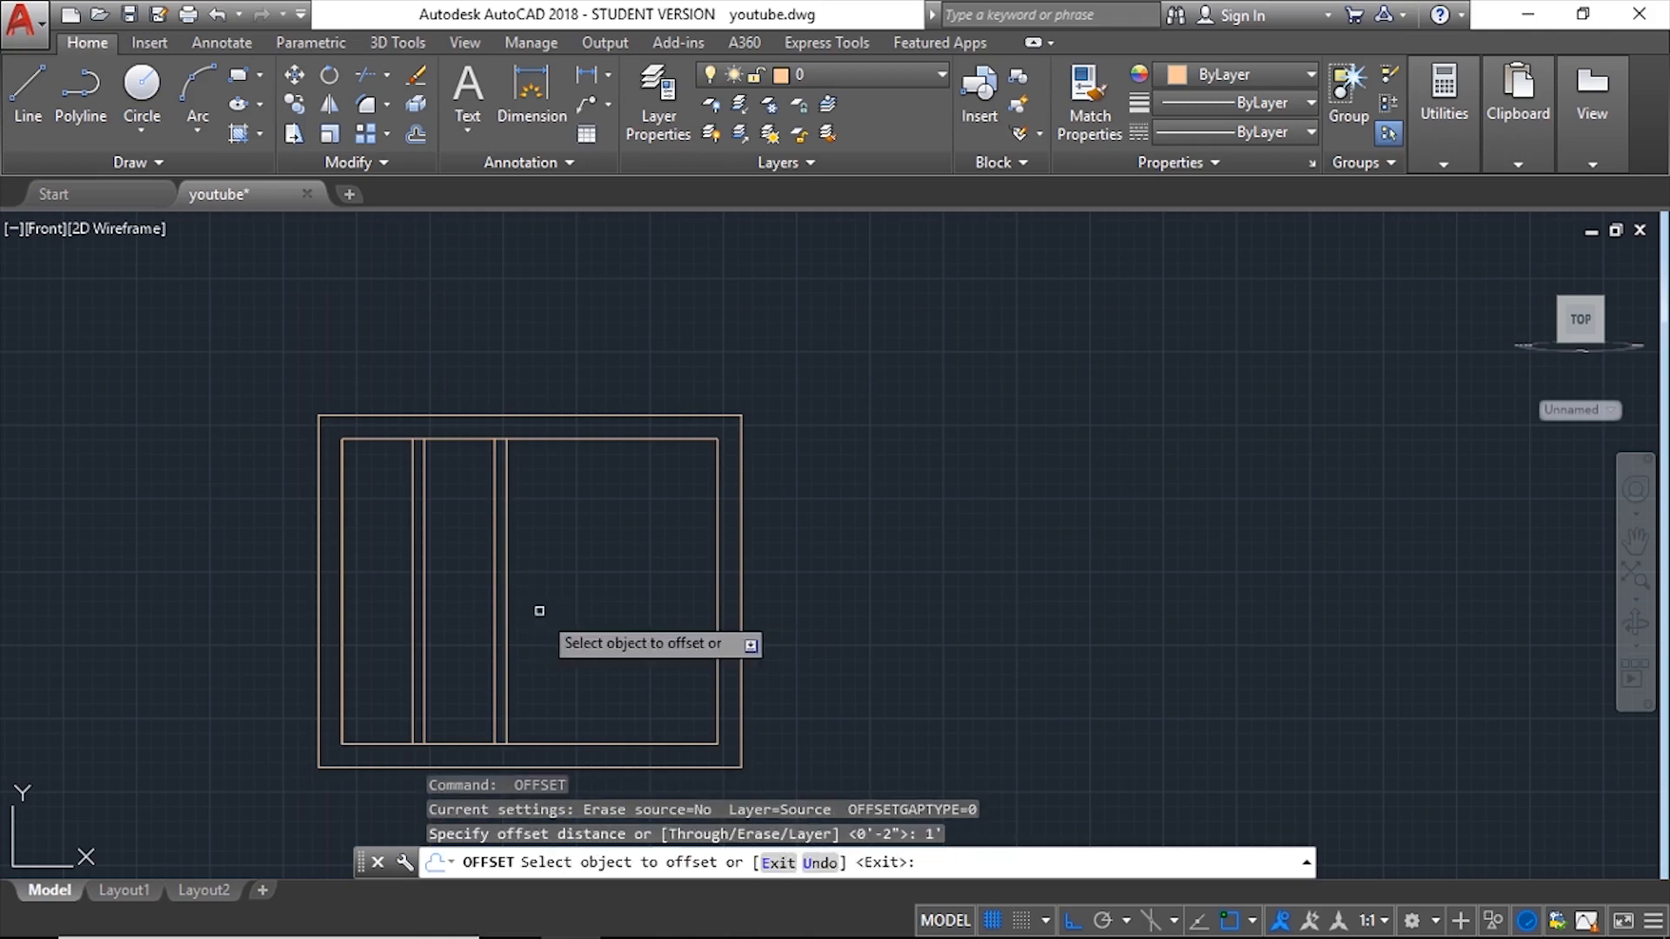
click(505, 600)
click(563, 604)
key(Return)
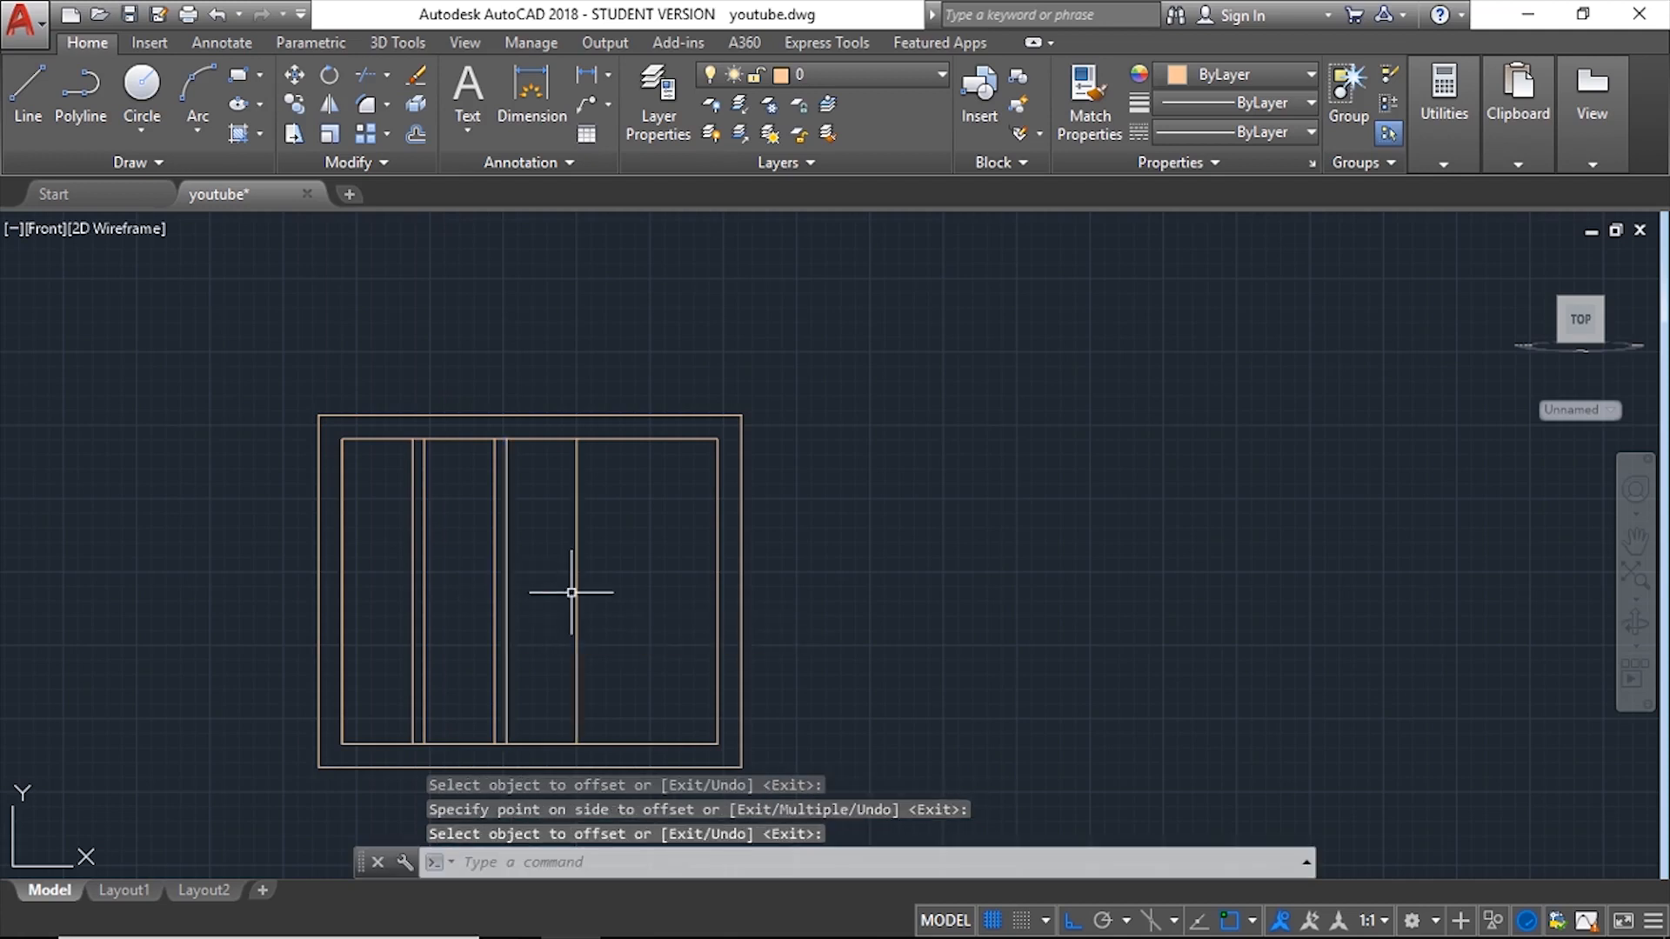
Step: Offset the newest divider line by 2 inches to its right to form the third vertical bar
key(Return)
text(2)
key(Return)
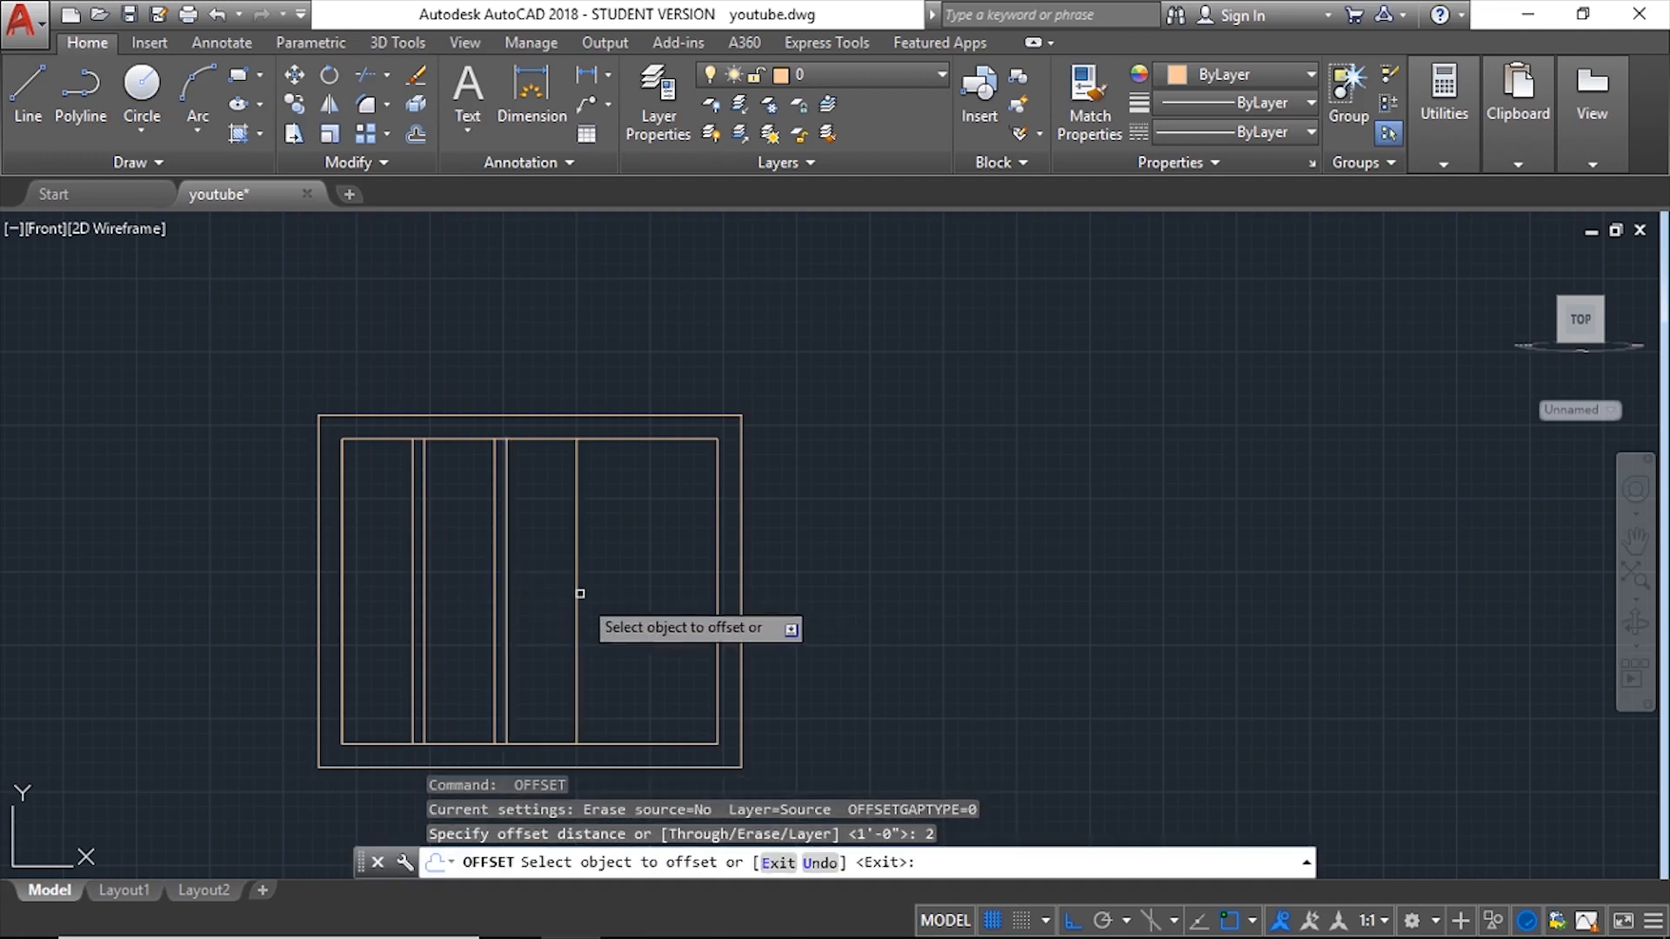
click(575, 592)
click(648, 626)
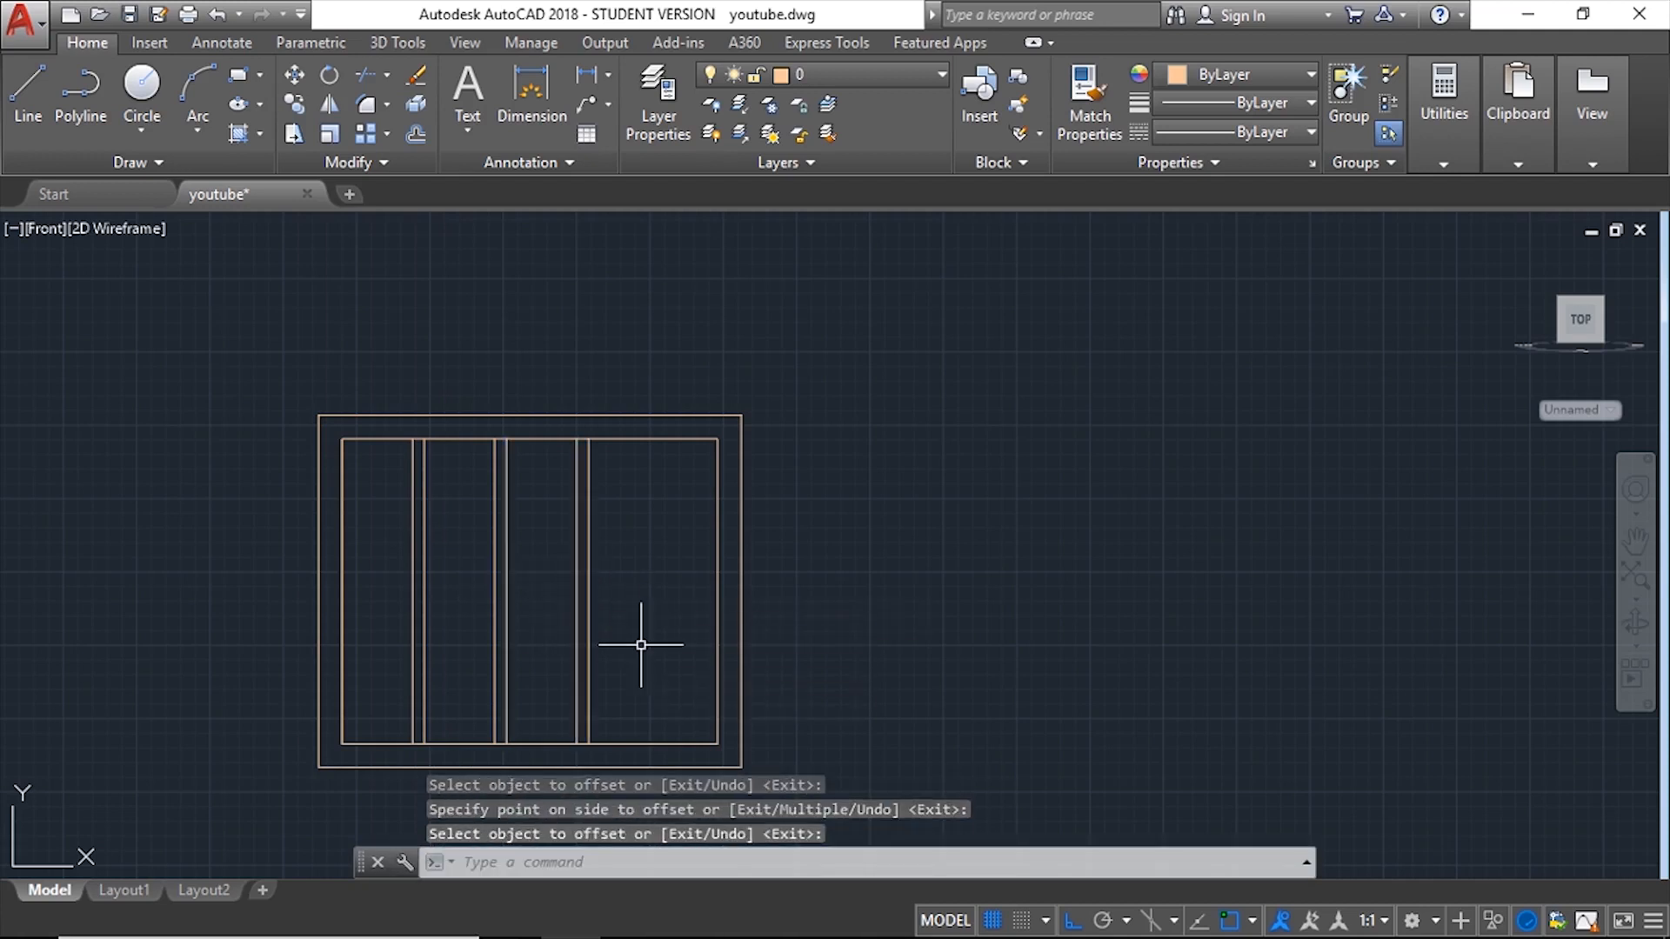
Step: Offset the right-hand line of the third vertical bar by 1' further to the right
key(Return)
text(1')
key(Return)
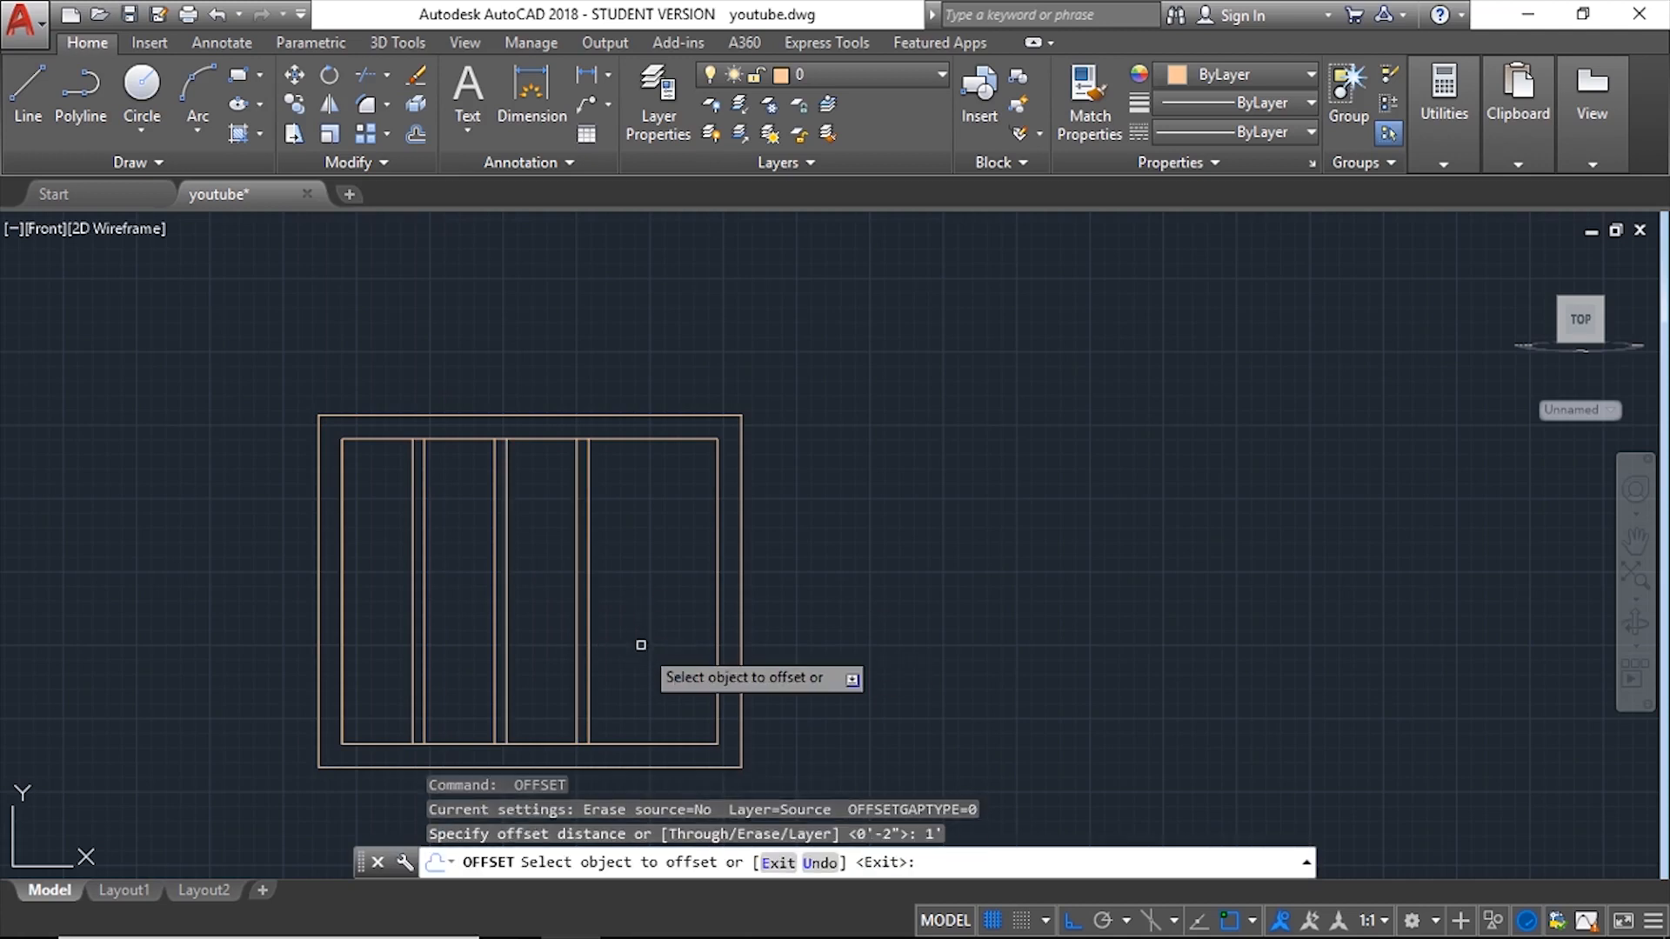
click(587, 629)
click(634, 626)
key(Return)
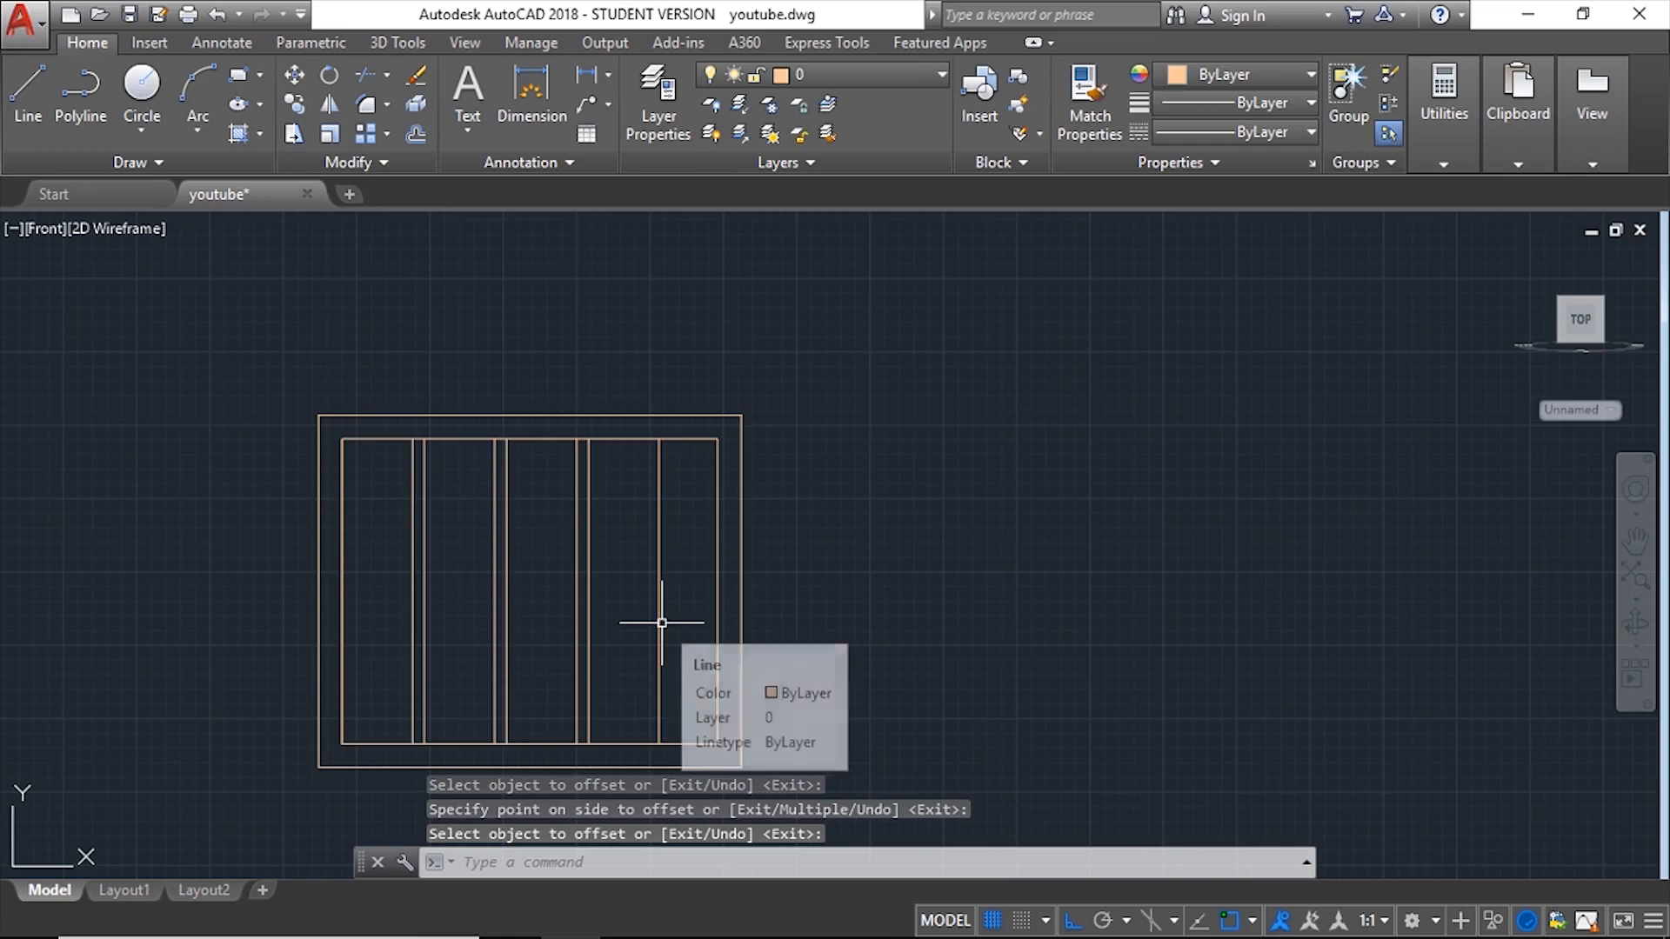
Step: Offset the last divider line by 2 inches to its right to form the fourth vertical bar
key(Return)
text(2)
key(Return)
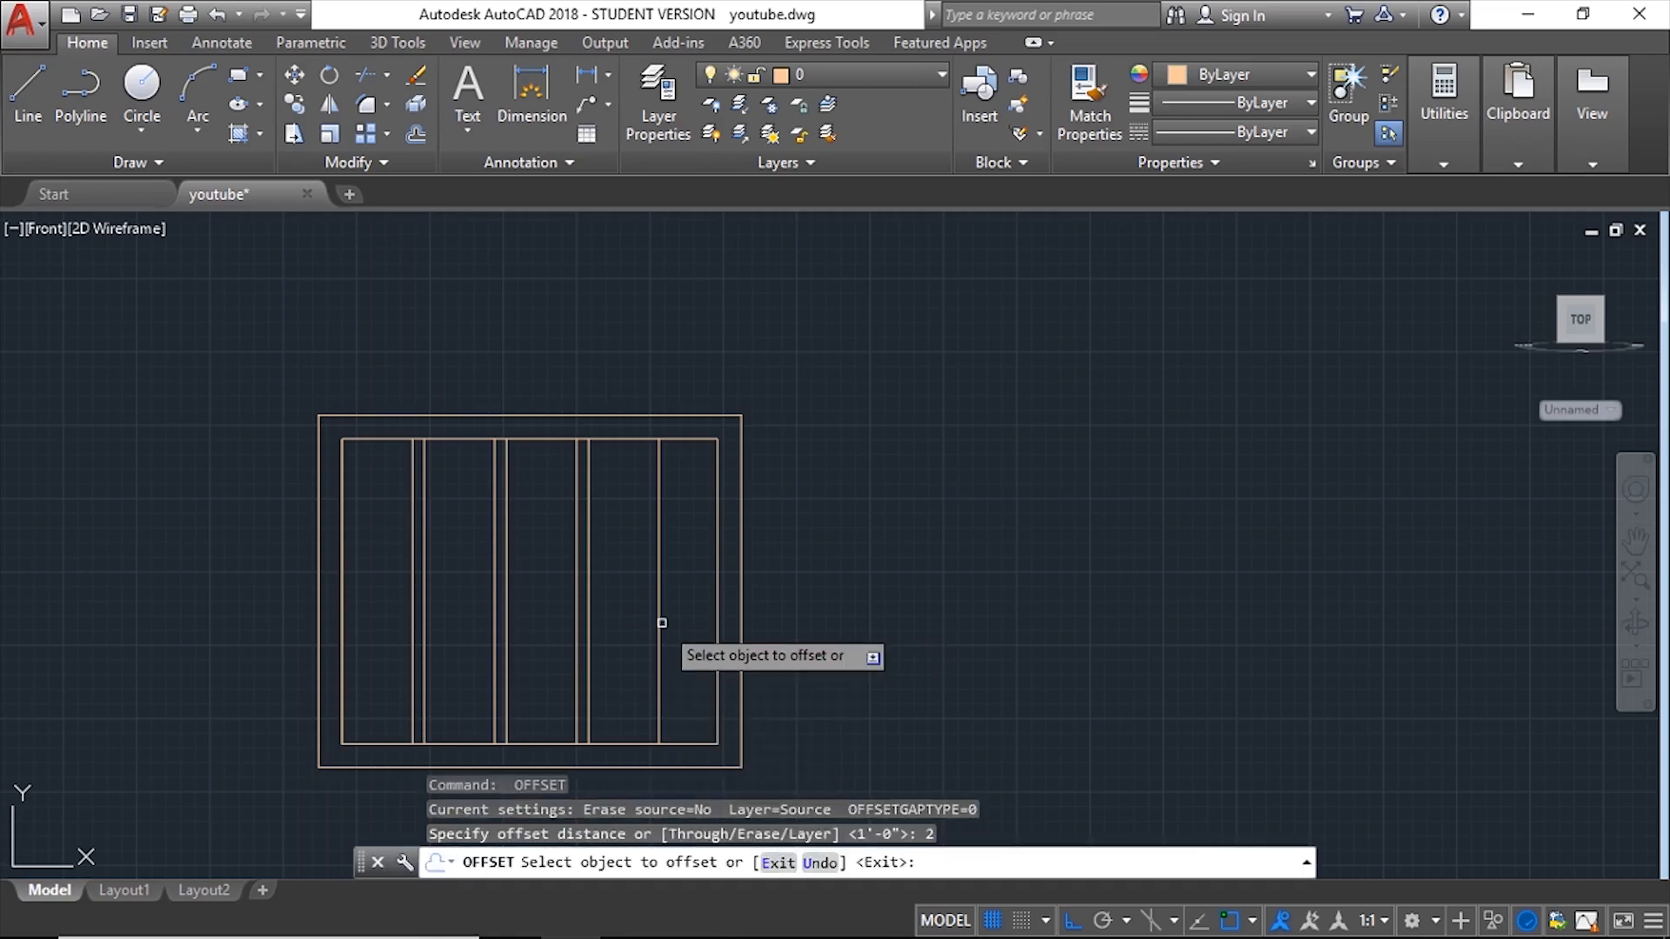
click(661, 623)
click(671, 623)
key(Return)
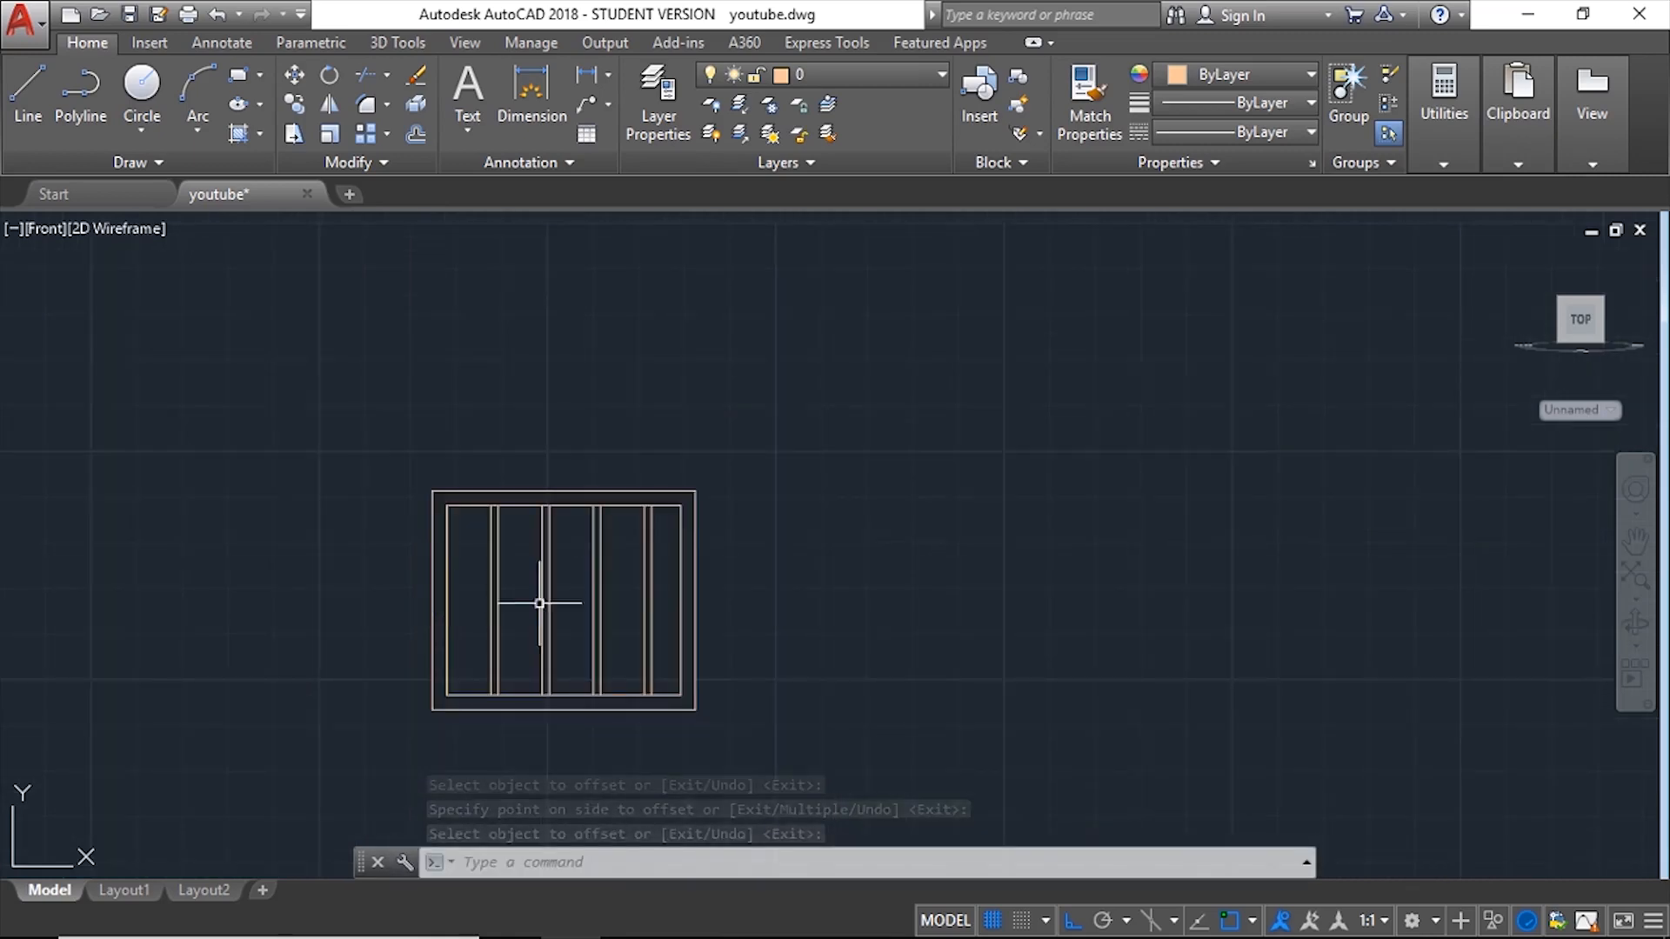
Step: Copy the outer and inner frame rectangles, without the bars, to the empty area right of the barred window
scroll(665, 603, up, 2)
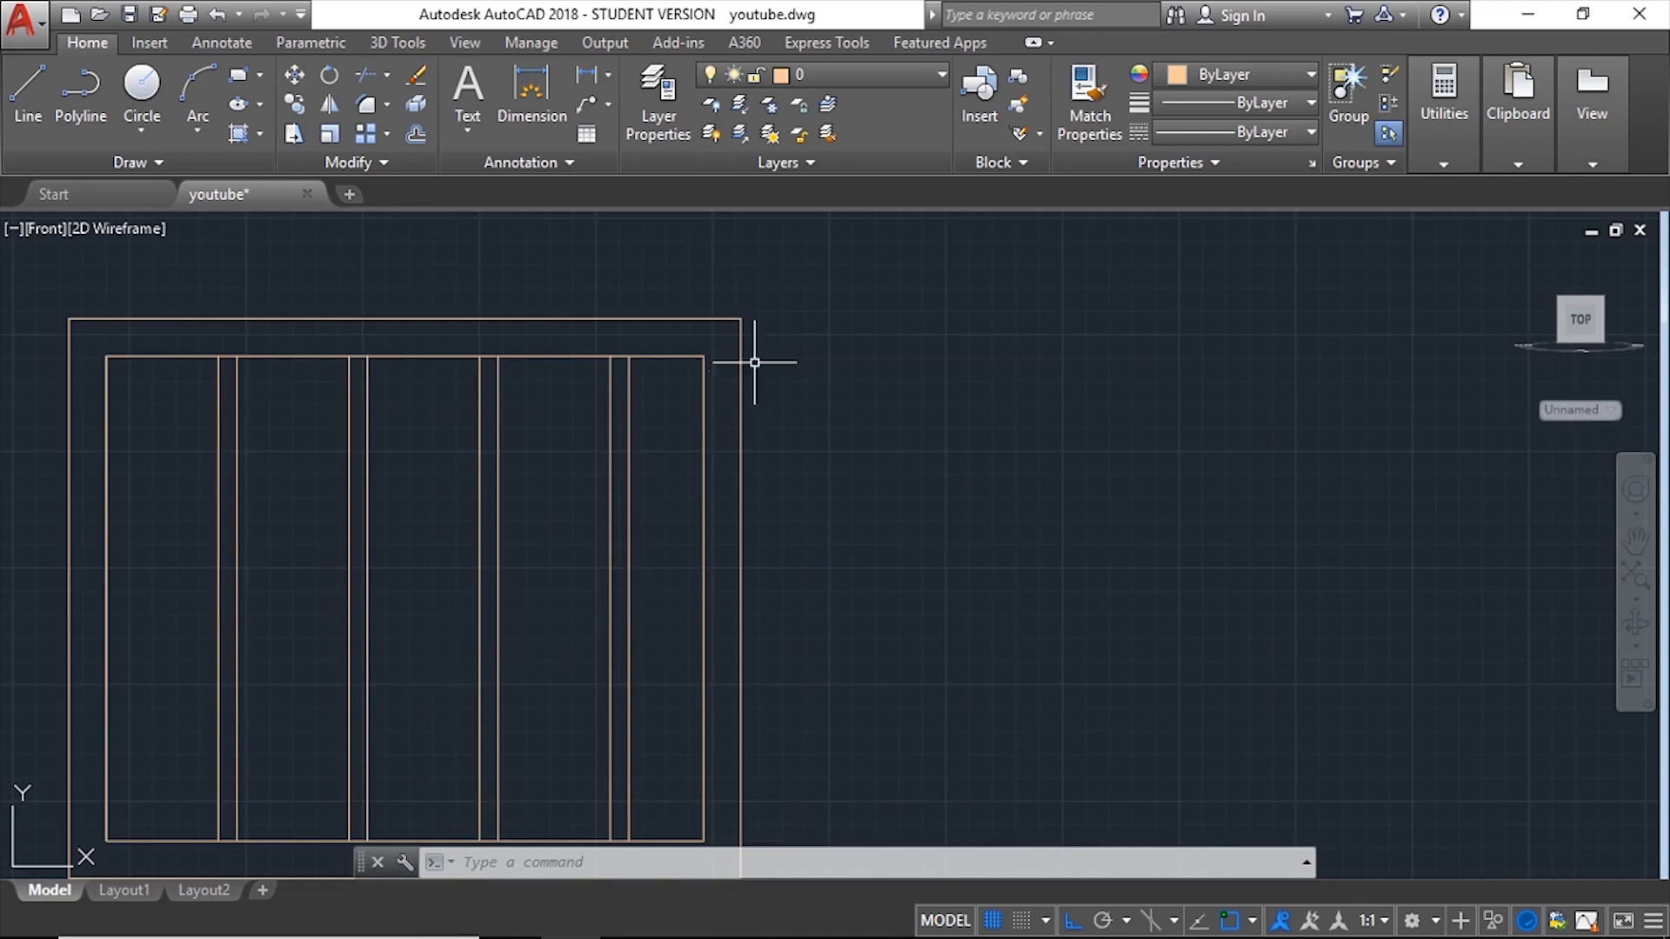
click(759, 274)
key(Escape)
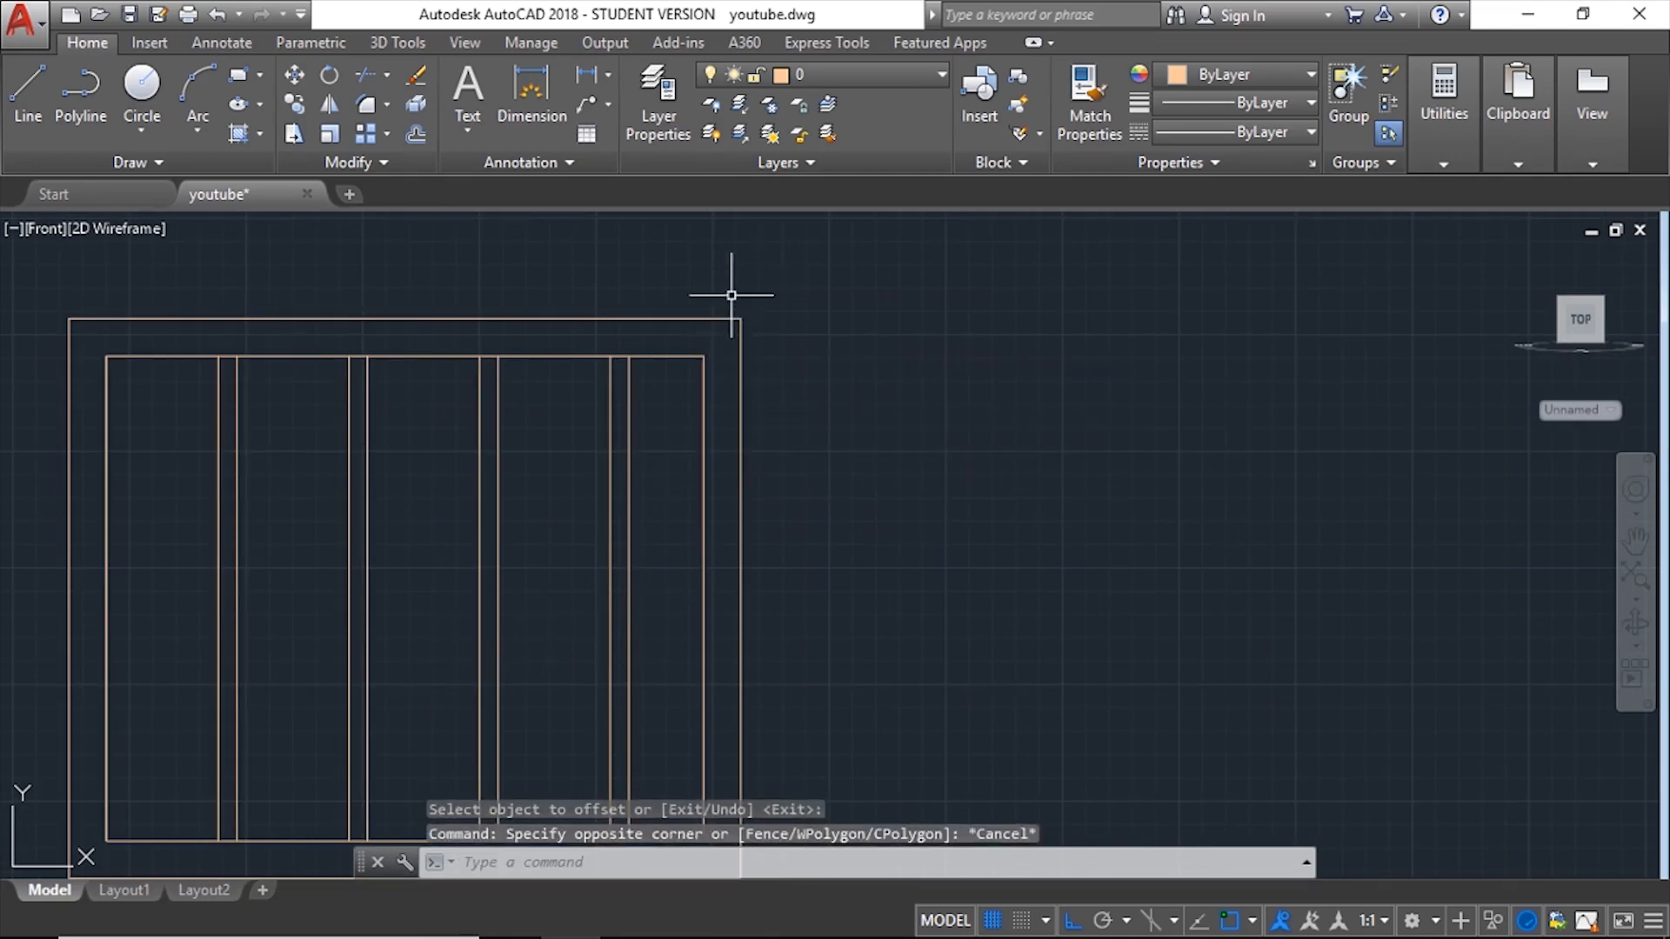
click(744, 261)
click(683, 469)
text(c)
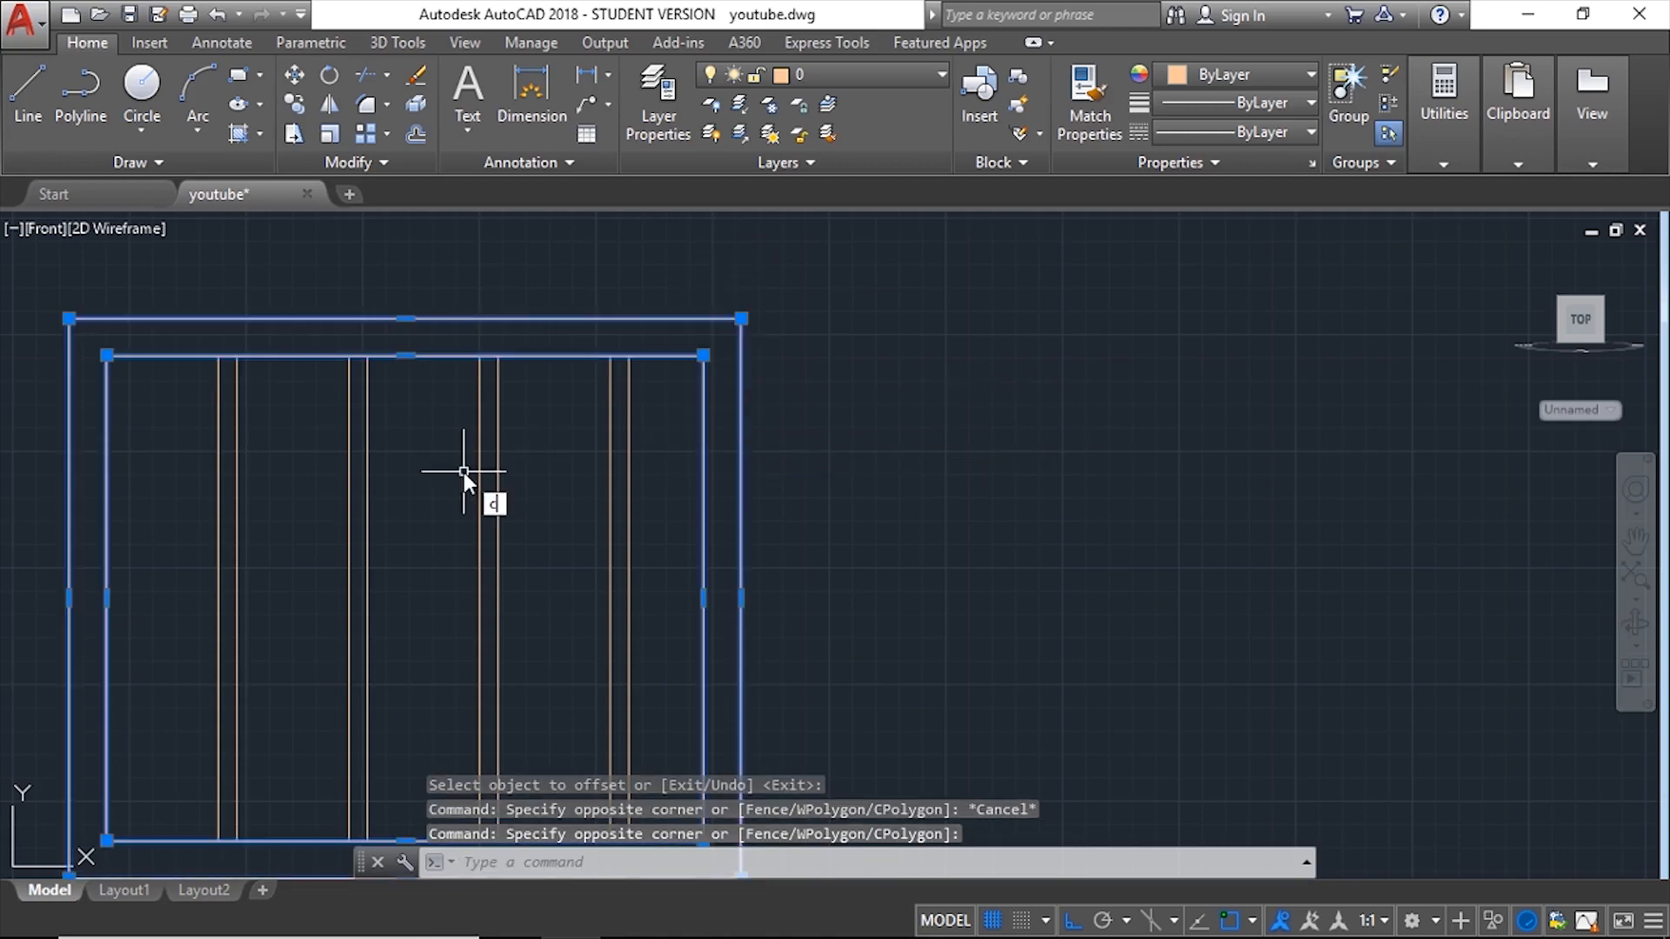
text(o)
key(Return)
scroll(391, 443, down, 8)
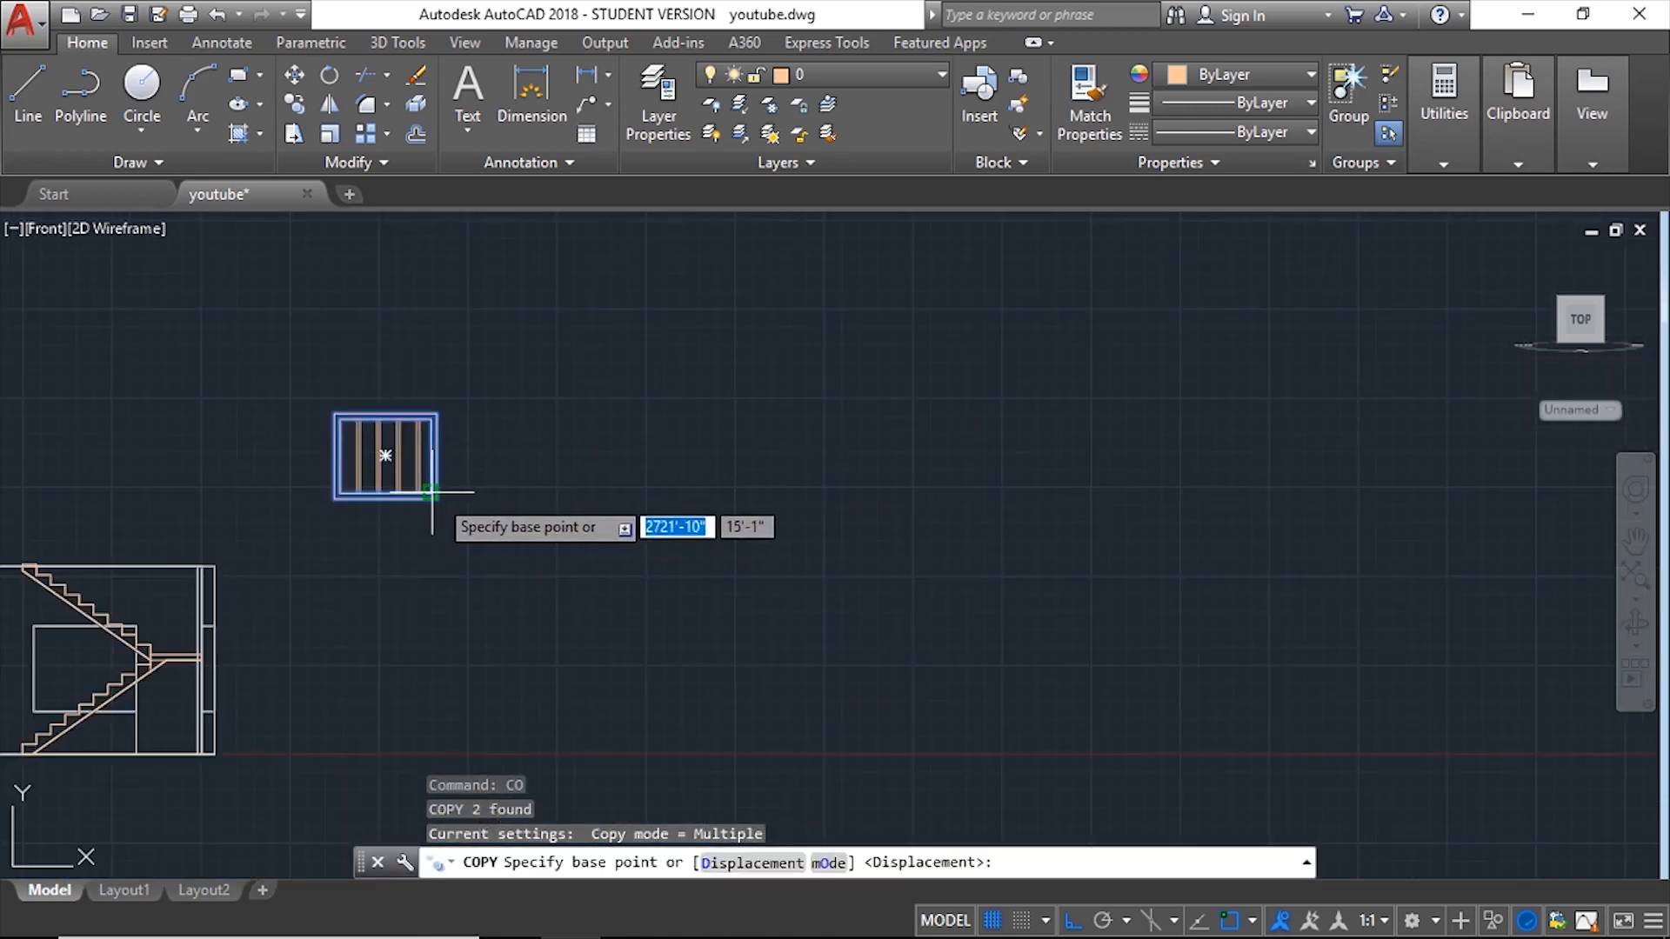
click(431, 492)
click(634, 490)
key(Escape)
scroll(535, 461, up, 4)
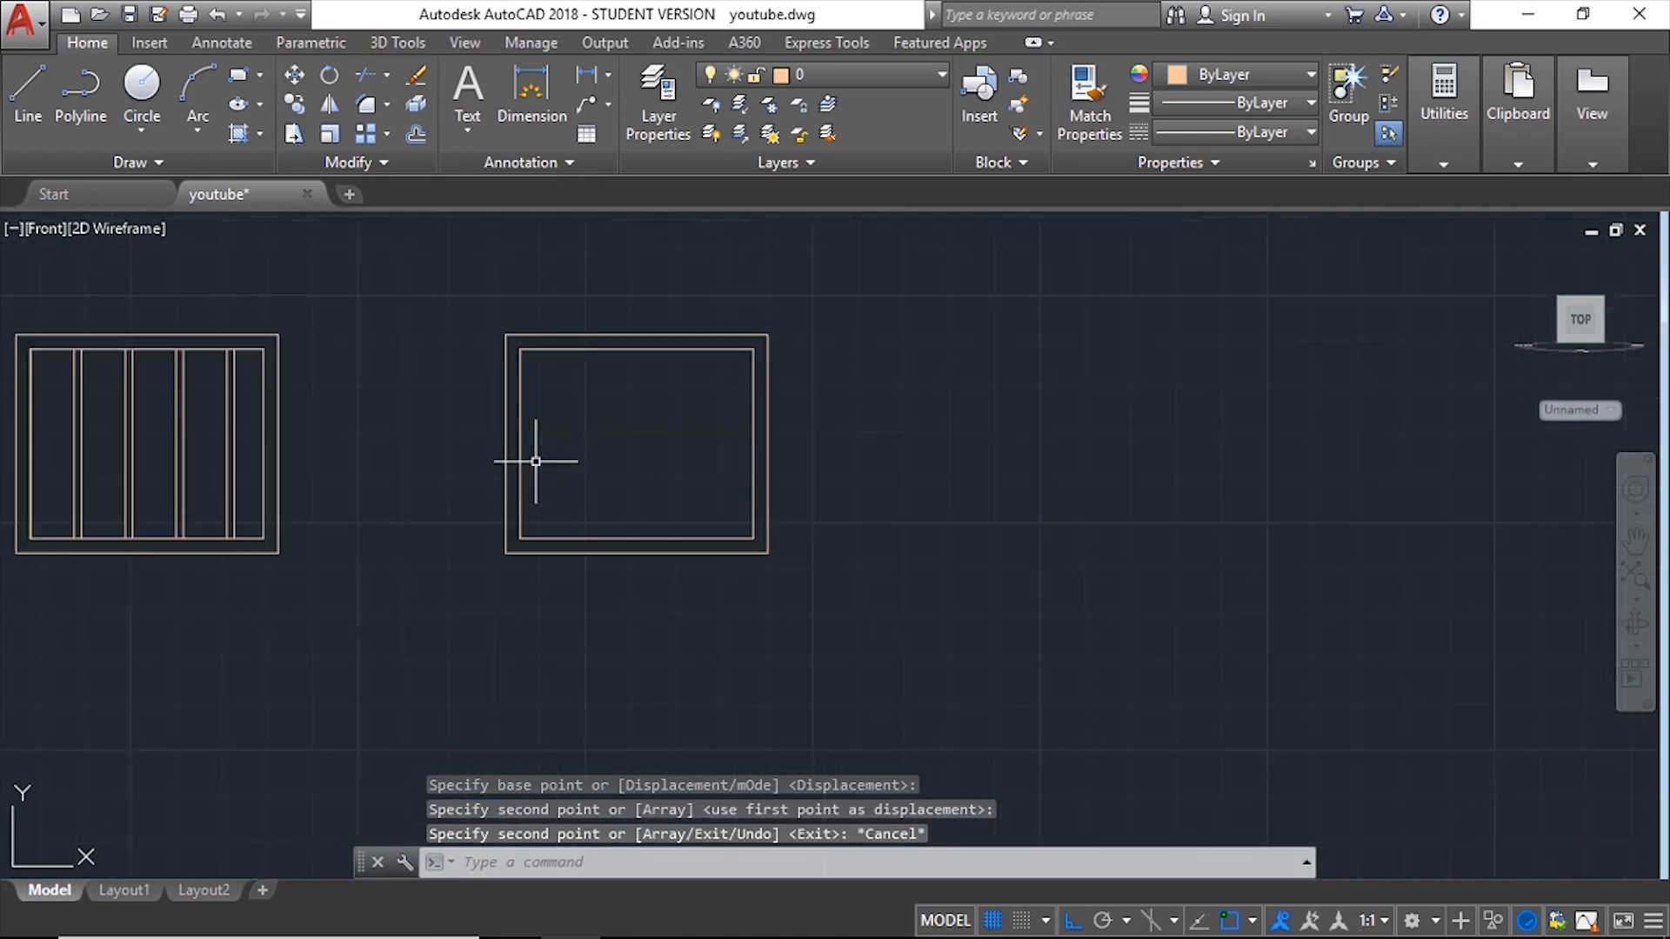
Step: Try to offset the barred window's inner rectangle by 2 inches towards the inside
scroll(392, 435, down, 3)
scroll(444, 402, up, 5)
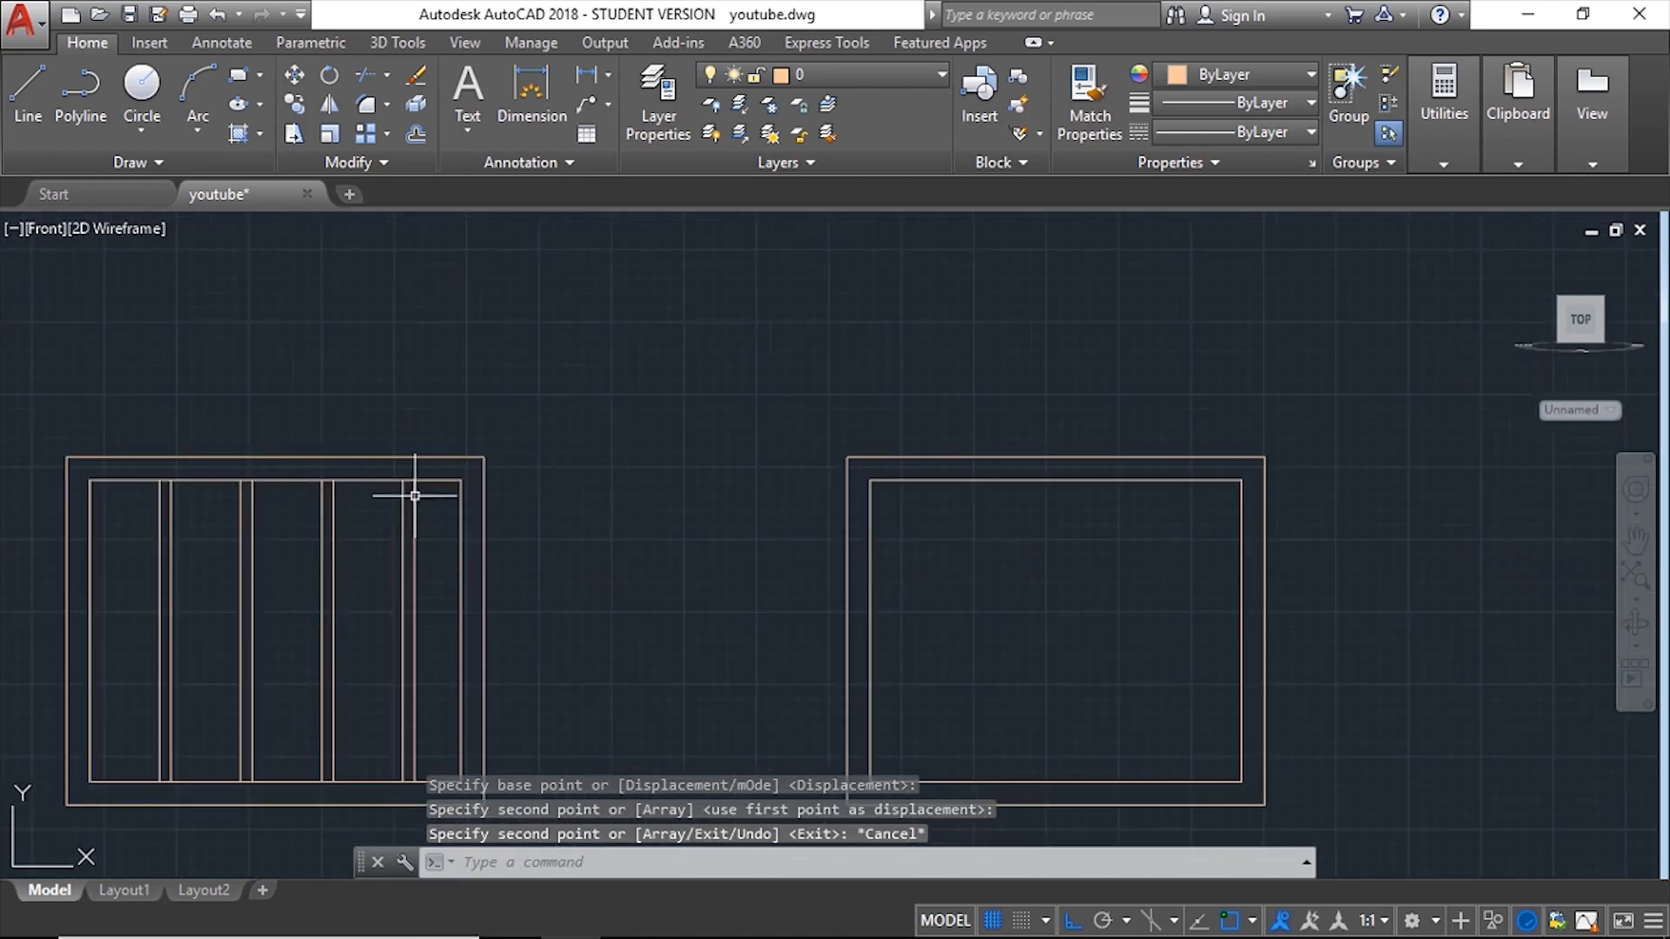
click(459, 466)
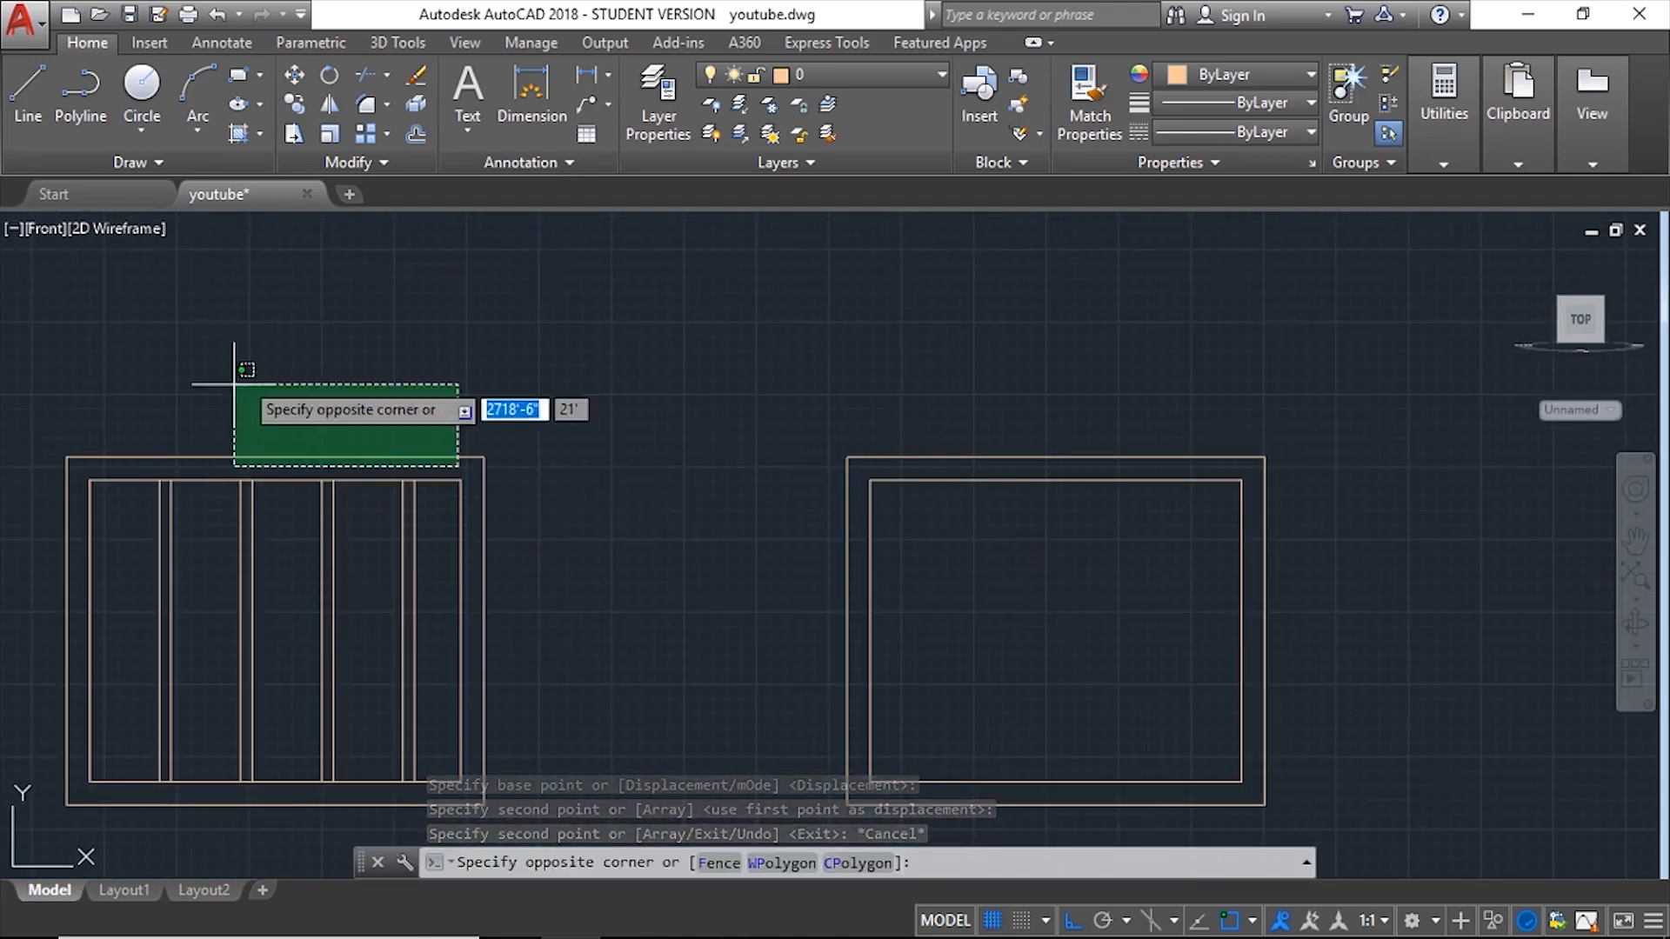
key(Escape)
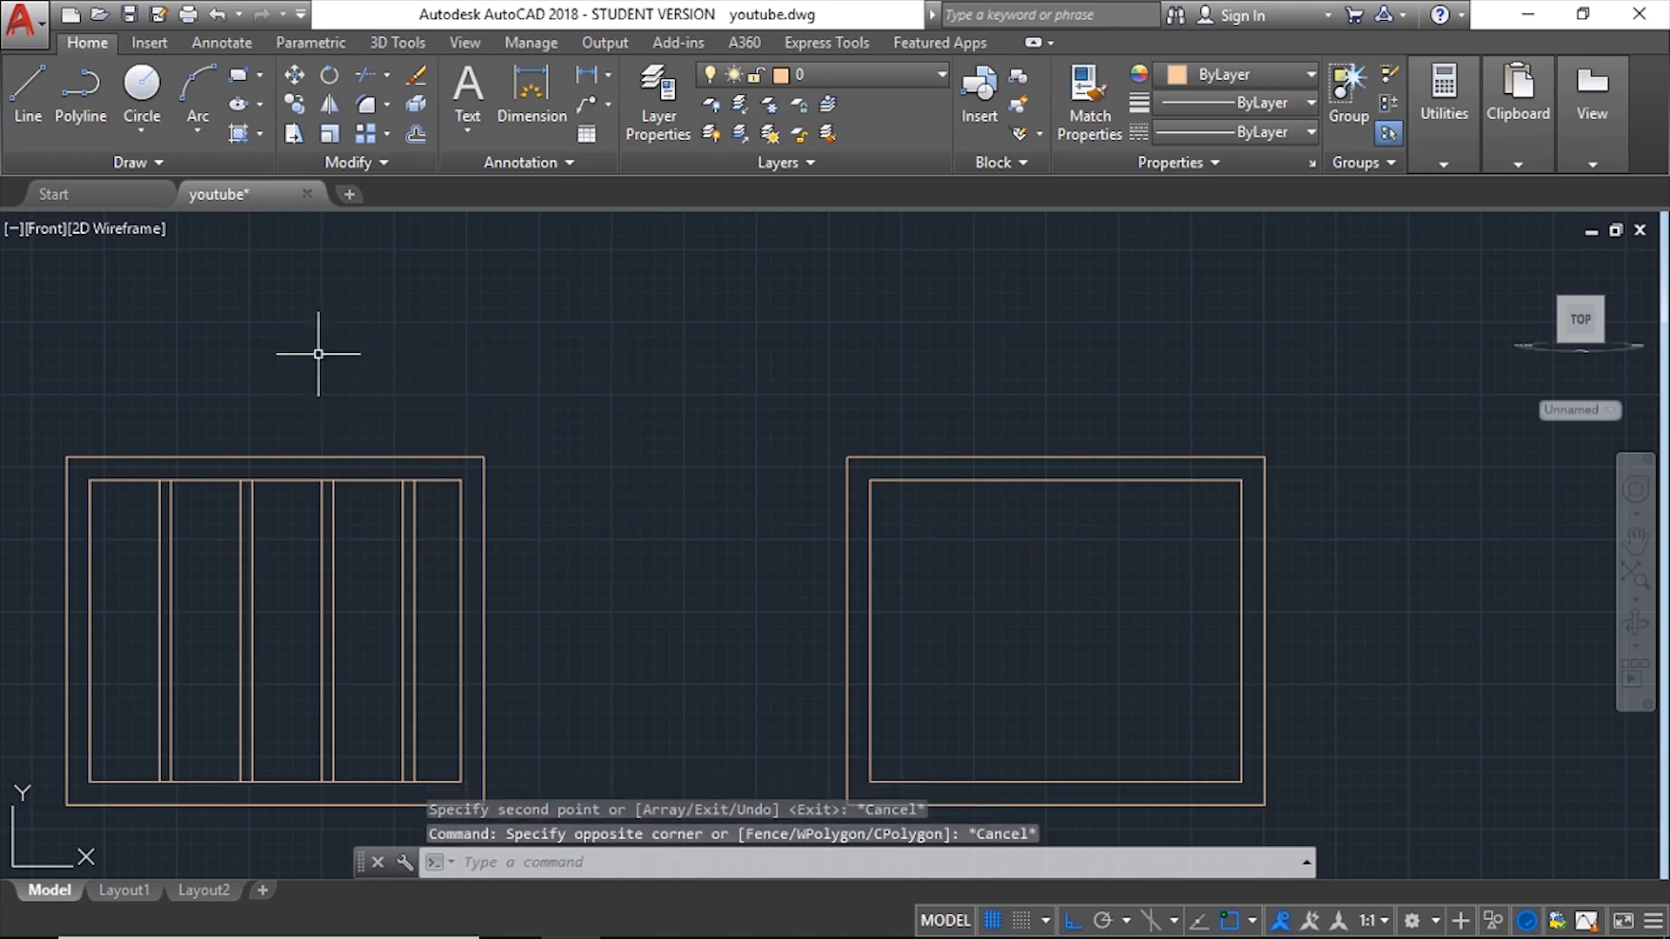
scroll(227, 476, up, 4)
click(233, 470)
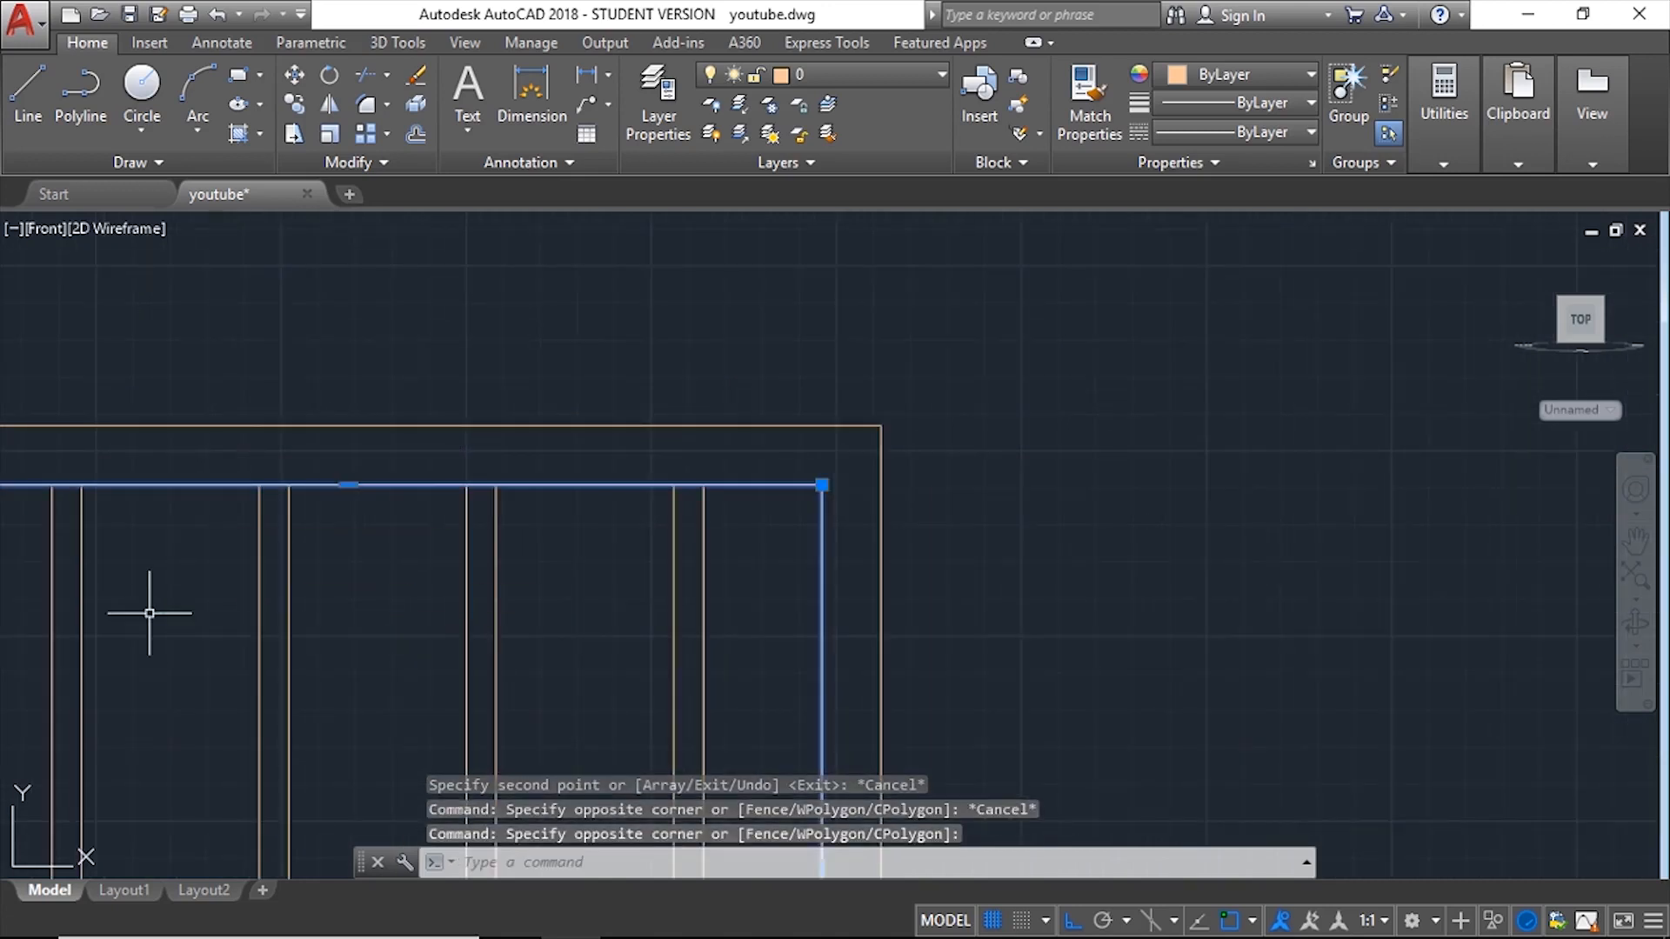
text(o)
key(Return)
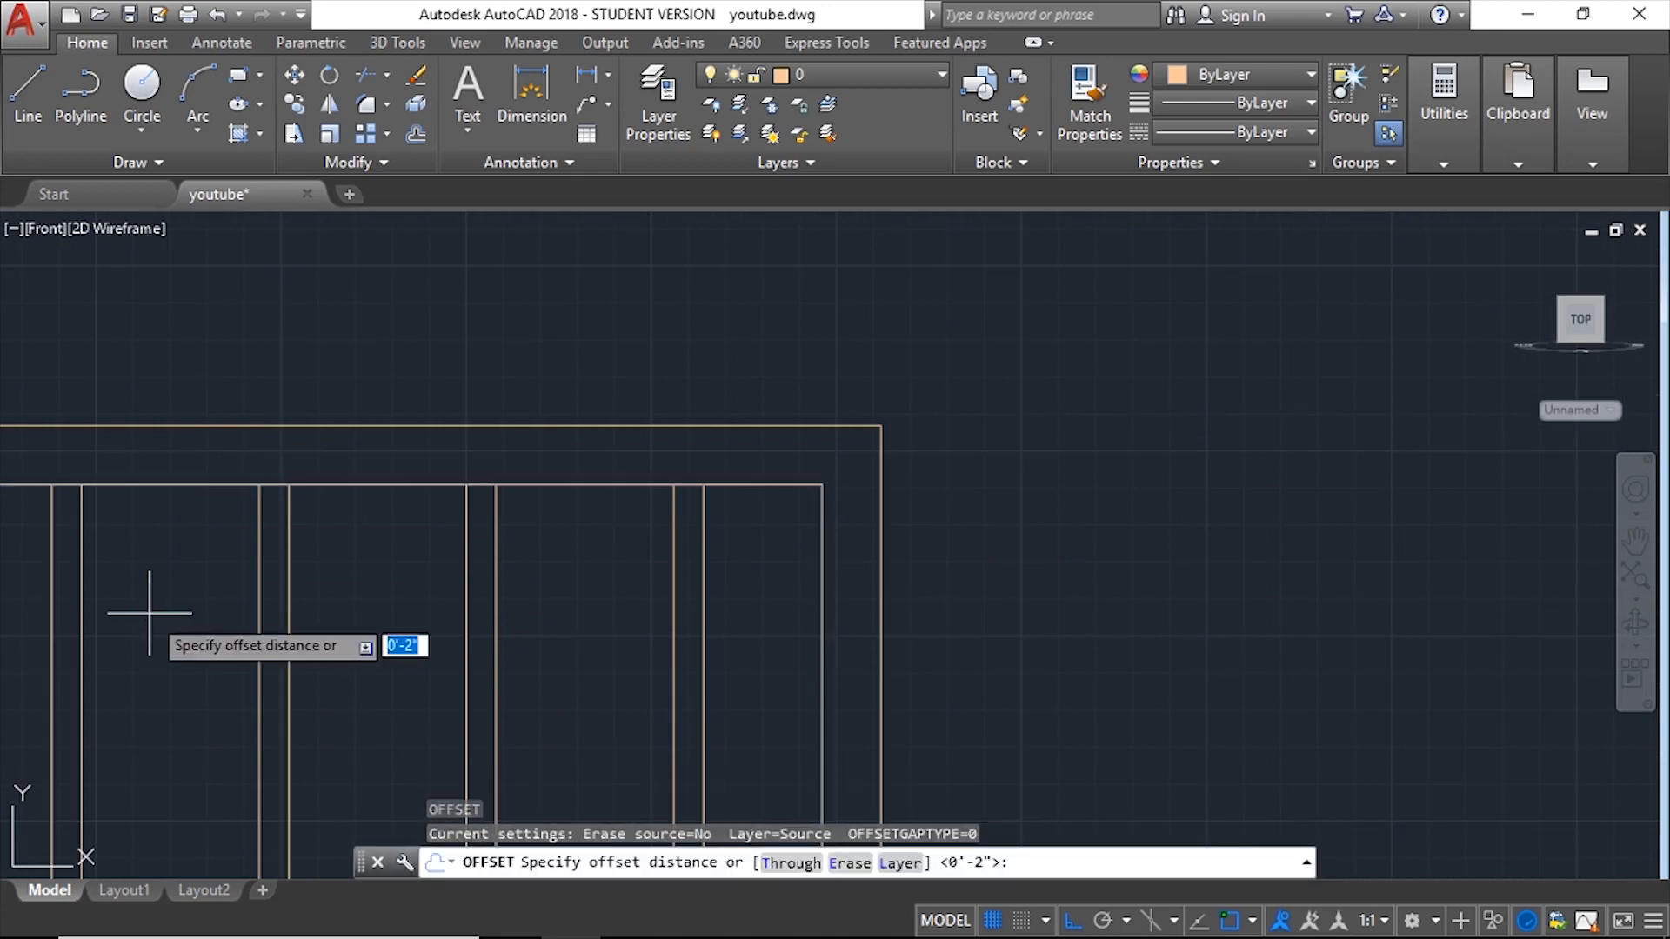
text(2)
key(Return)
click(149, 613)
scroll(421, 579, down, 3)
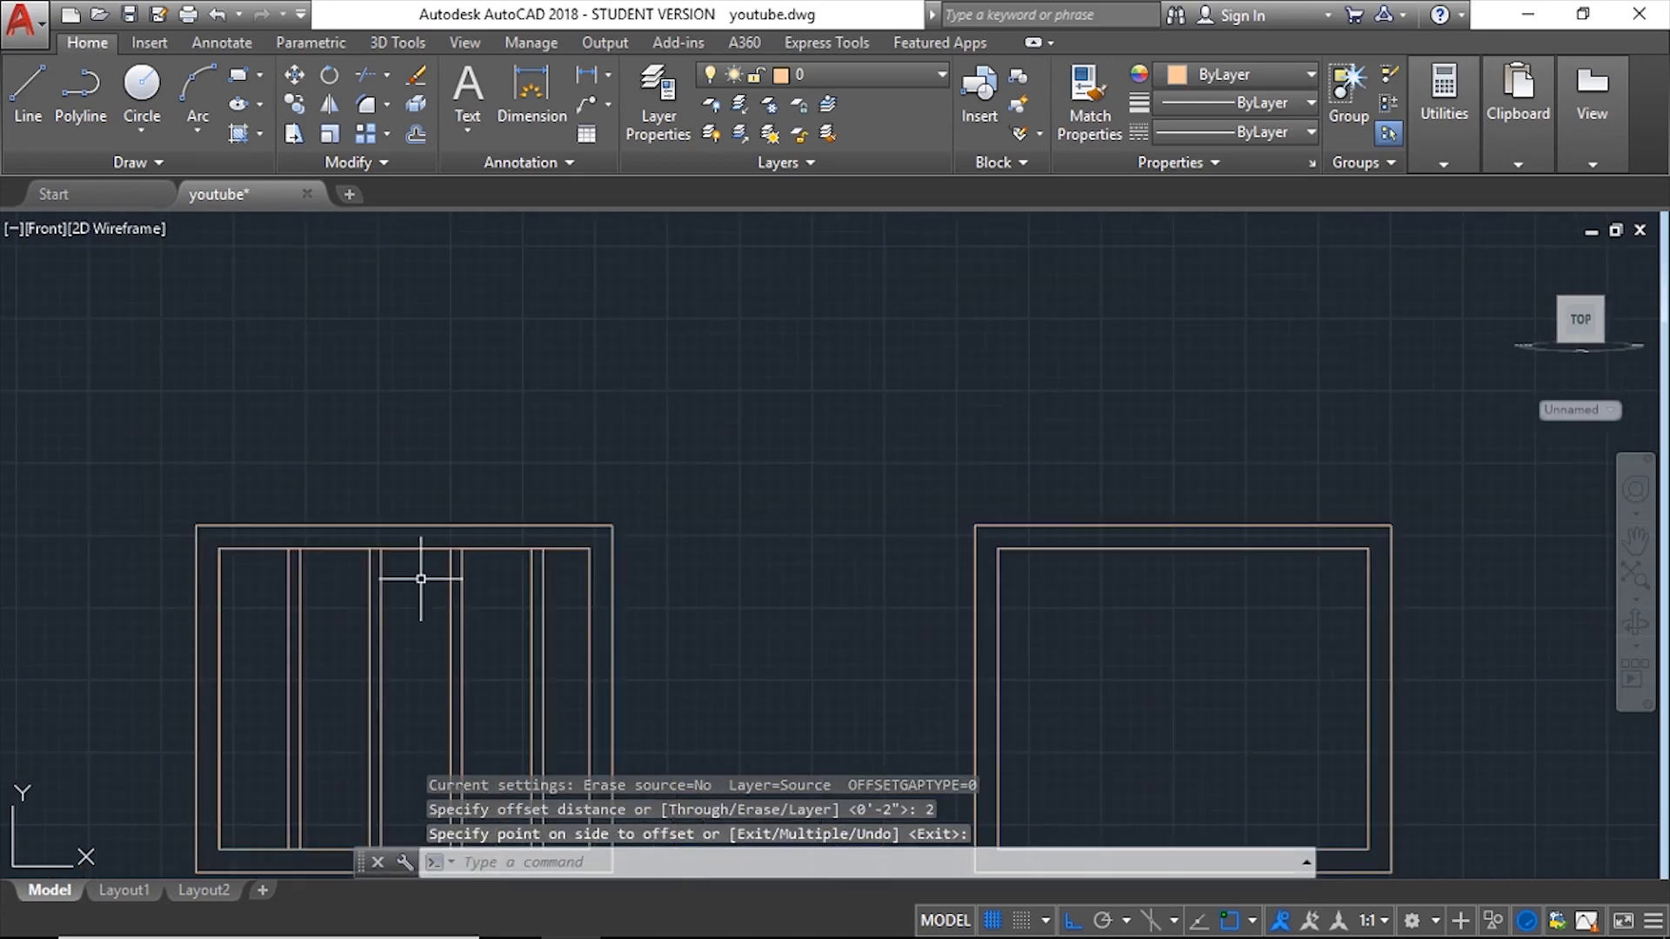
Step: Offset the barred window's inner frame rectangle inward by 2 inches to form the inner bar border
click(347, 548)
text(o)
key(Return)
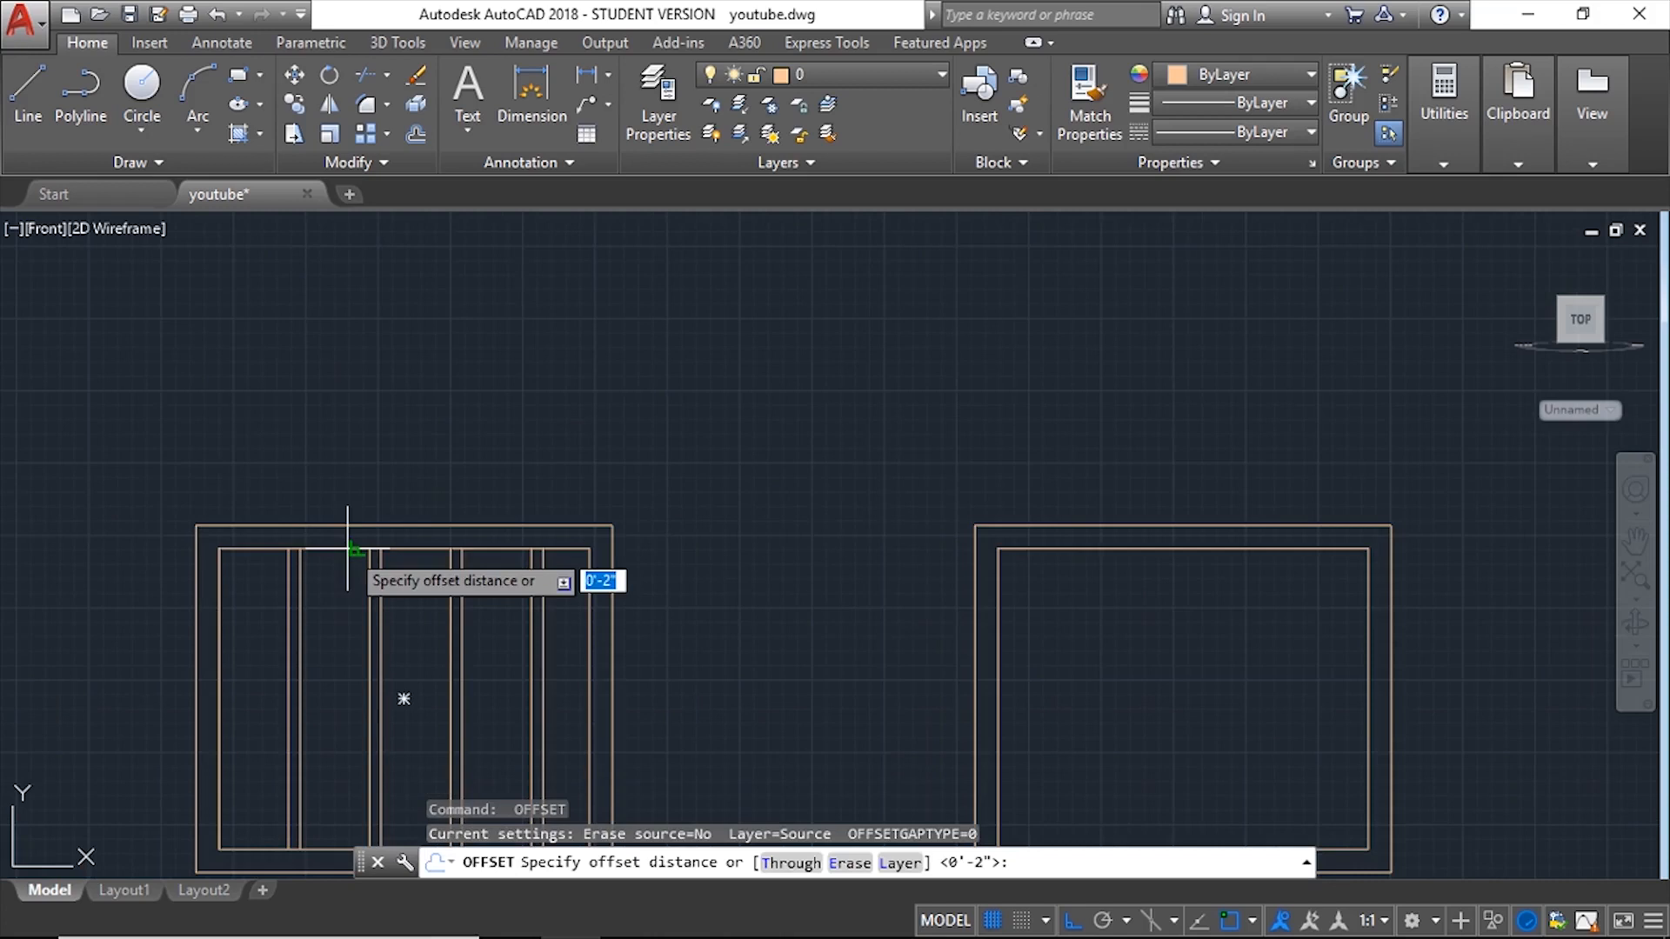
key(Return)
click(347, 576)
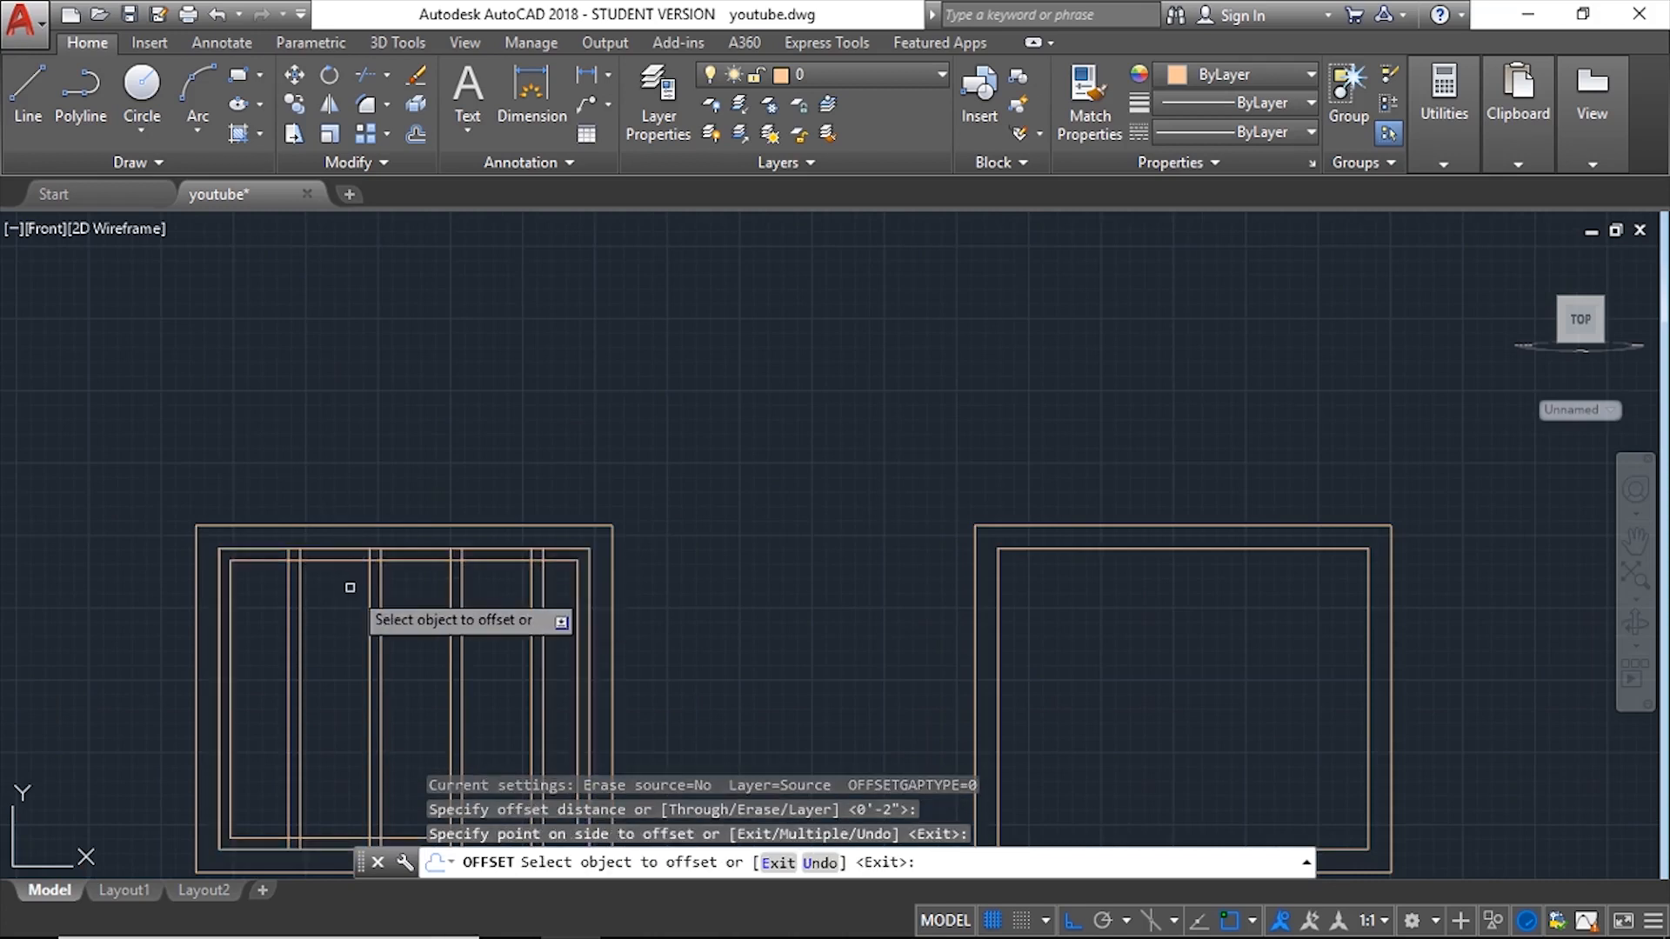
key(Escape)
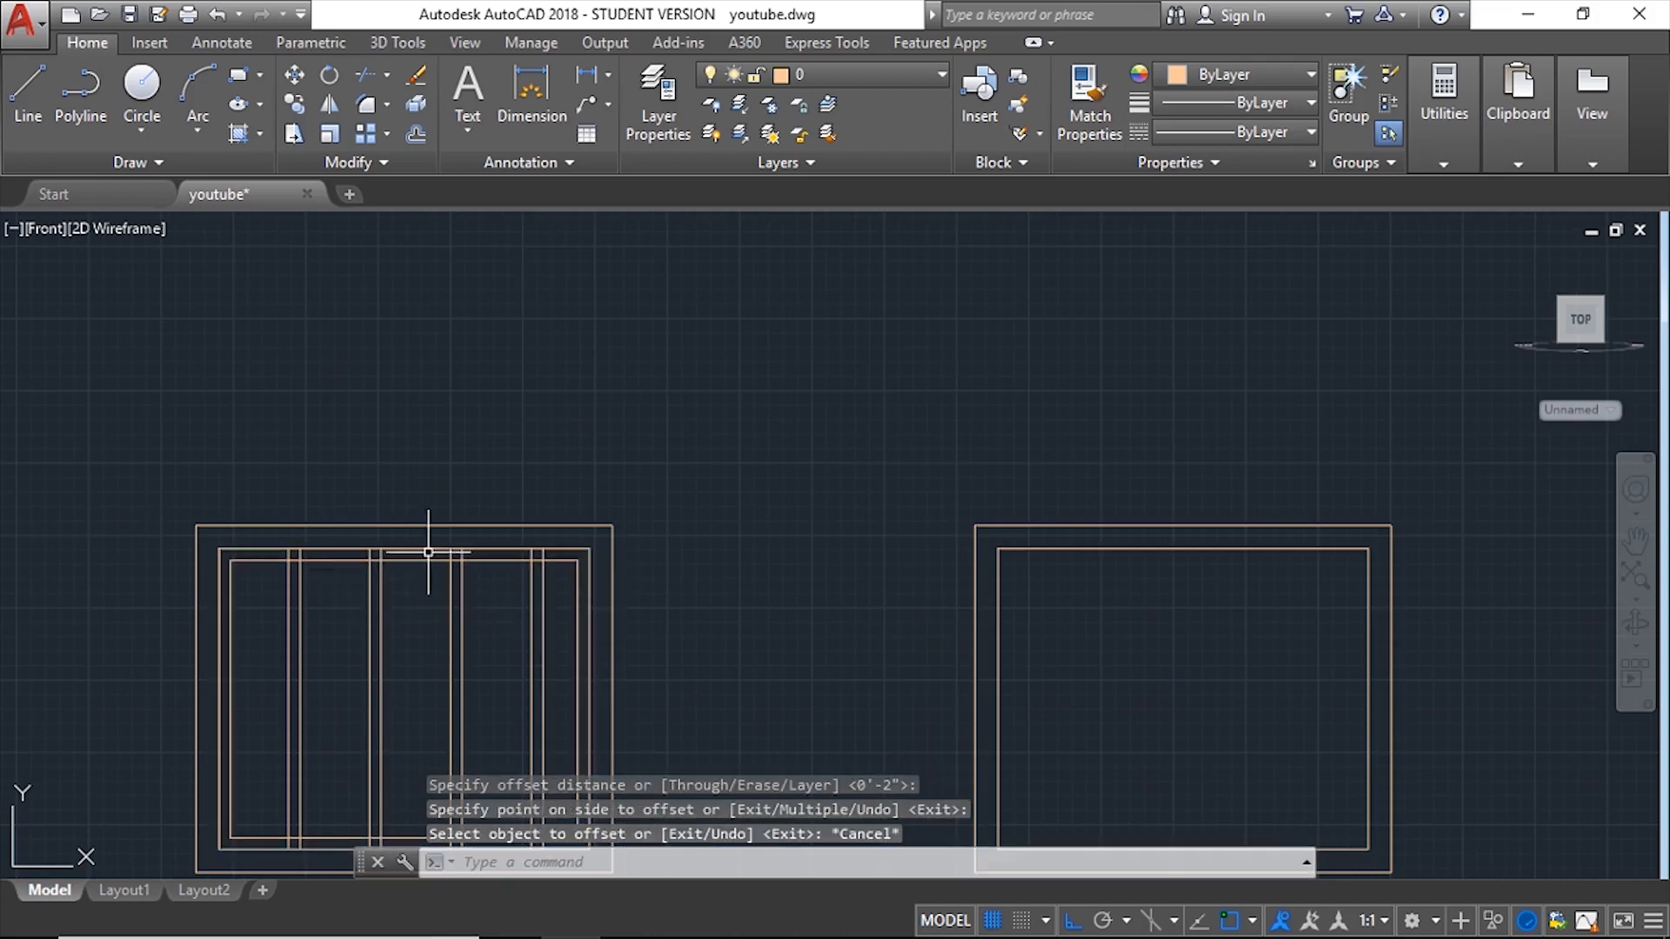
Step: Copy the vertical bars together with the two inner rectangles to the right of the empty window frame
click(584, 538)
scroll(352, 661, down, 2)
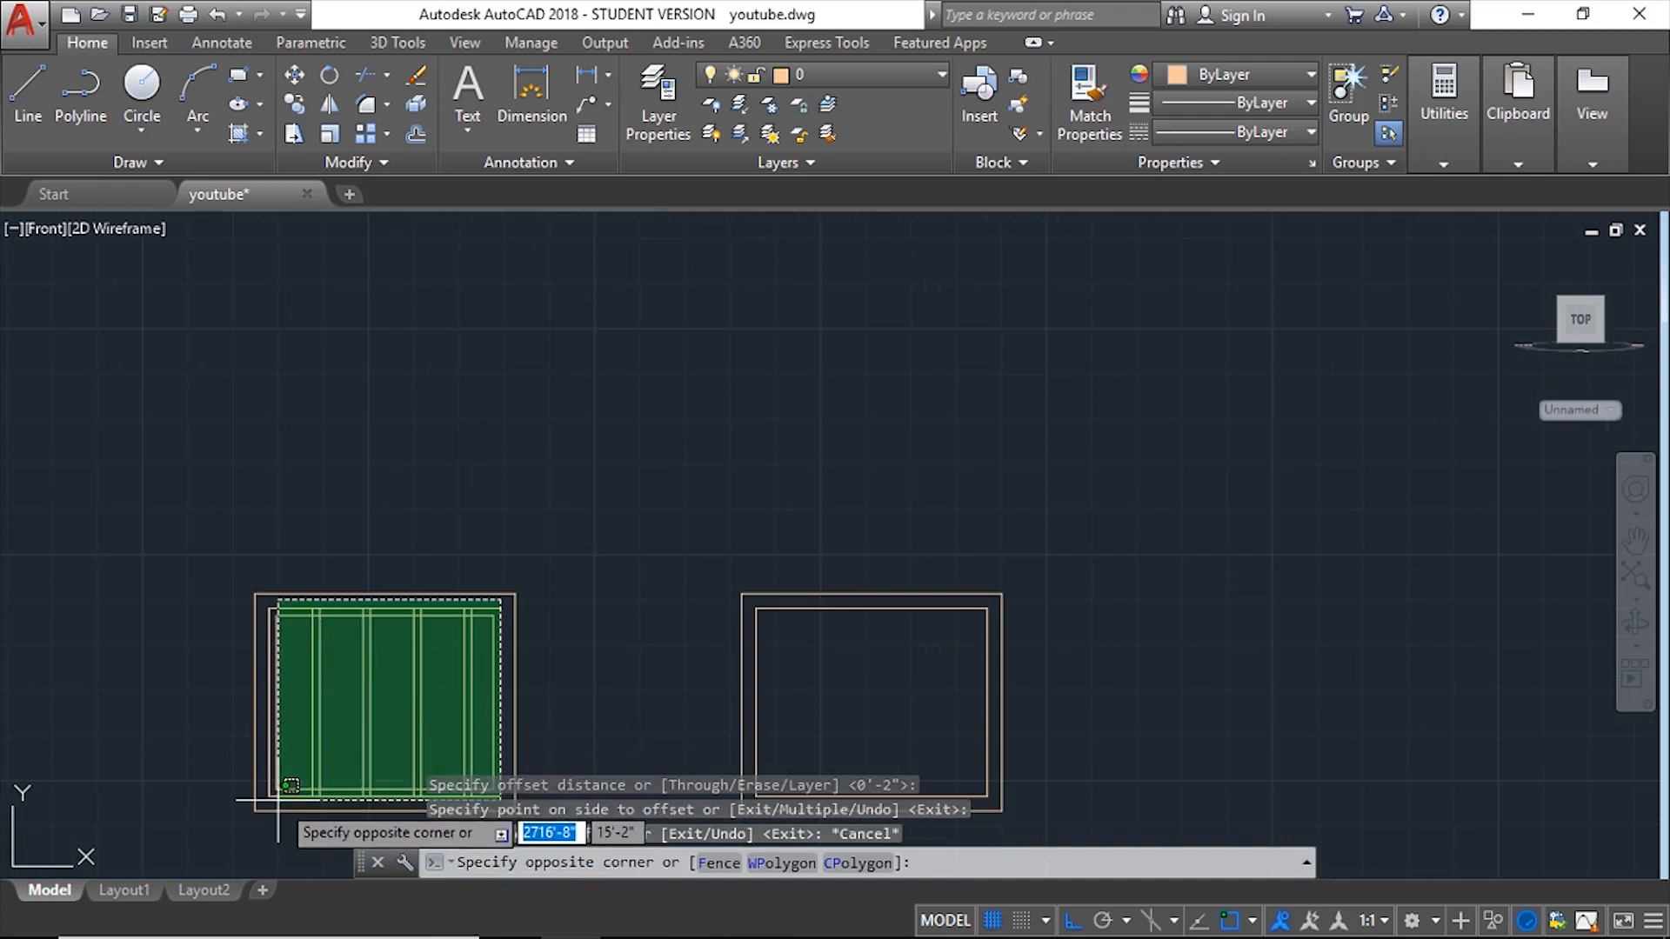
click(269, 795)
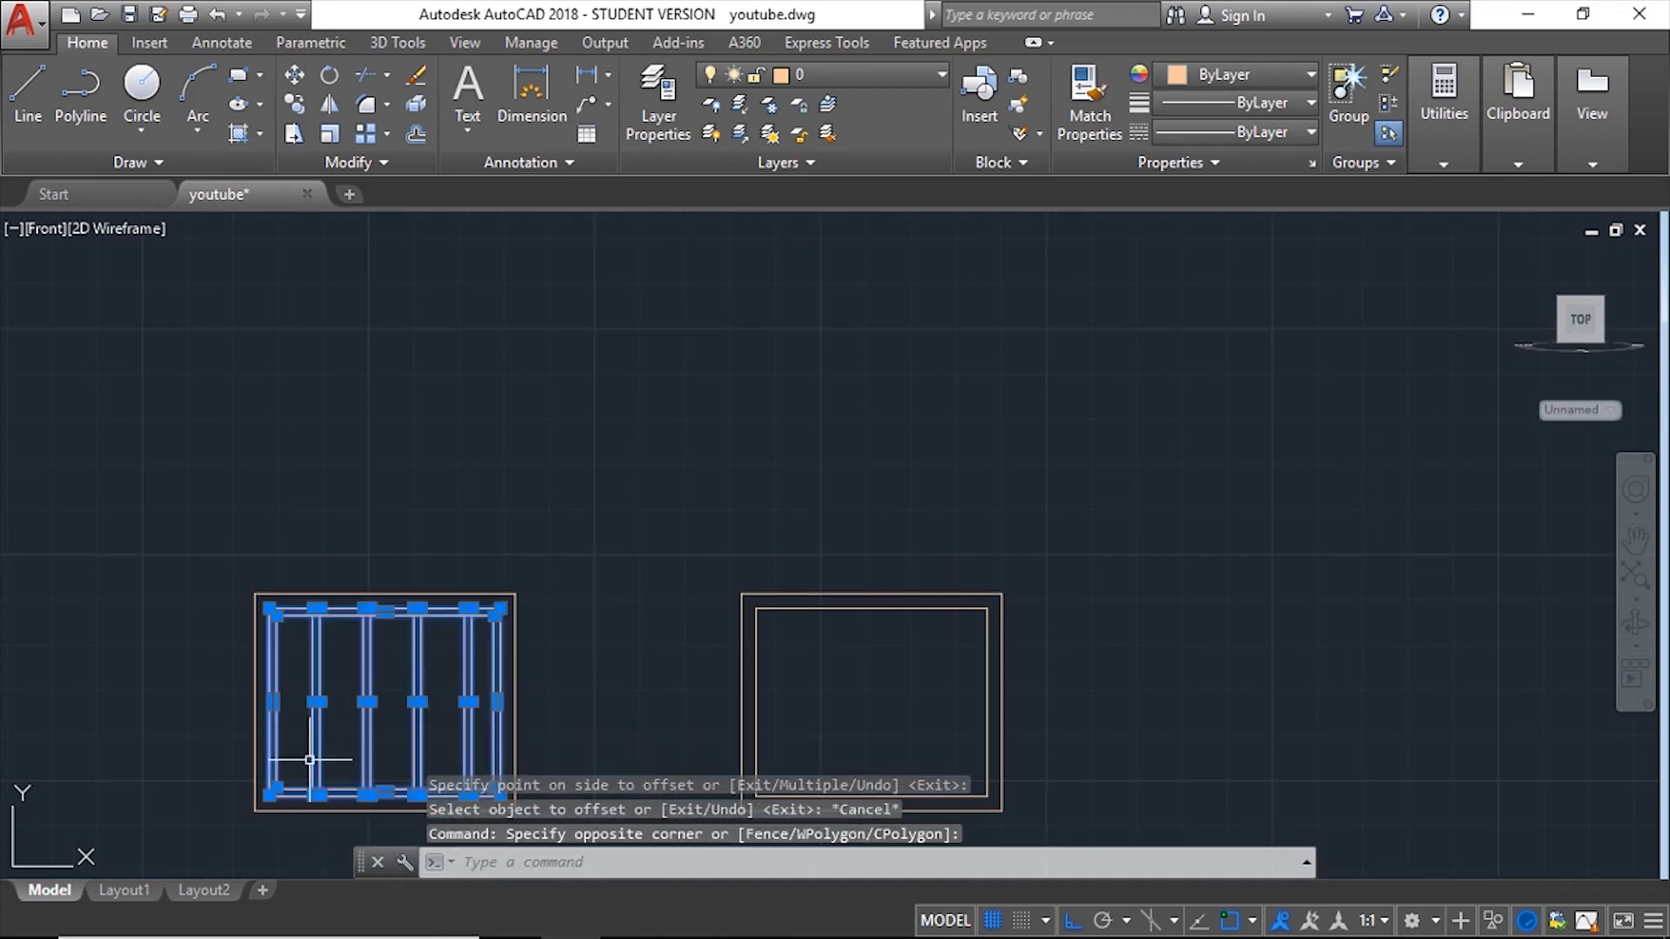
key(Return)
scroll(310, 755, down, 2)
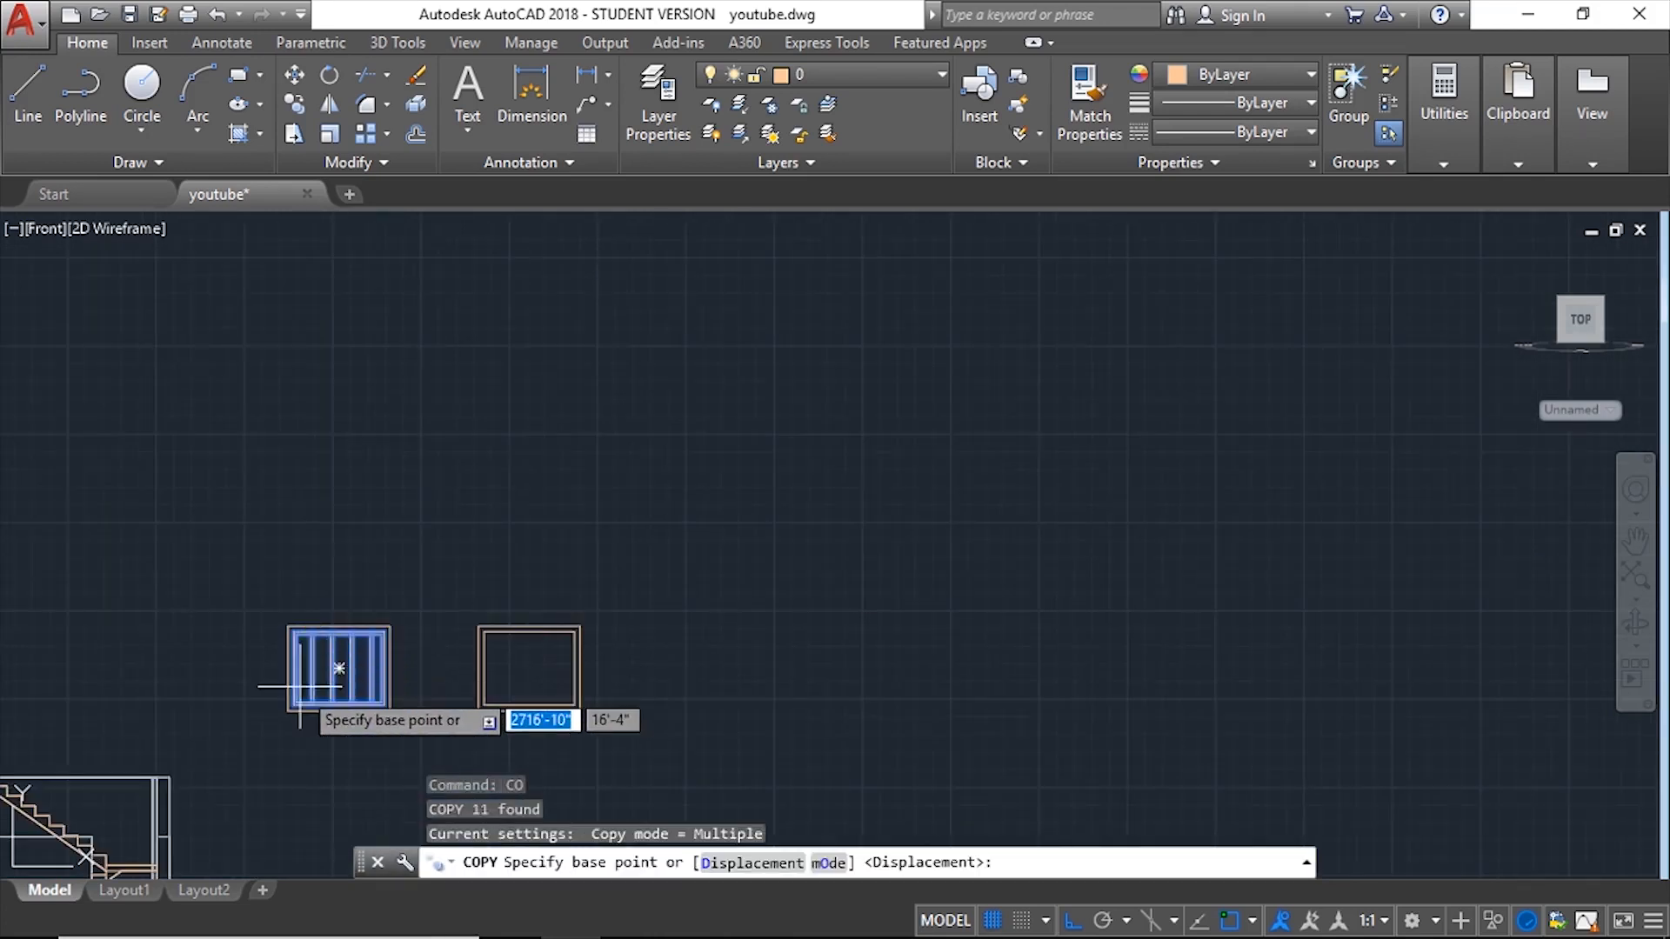
click(290, 709)
click(627, 706)
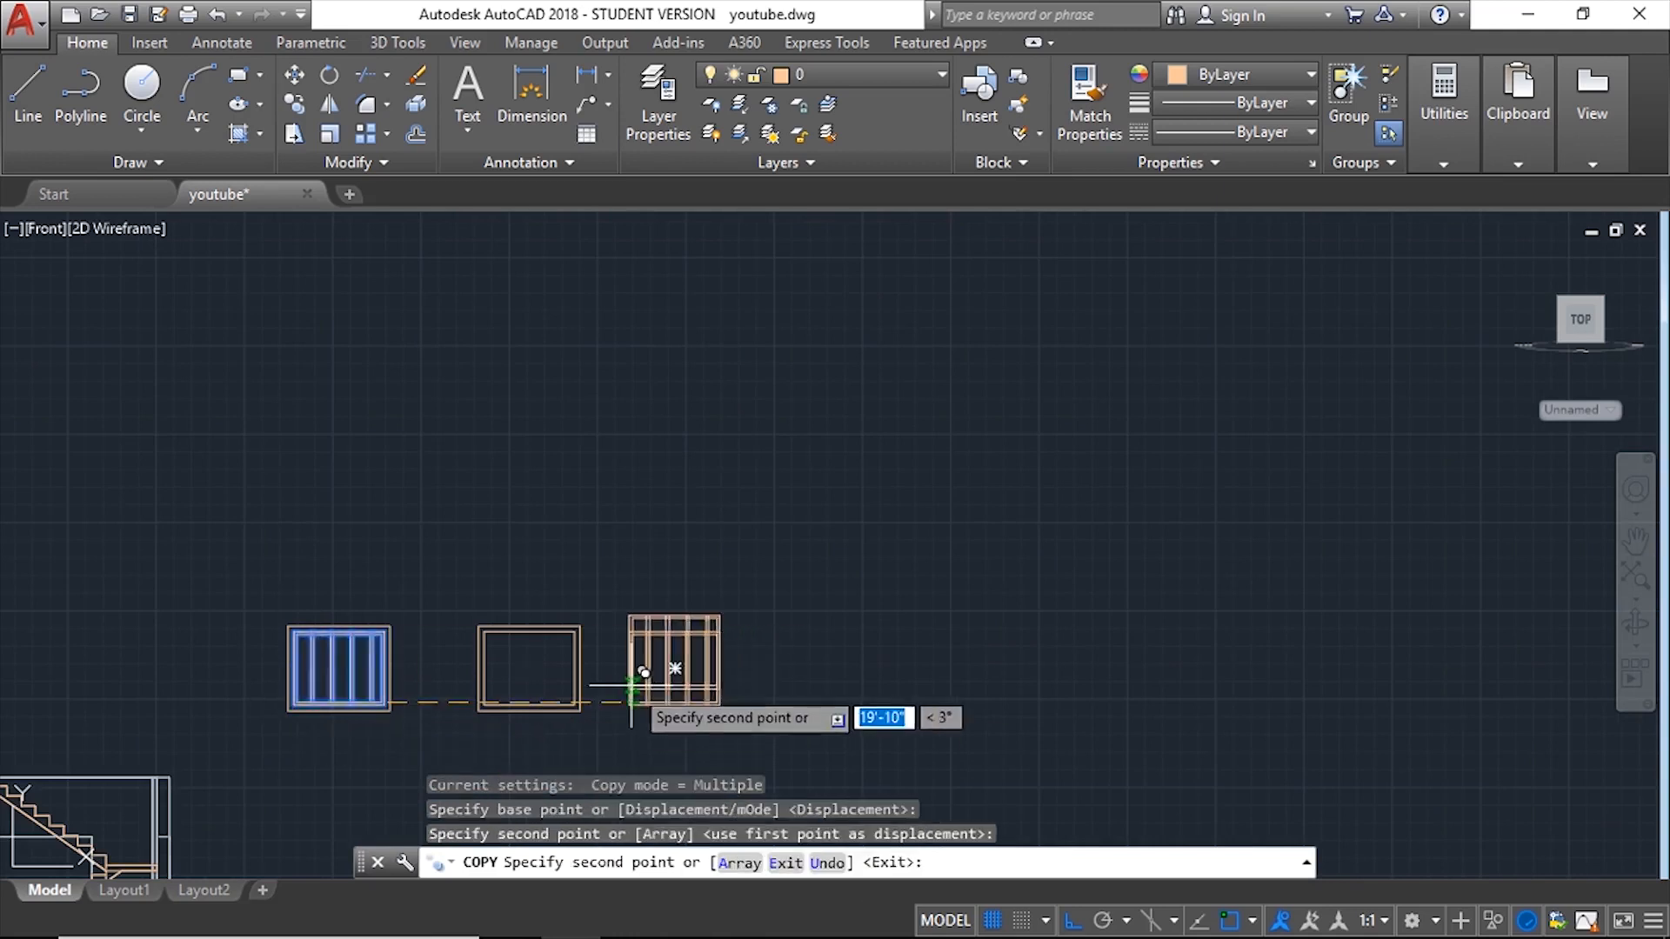
key(Escape)
Step: Trim the ends of the vertical bars between the two rectangles along the copied grille's top edge
scroll(762, 668, up, 3)
scroll(505, 616, up, 5)
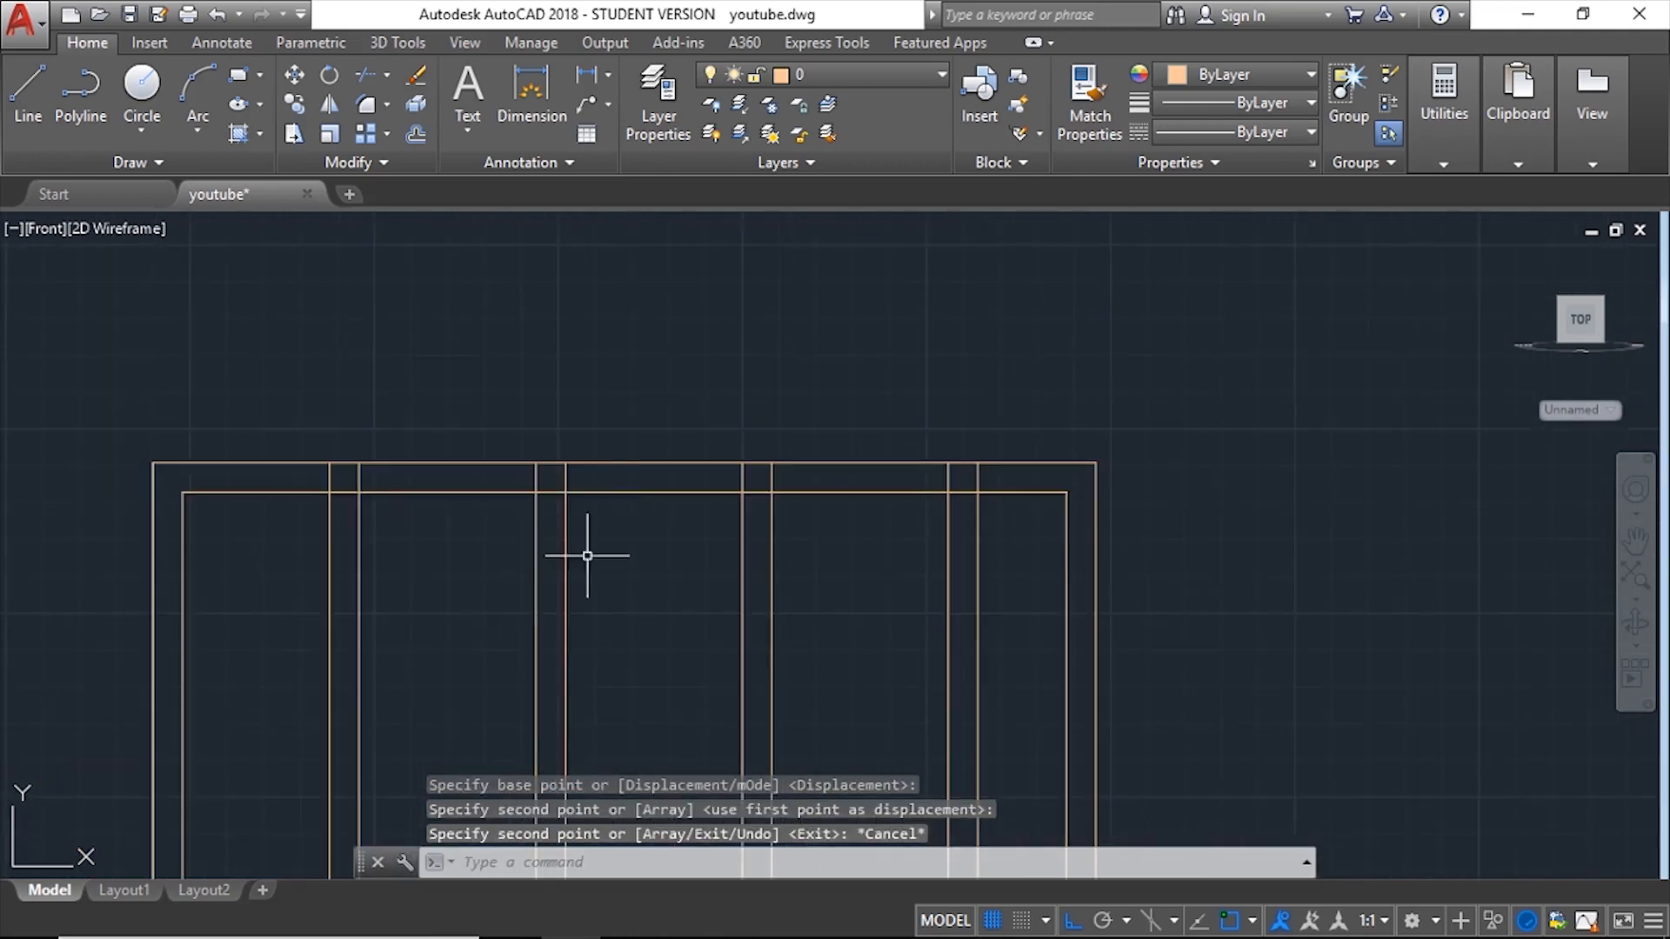
key(Return)
key(Return)
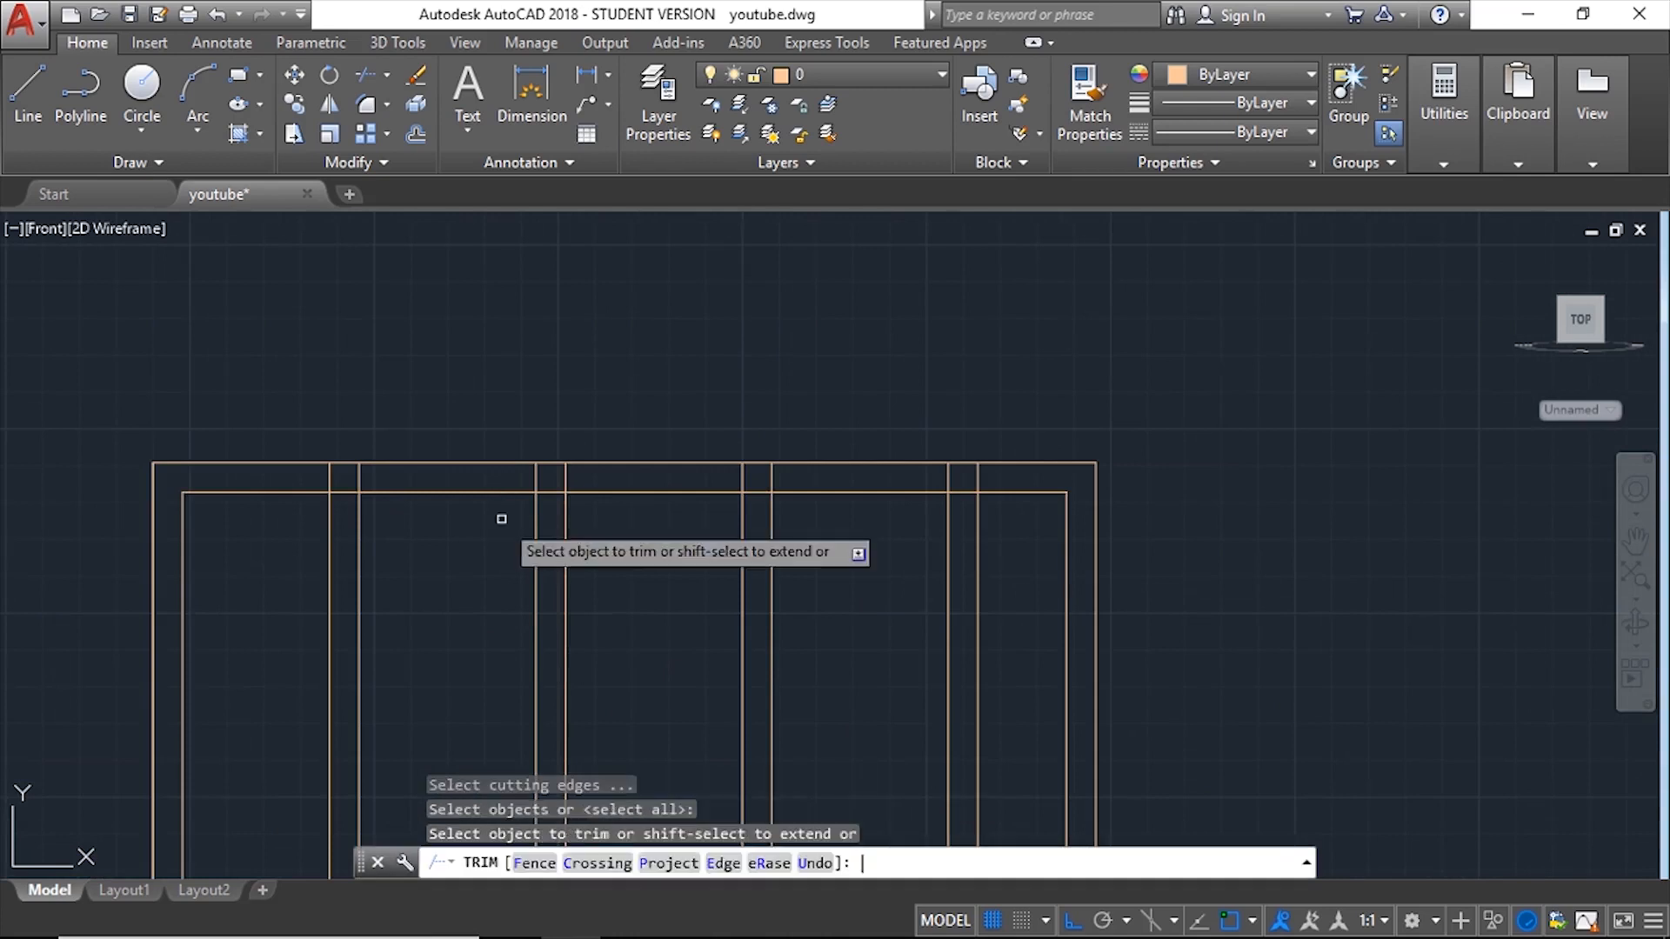
scroll(357, 526, down, 2)
click(768, 498)
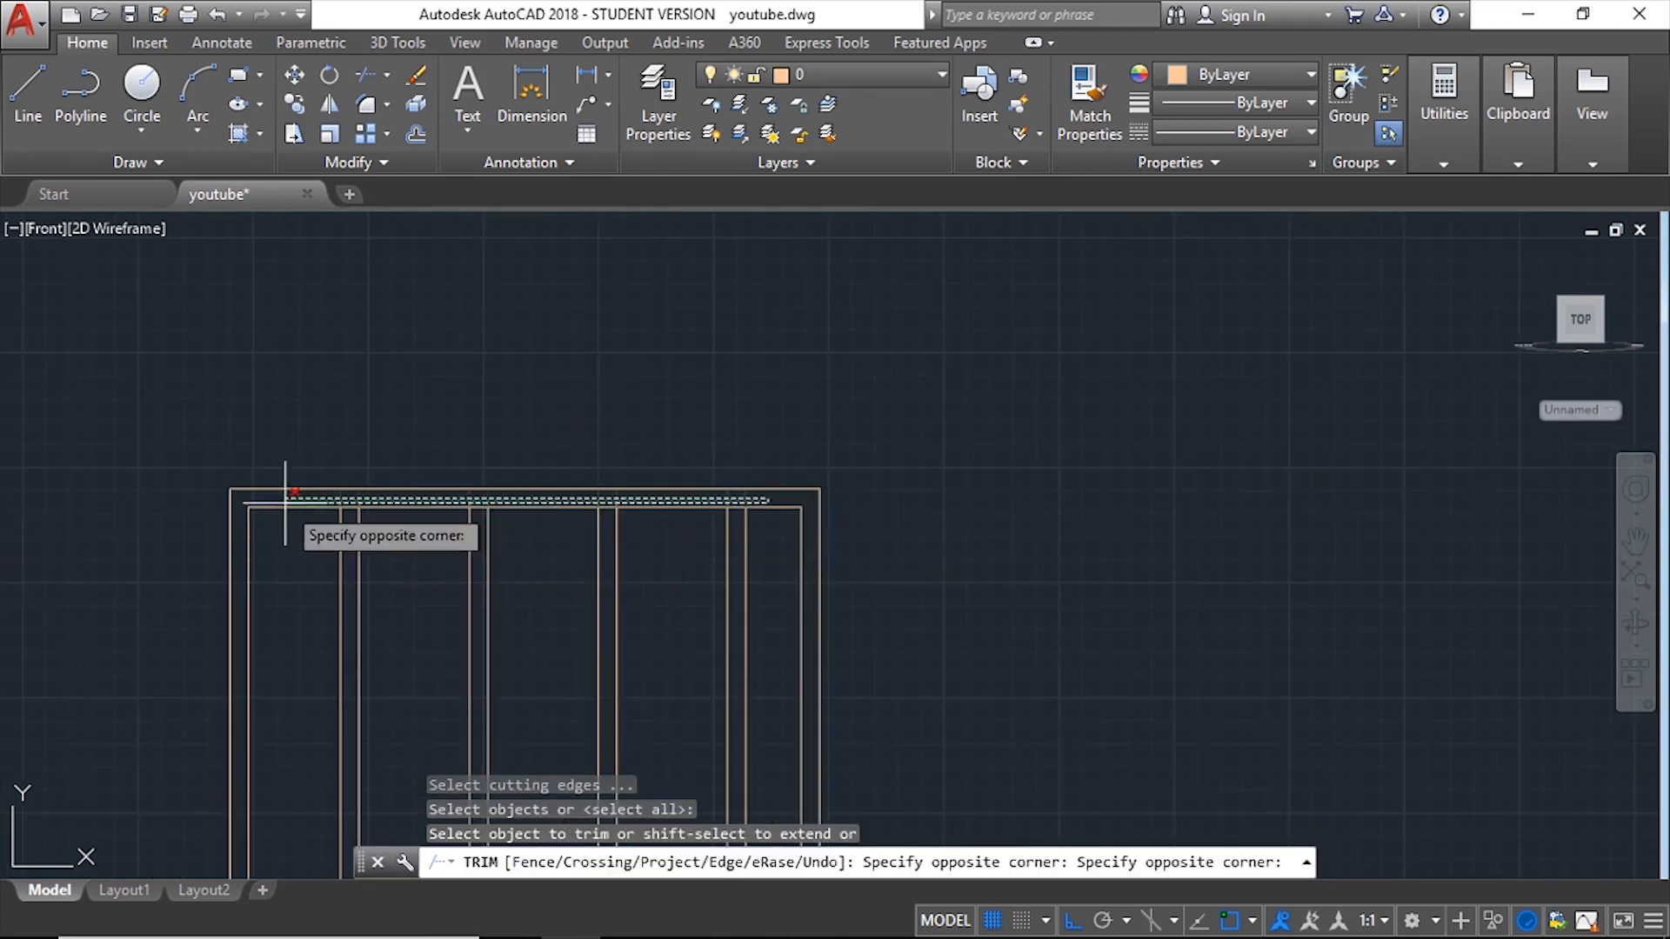
click(285, 498)
Step: Trim the bar ends along the copied grille's bottom edge and undo the mistaken trim of its outer top line
scroll(460, 532, down, 4)
scroll(500, 684, up, 4)
click(701, 718)
click(207, 695)
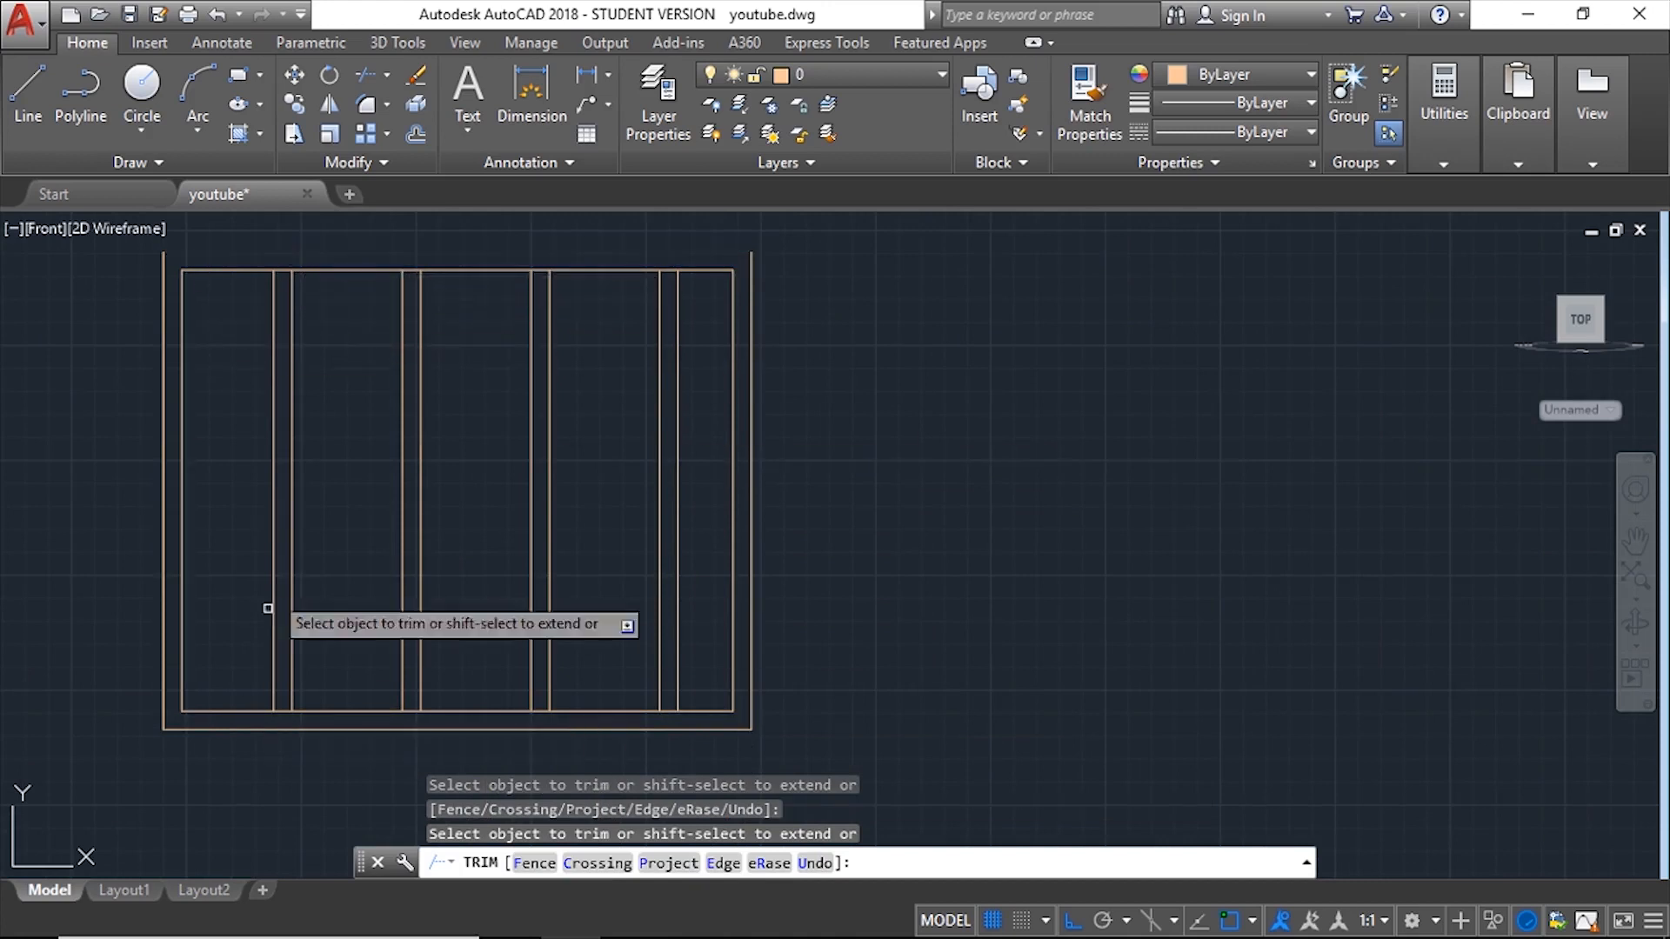
key(ctrl+z)
Step: Trim the inner rectangle's top and bottom segments lying between the line pairs of the copied grille's vertical bars
click(283, 261)
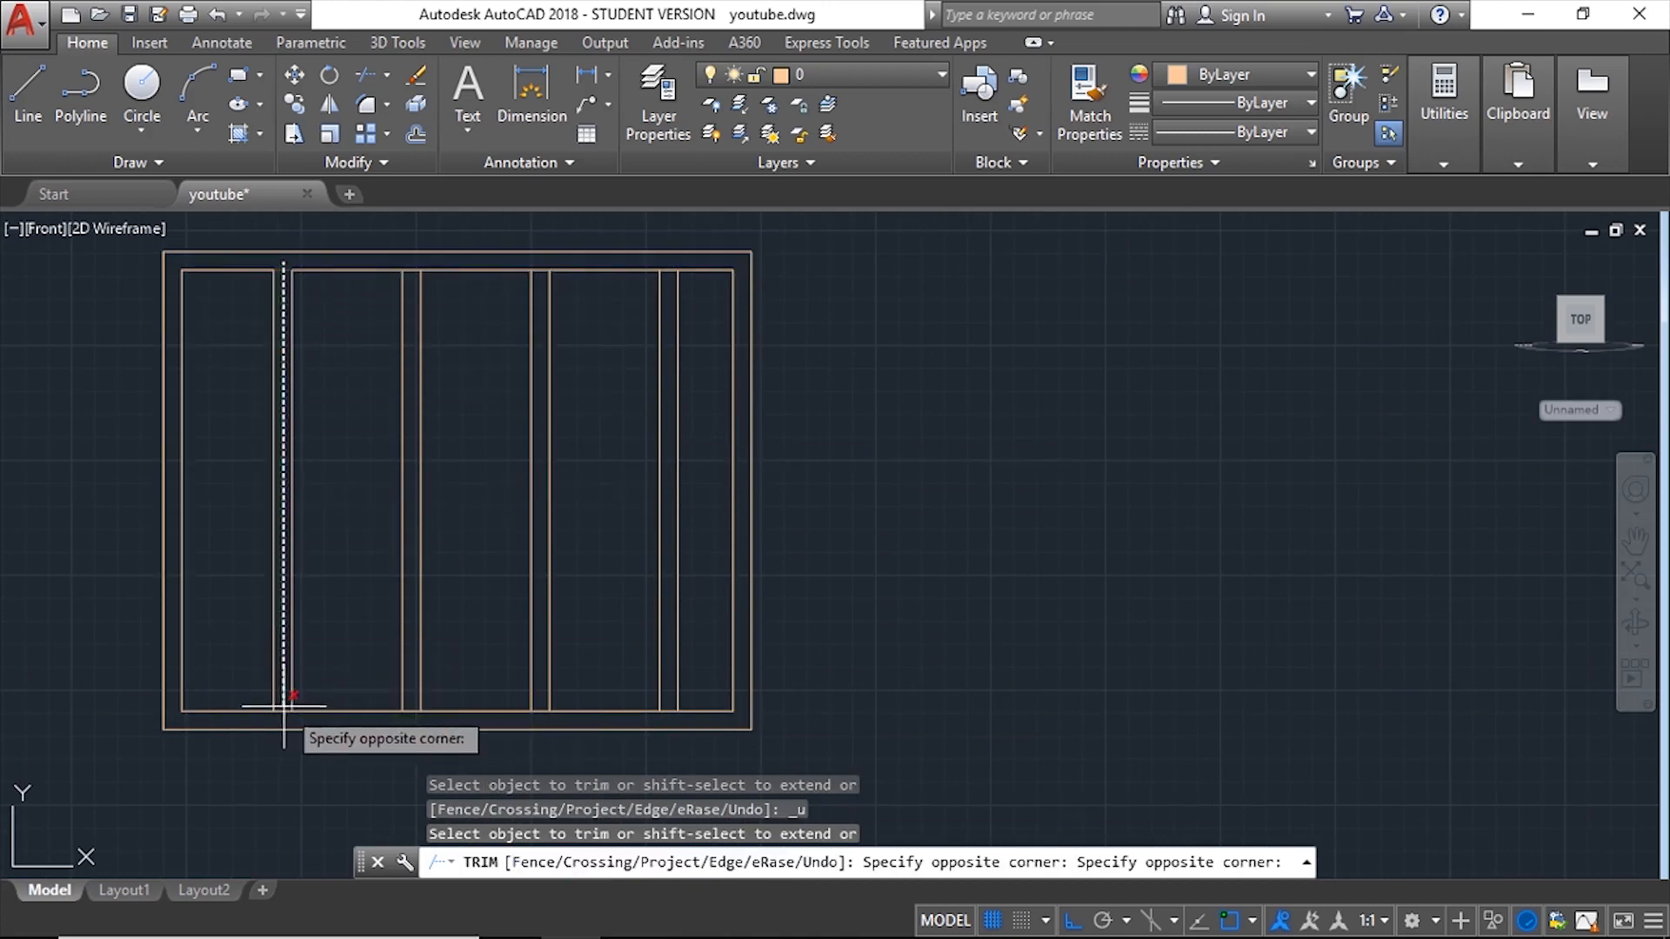
click(279, 701)
click(418, 260)
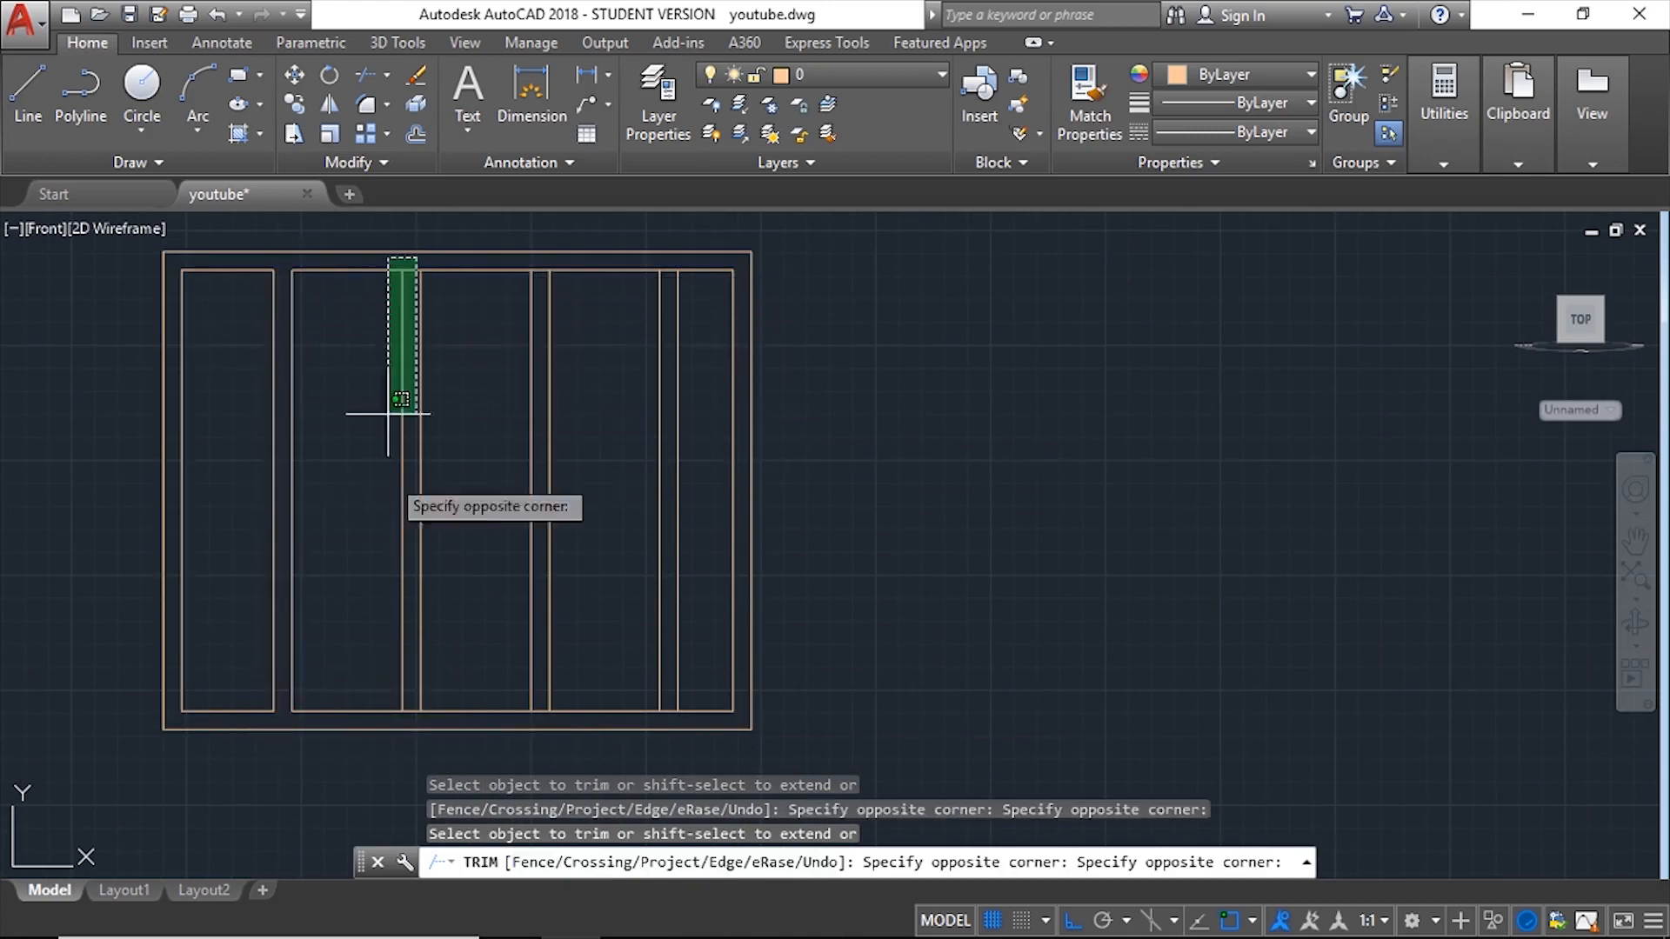
click(409, 726)
click(549, 254)
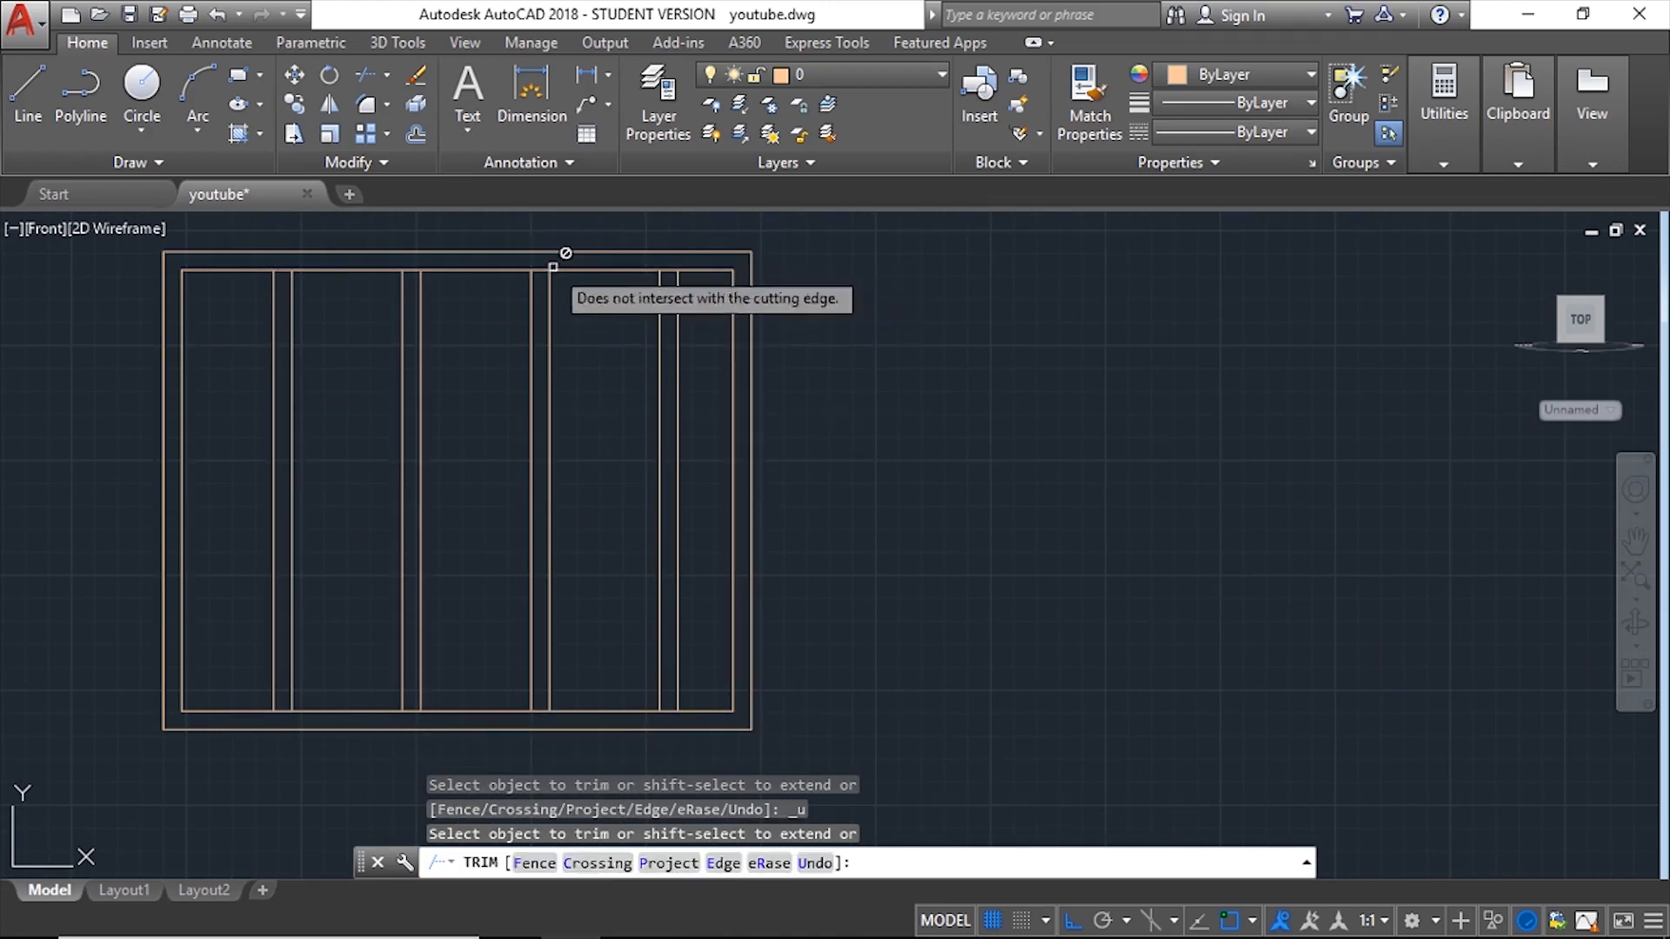
click(563, 255)
click(535, 727)
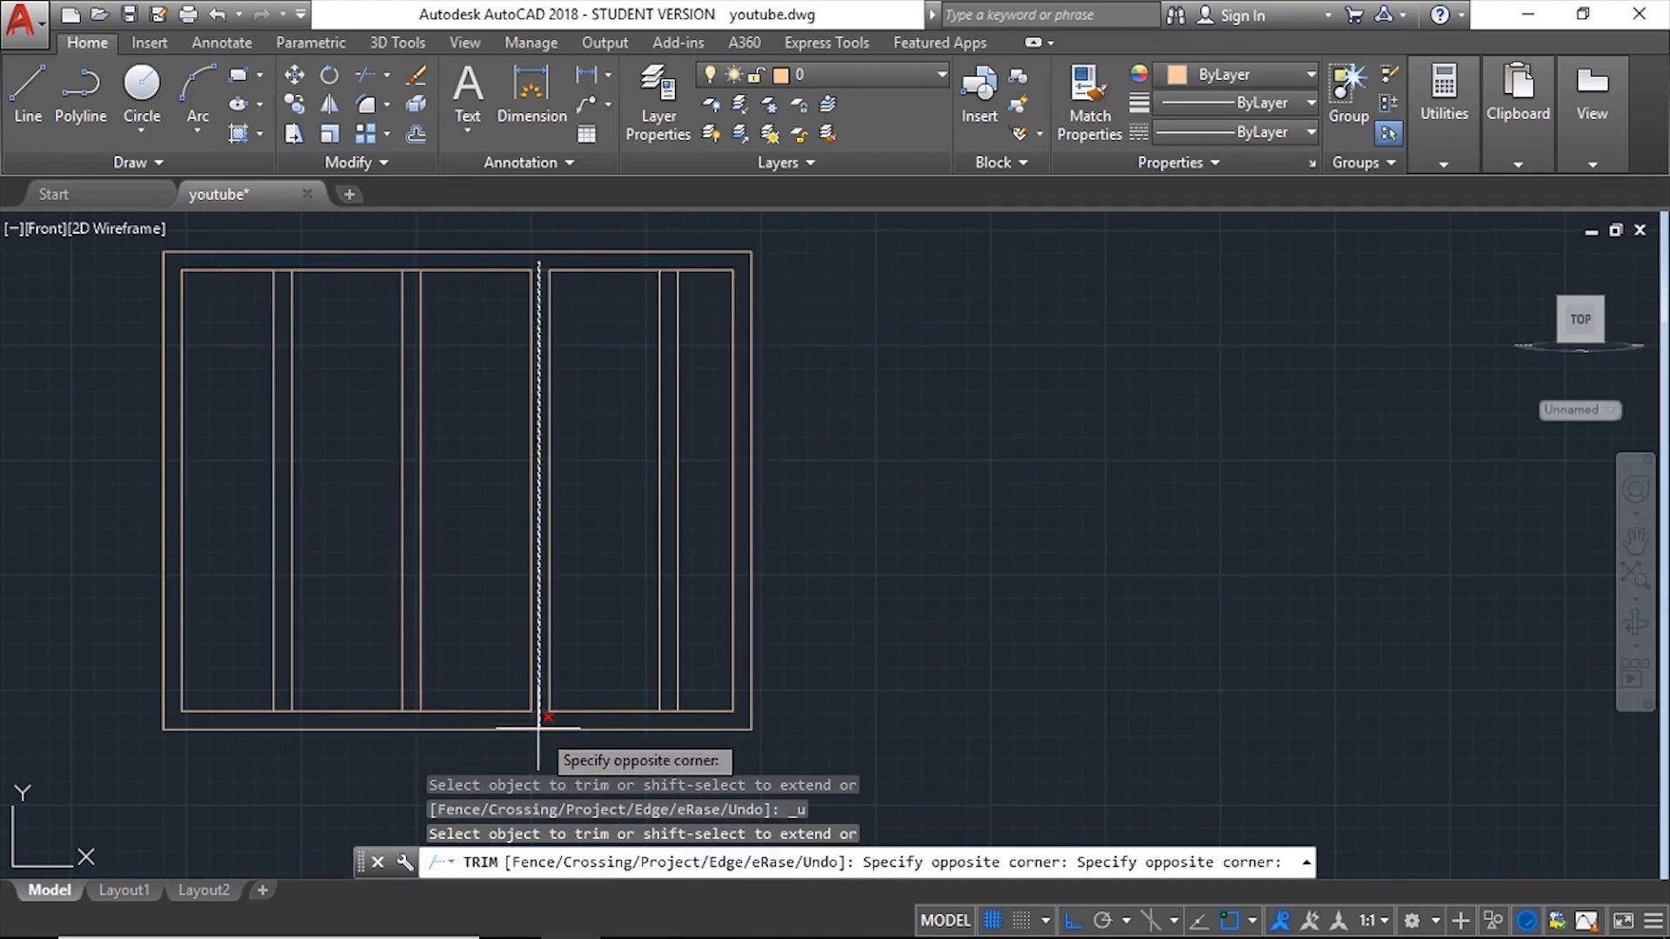
click(671, 255)
click(670, 724)
key(Escape)
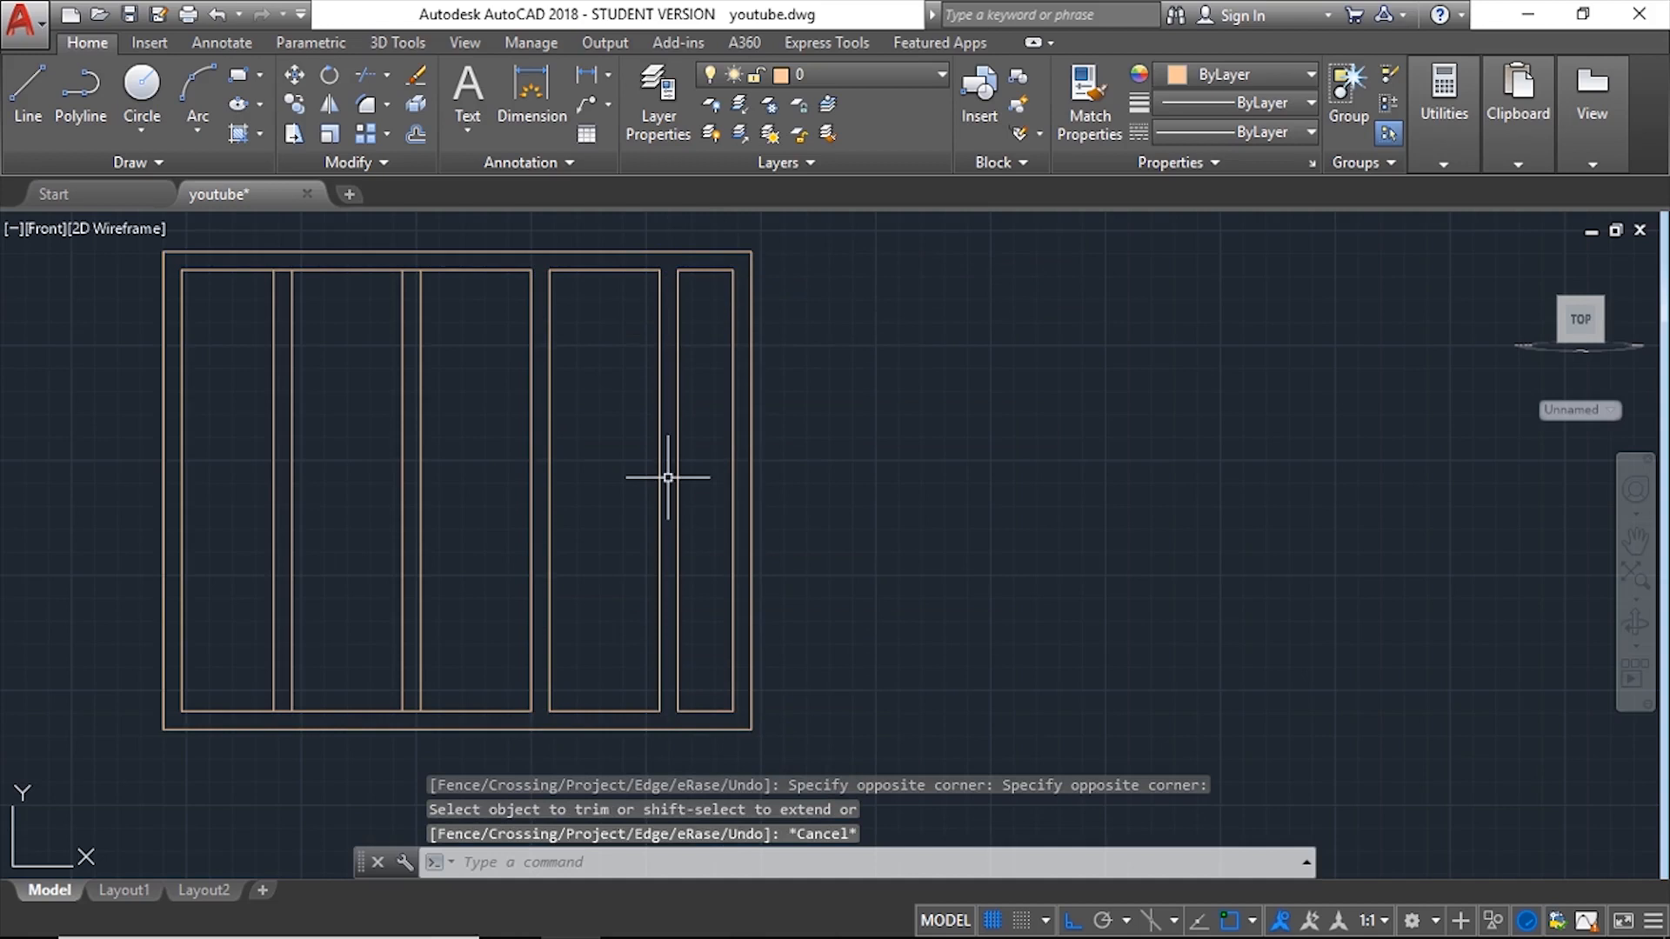
Step: Copy the grille's inner rectangle pieces and vertical bar lines to the right of the grille, using their lower-left corner as base point
click(741, 256)
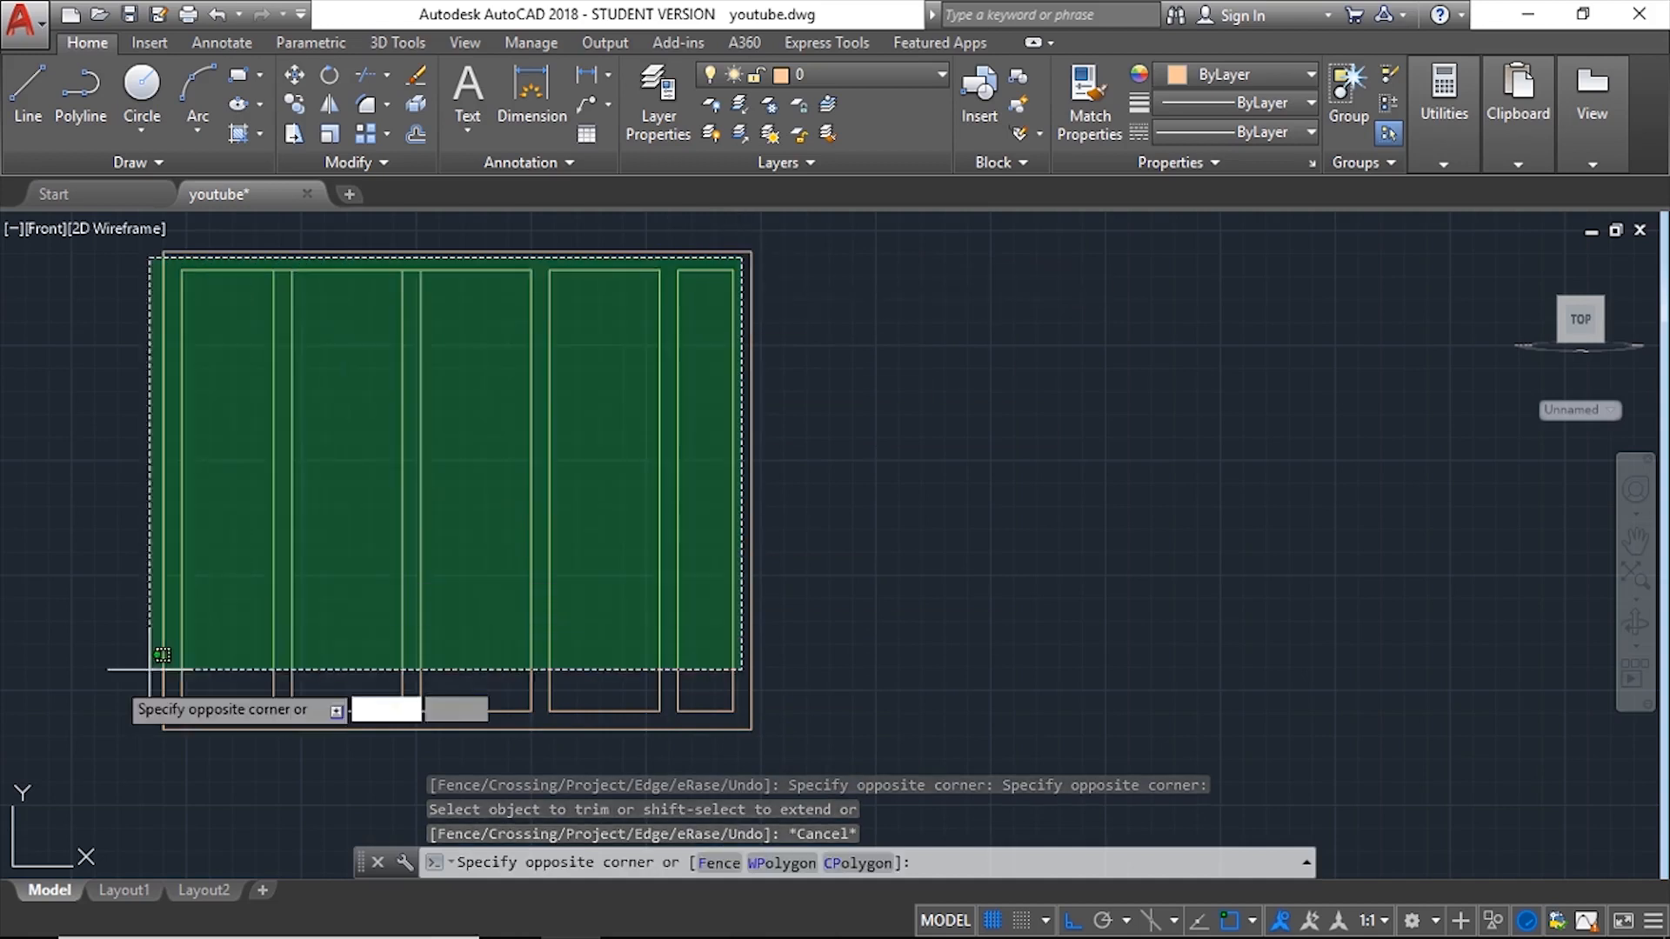
click(181, 716)
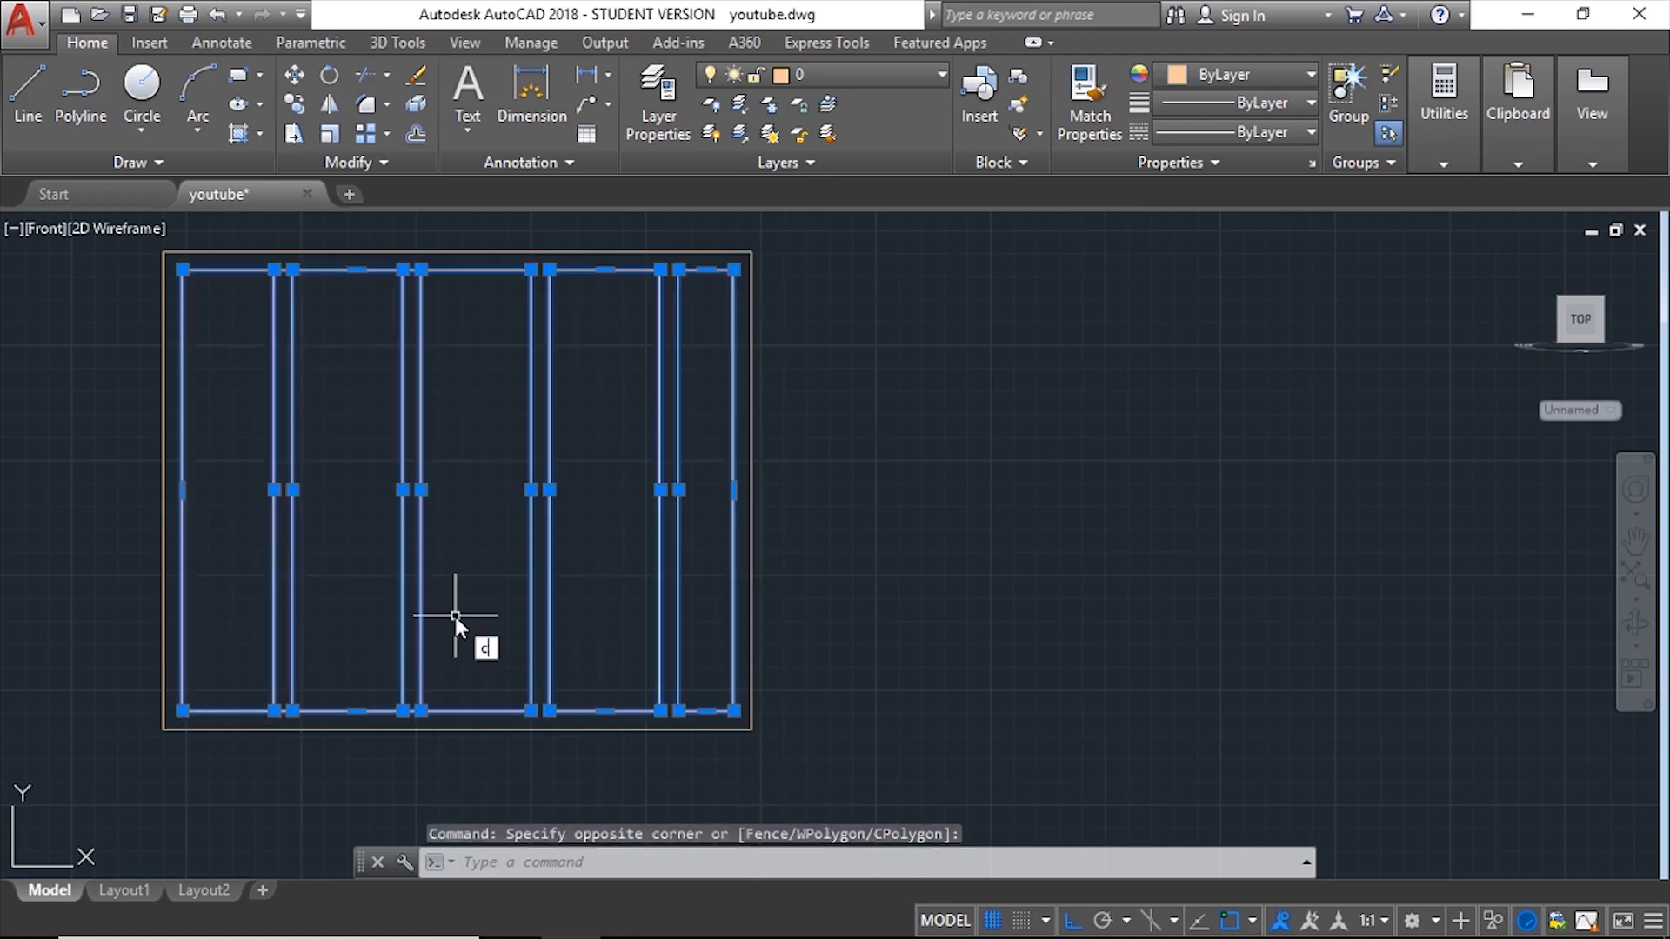
text(co)
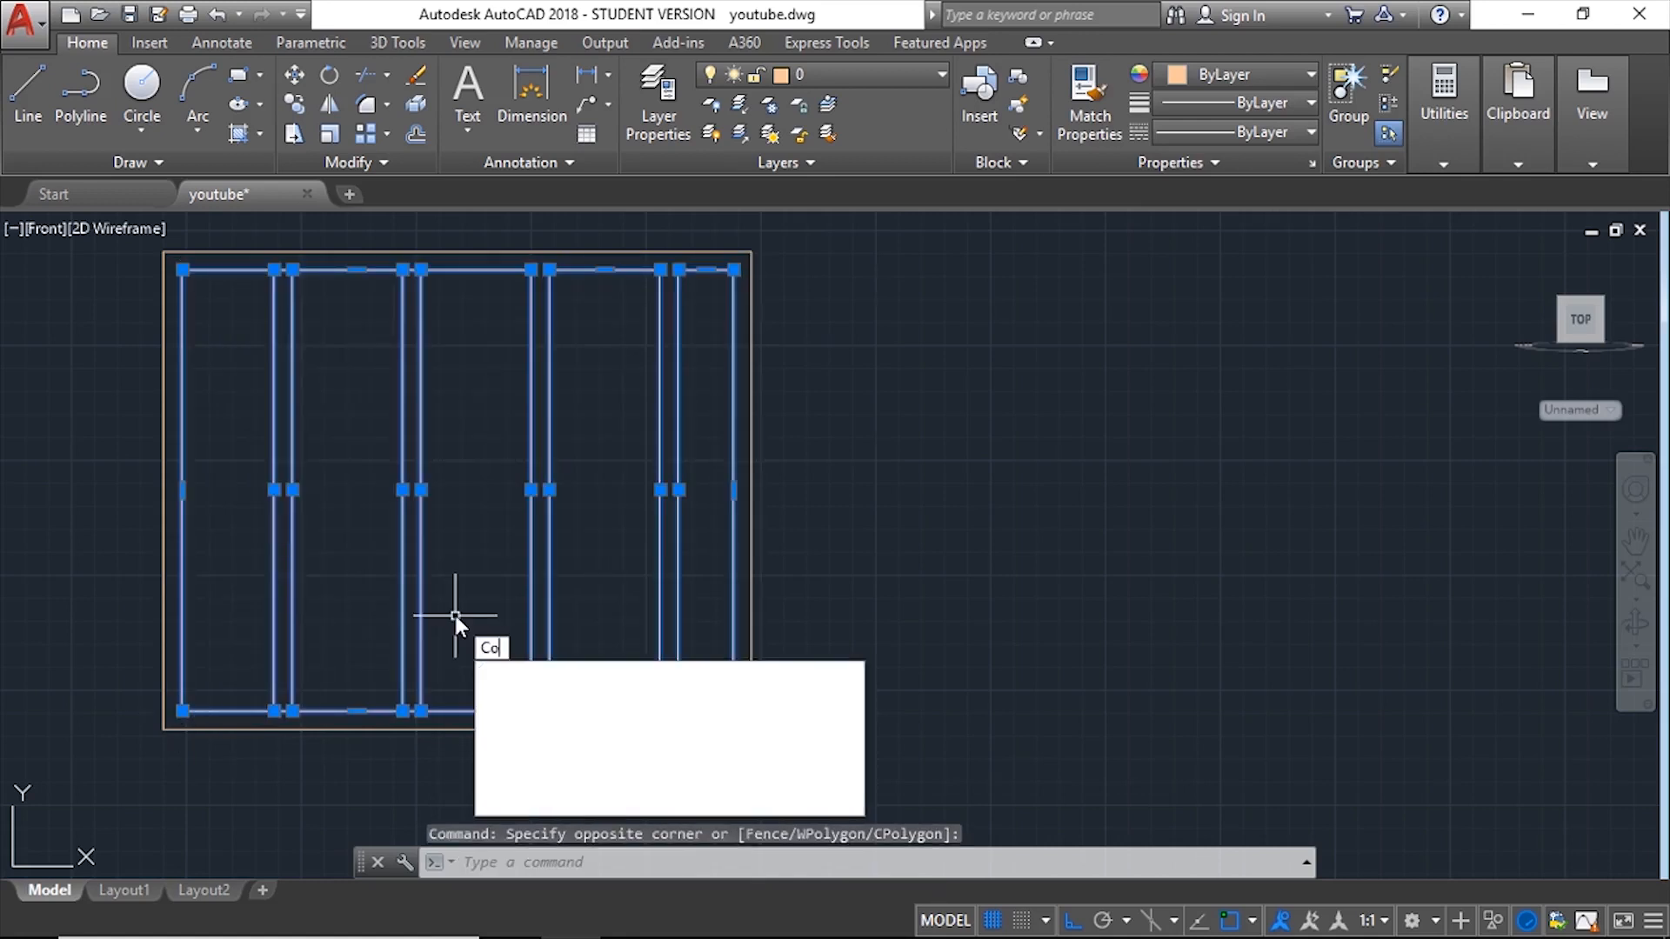
key(Return)
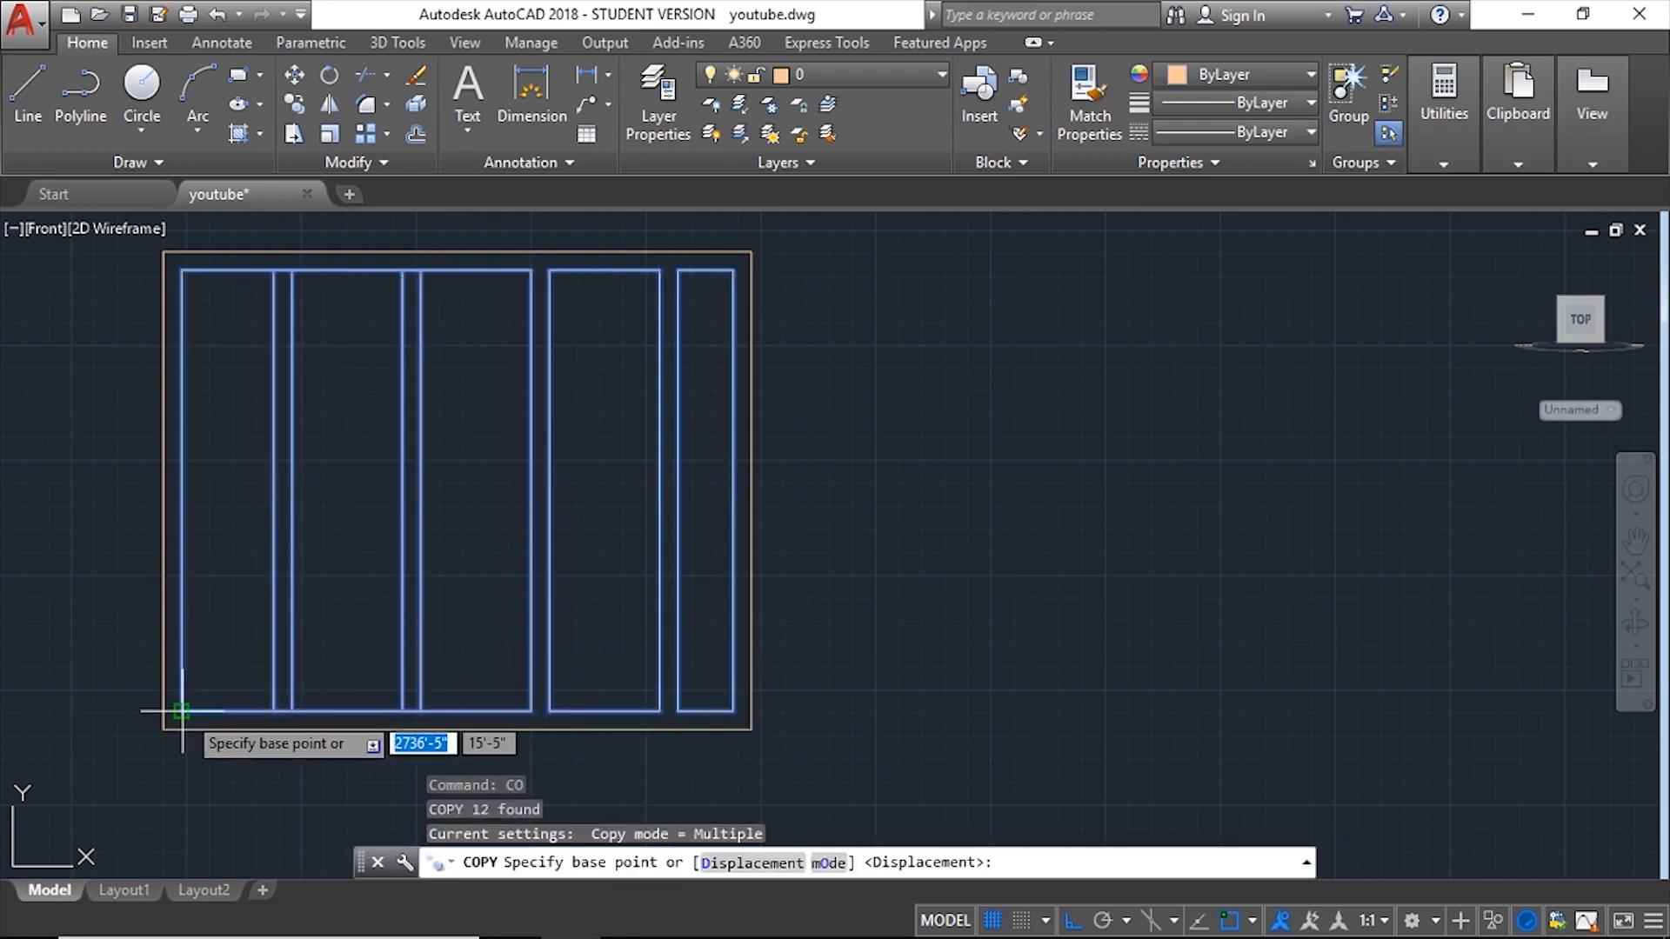
click(181, 711)
click(923, 608)
key(Escape)
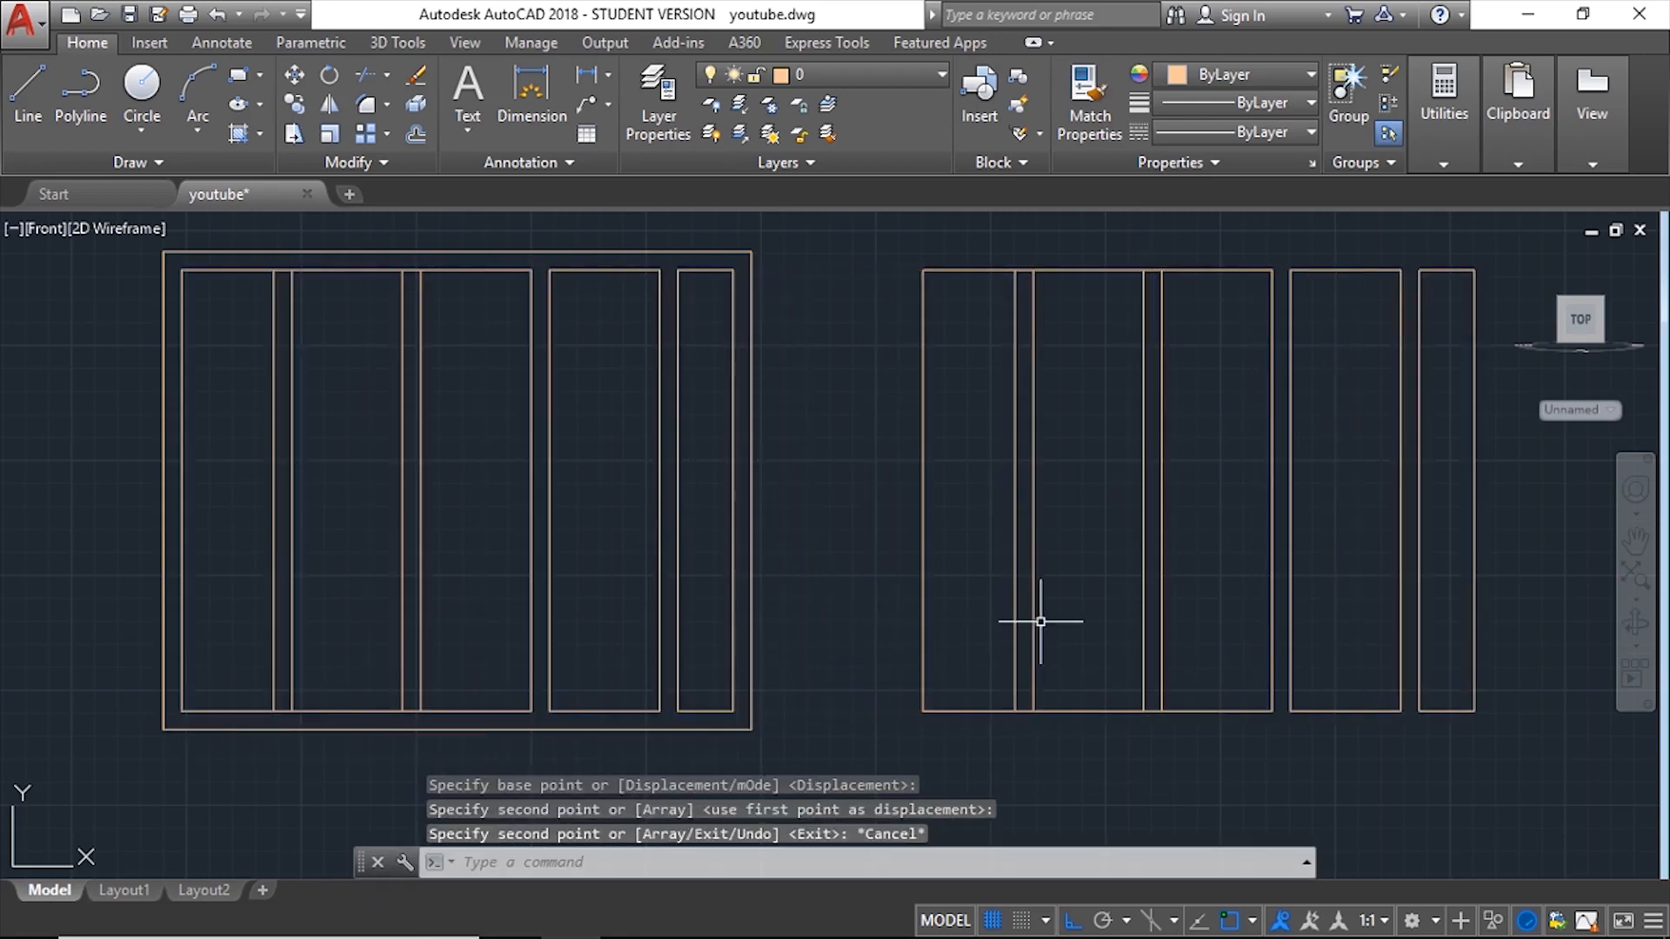
text(tr)
key(Return)
key(Return)
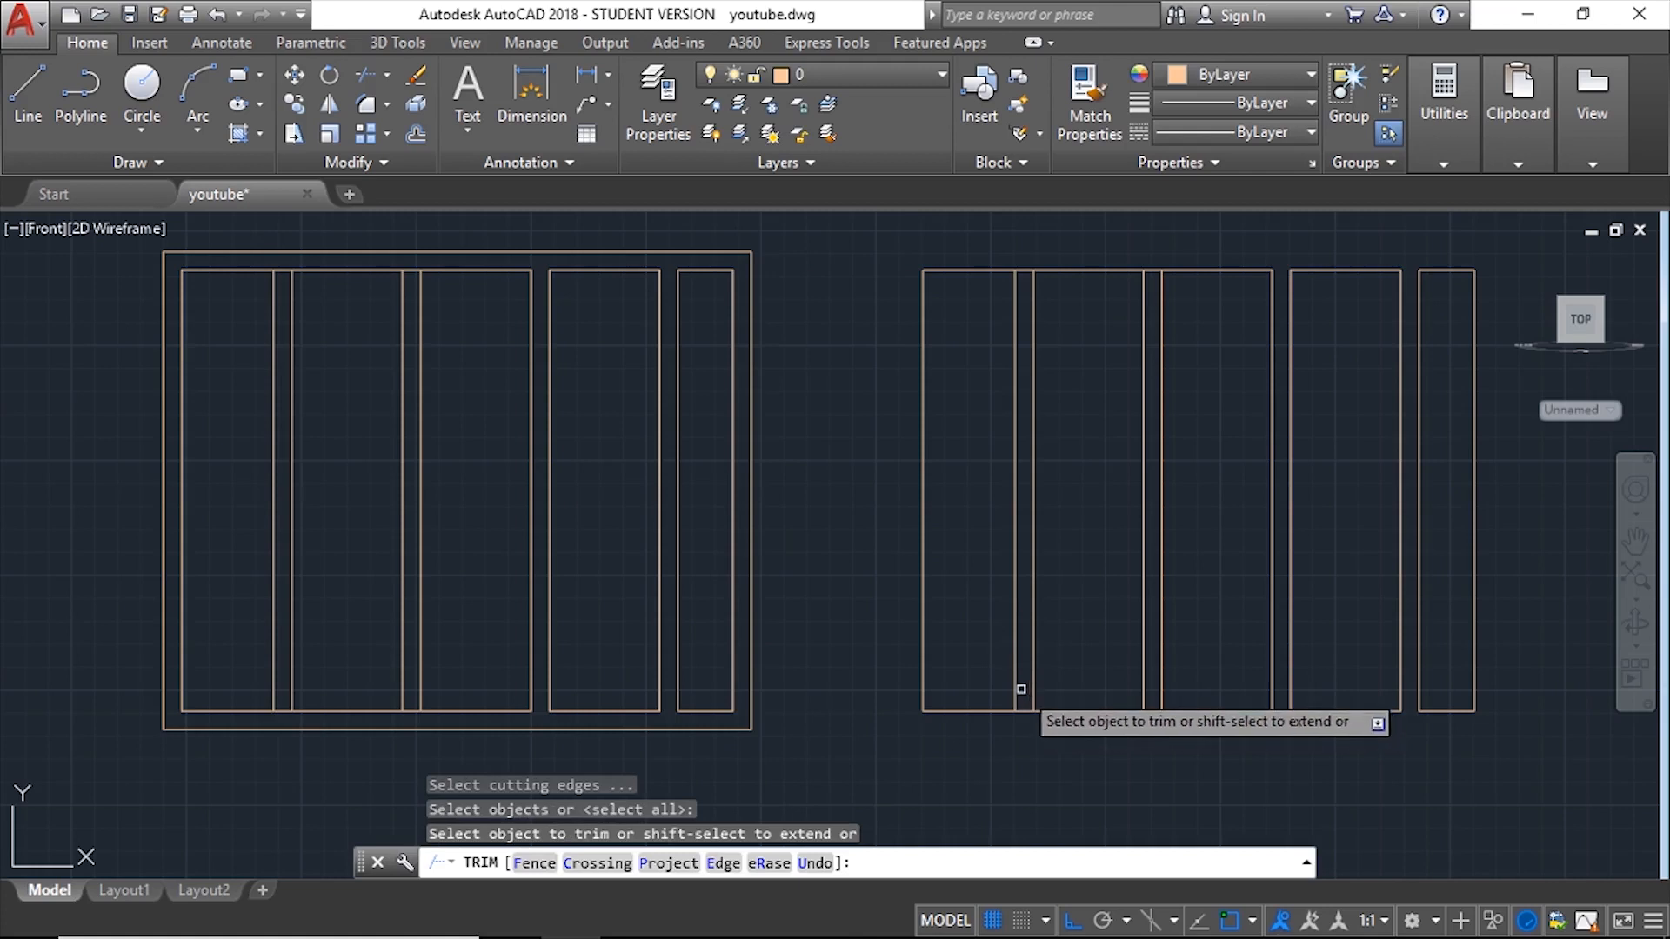
click(1023, 743)
click(1024, 743)
click(1026, 687)
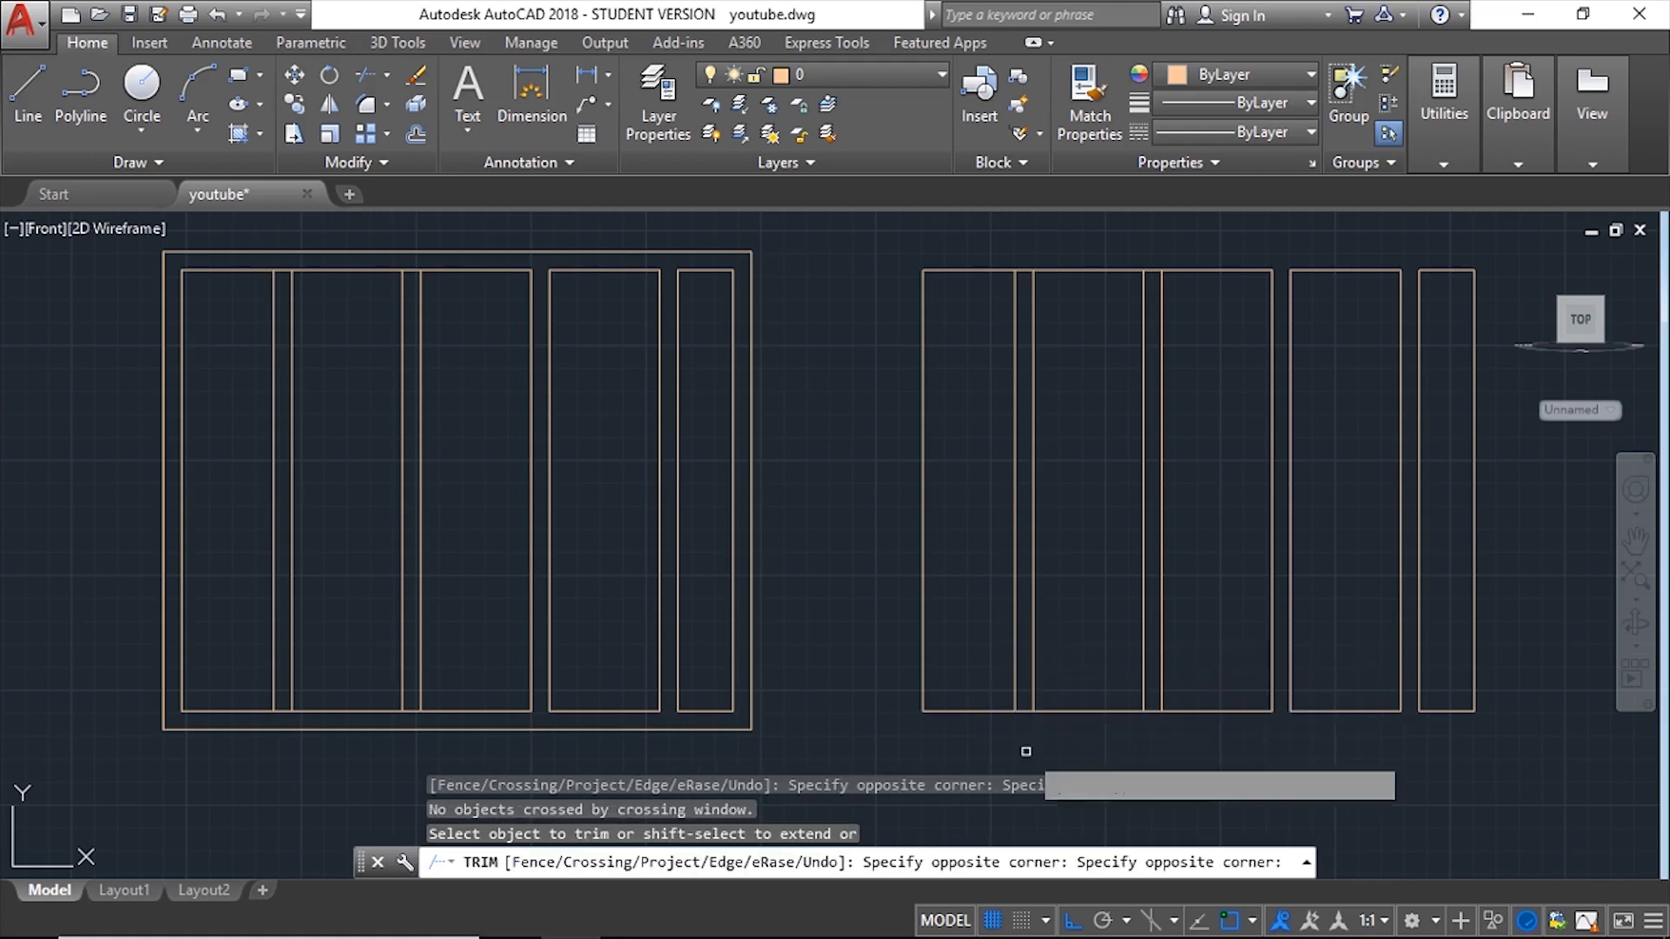
click(1044, 670)
key(Escape)
Step: Trim the bottom and top segments within the first bar of the new pane copy to separate its first pane
text(t)
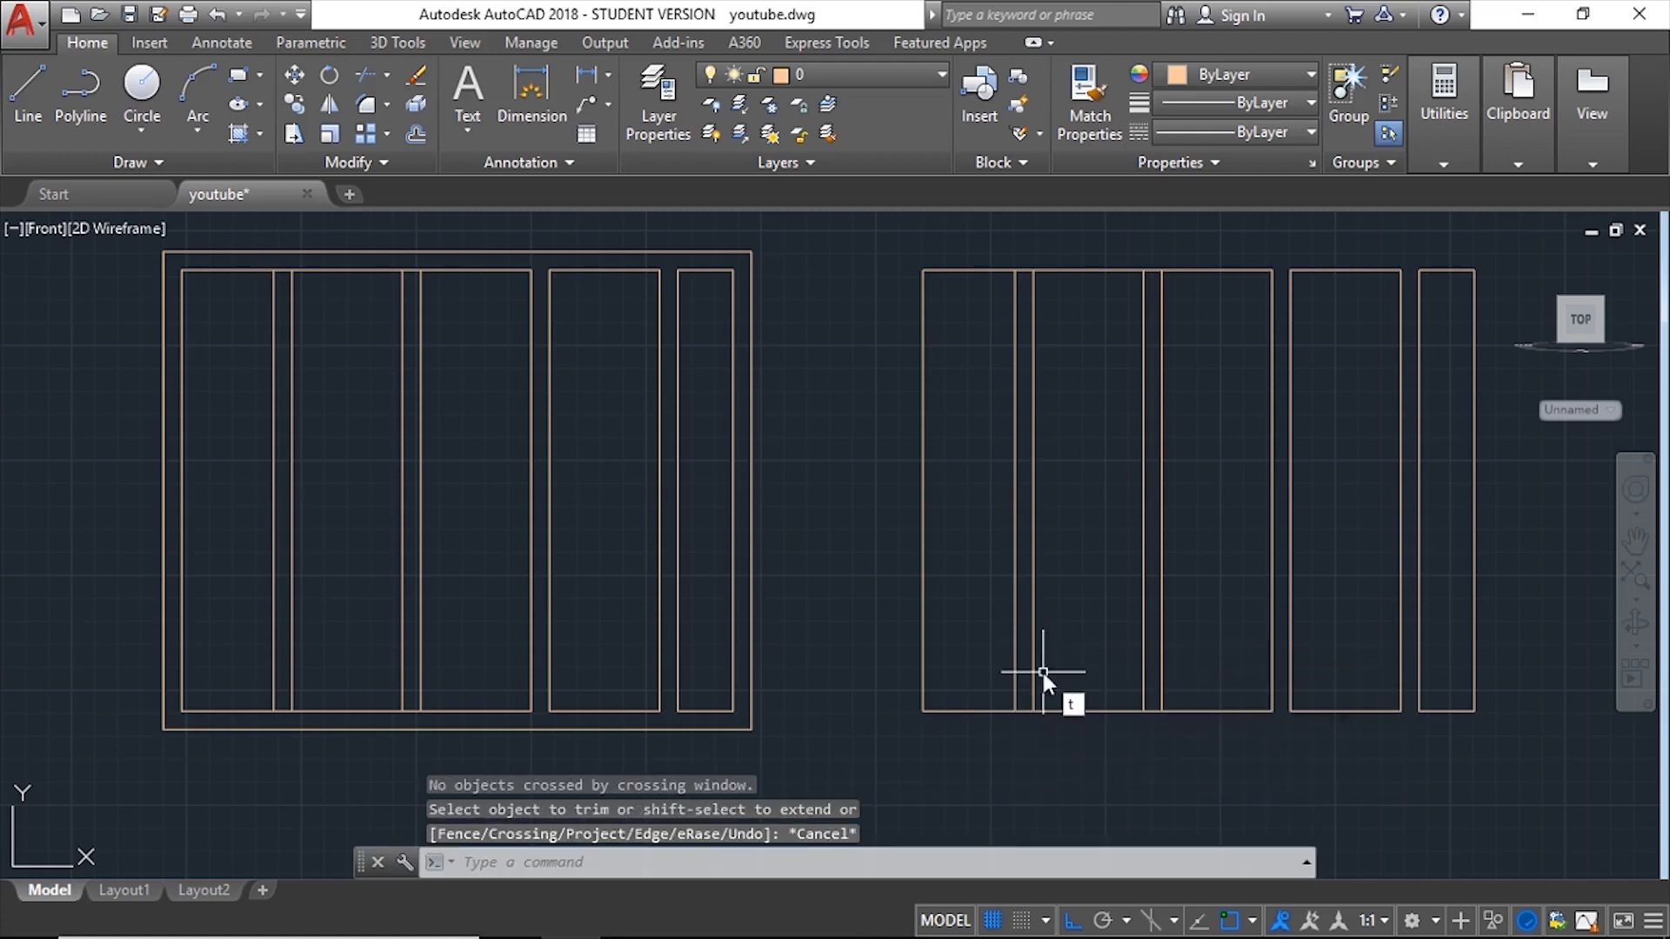
text(r)
key(Return)
key(Return)
click(1024, 711)
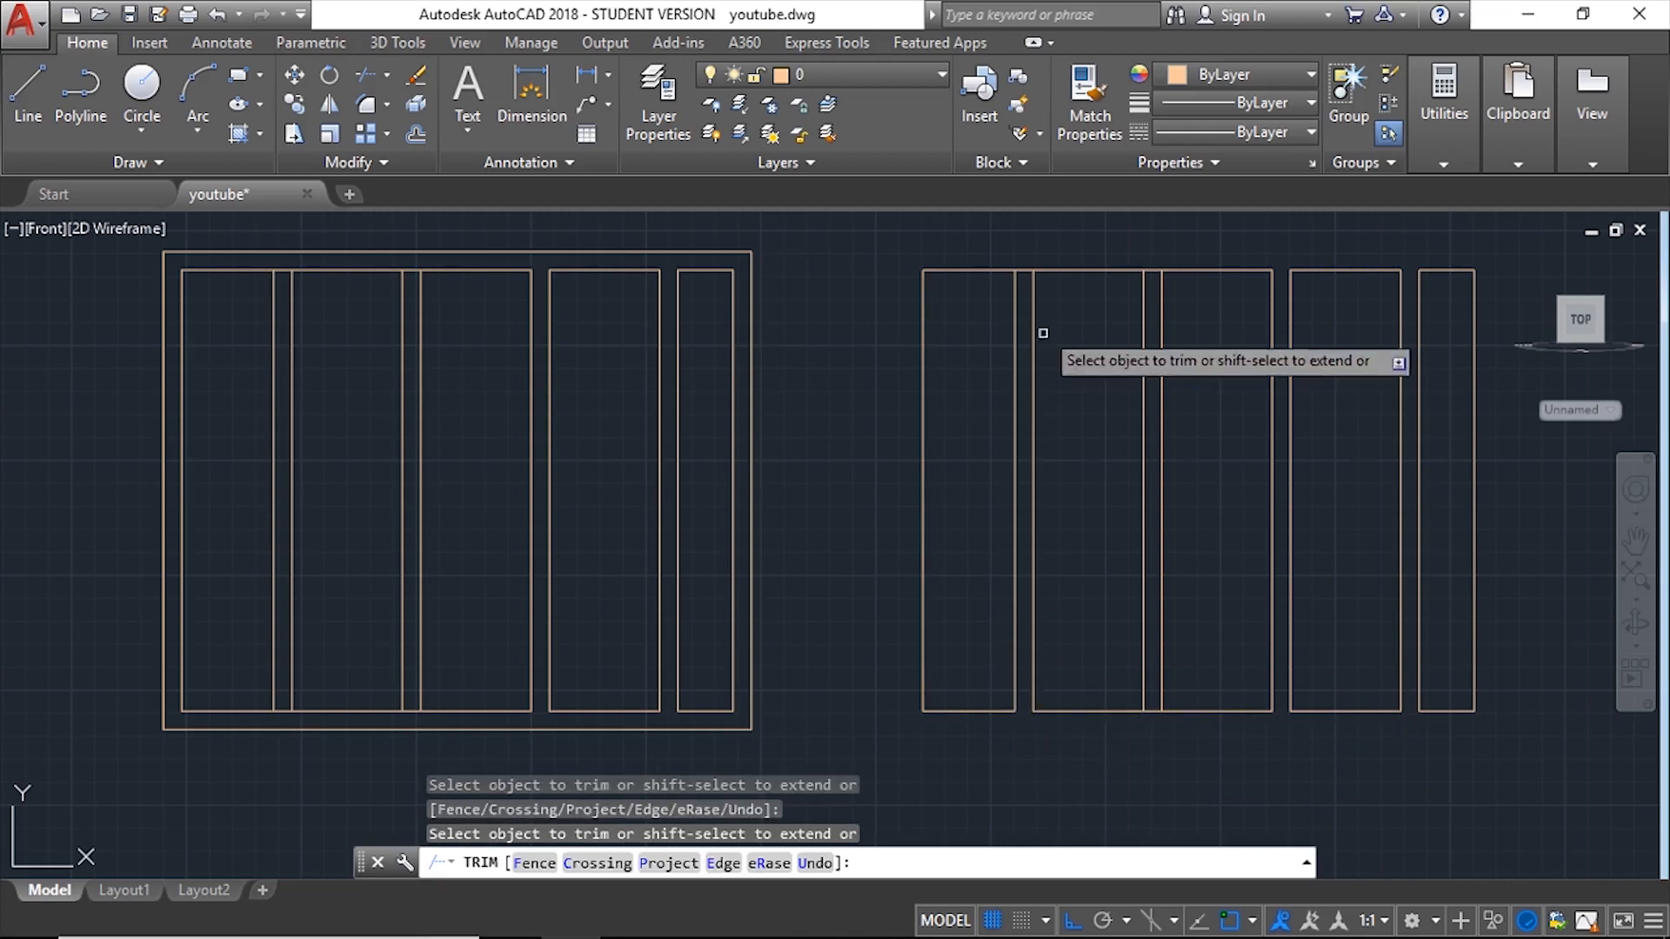
click(1026, 271)
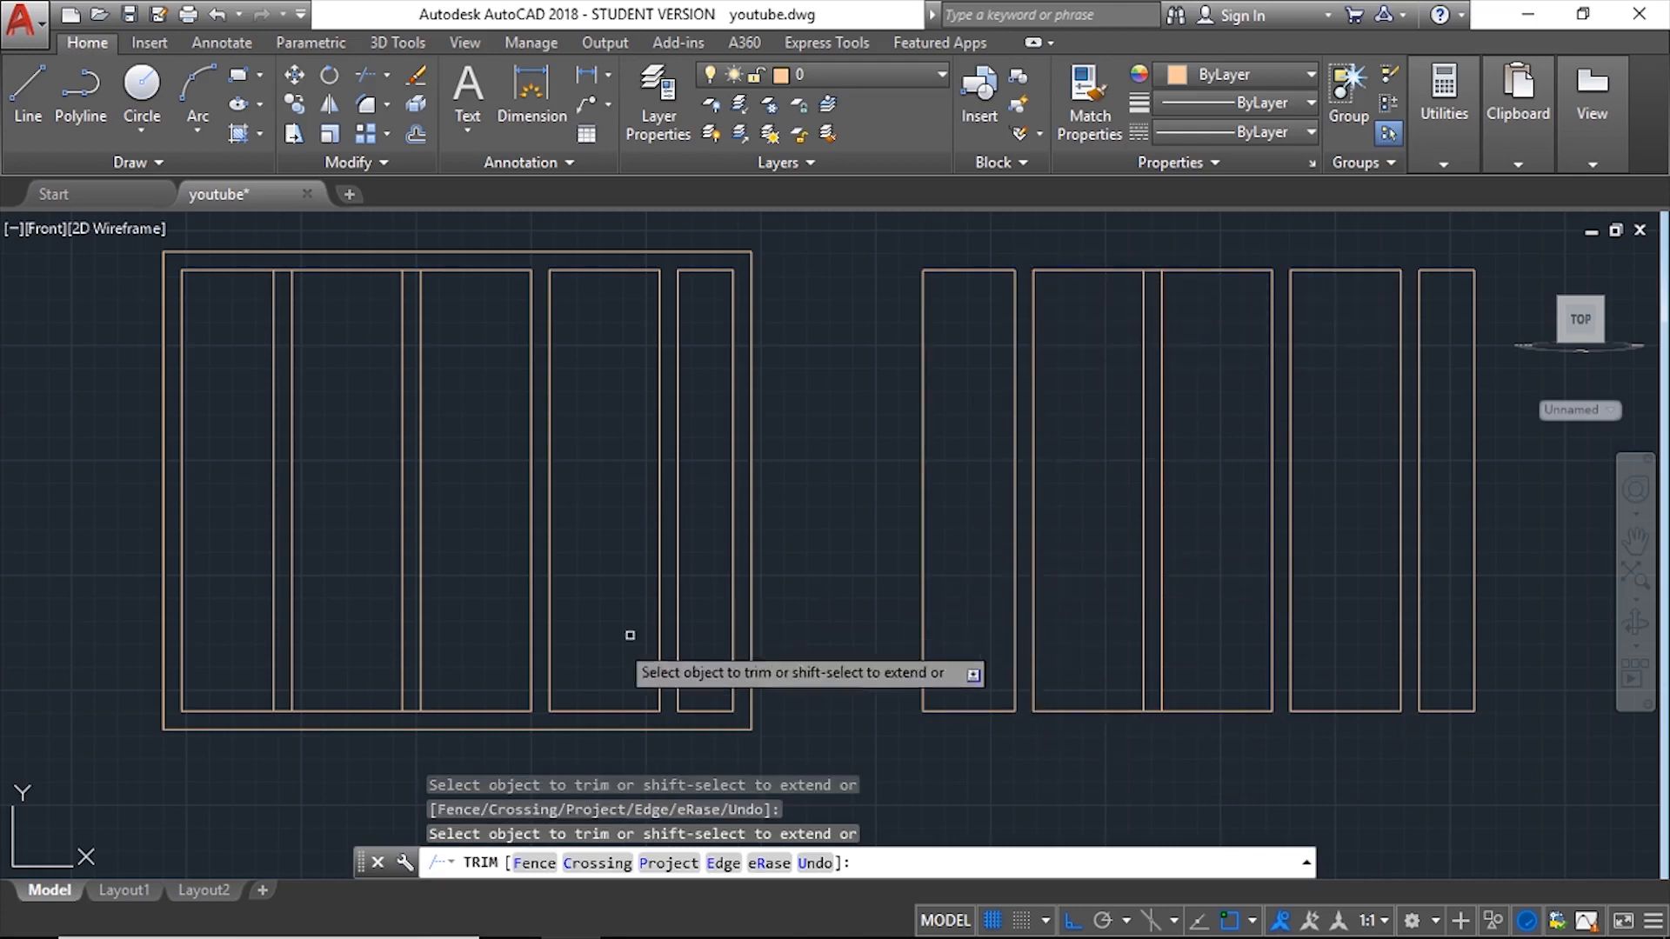
Step: Trim the remaining top and bottom segments inside the first and second bars of the outlined grille
click(287, 712)
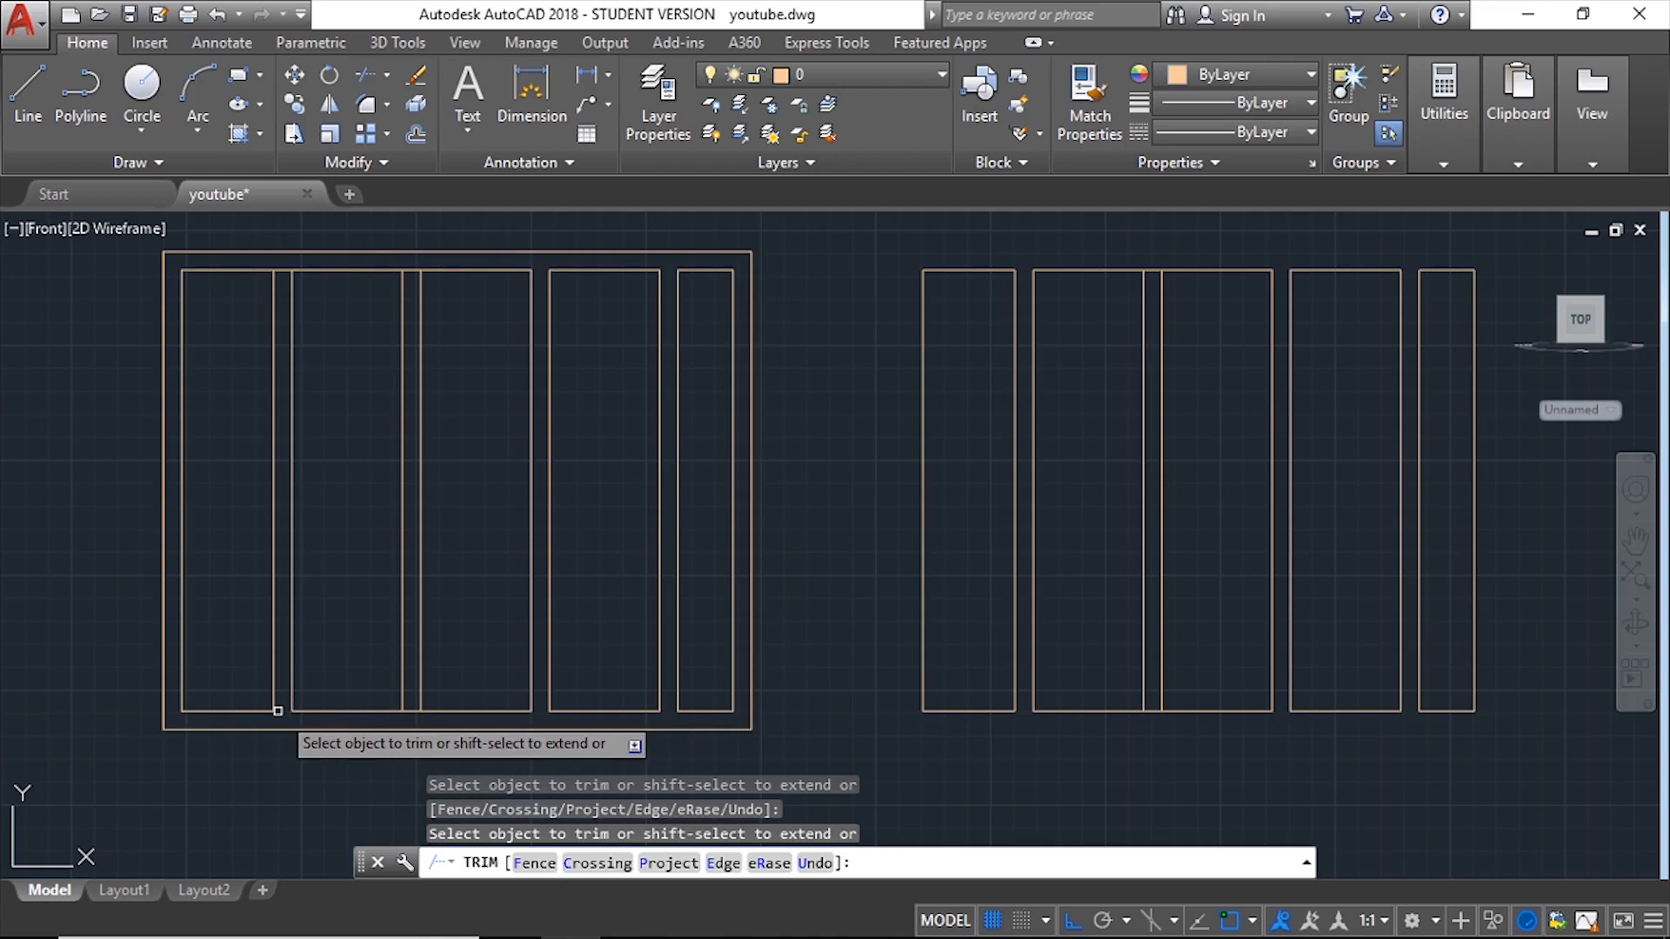
click(283, 275)
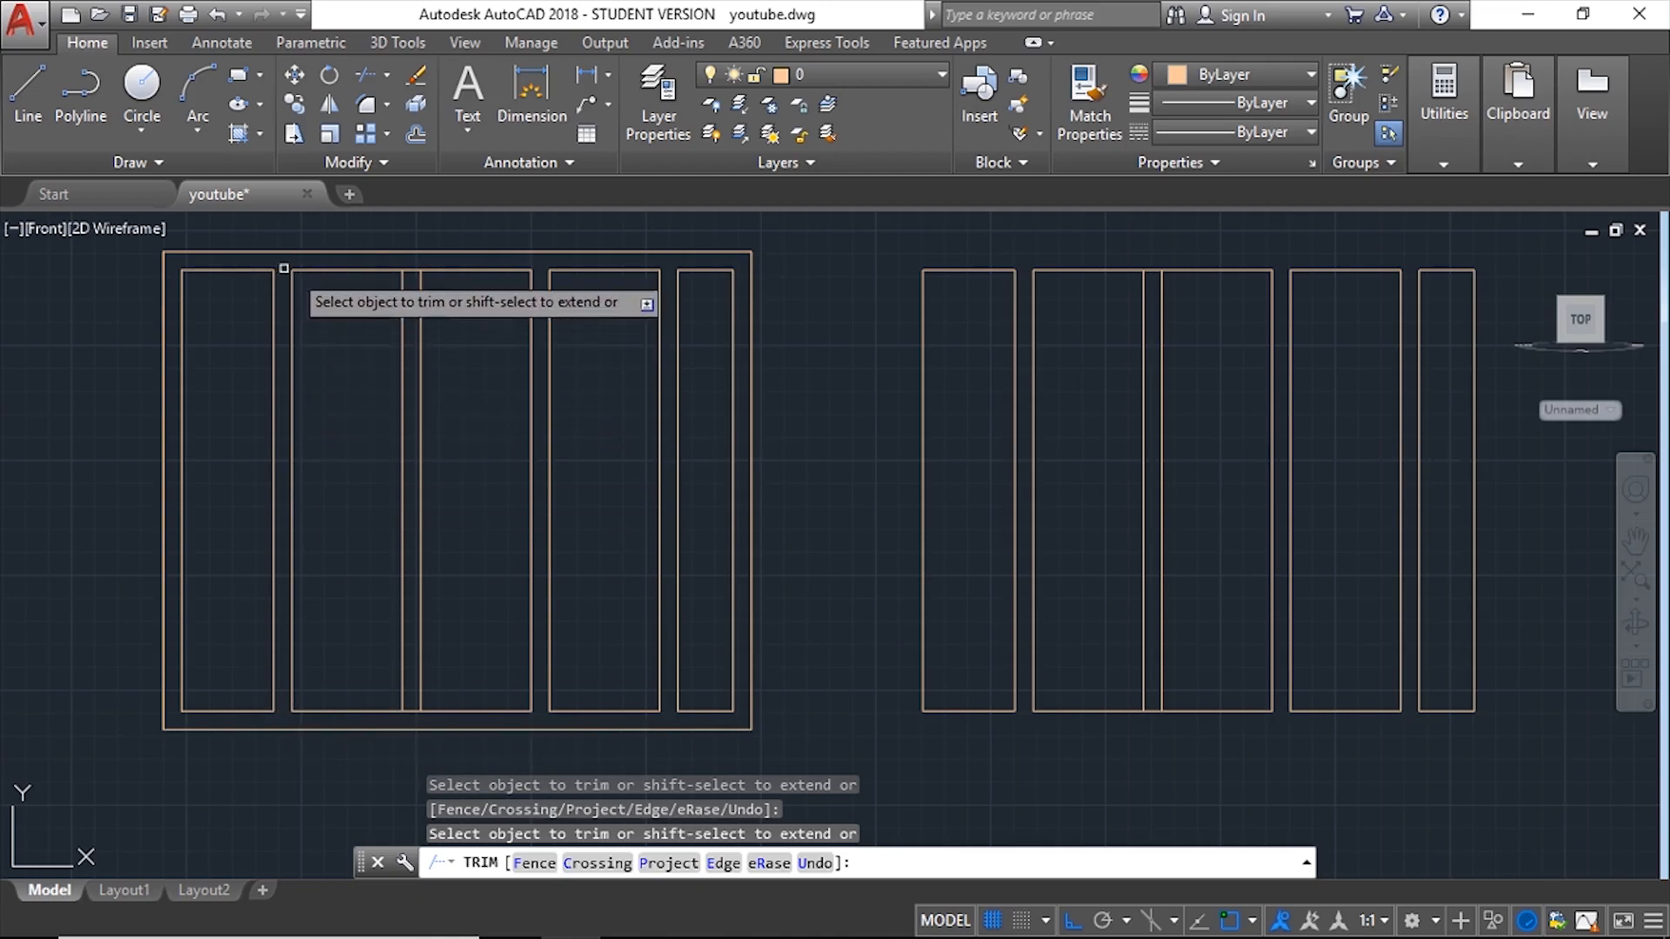
click(412, 267)
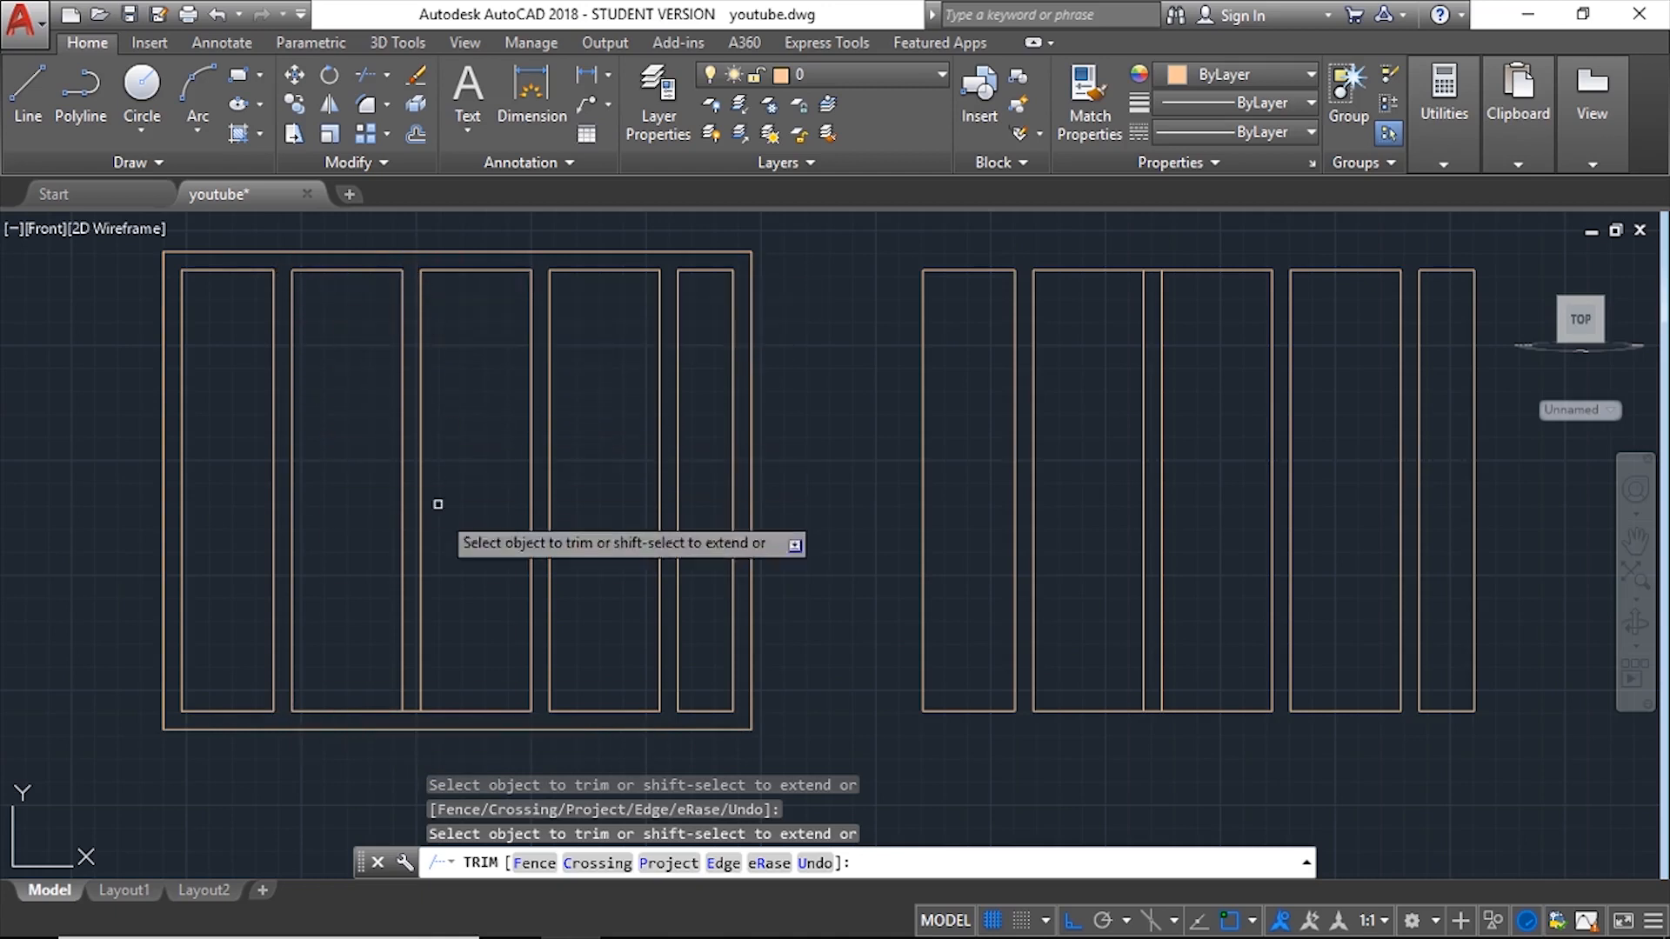
click(409, 709)
key(Return)
Step: Erase the original barred window with its frame, beside the empty window frame
scroll(641, 551, down, 6)
scroll(842, 538, up, 6)
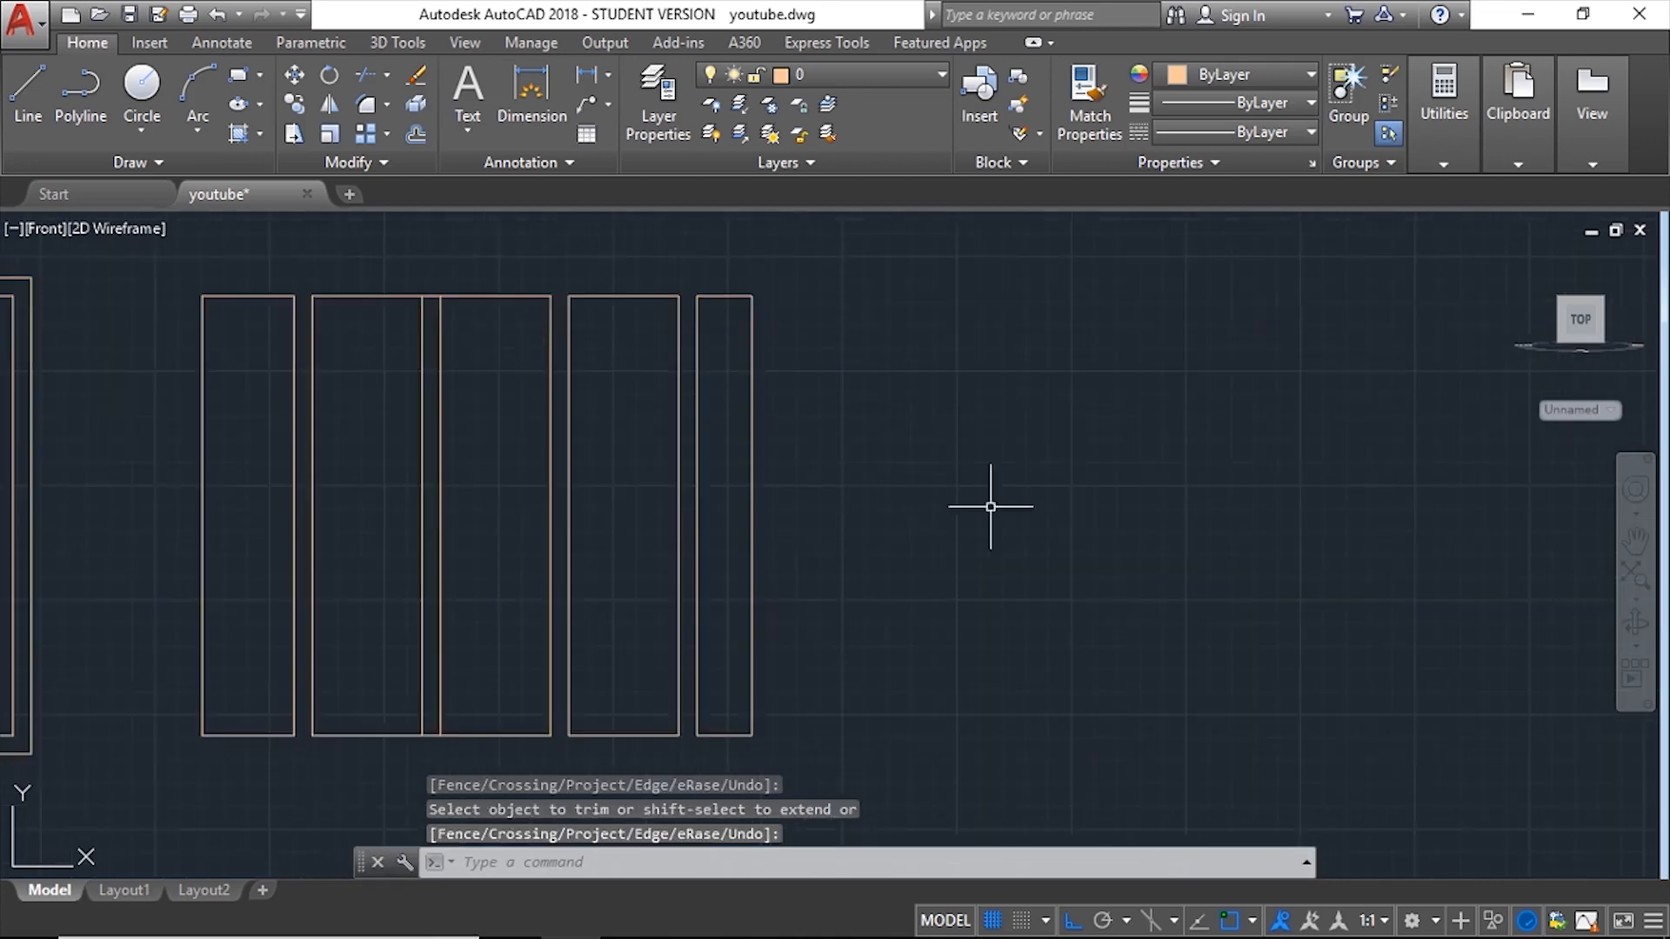
scroll(987, 502, down, 6)
scroll(484, 503, up, 5)
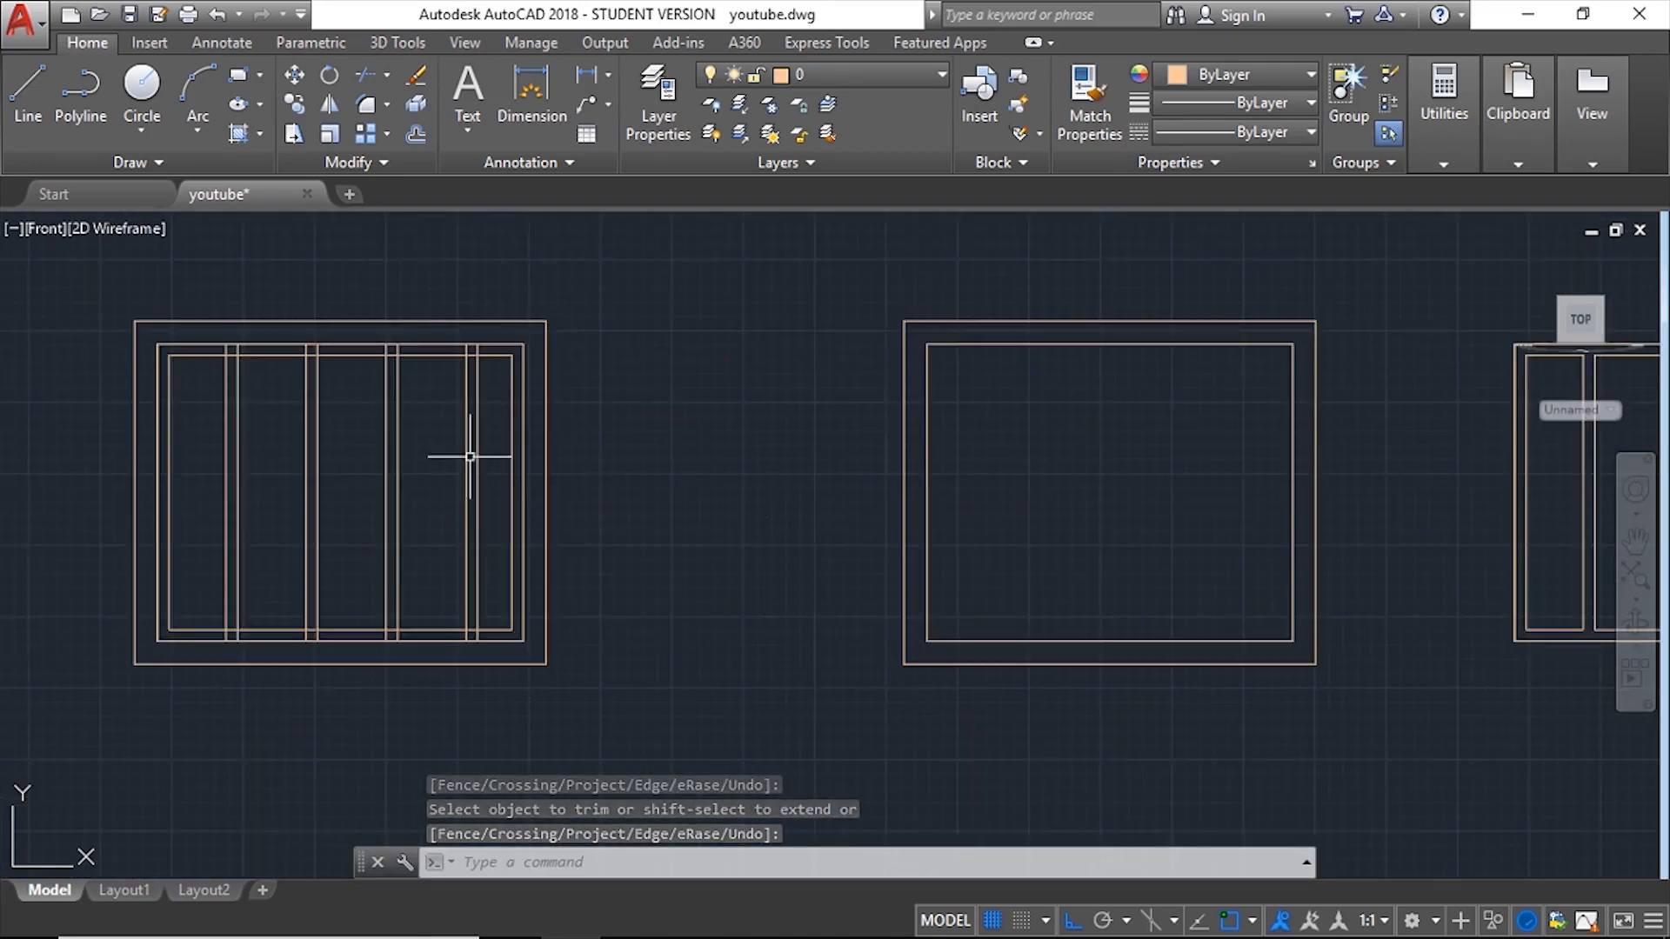
click(582, 271)
click(96, 673)
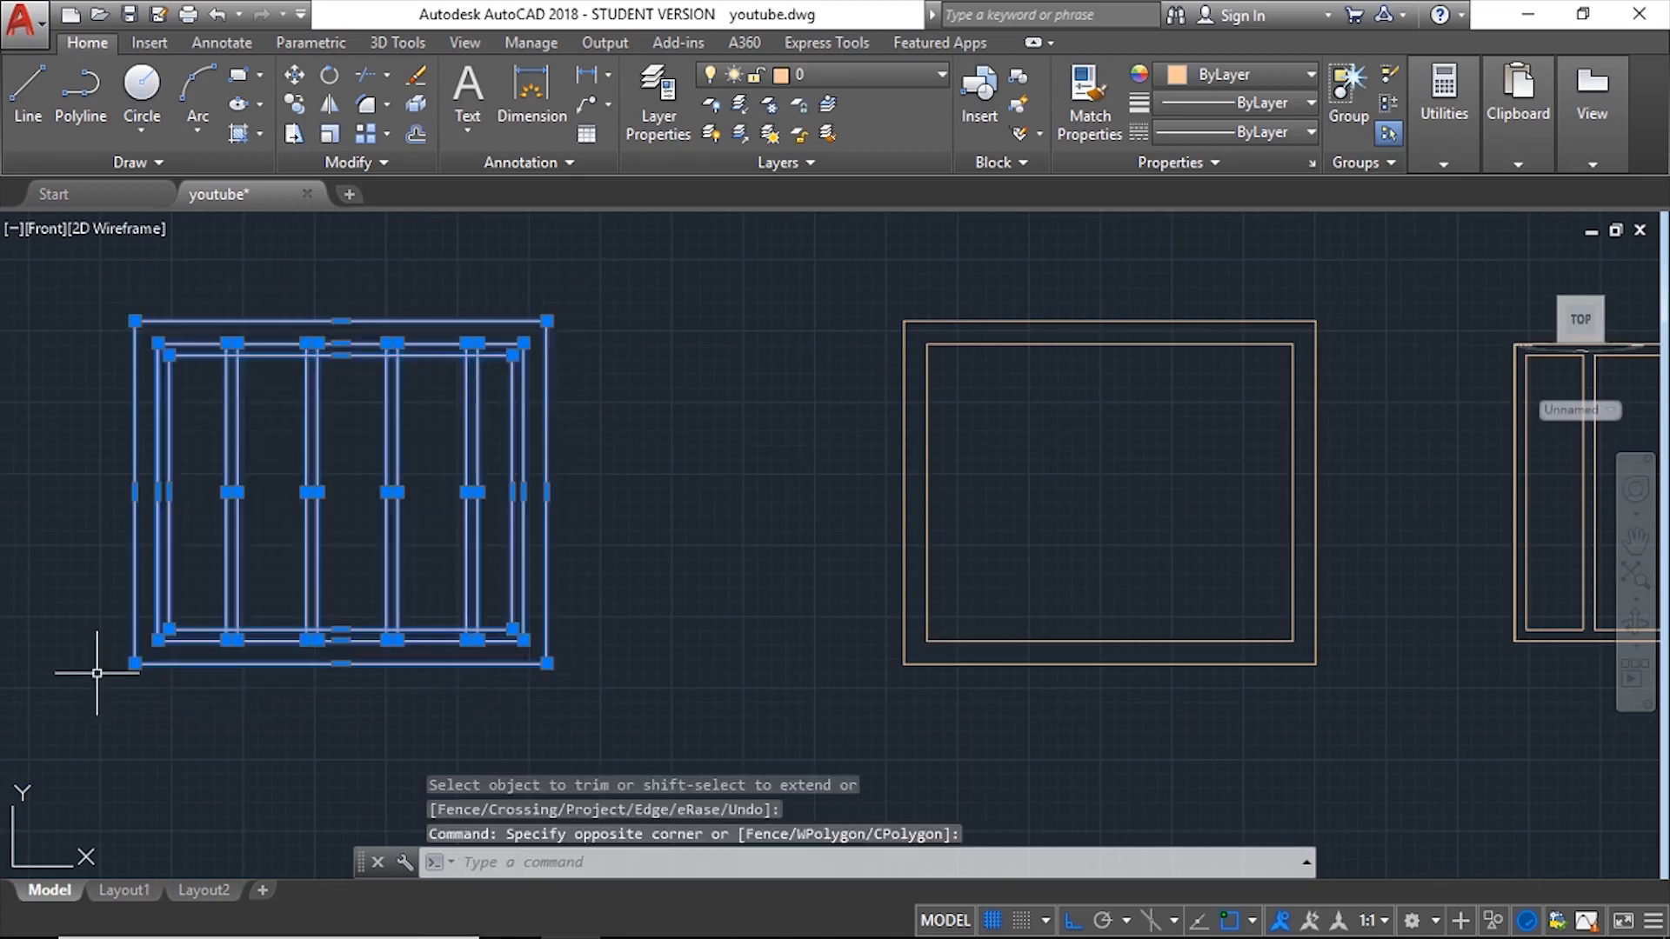
key(Delete)
scroll(2, 613, down, 6)
key(ctrl+z)
Step: In an angled 3D view, Presspull the area between the empty window frame's two rectangles by 4 inches
scroll(800, 719, down, 2)
mouse_move(642, 697)
shift+middle_down()
mouse_move(756, 730)
mouse_move(790, 730)
mouse_move(810, 700)
mouse_move(813, 727)
shift+middle_up()
scroll(835, 713, up, 6)
scroll(765, 613, down, 3)
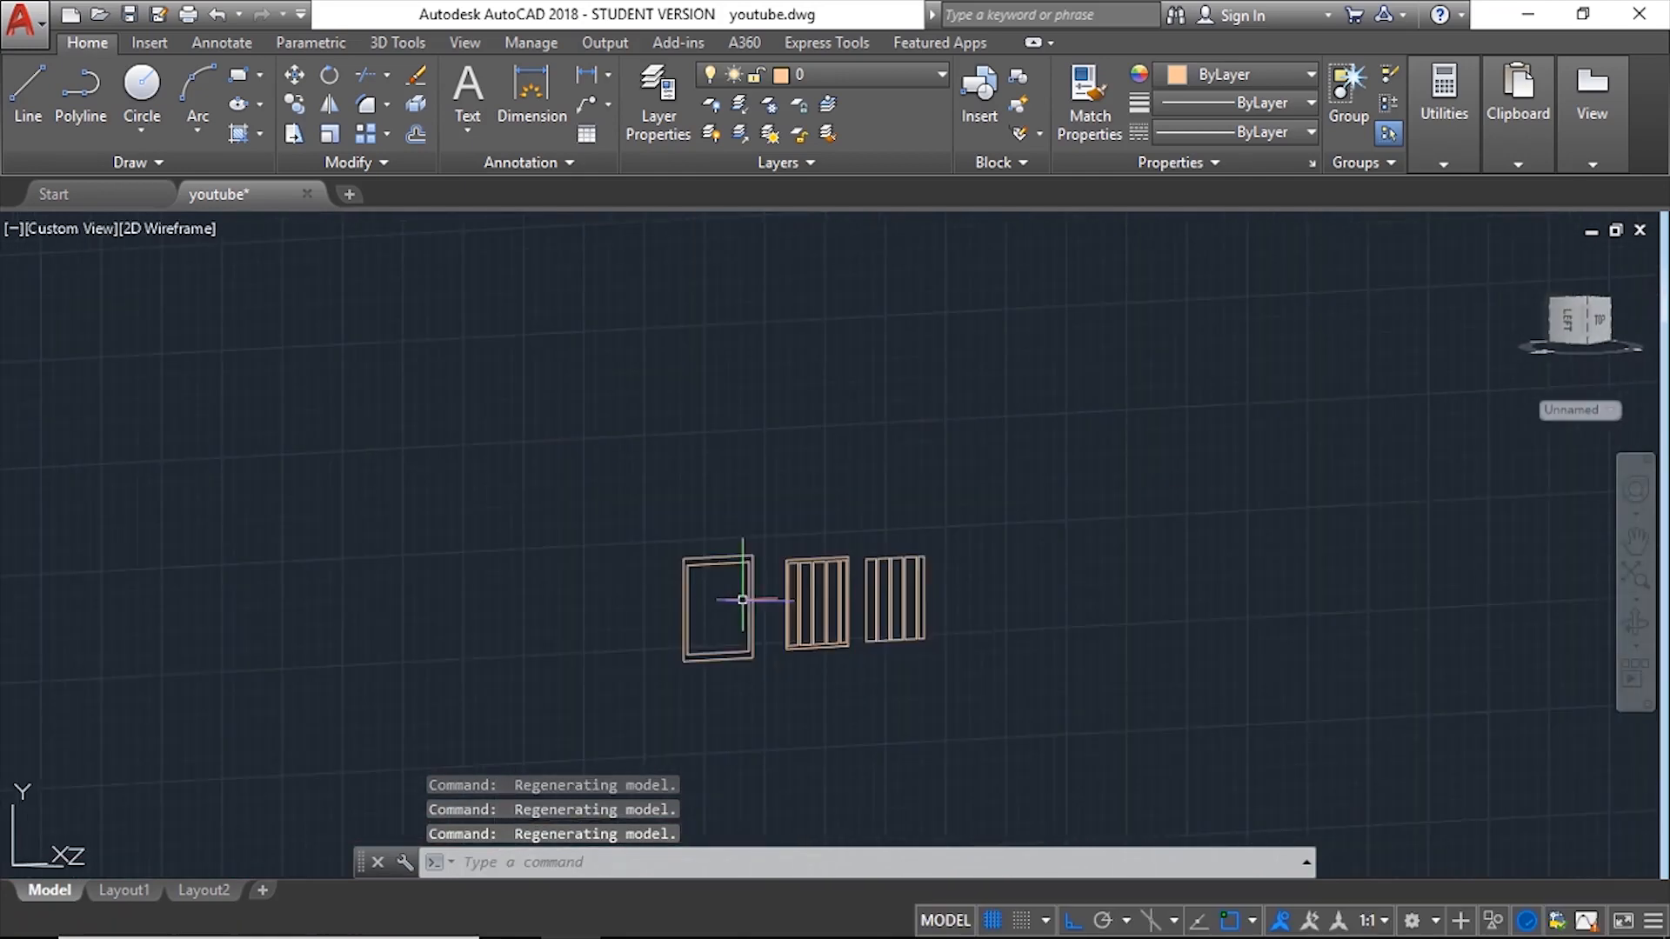
scroll(748, 601, up, 6)
scroll(748, 640, down, 12)
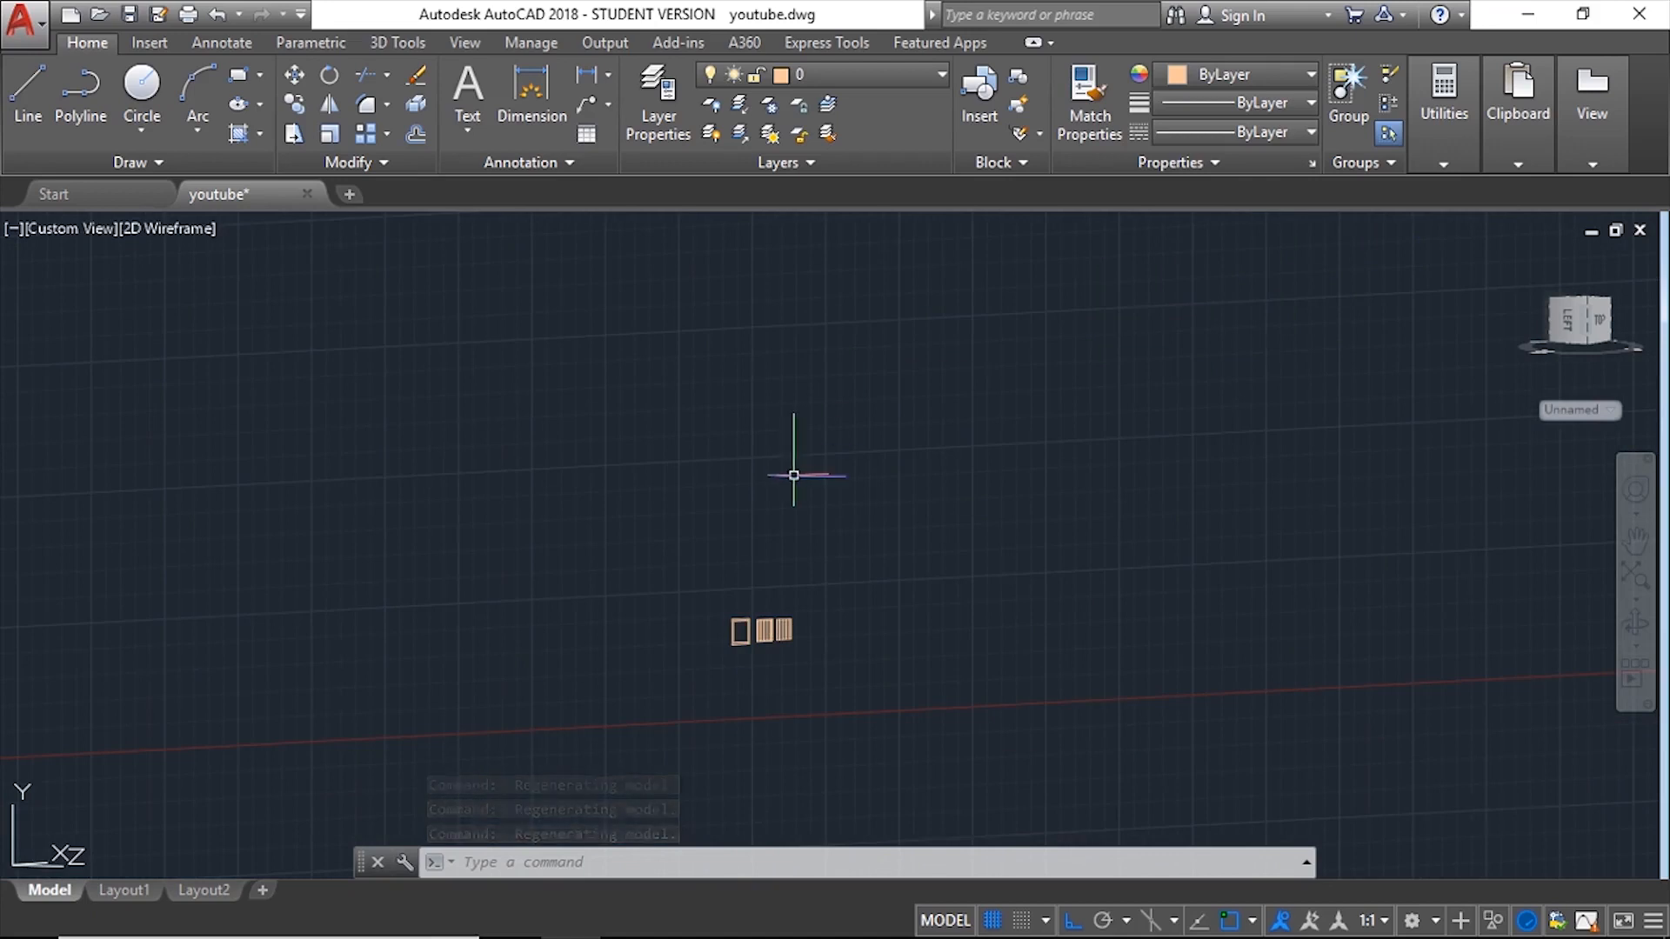
scroll(756, 627, up, 14)
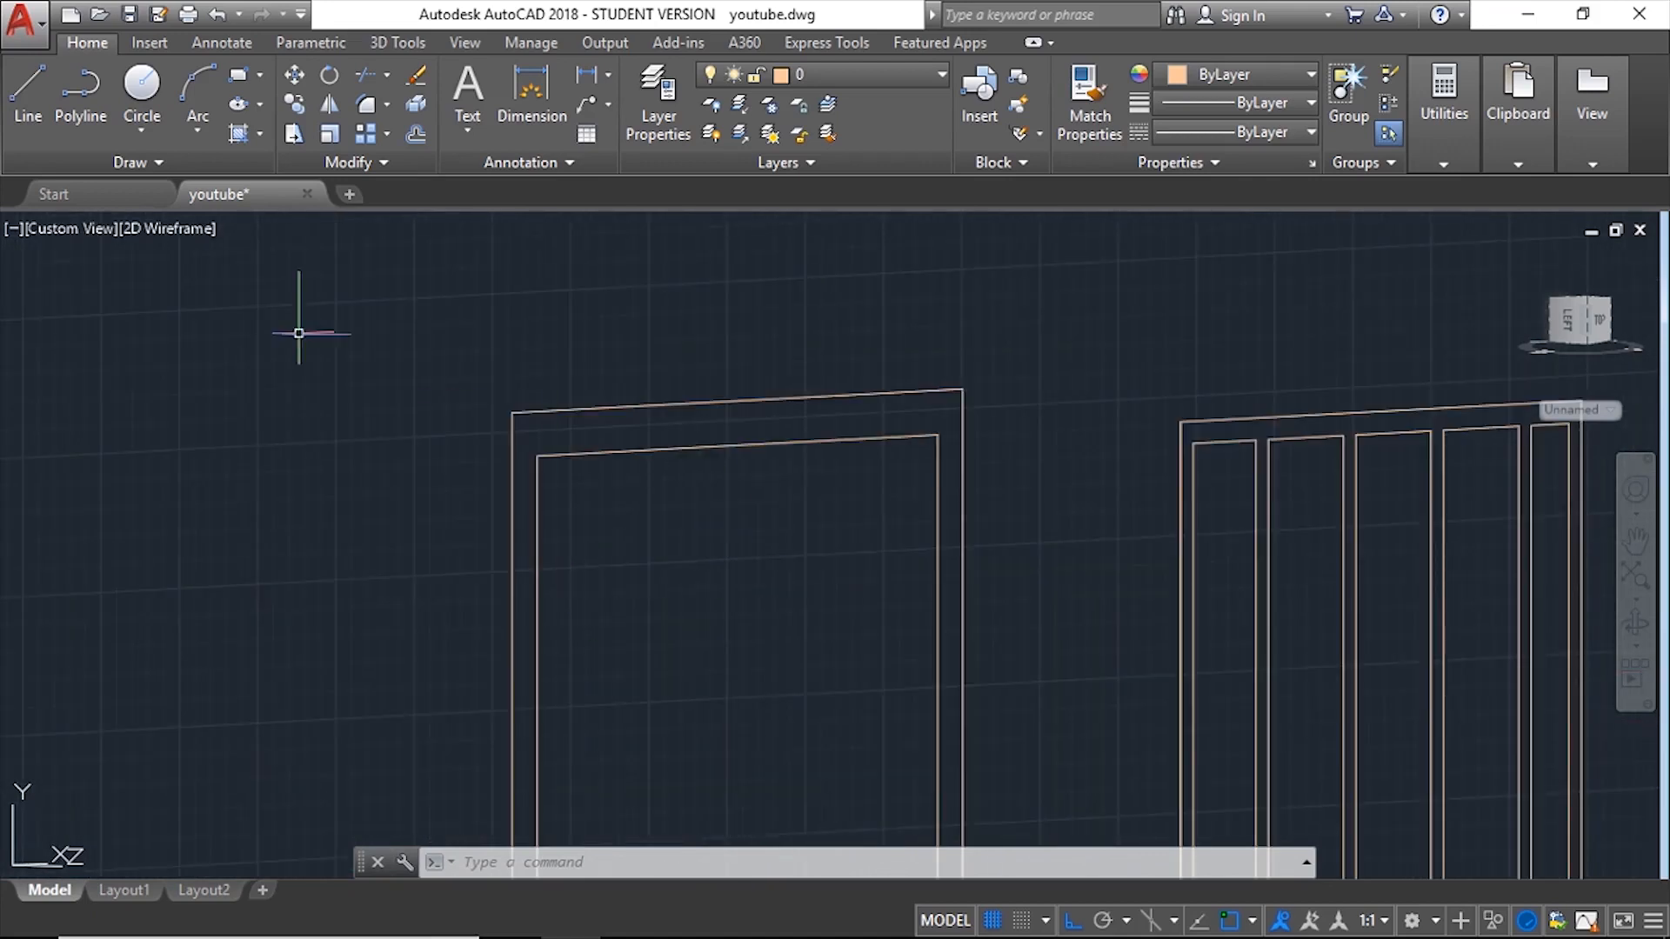
click(391, 43)
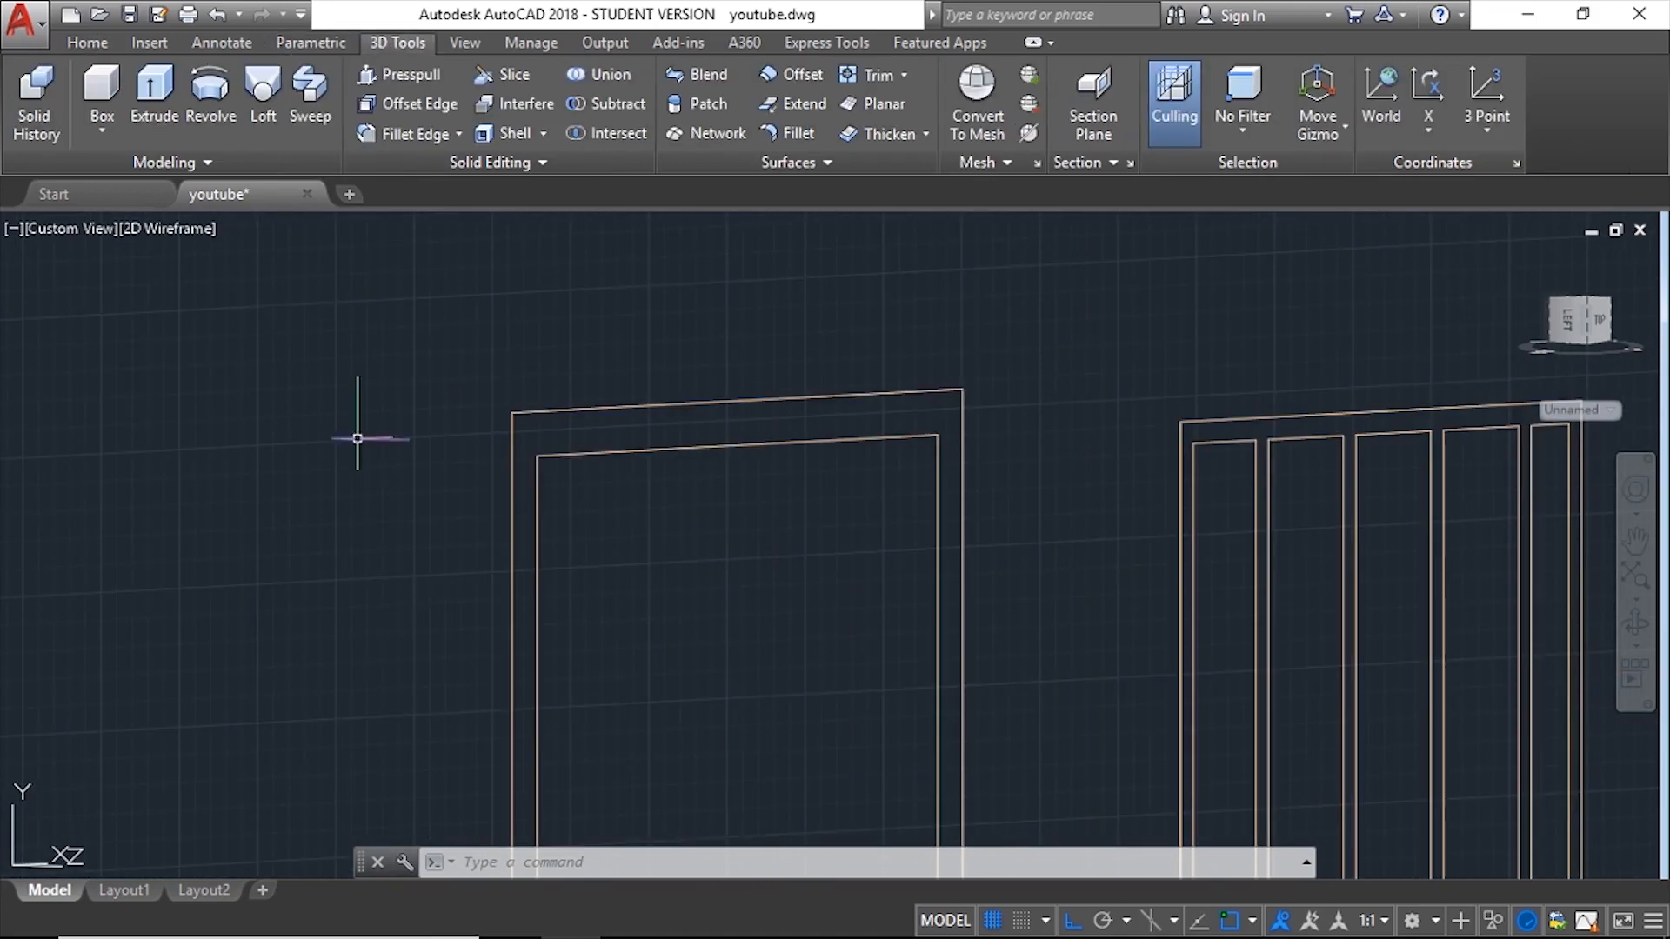
click(400, 75)
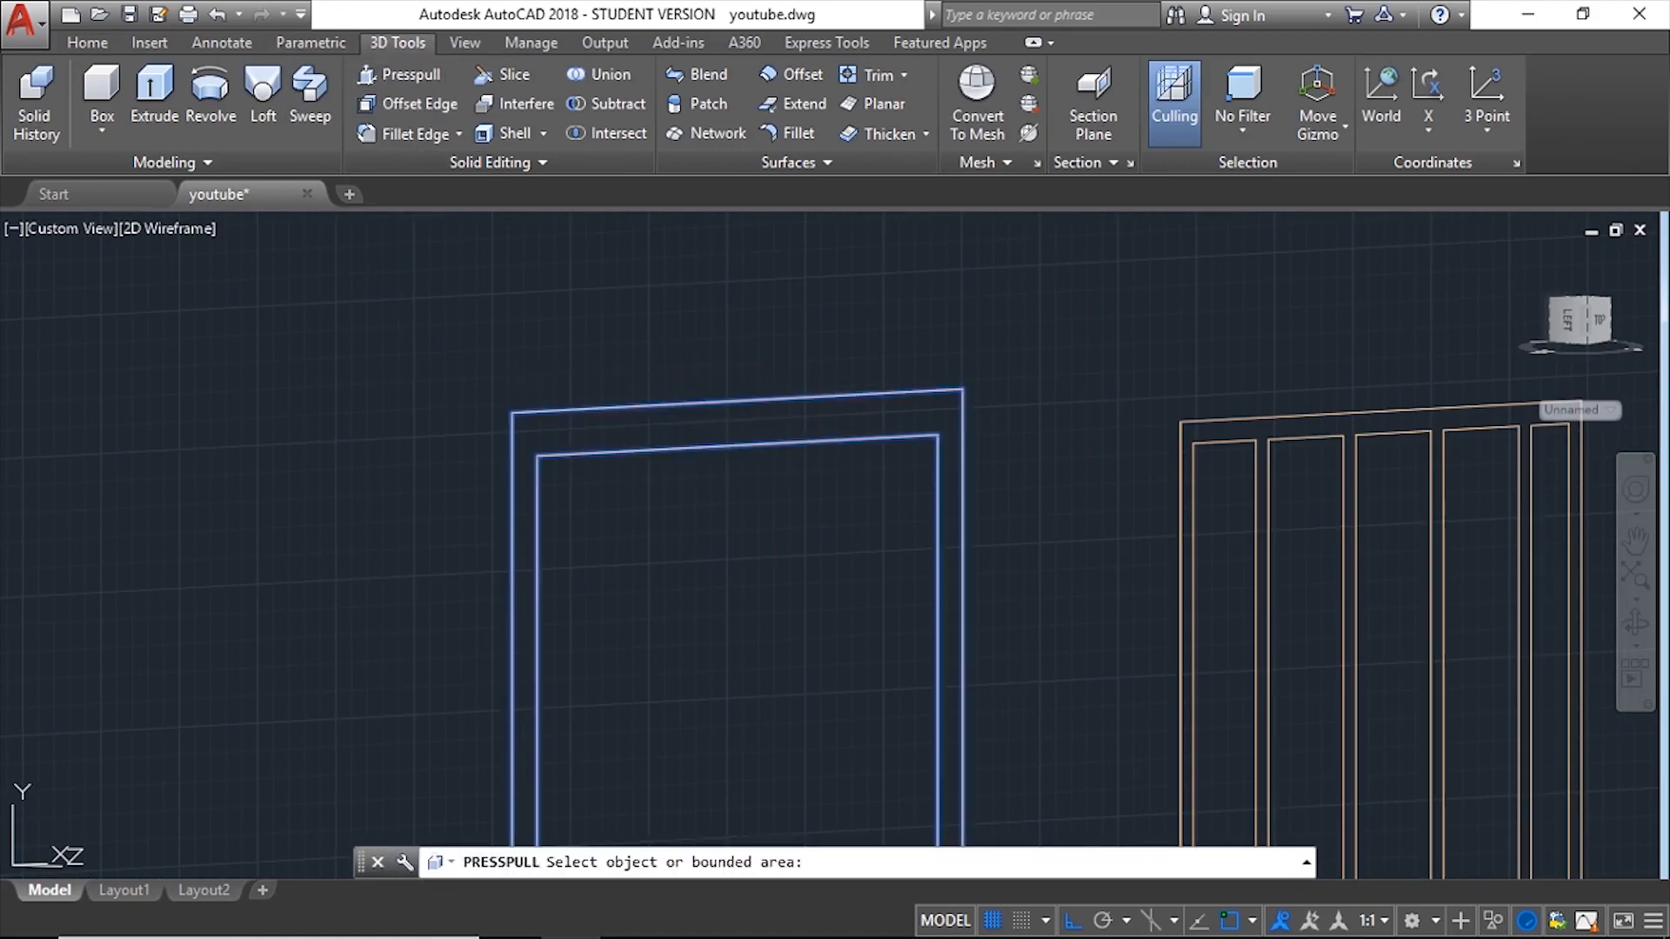
click(737, 672)
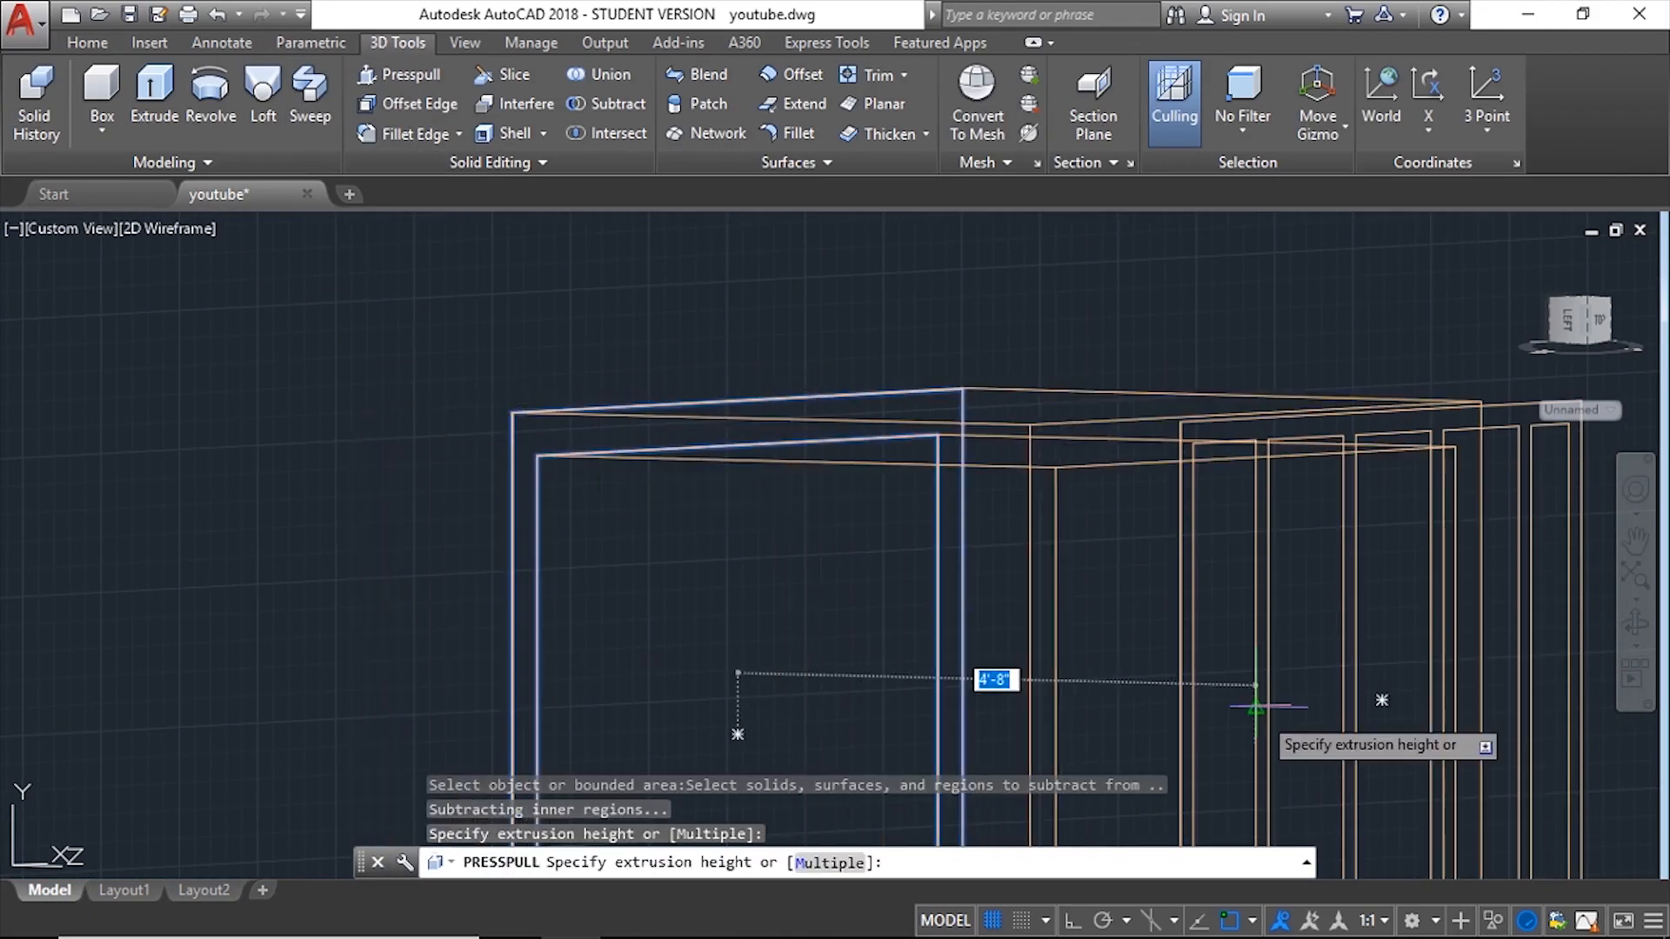
key(Return)
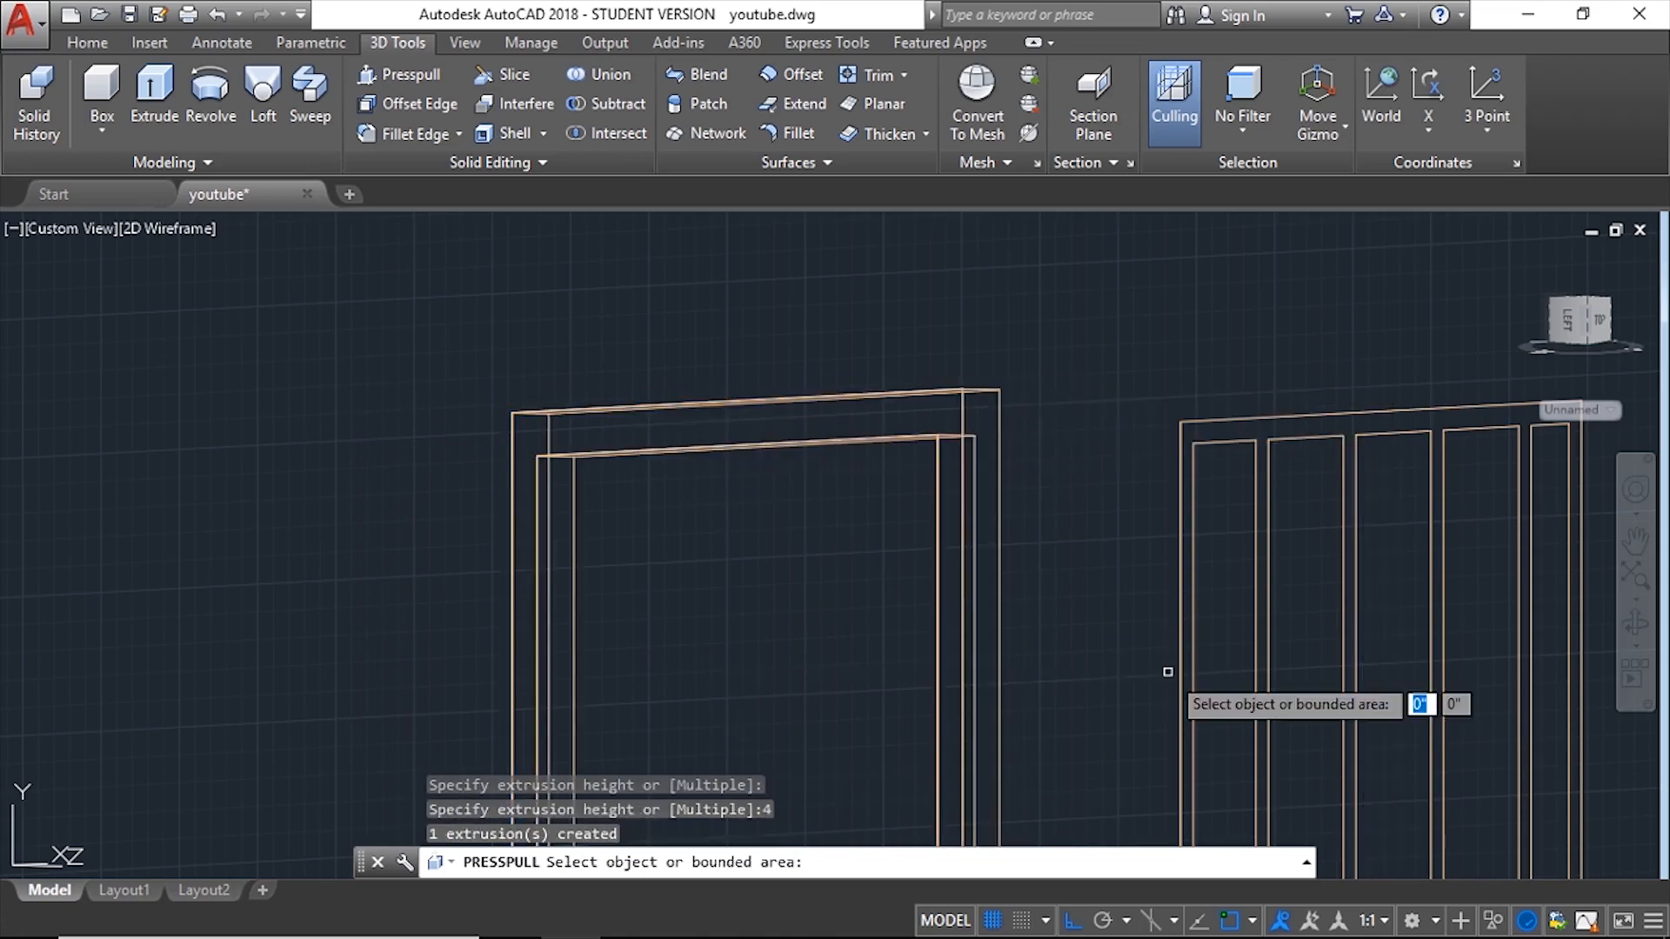
Step: Presspull the outlined grille's border and bars as one bounded area by 3 inches
scroll(678, 661, down, 5)
scroll(783, 622, up, 6)
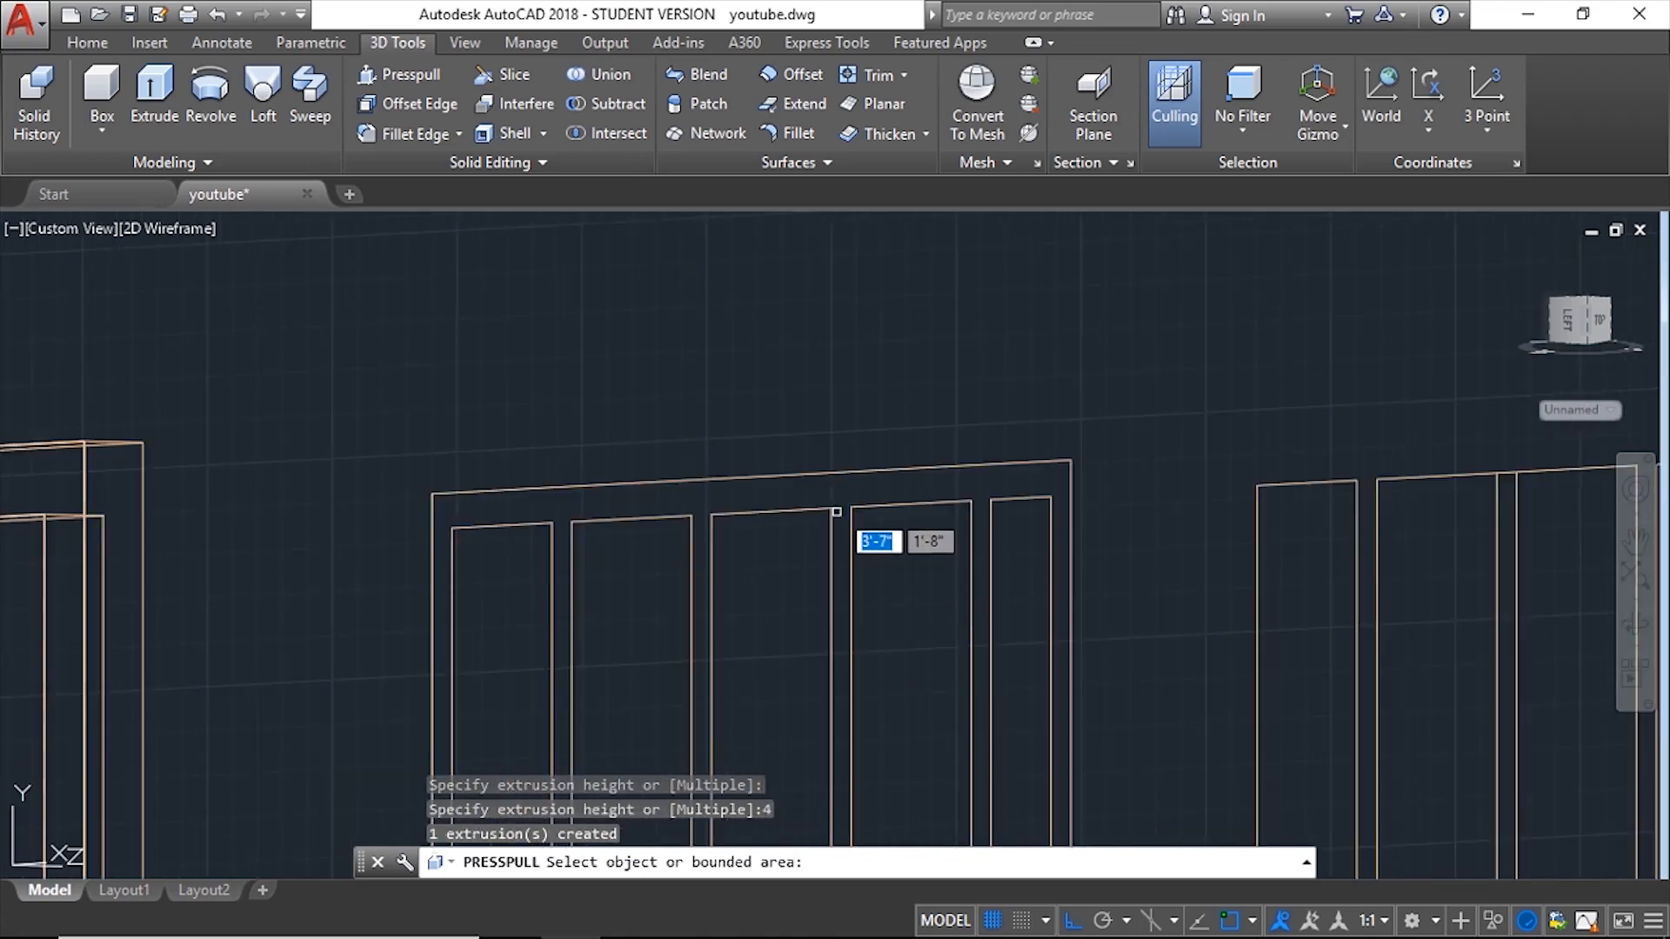
scroll(834, 492, down, 4)
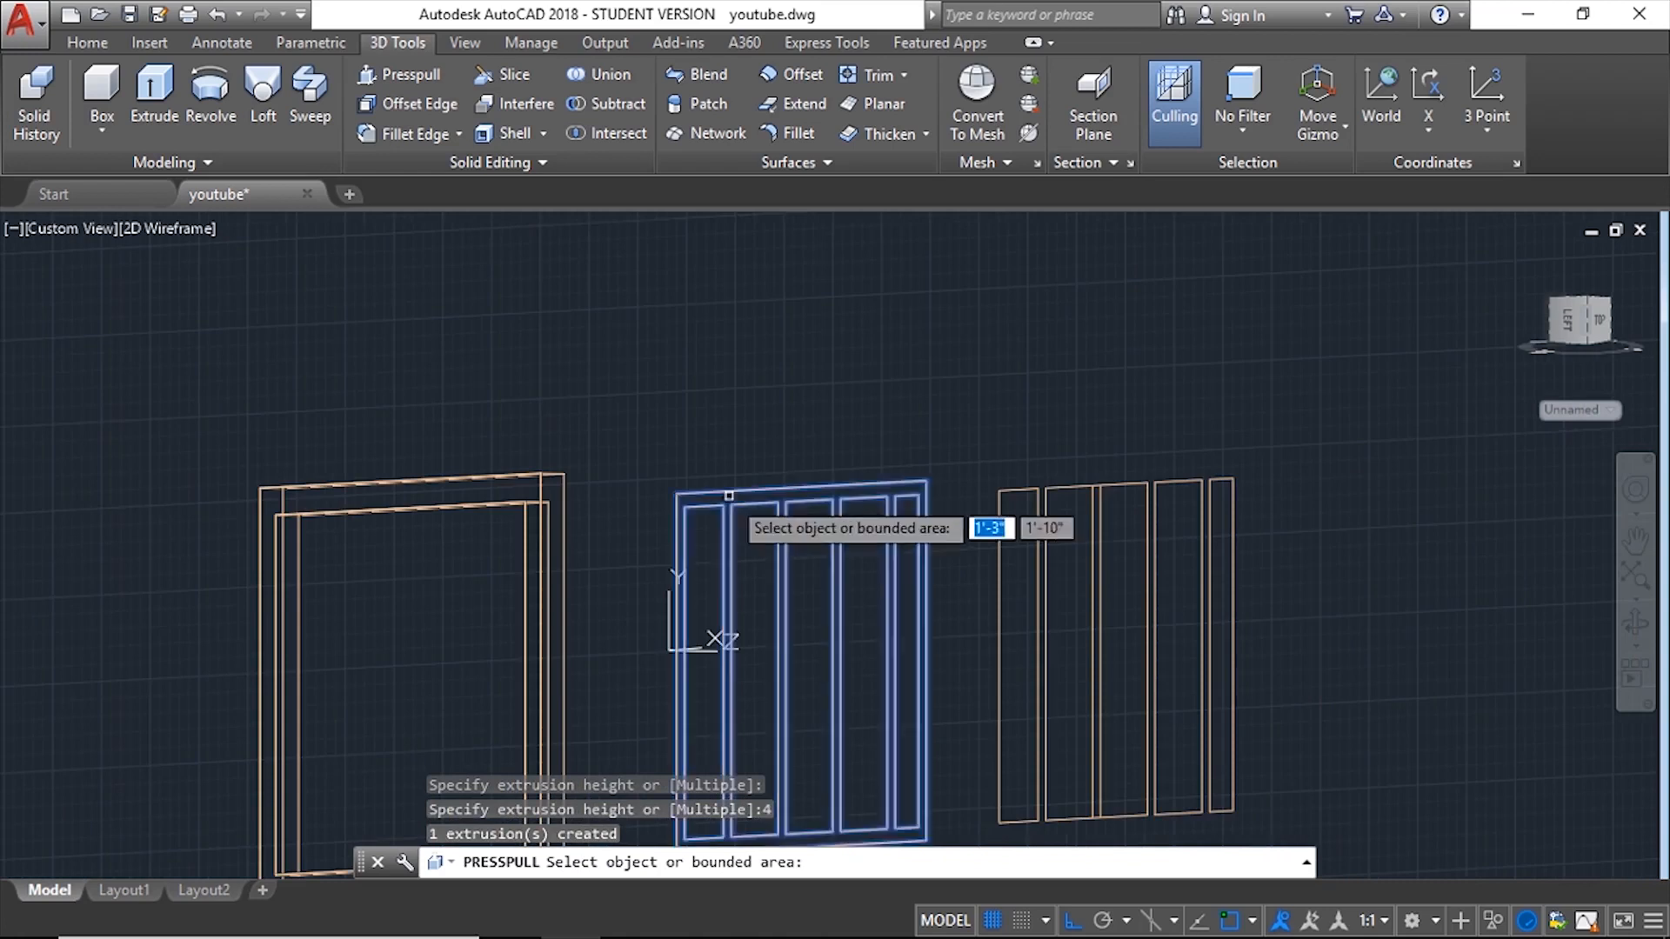
click(802, 667)
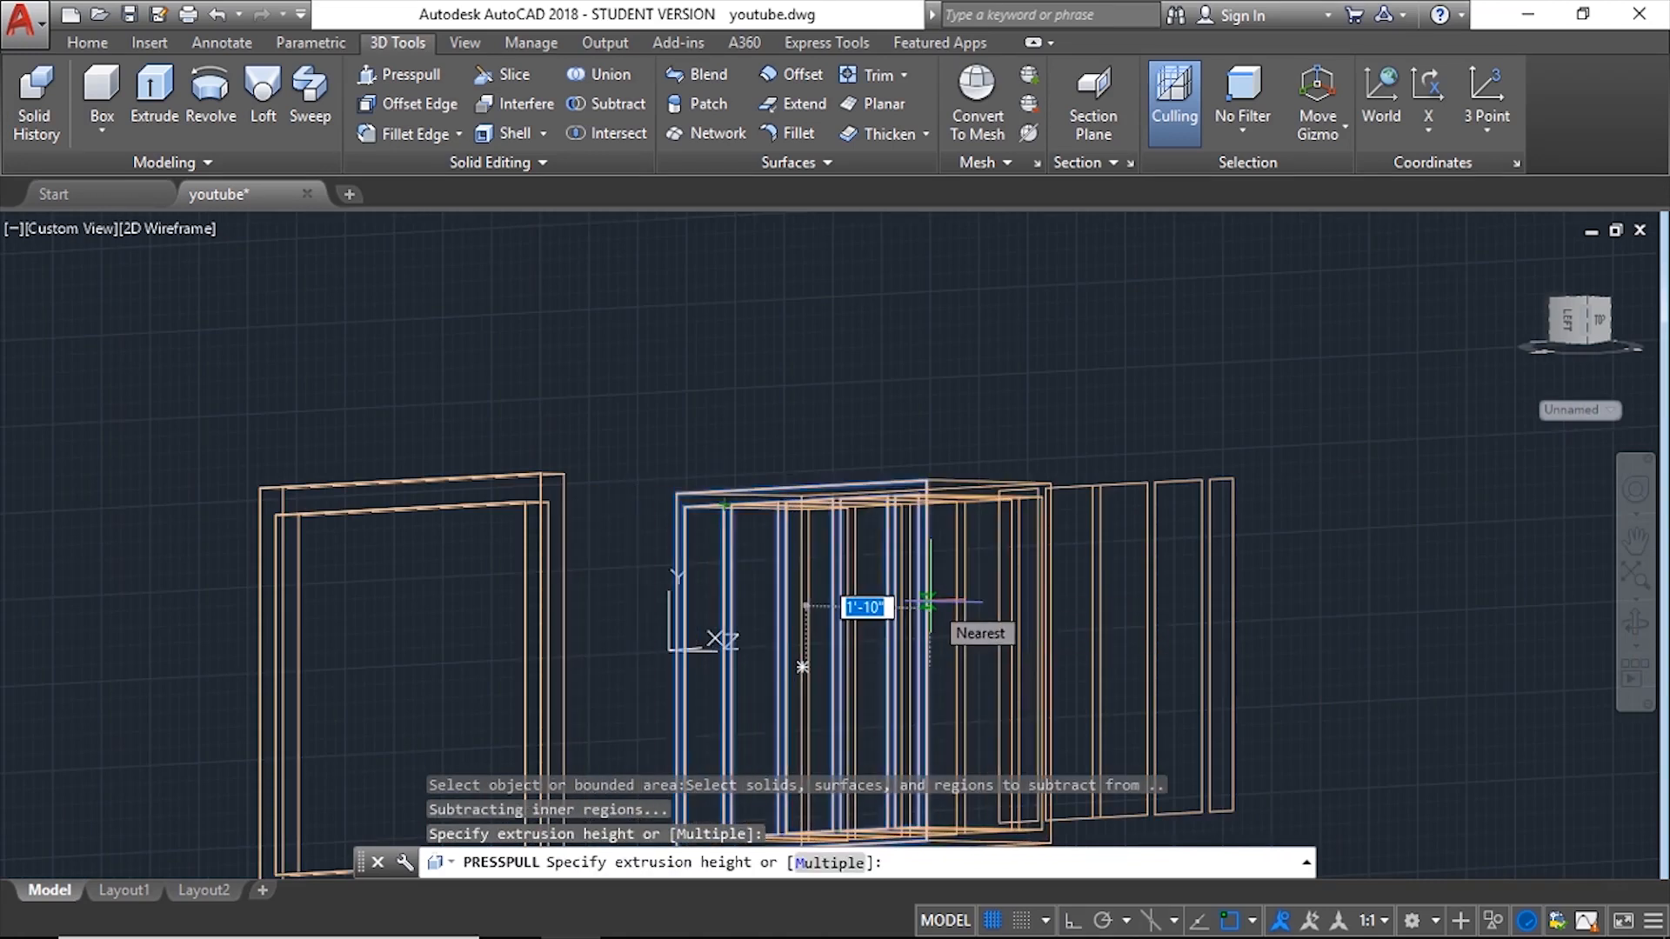
text(3)
key(Return)
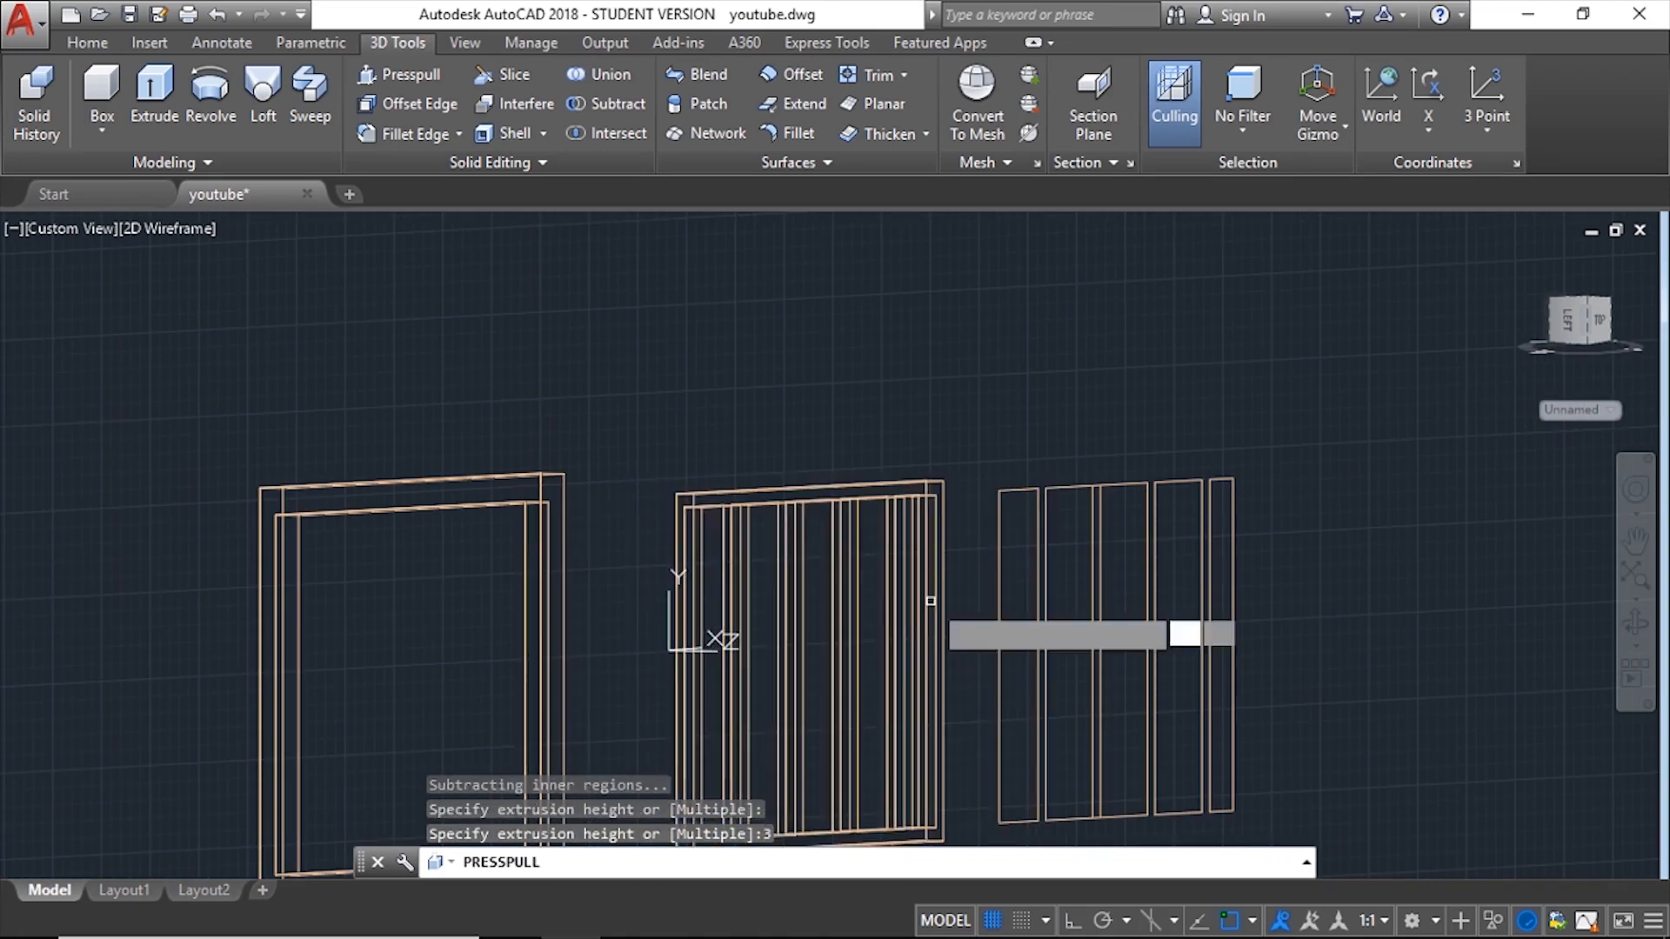
Step: Presspull the five separate glass panes together by 2 inches
click(1025, 578)
key(Escape)
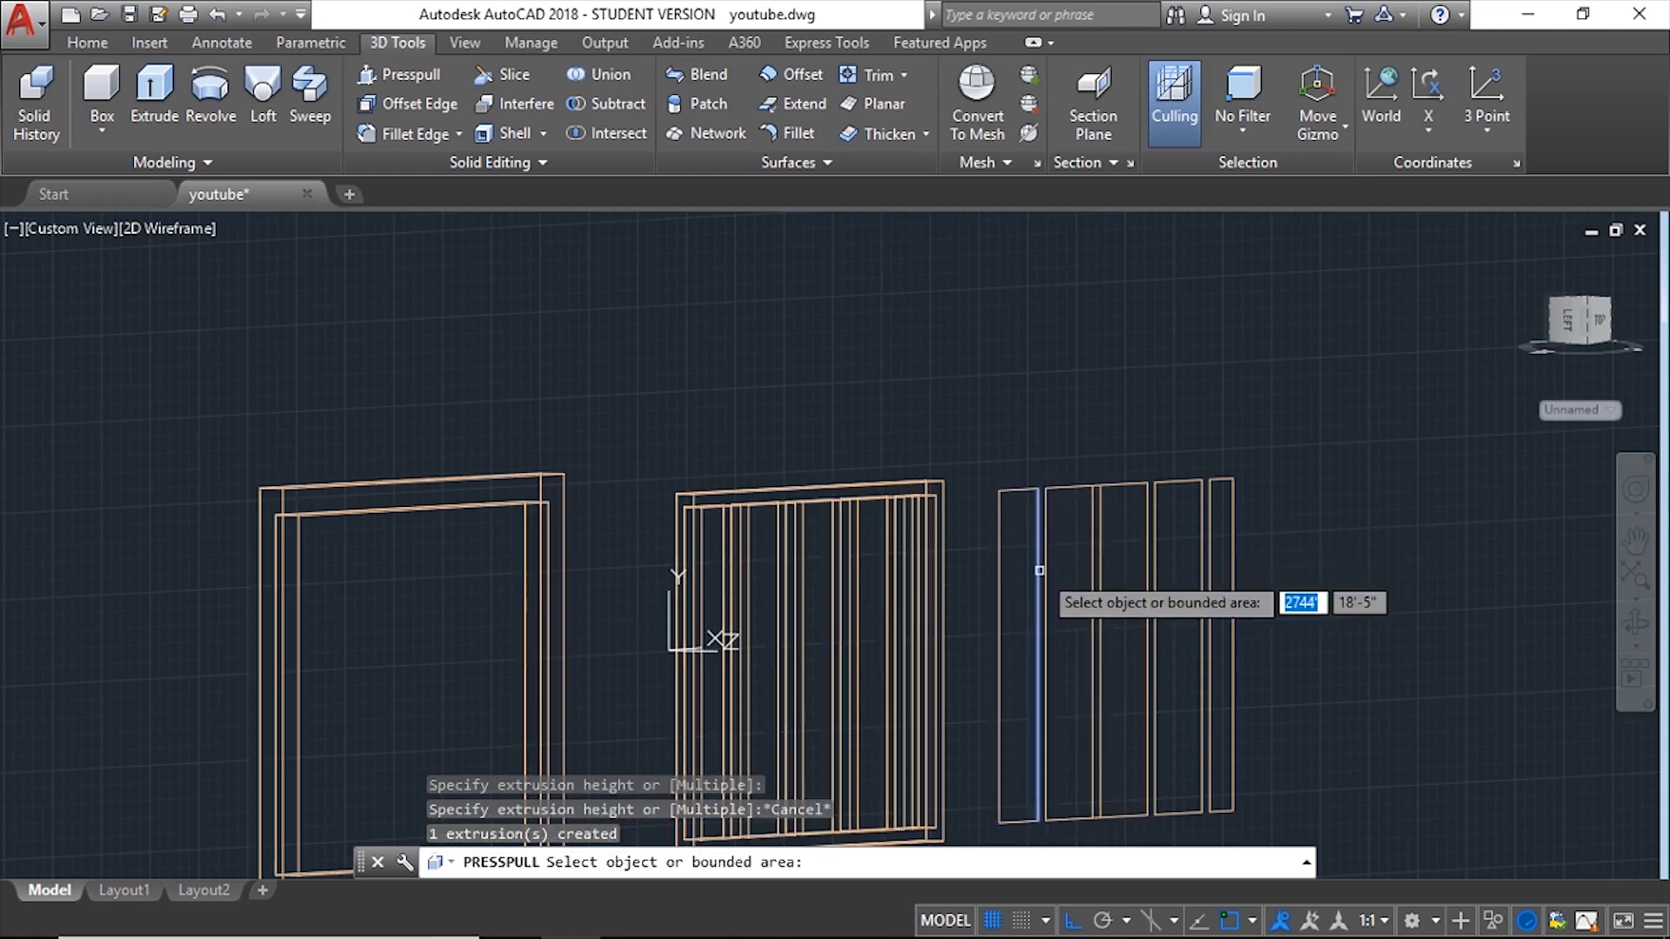
click(1014, 565)
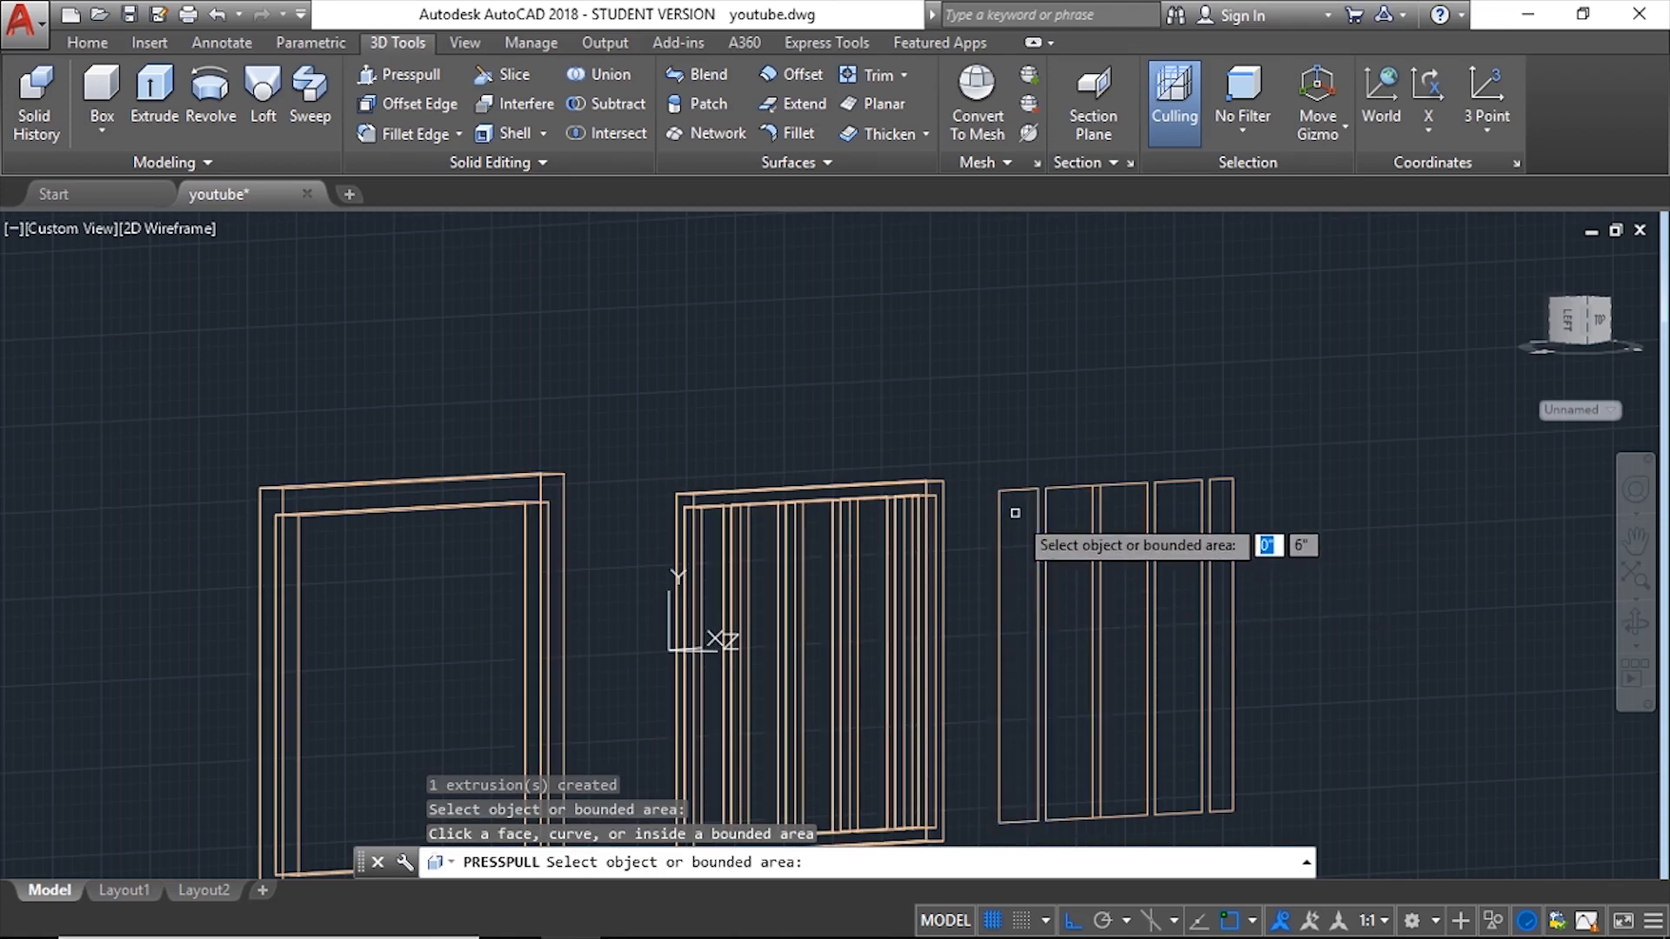
click(1018, 550)
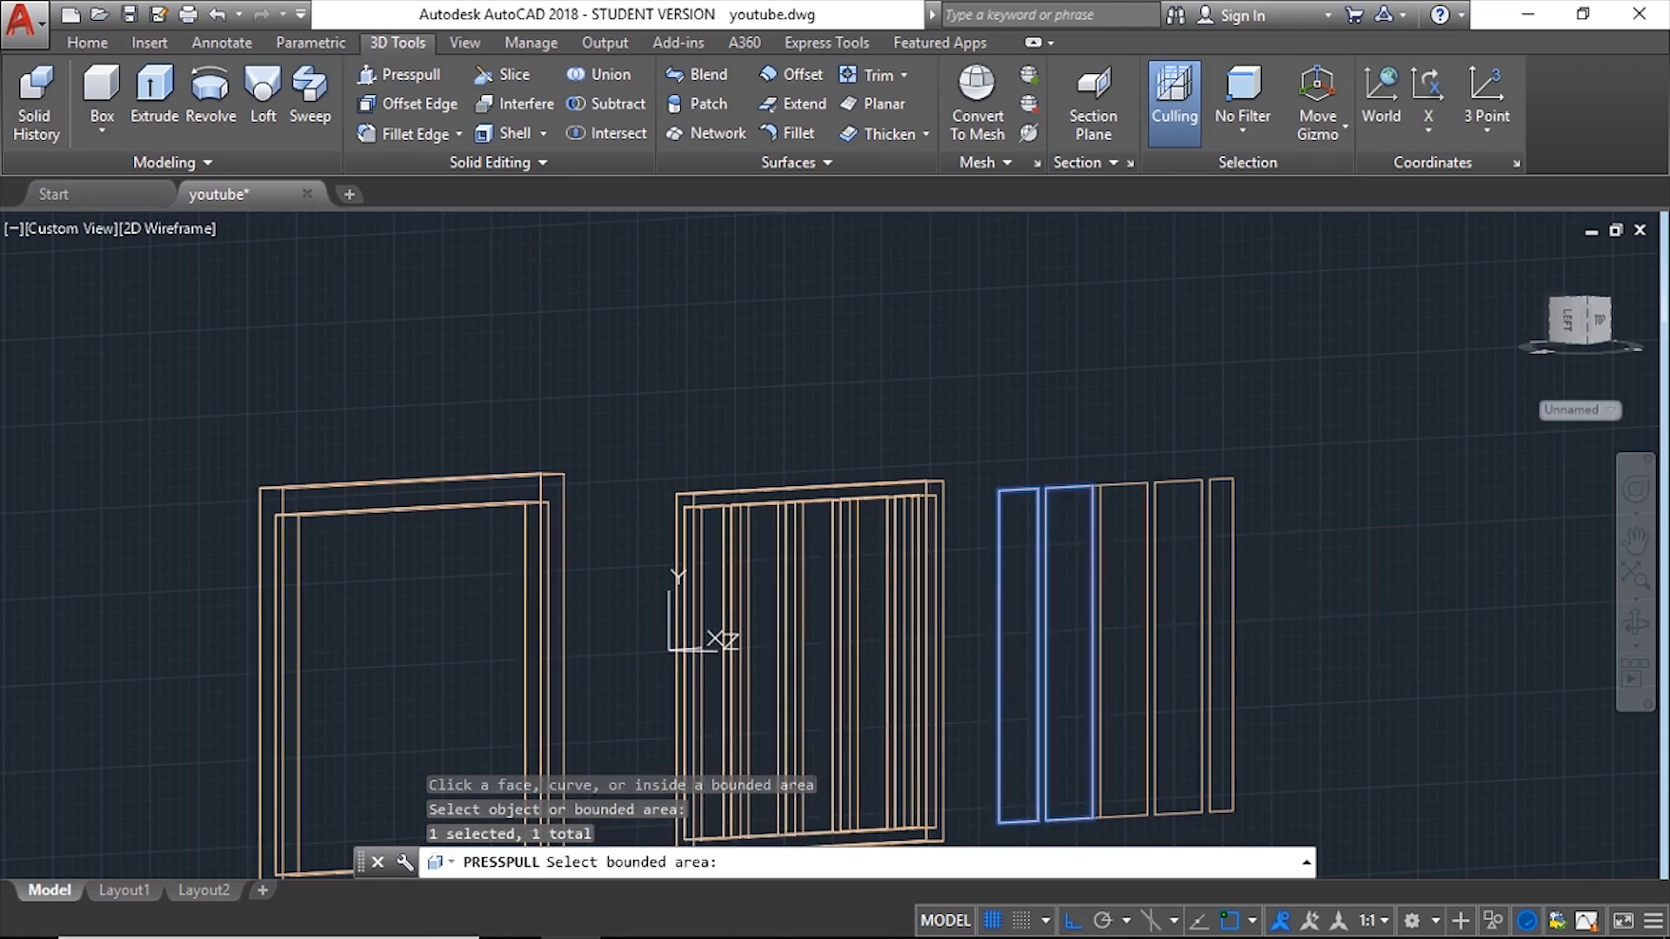
click(1086, 554)
click(1140, 551)
click(1177, 551)
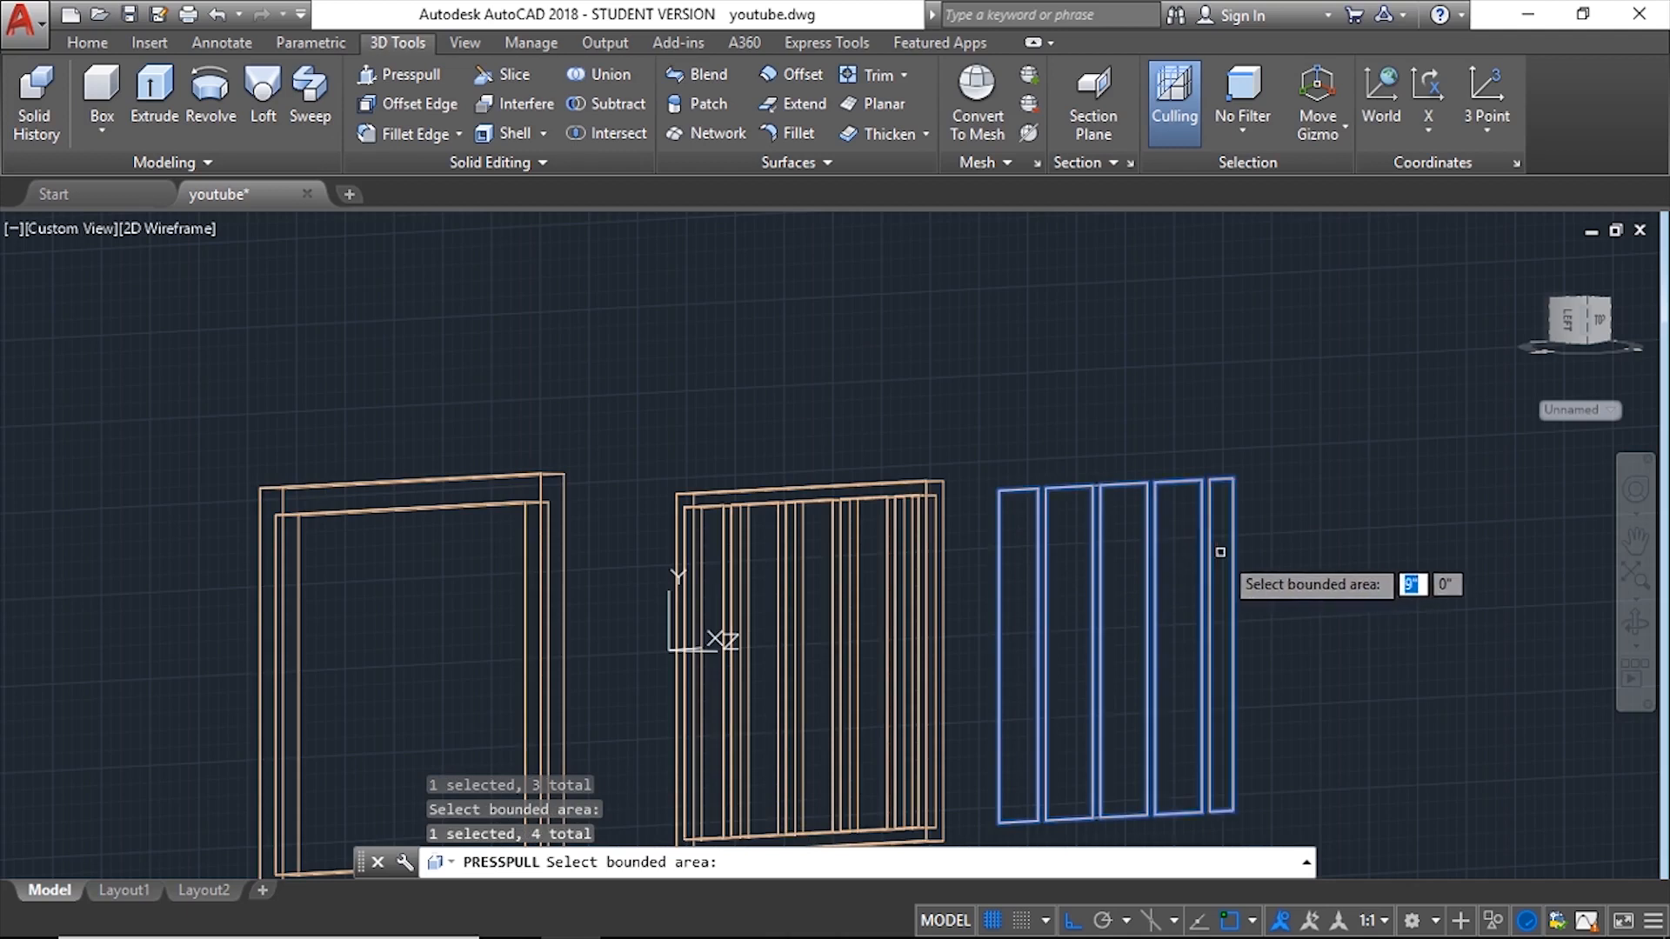
click(1222, 551)
key(Return)
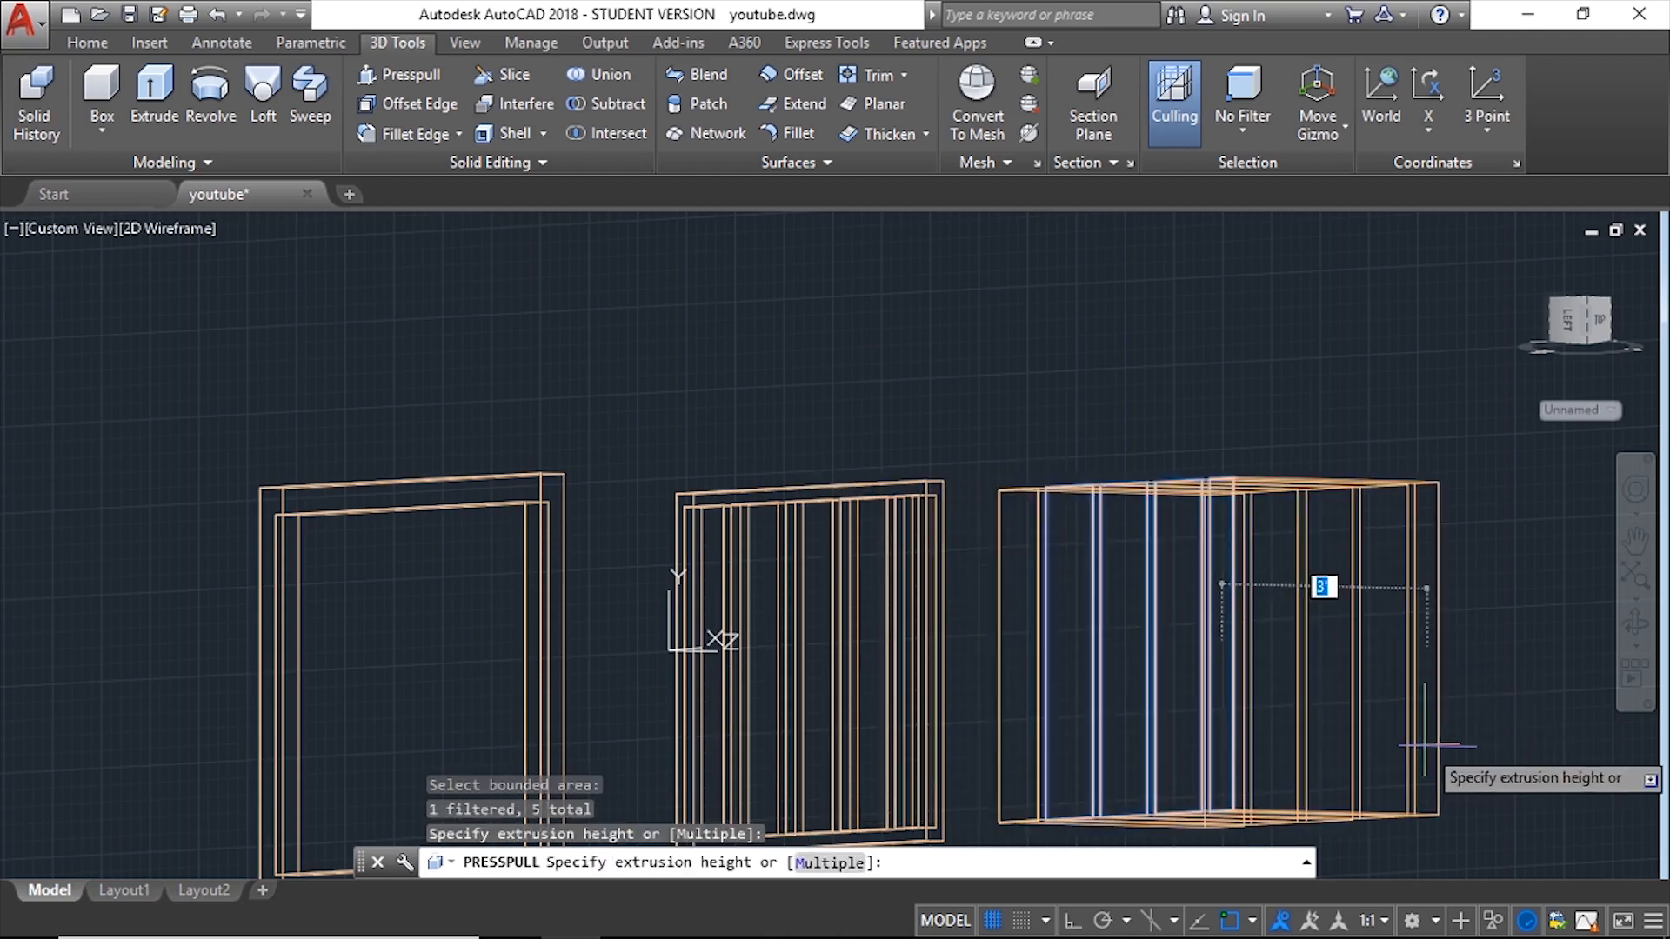
text(2)
key(Return)
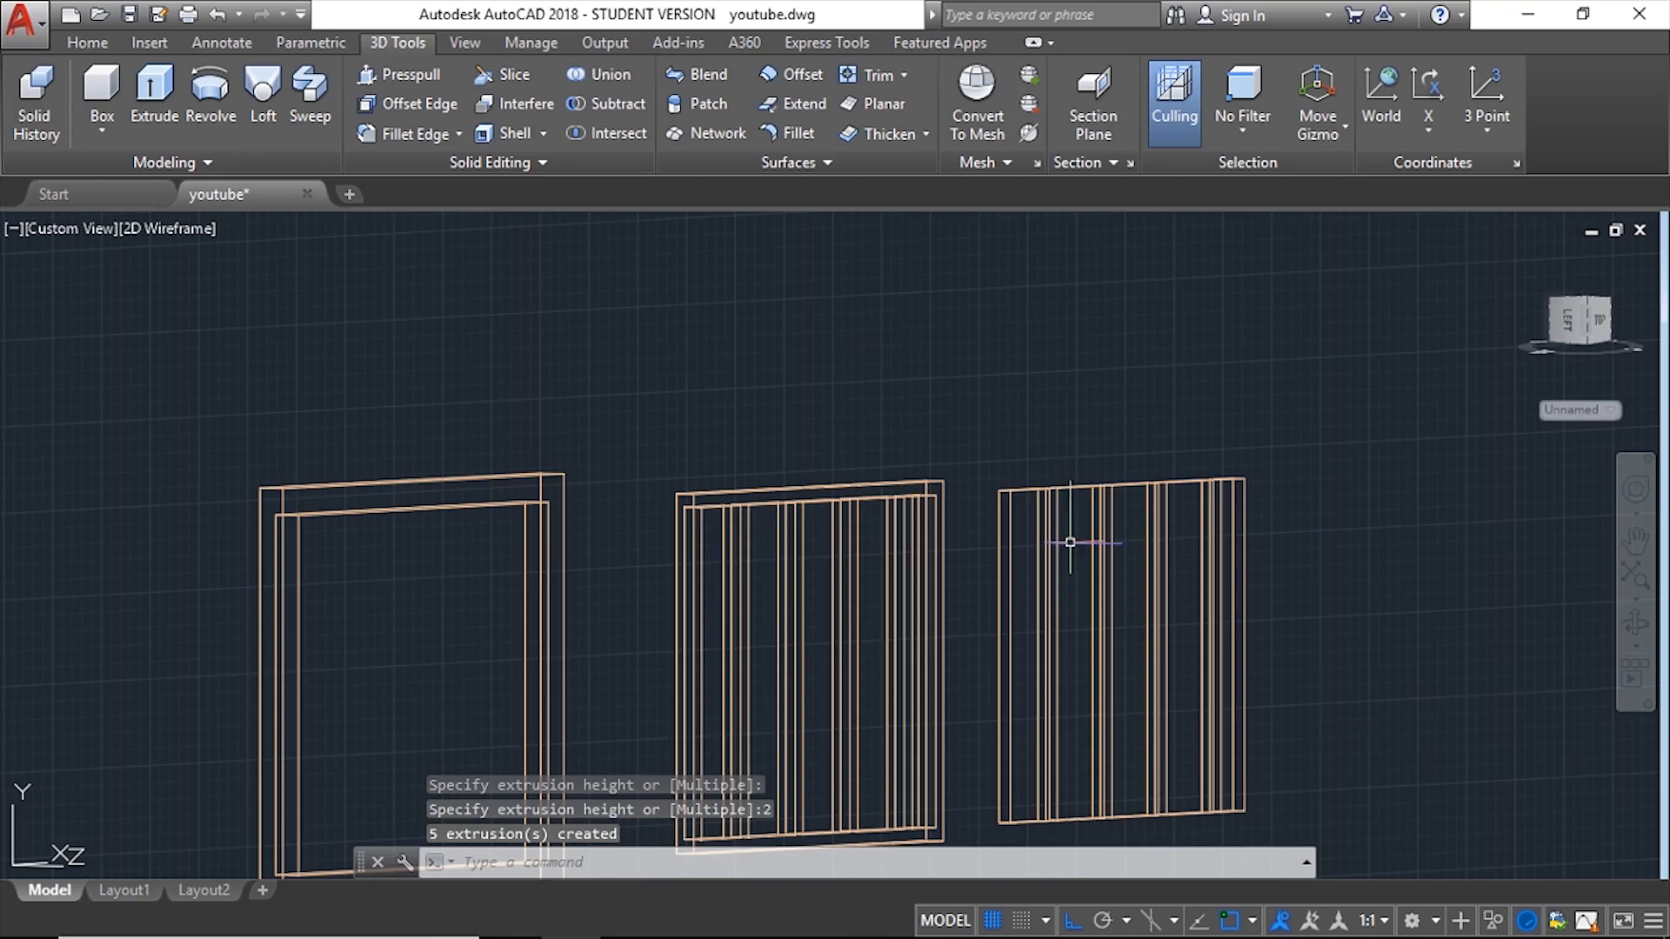
Step: Switch the visual style to Shaded and orbit around the frame, grille and panes to inspect them
shift+middle_drag(1167, 492, 1130, 556)
scroll(809, 556, down, 2)
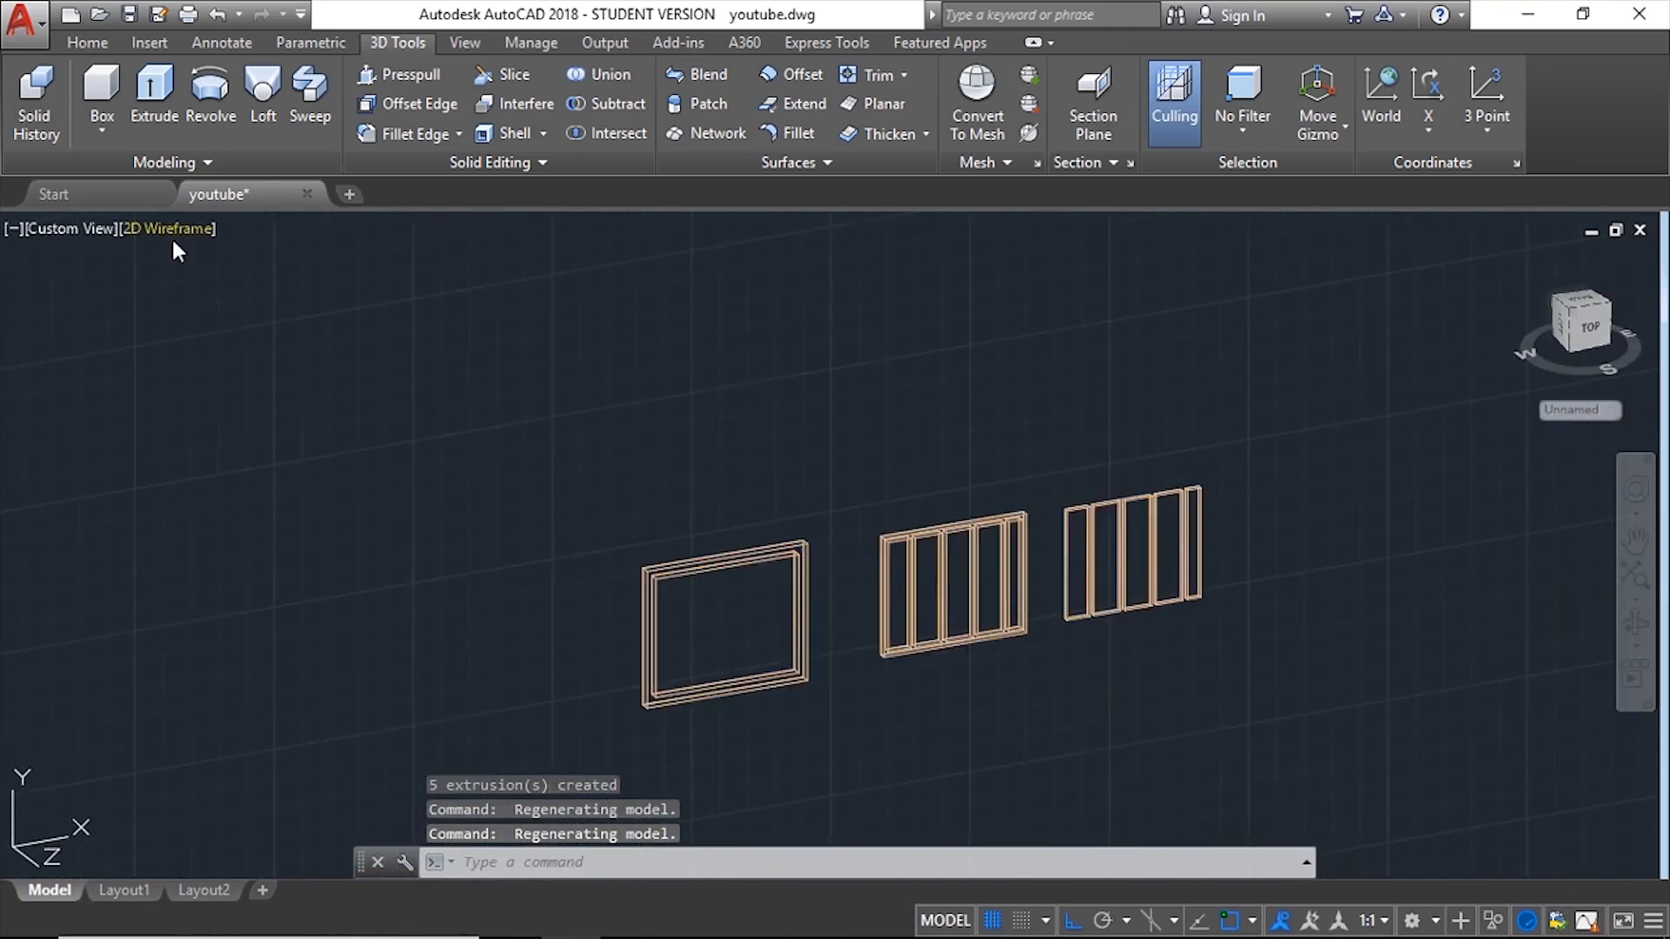
click(170, 229)
click(291, 391)
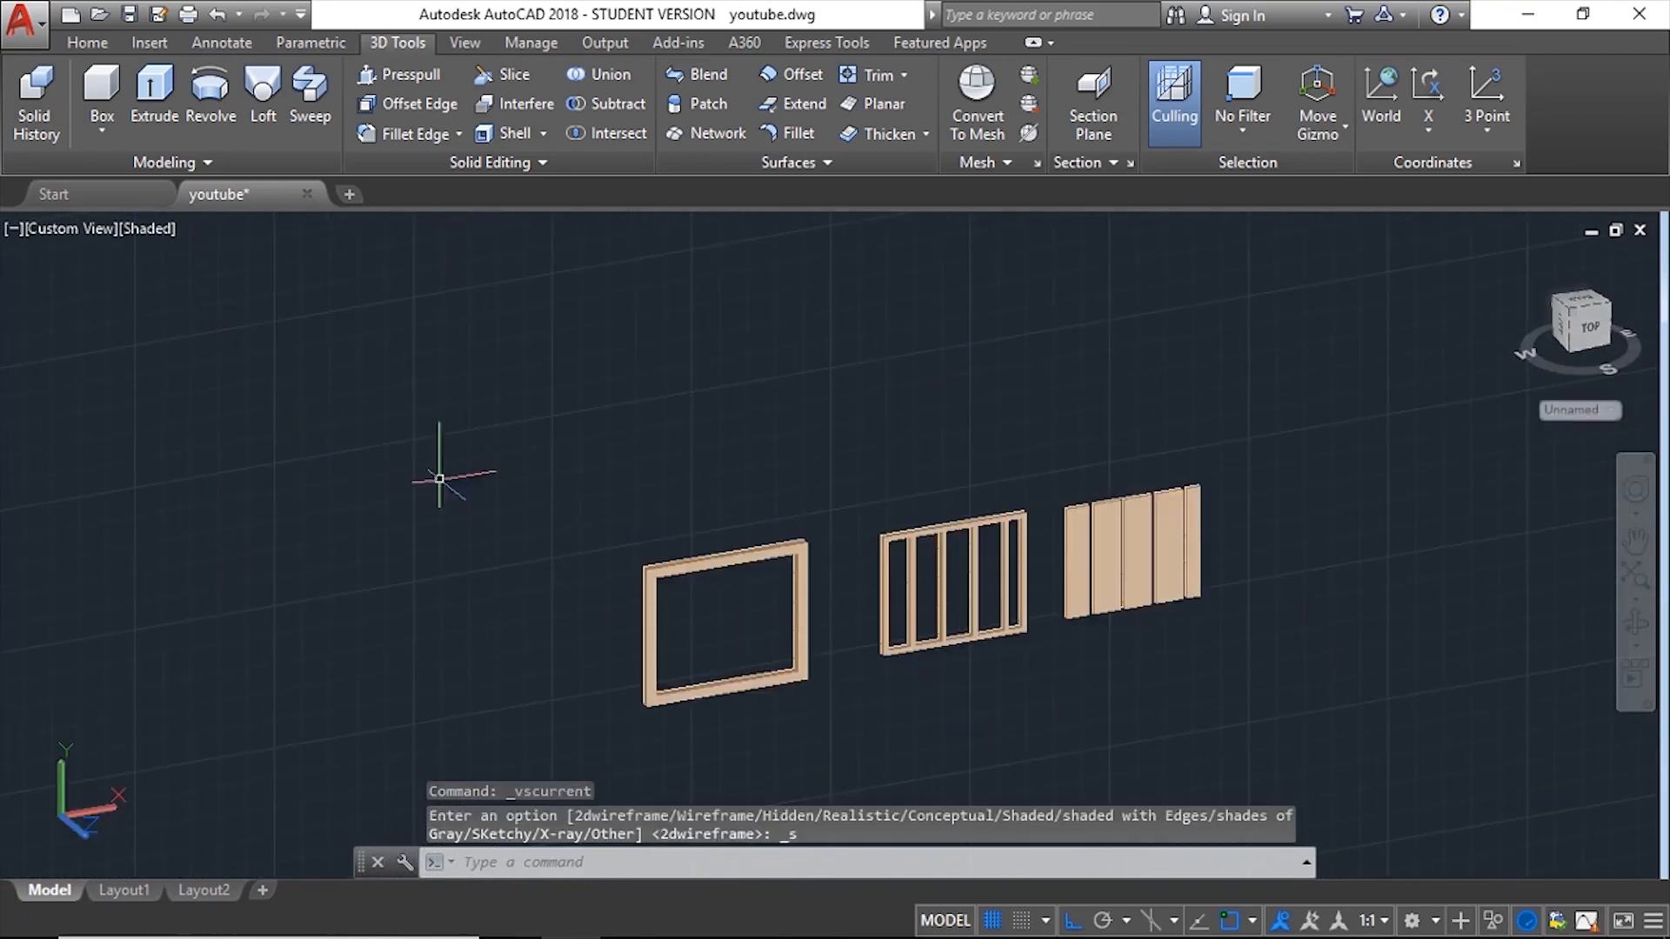
shift+middle_drag(1017, 572, 994, 606)
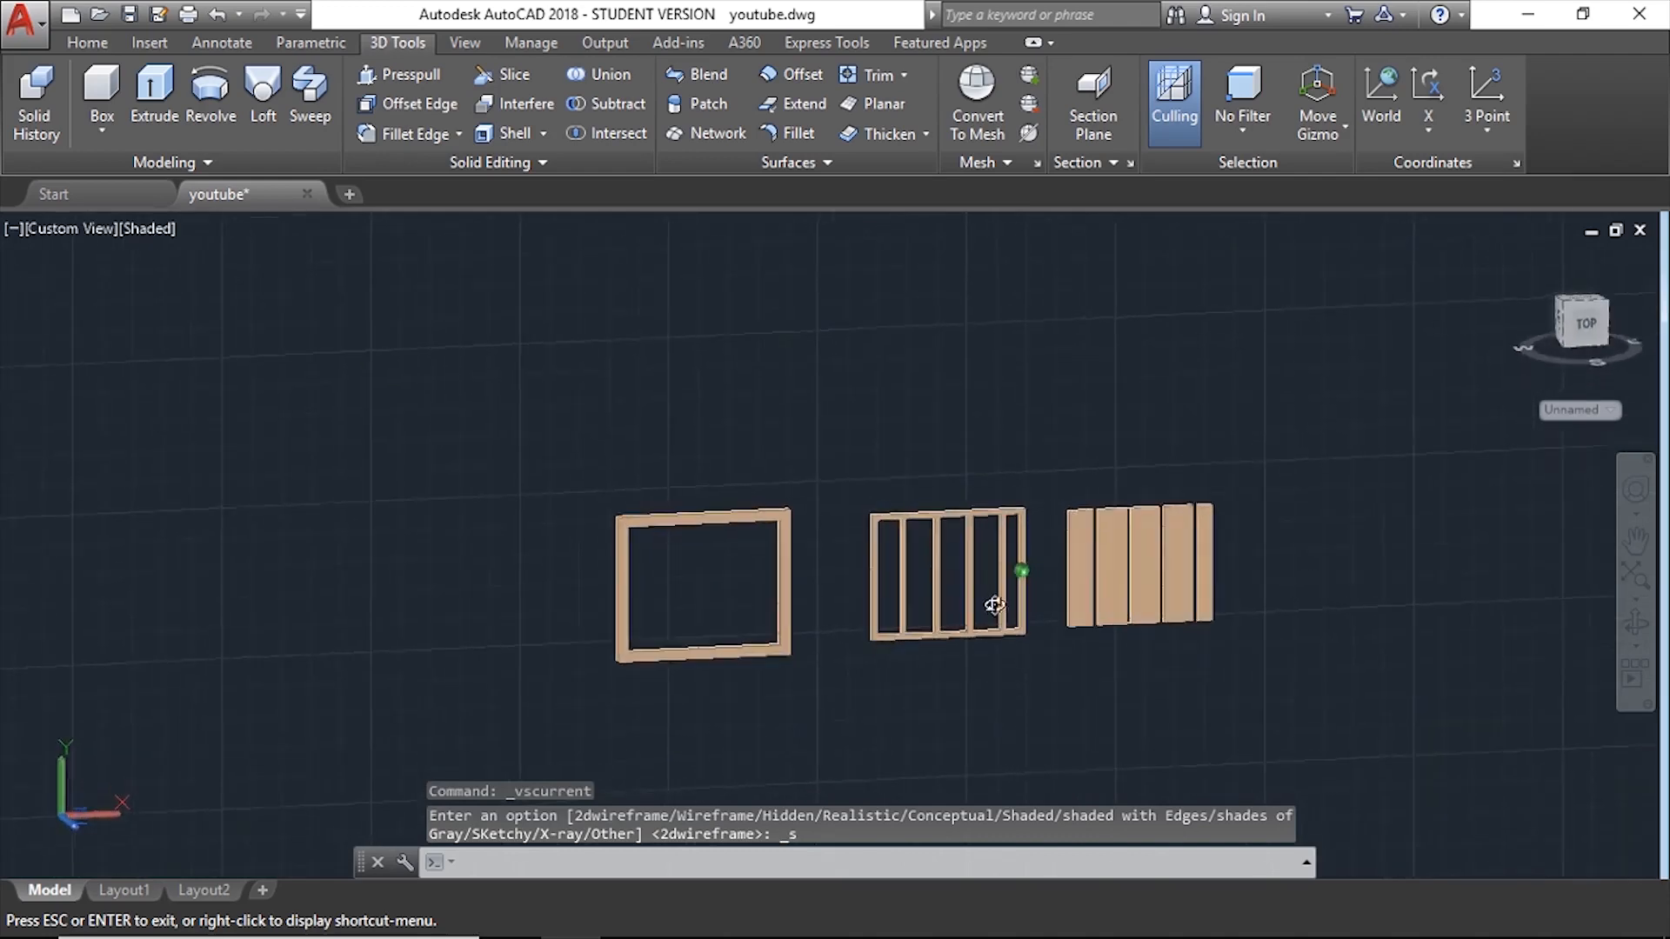
scroll(992, 604, up, 4)
scroll(989, 592, down, 6)
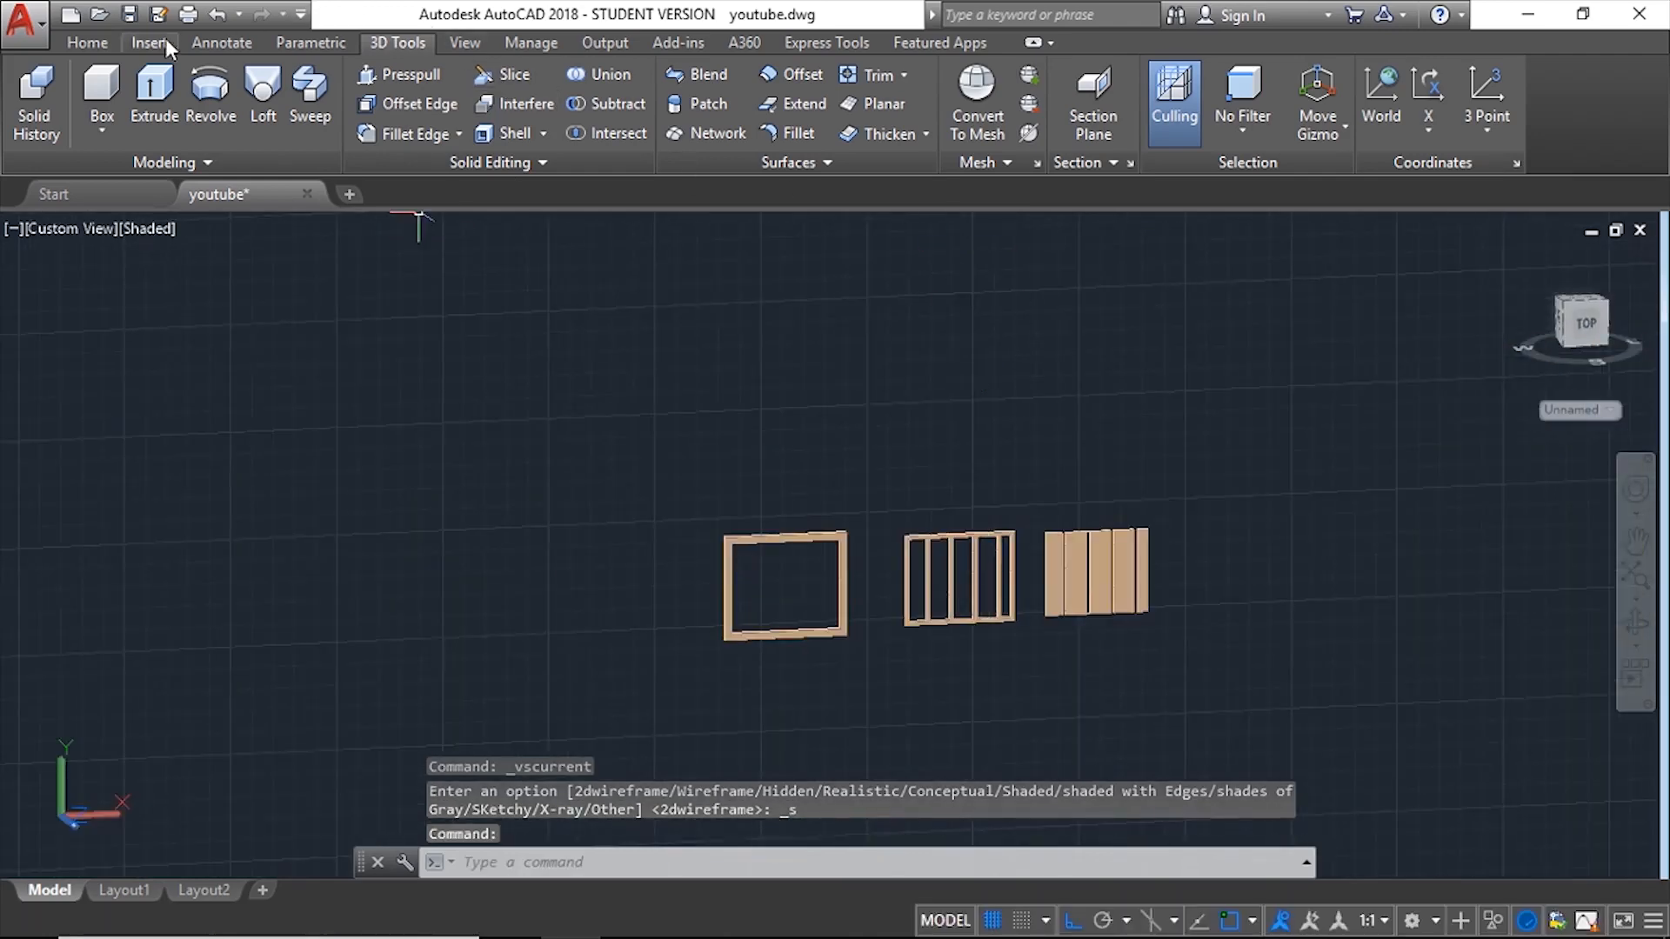
Step: Create a layer named 3d window frame with the dark brown true color 109,53,3
click(87, 42)
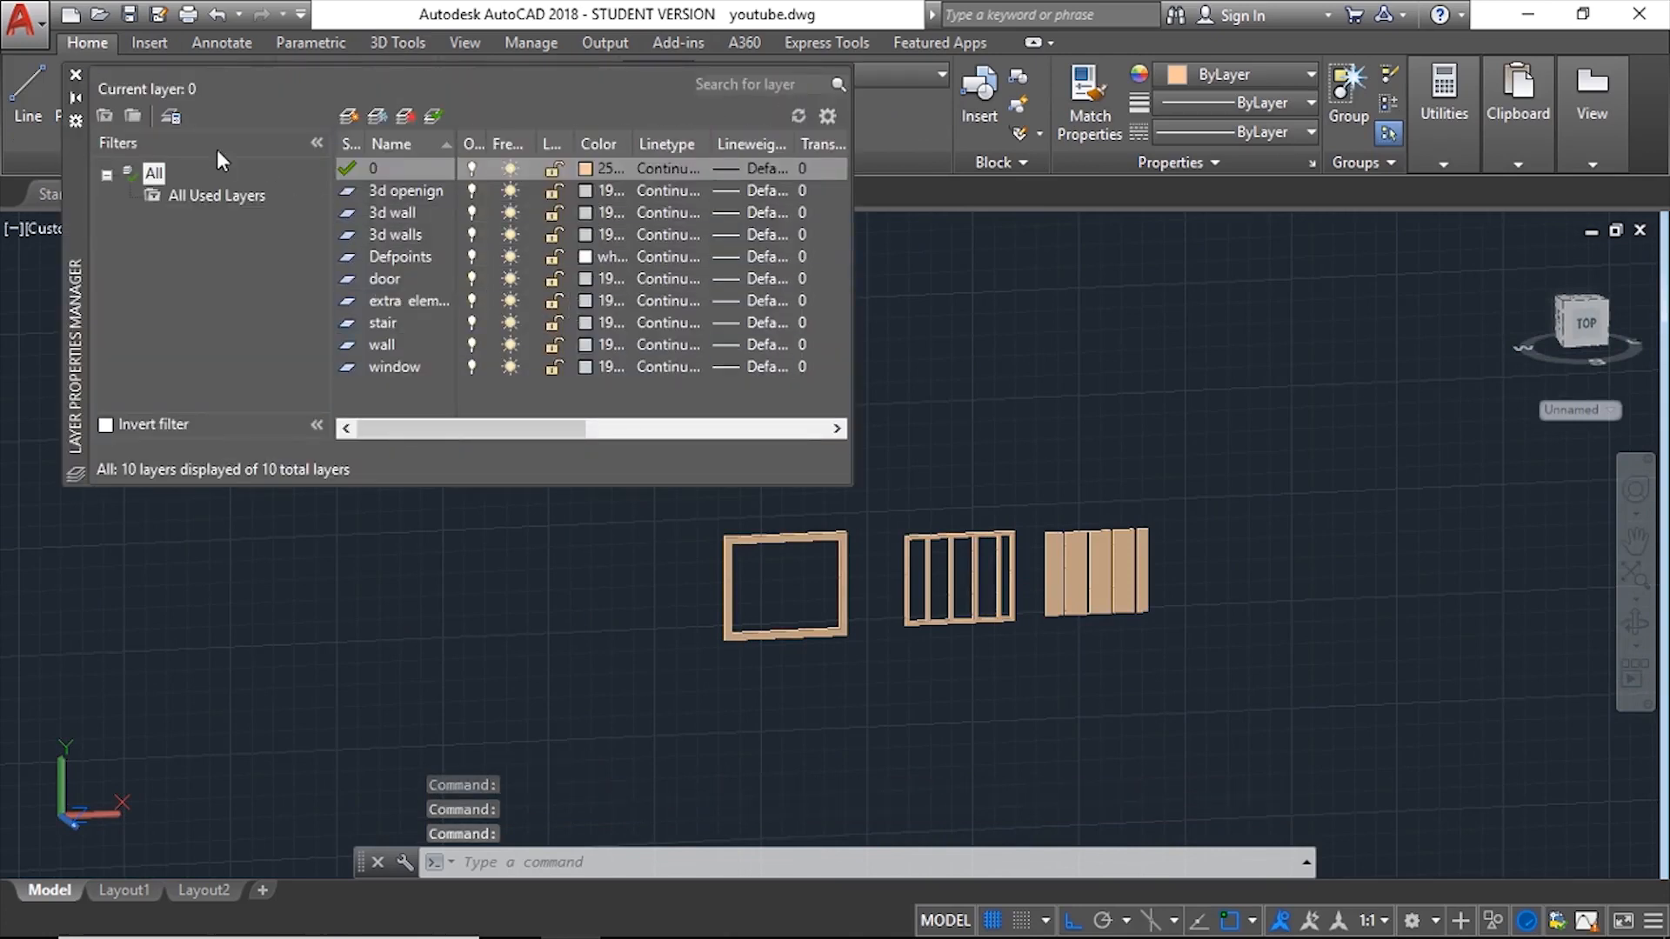
click(349, 116)
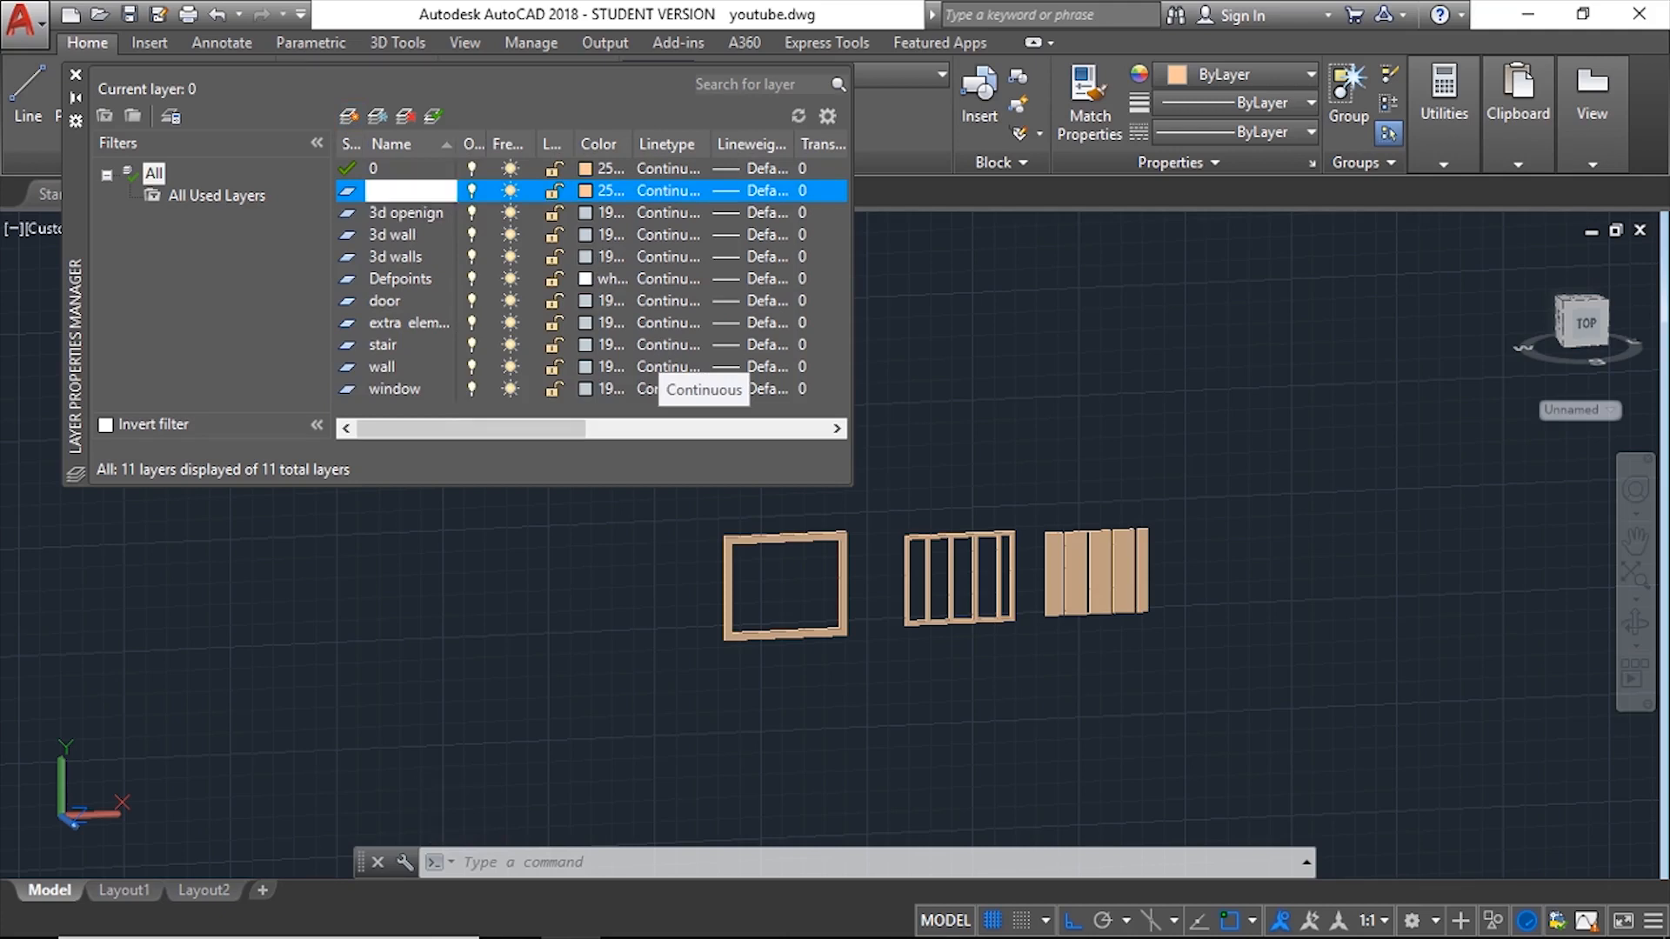
key(Return)
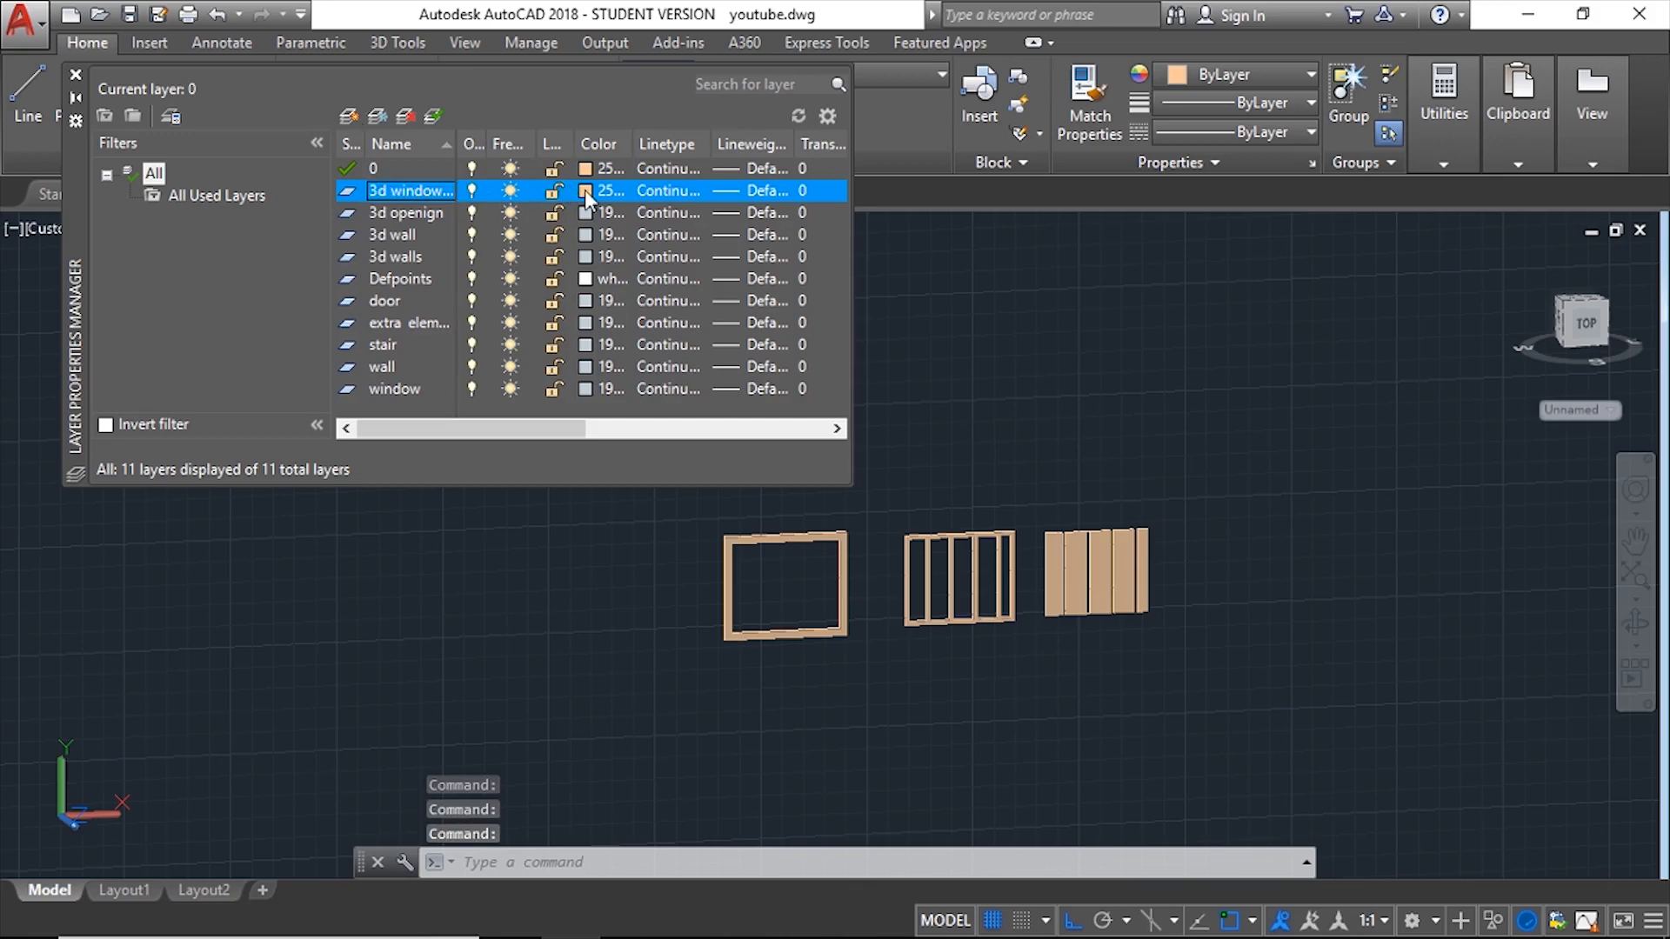
click(584, 190)
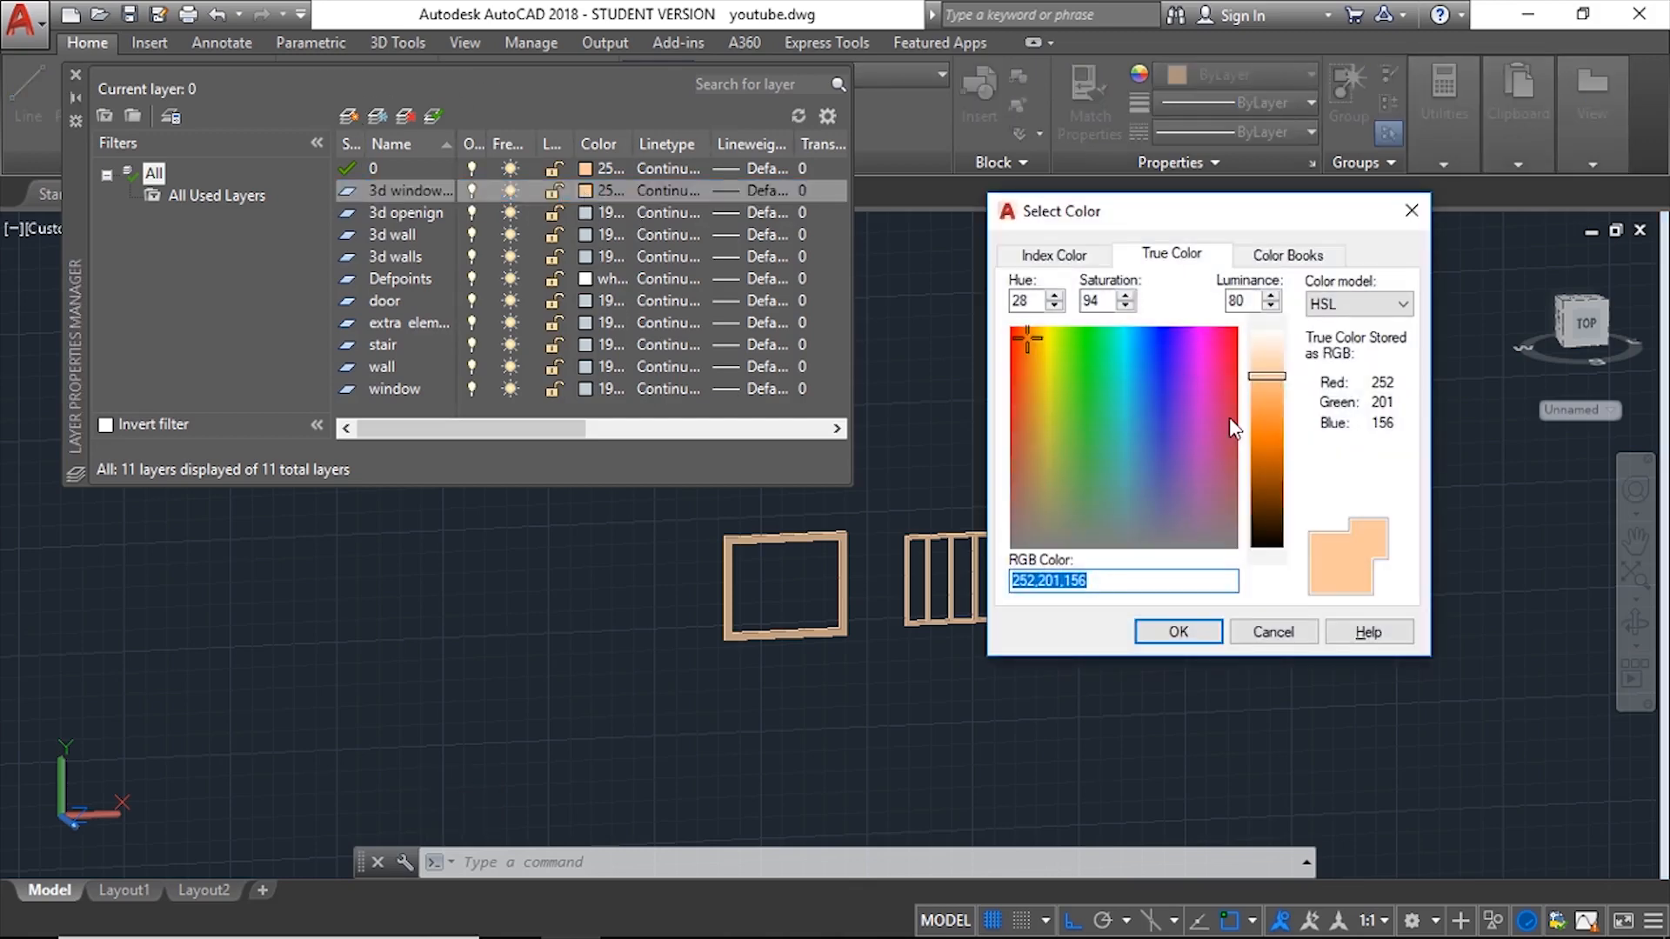
drag(1256, 467, 1270, 505)
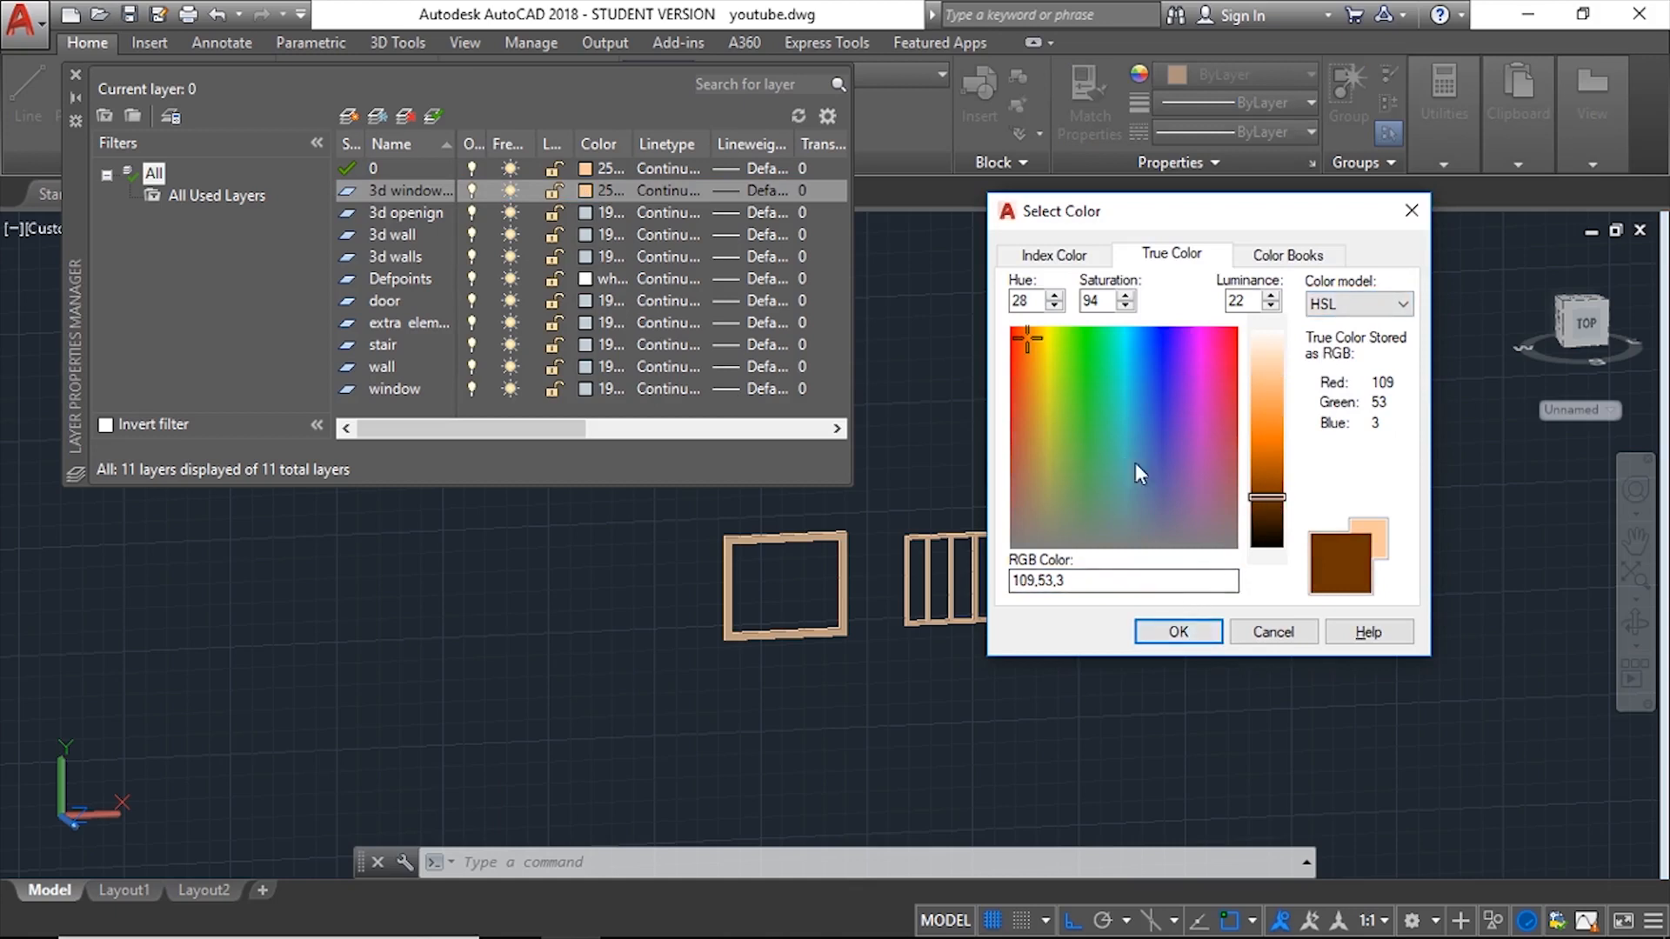
click(1181, 628)
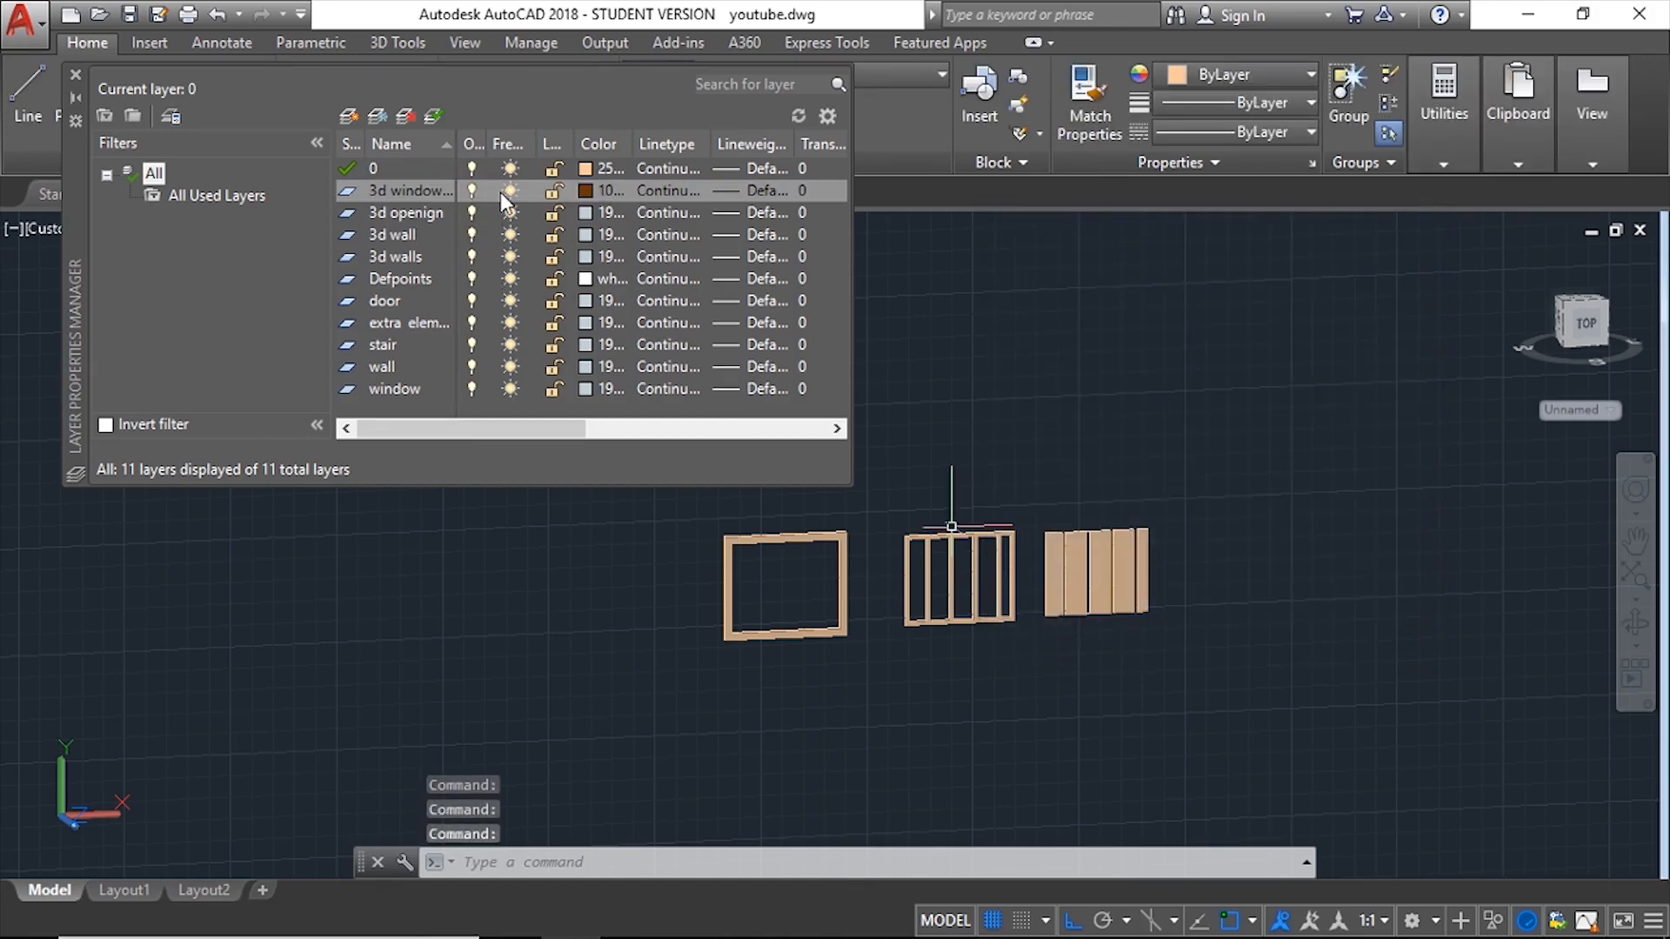
Step: Create a layer named 3d glass frame with a golden true color of hue 46, saturation 63 and luminance 42
click(349, 116)
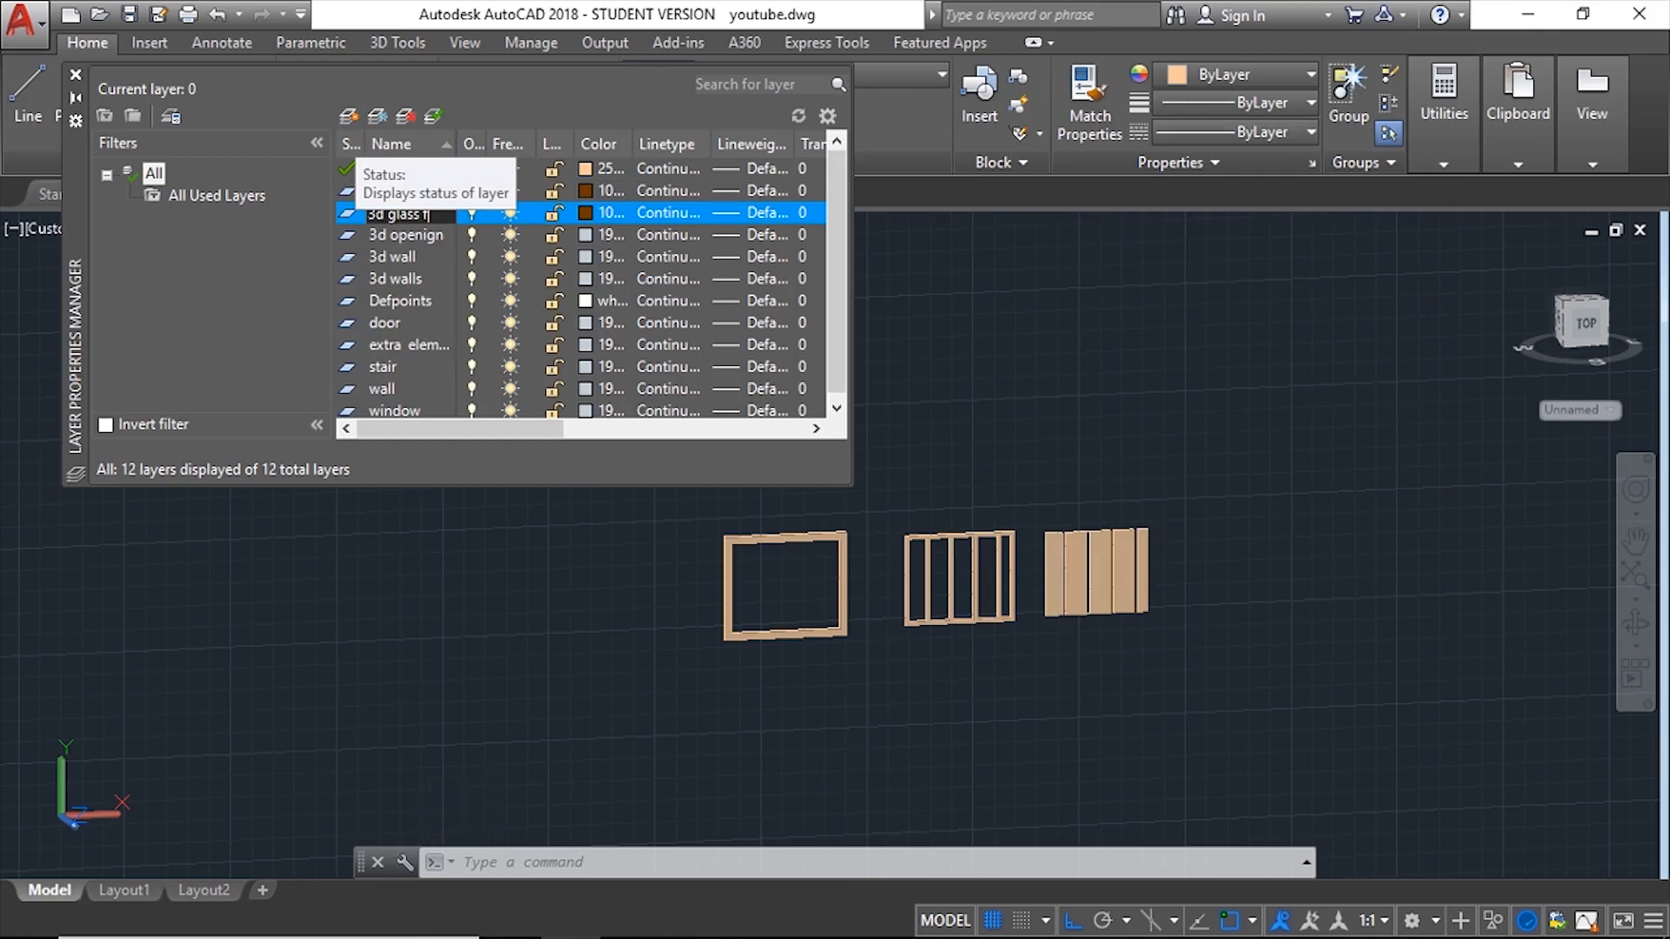
click(587, 217)
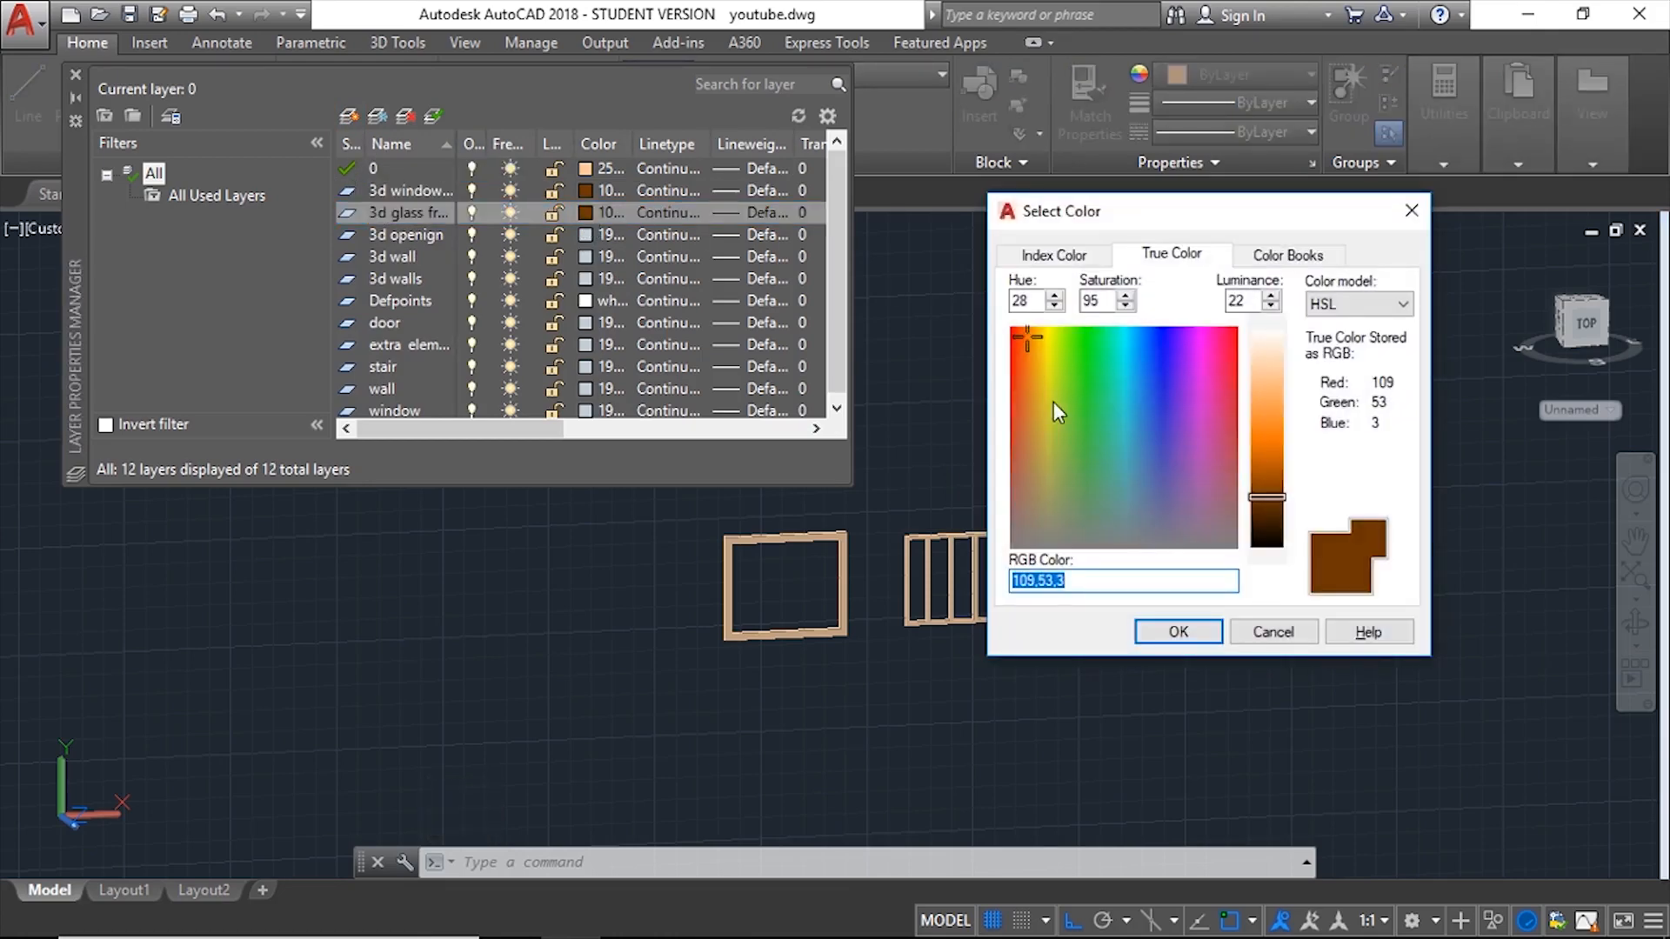
drag(1190, 400, 1197, 520)
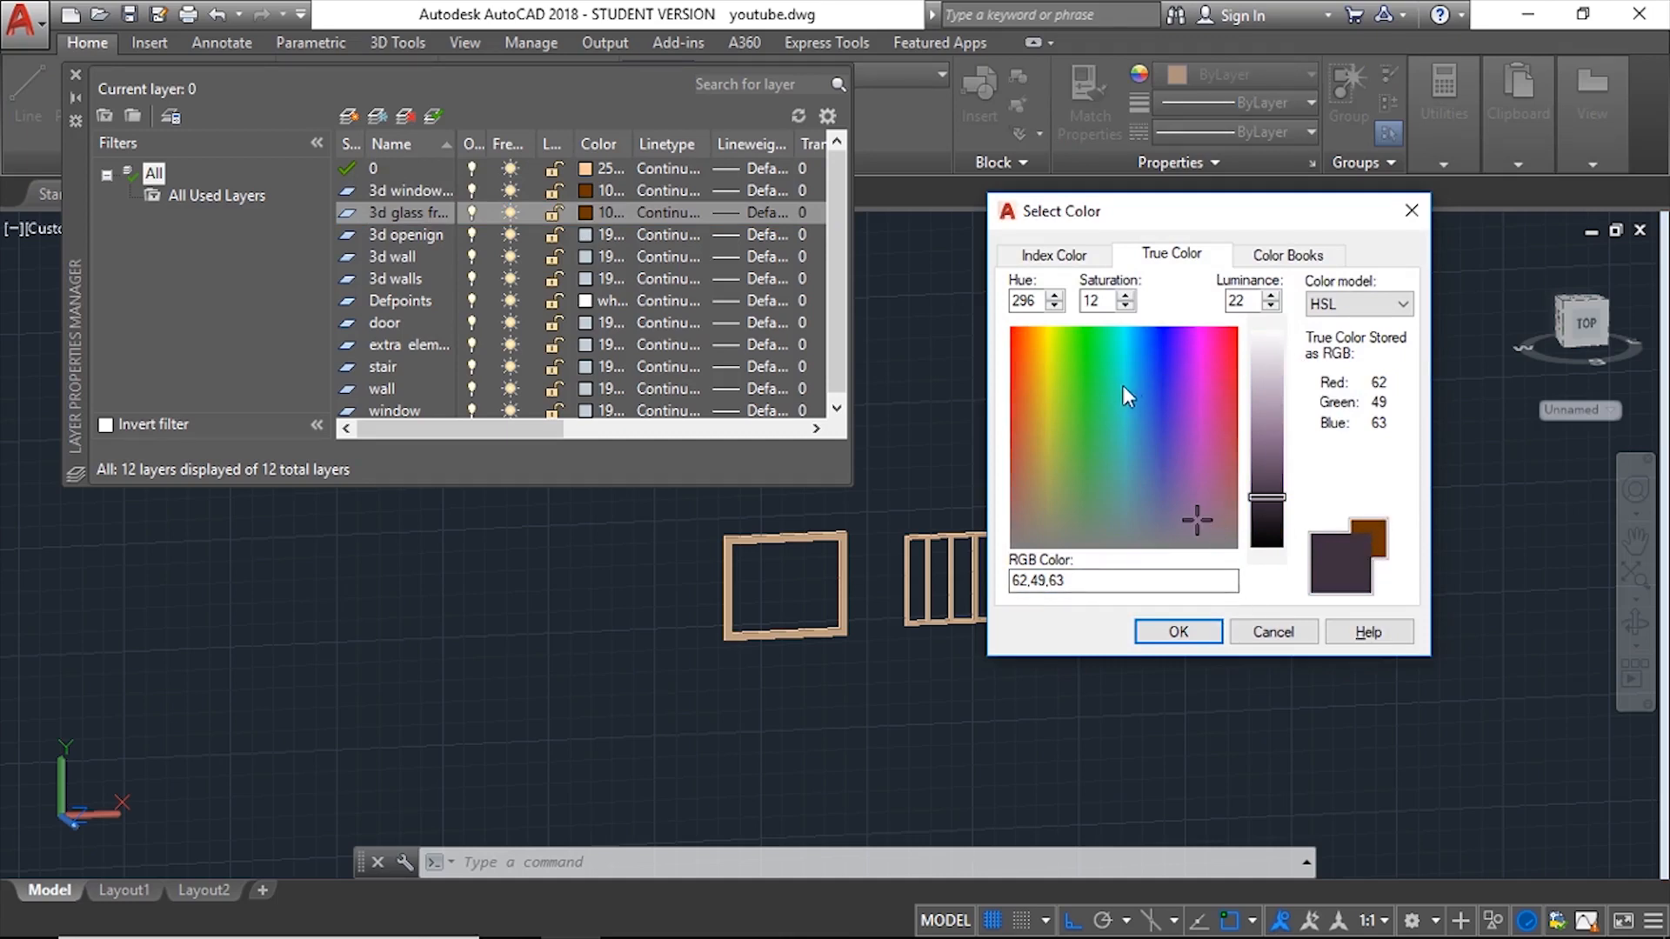
drag(1087, 497, 1025, 468)
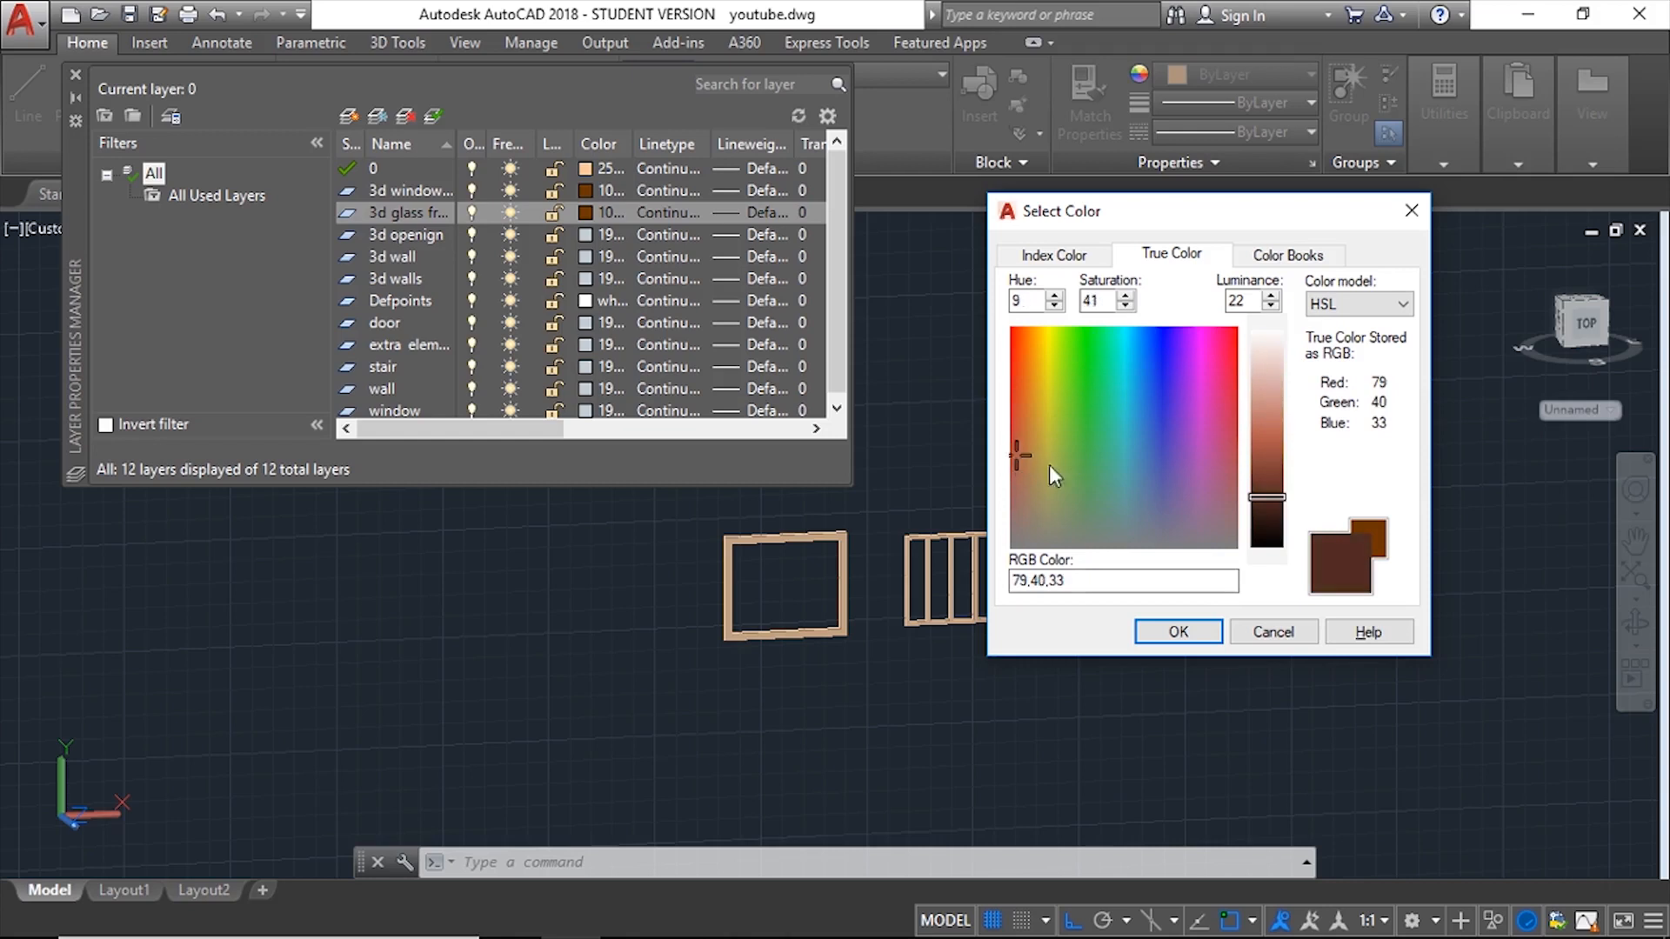
drag(1026, 426, 1039, 406)
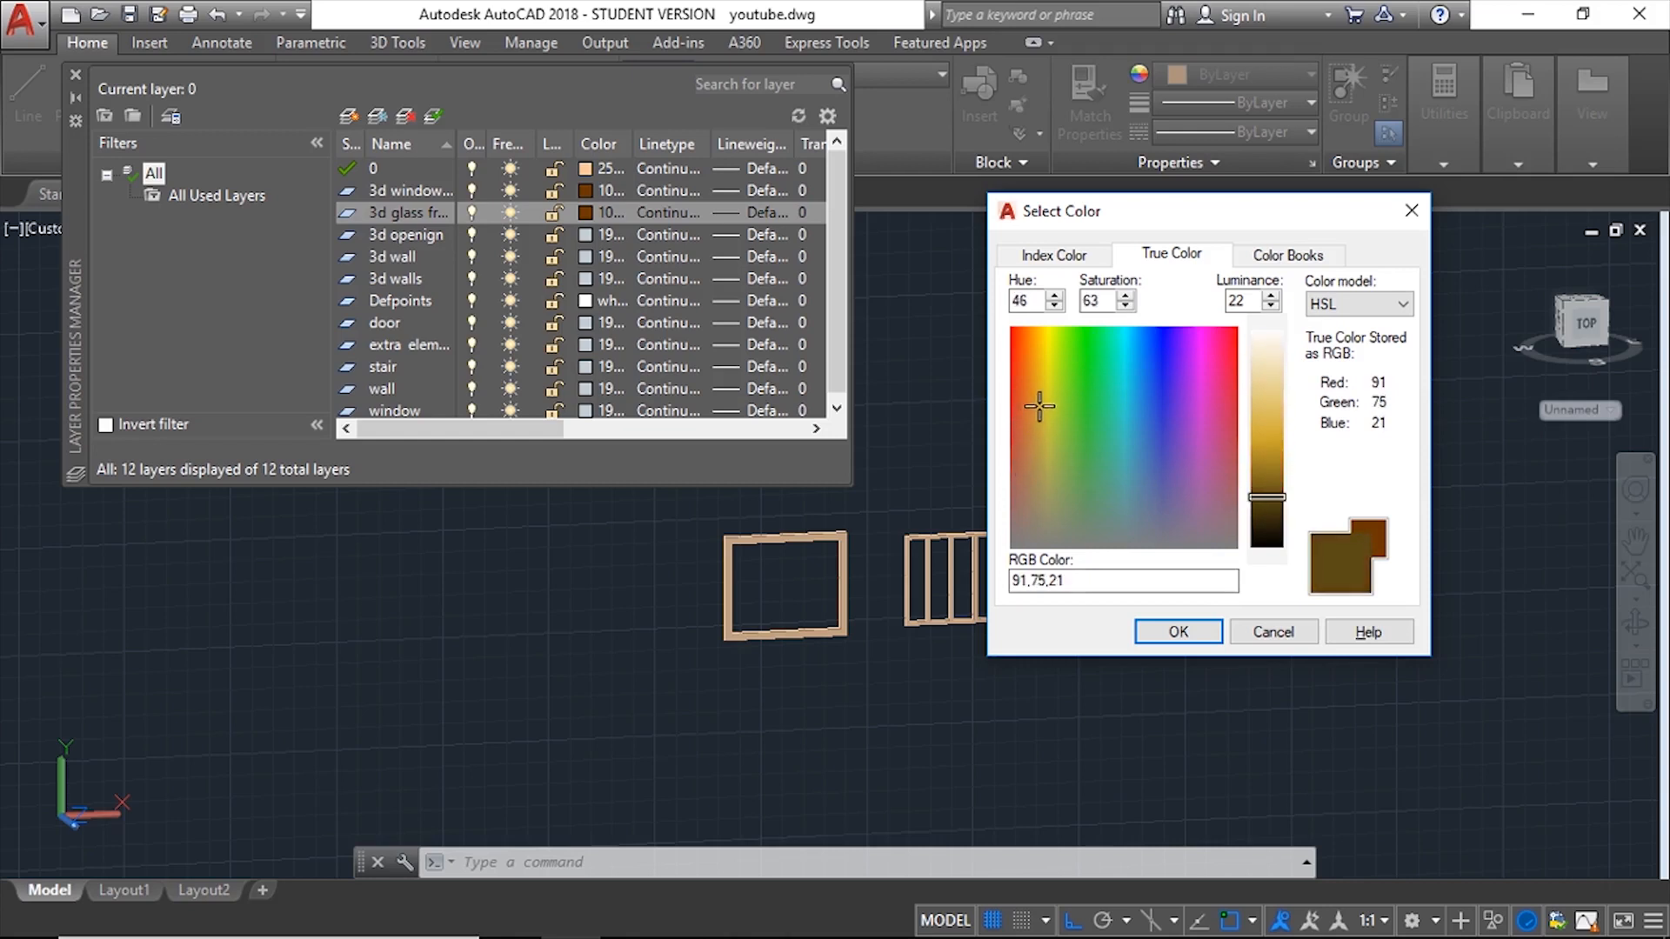
drag(1265, 497, 1262, 455)
click(1181, 628)
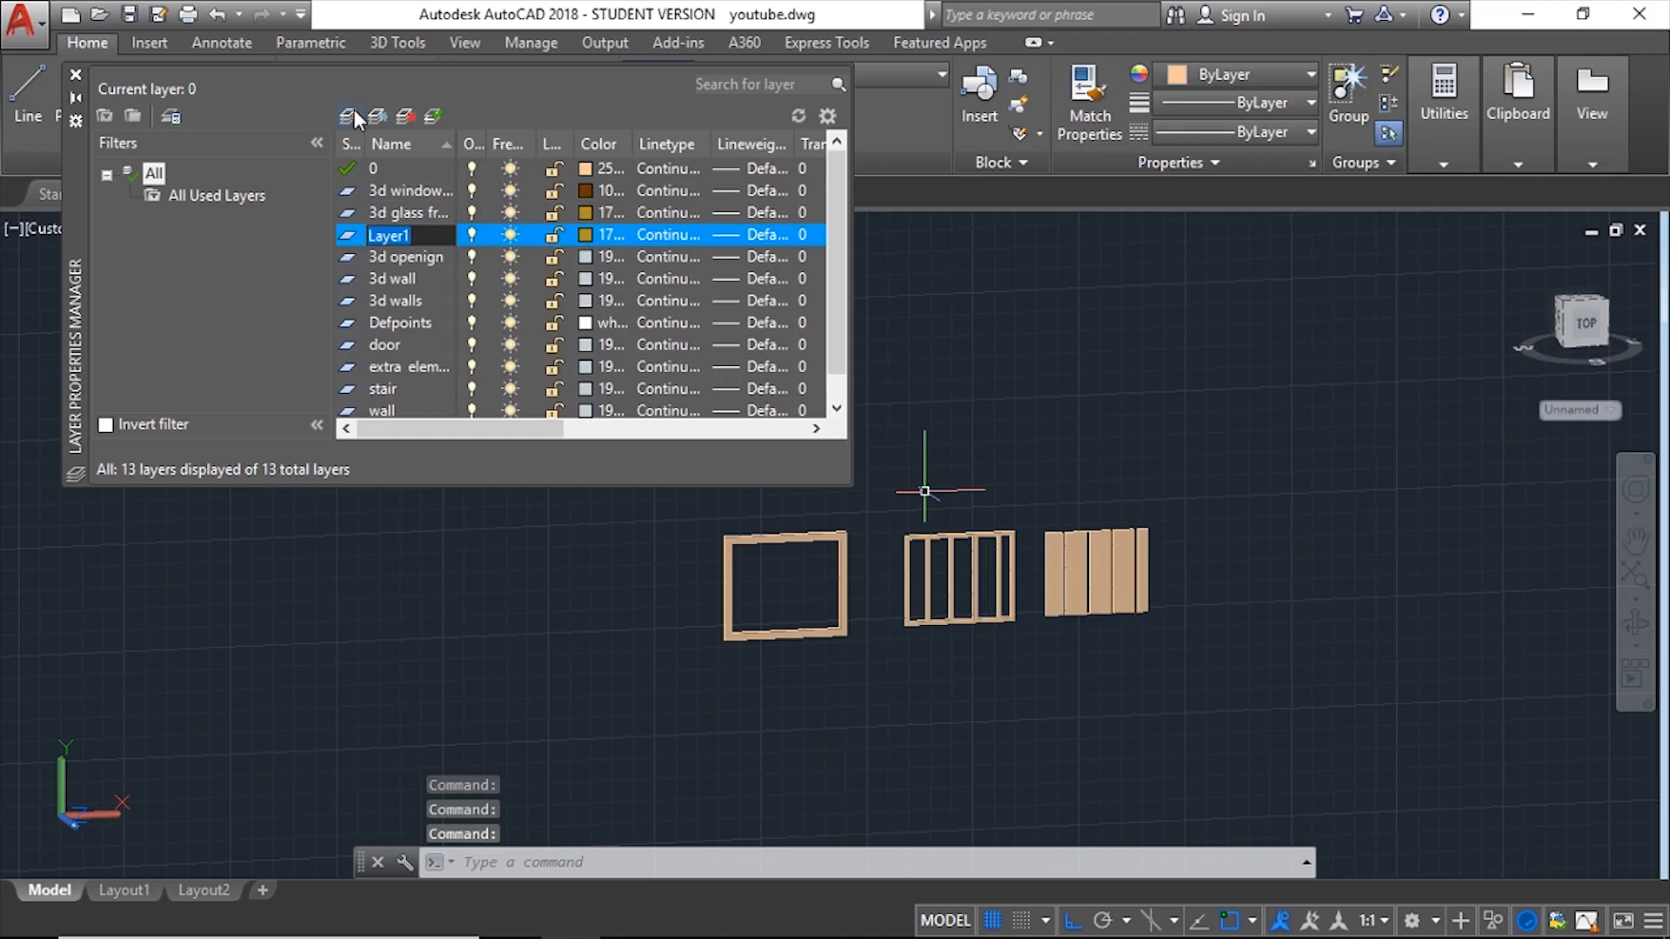
Step: Name another new layer 3d glass, give it the teal true color 46,160,168, and close the layer manager
text(3d)
key(Return)
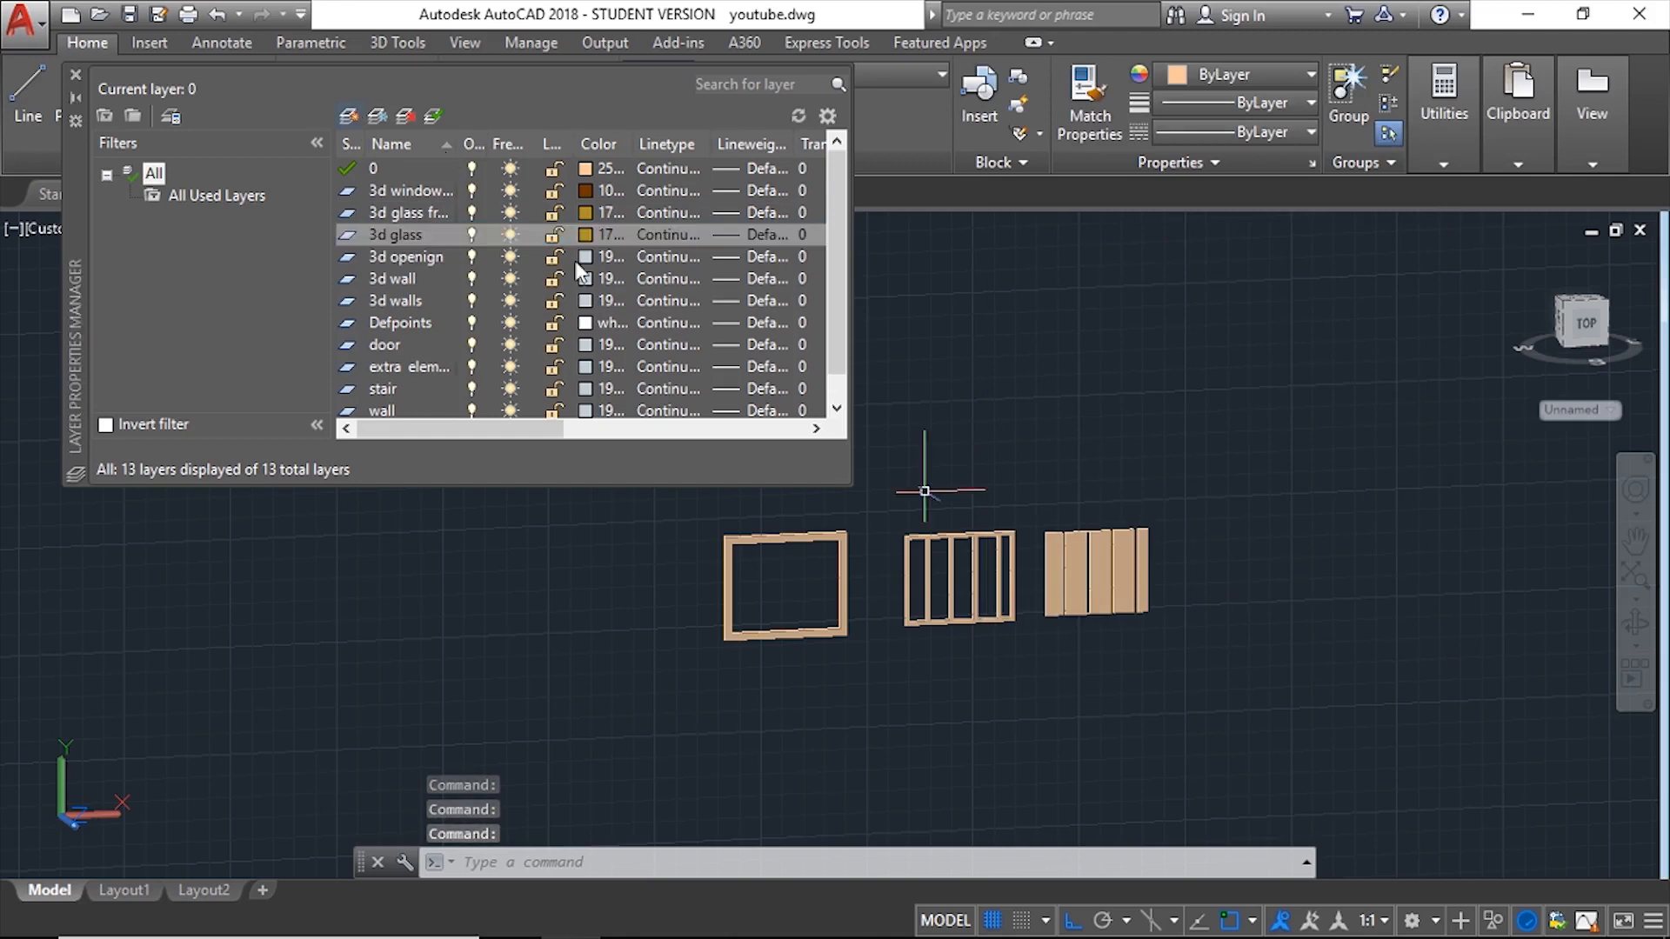
click(586, 234)
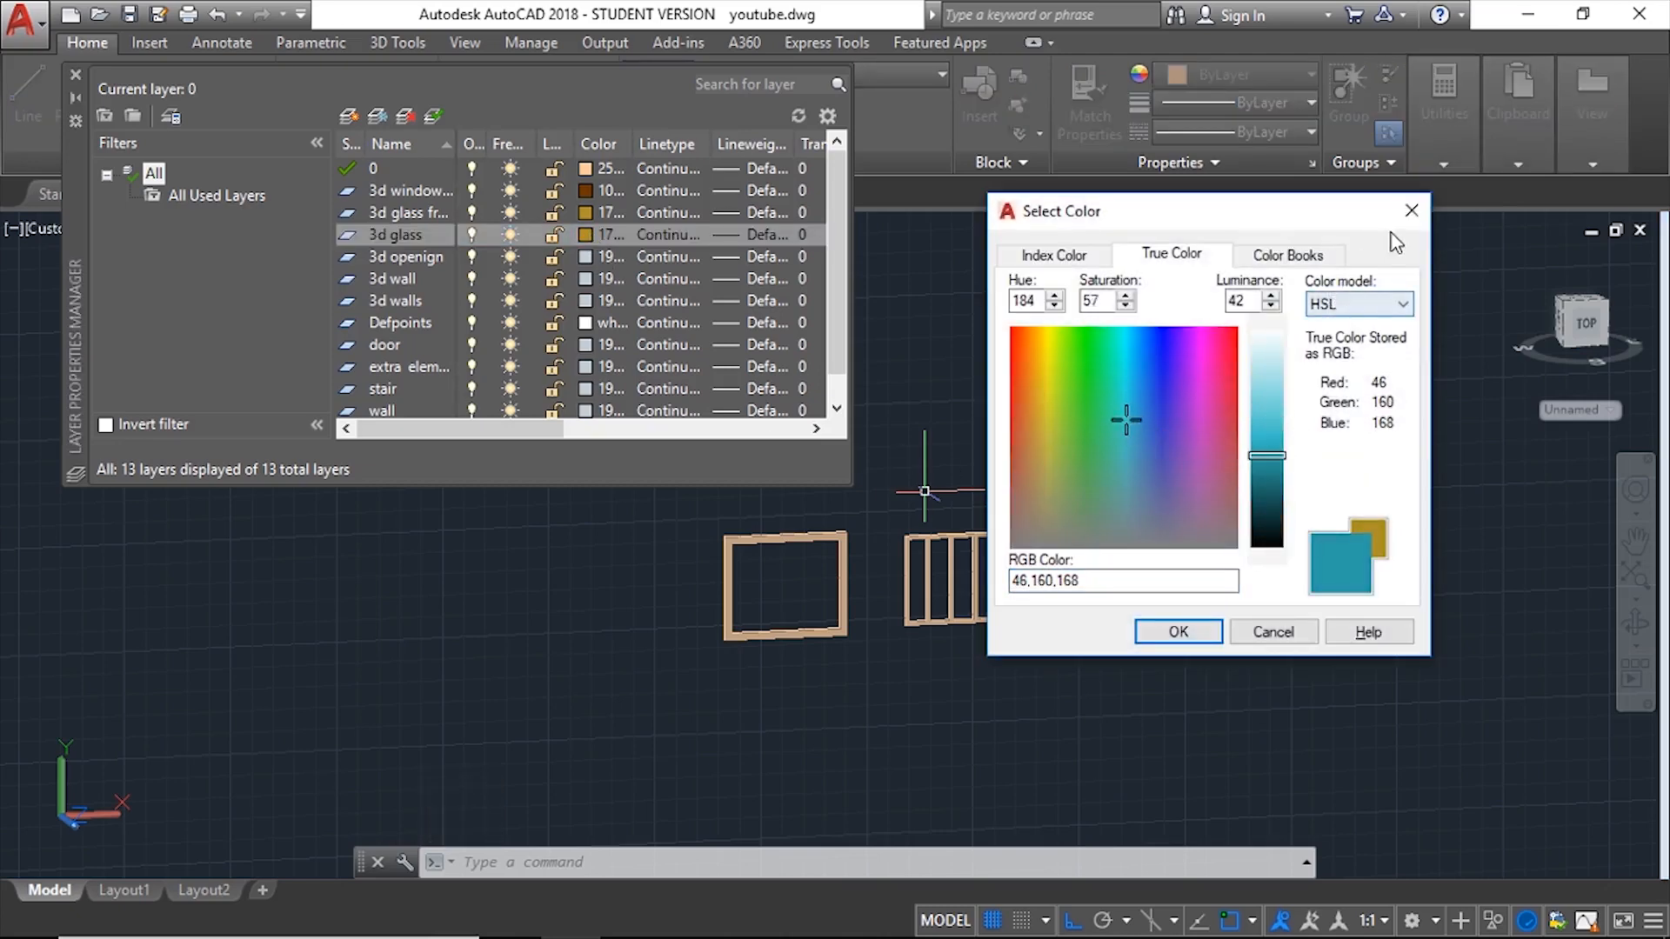
click(1205, 637)
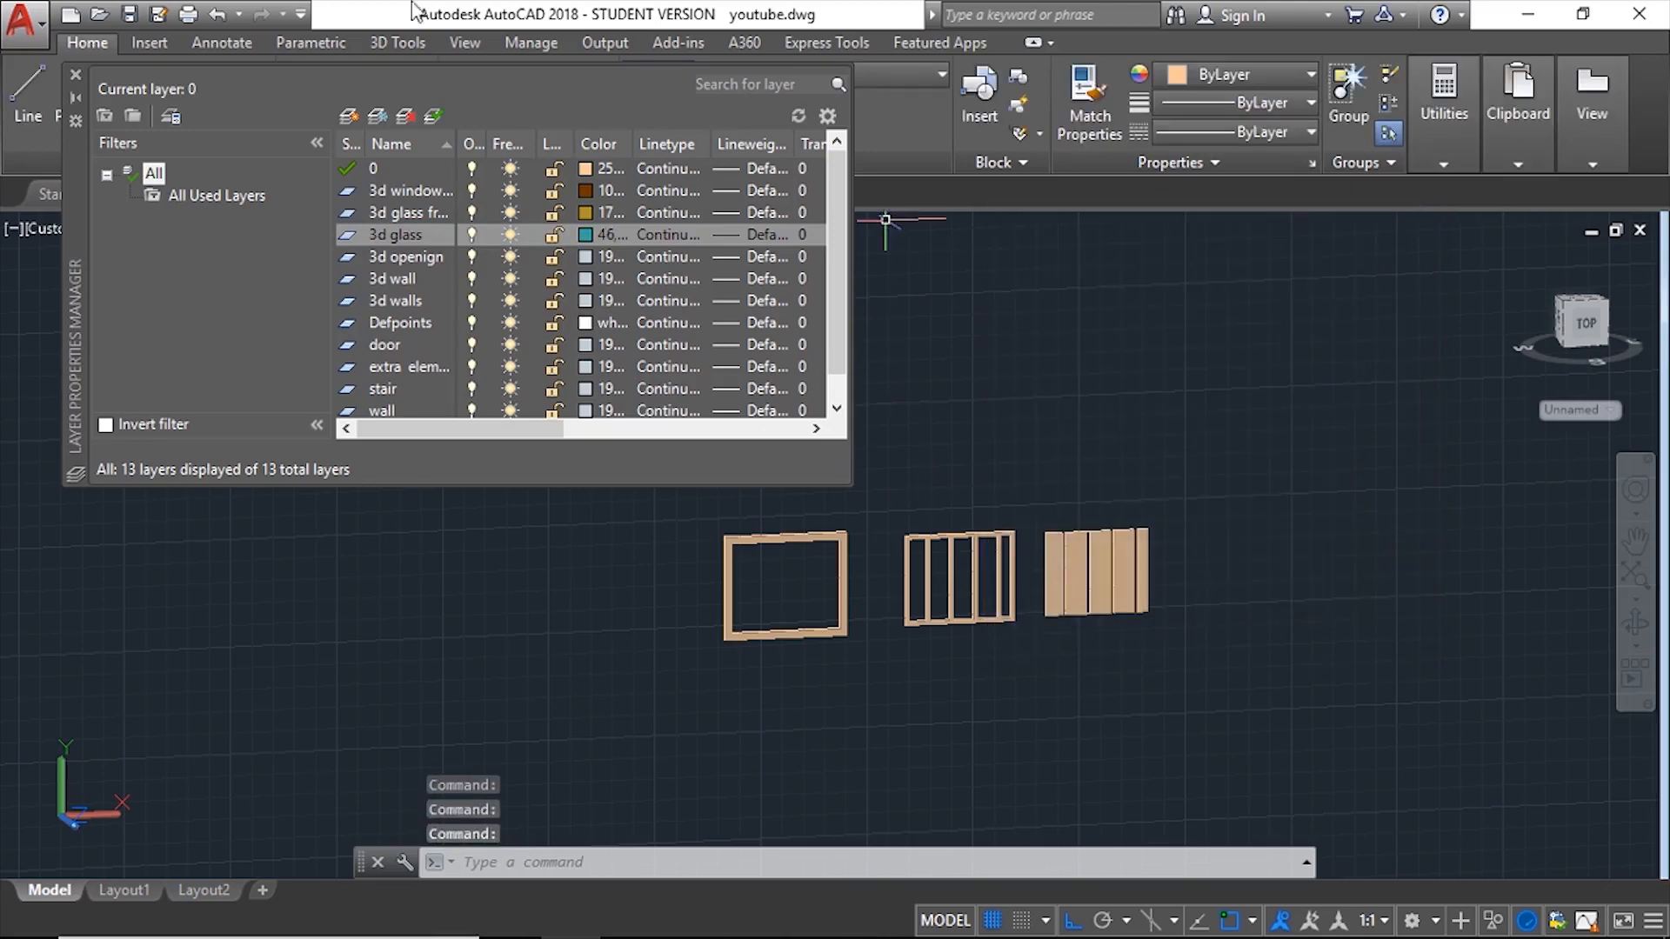
click(76, 76)
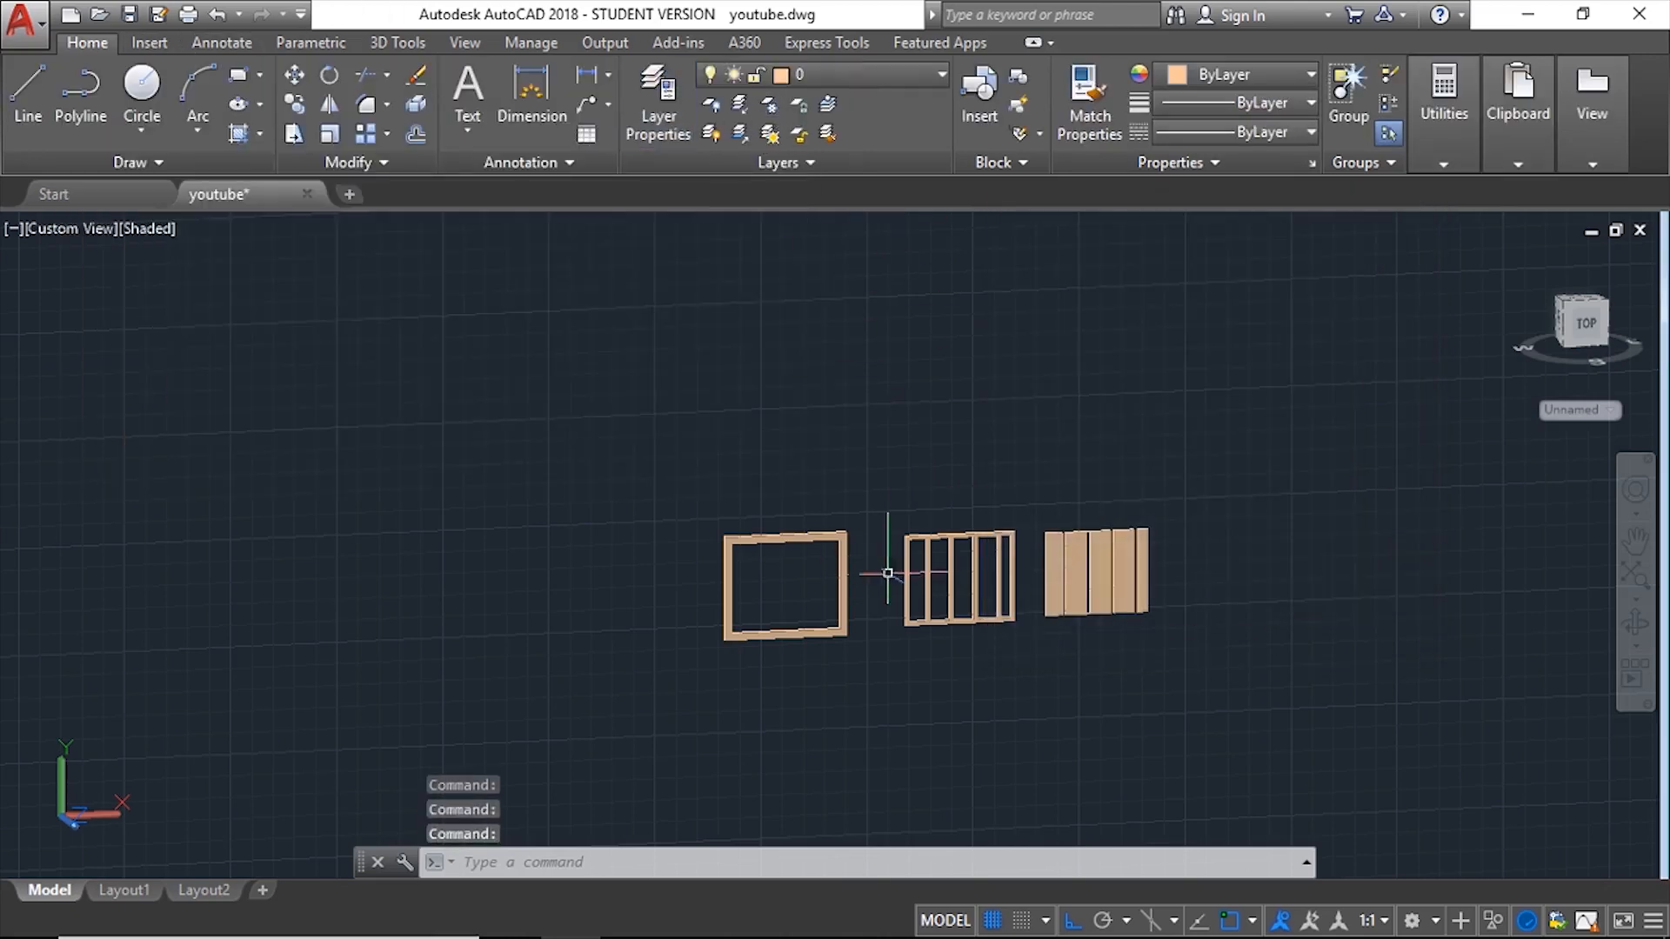
Step: Assign all five extruded glass panes to the 3d glass layer
click(1151, 474)
click(1040, 710)
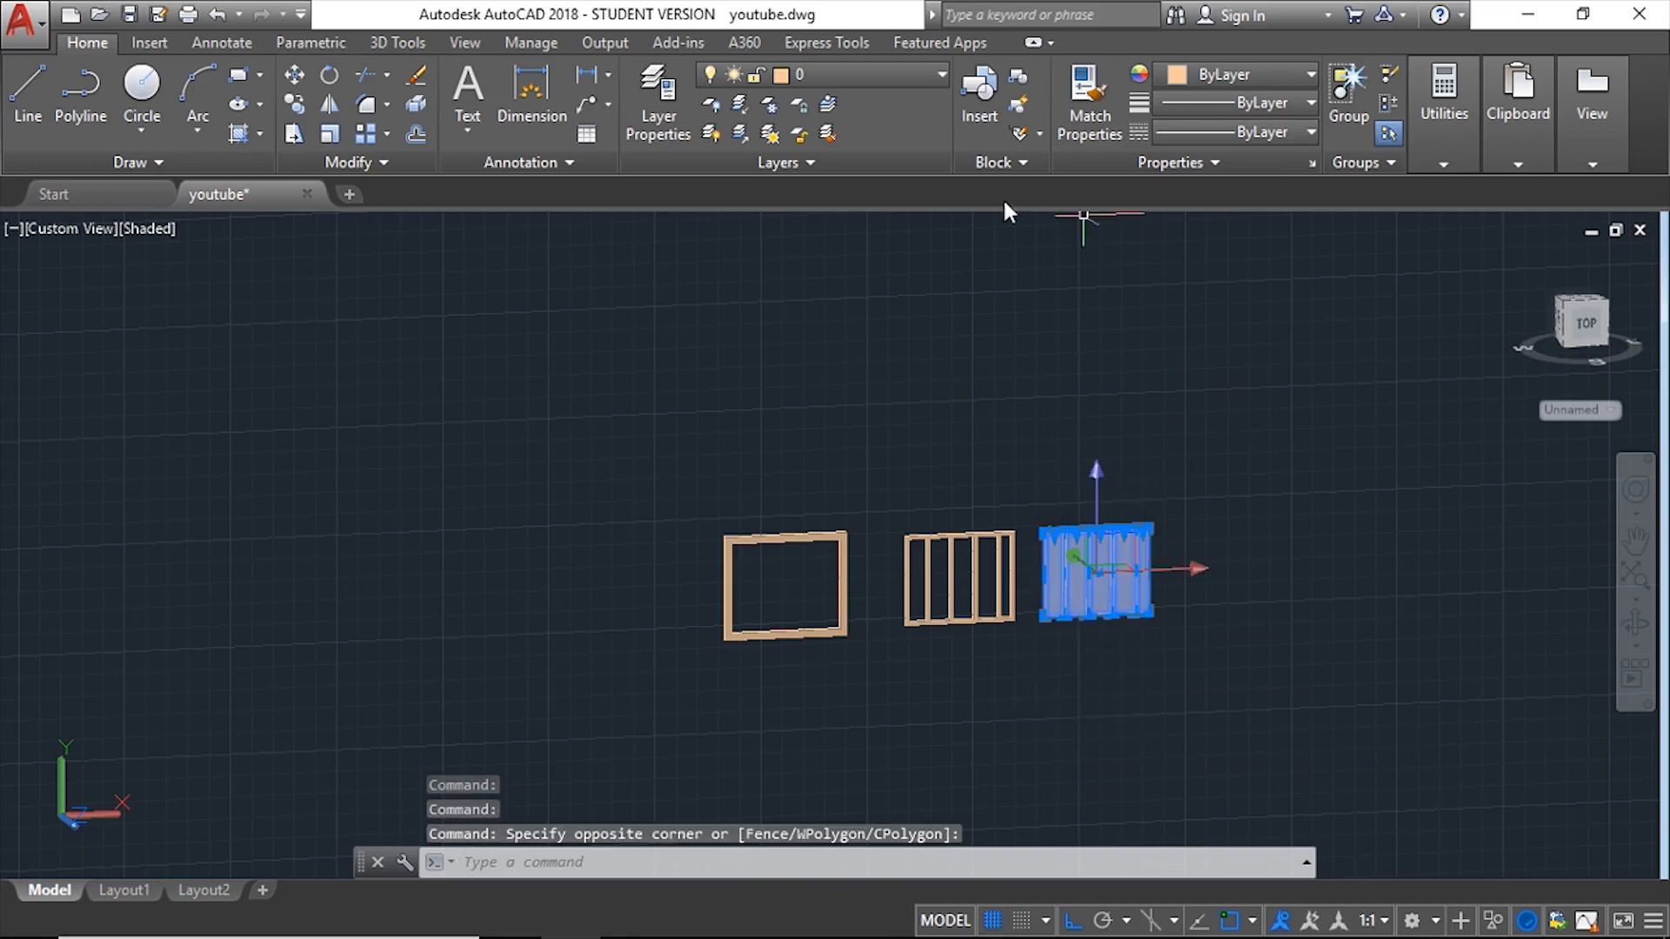
click(857, 75)
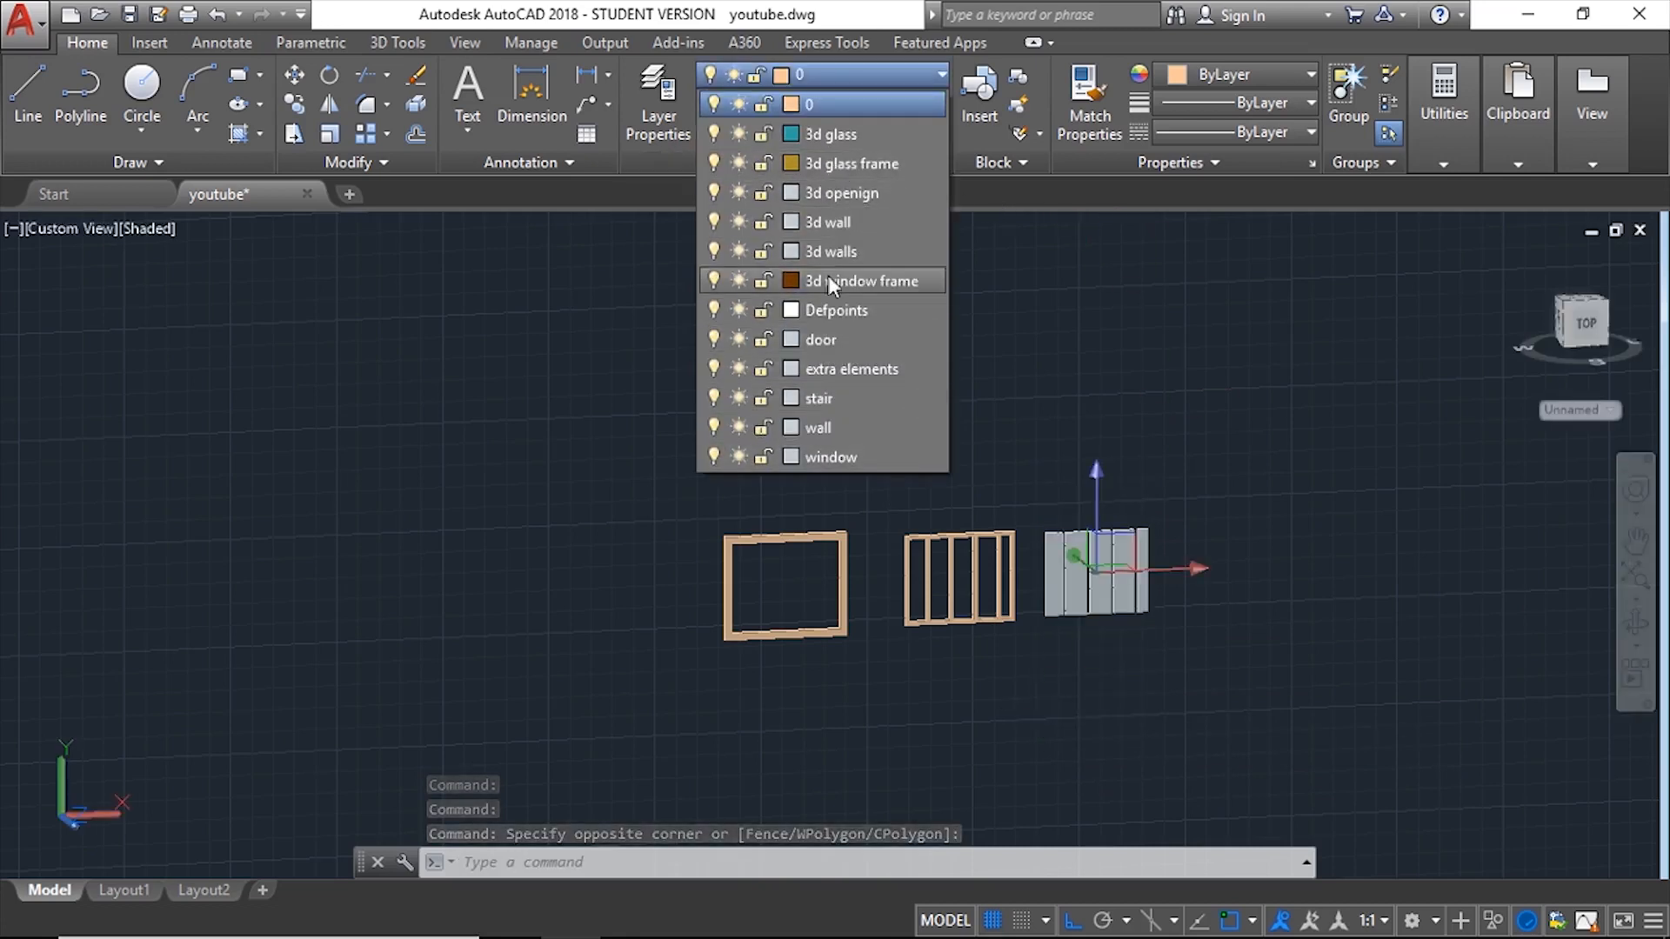
click(821, 132)
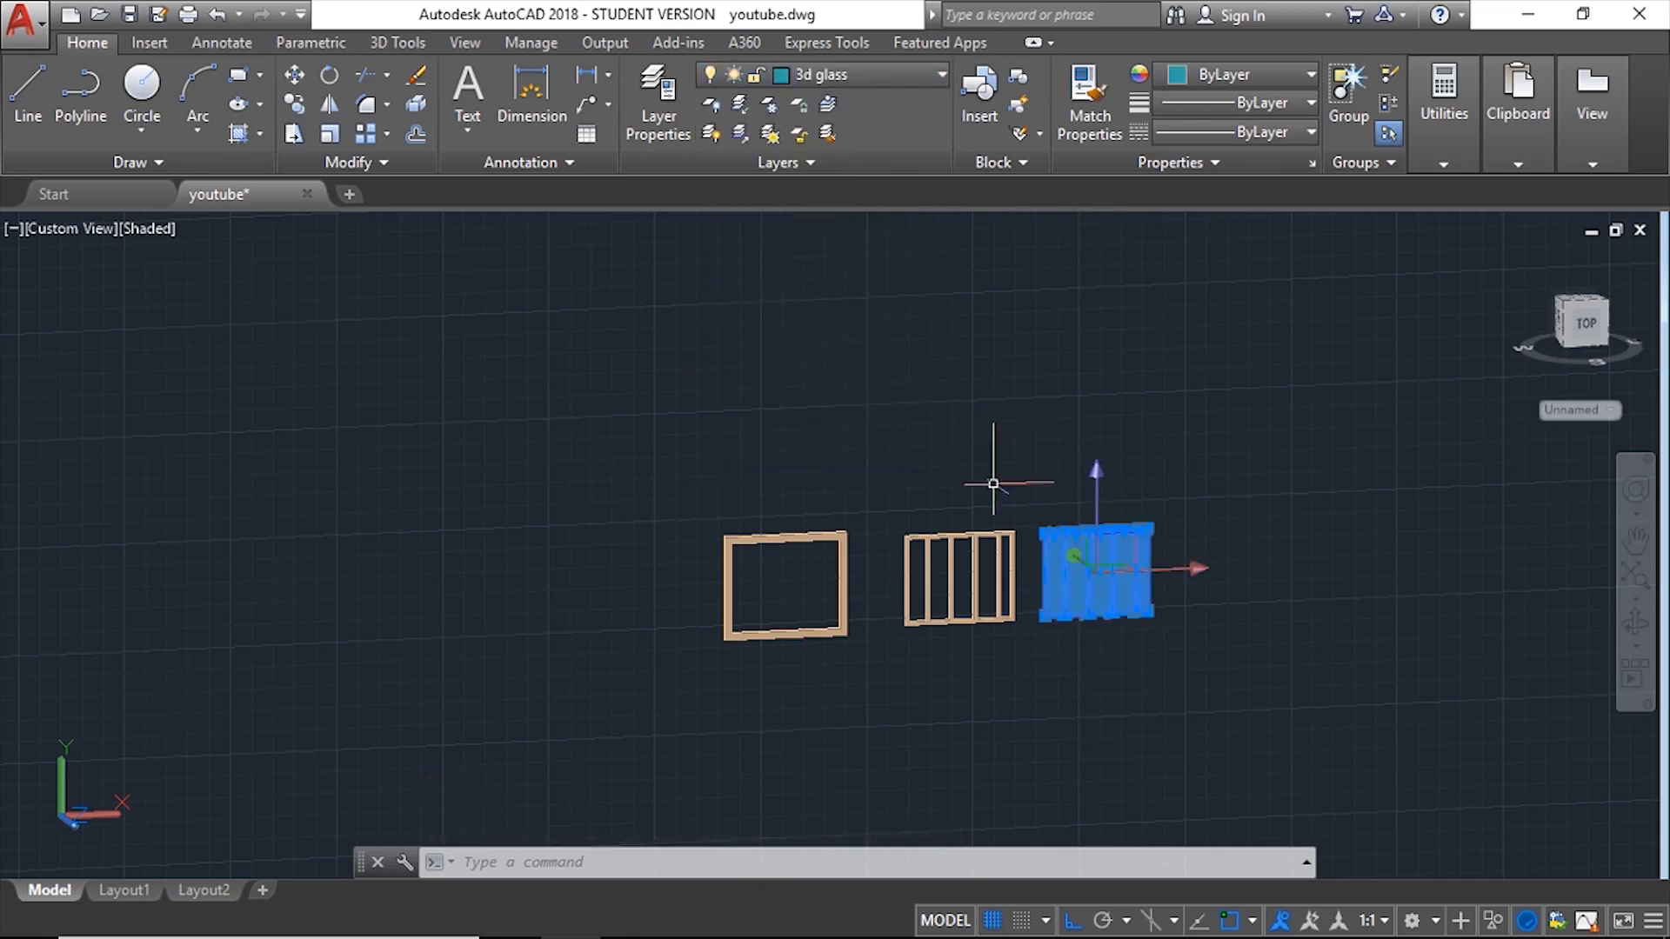
click(896, 621)
key(Escape)
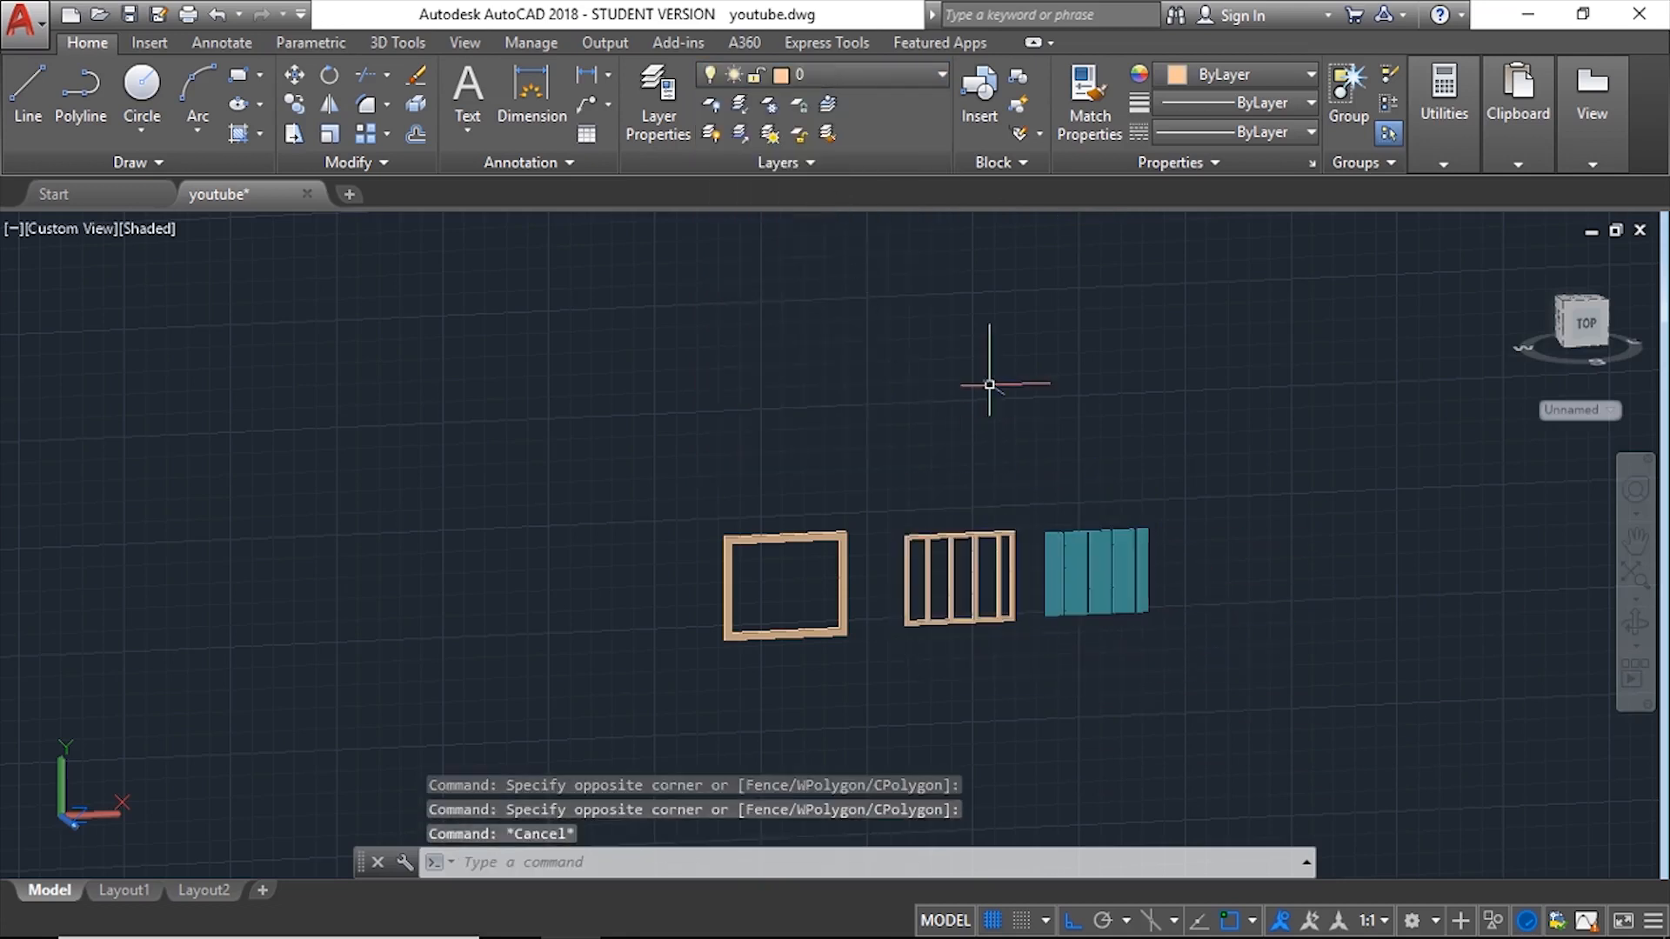
Step: Assign the extruded barred grille to the 3d glass frame layer
click(853, 665)
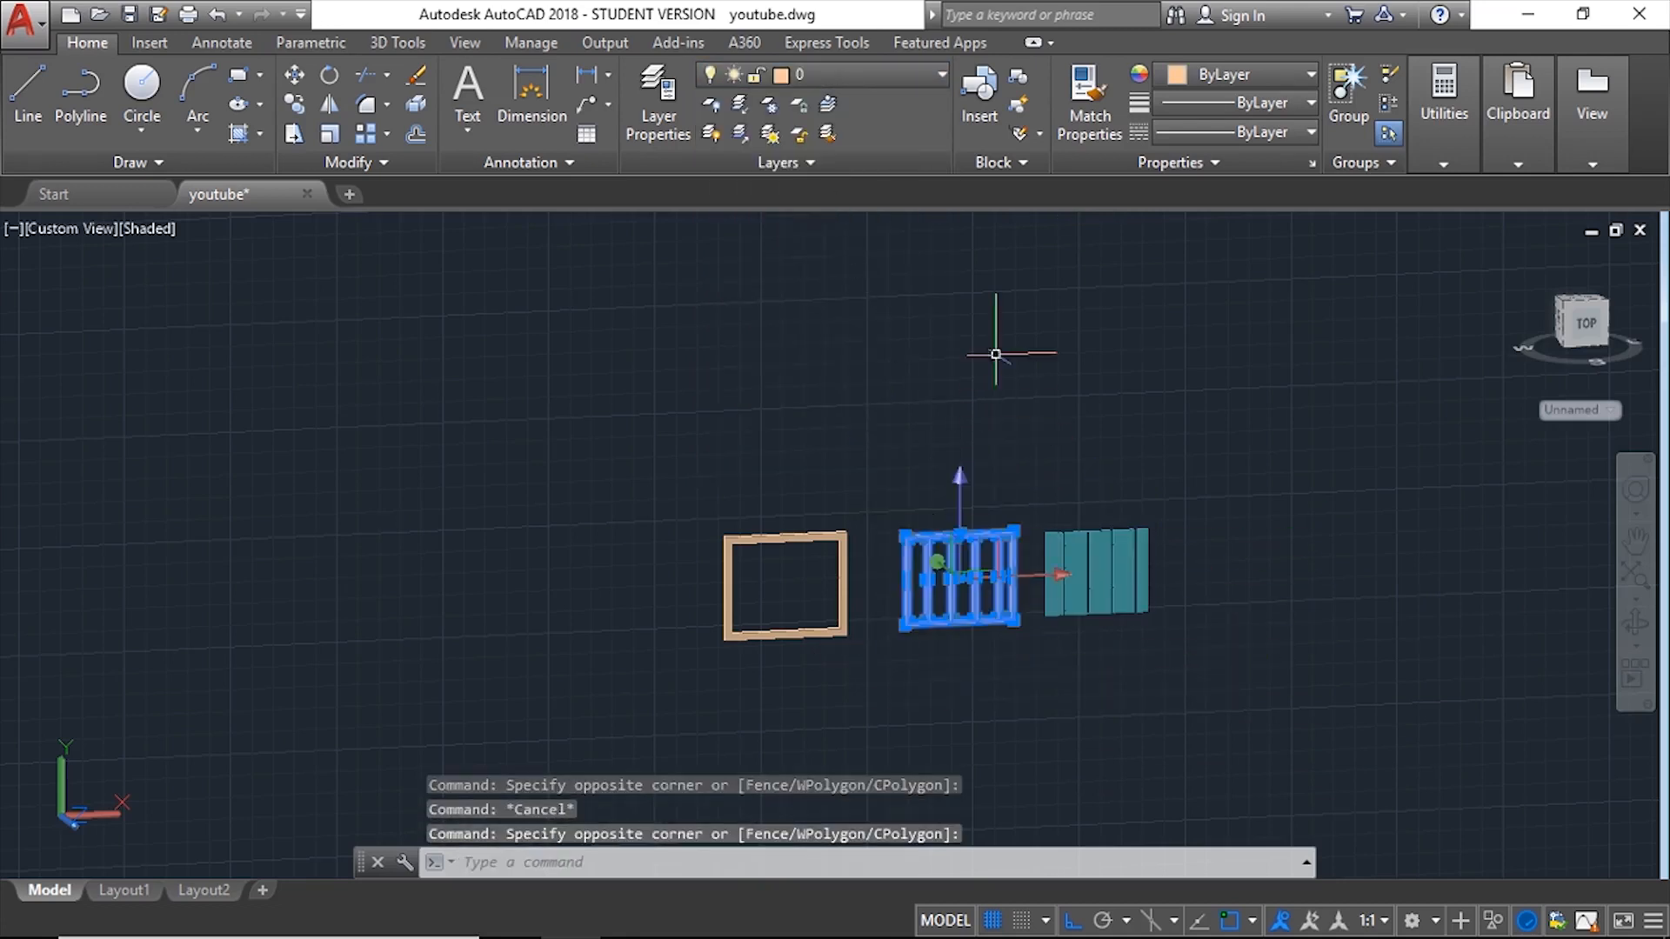
click(807, 77)
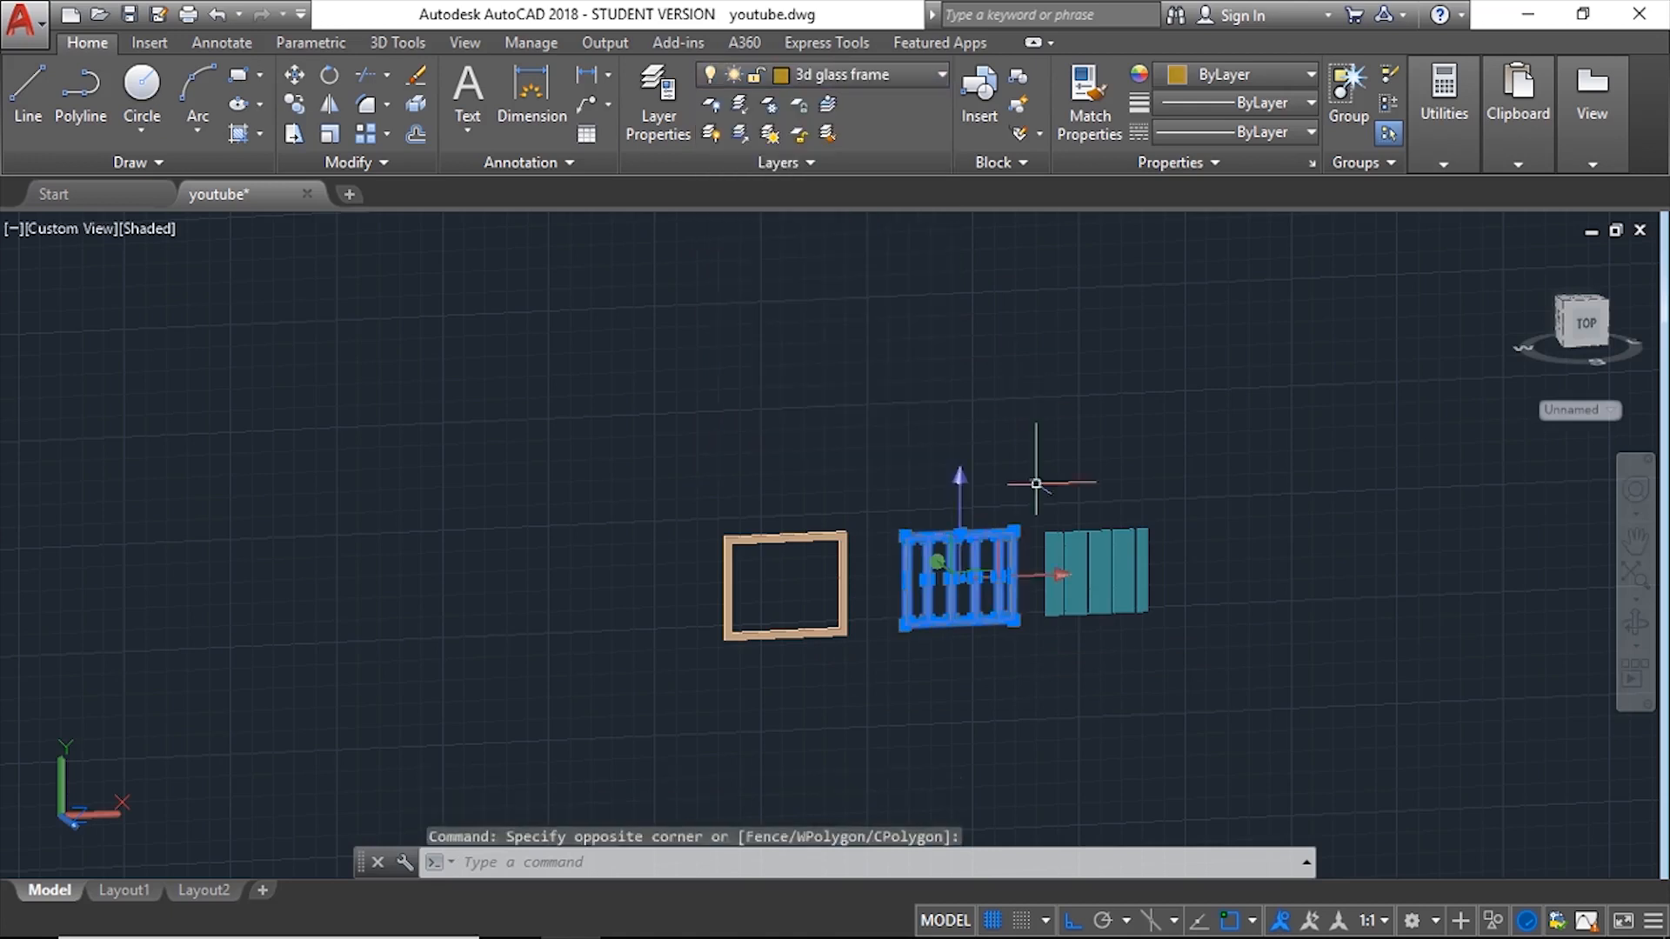
key(Escape)
Step: Assign the extruded outer window frame to the 3d window frame layer
click(803, 496)
click(679, 668)
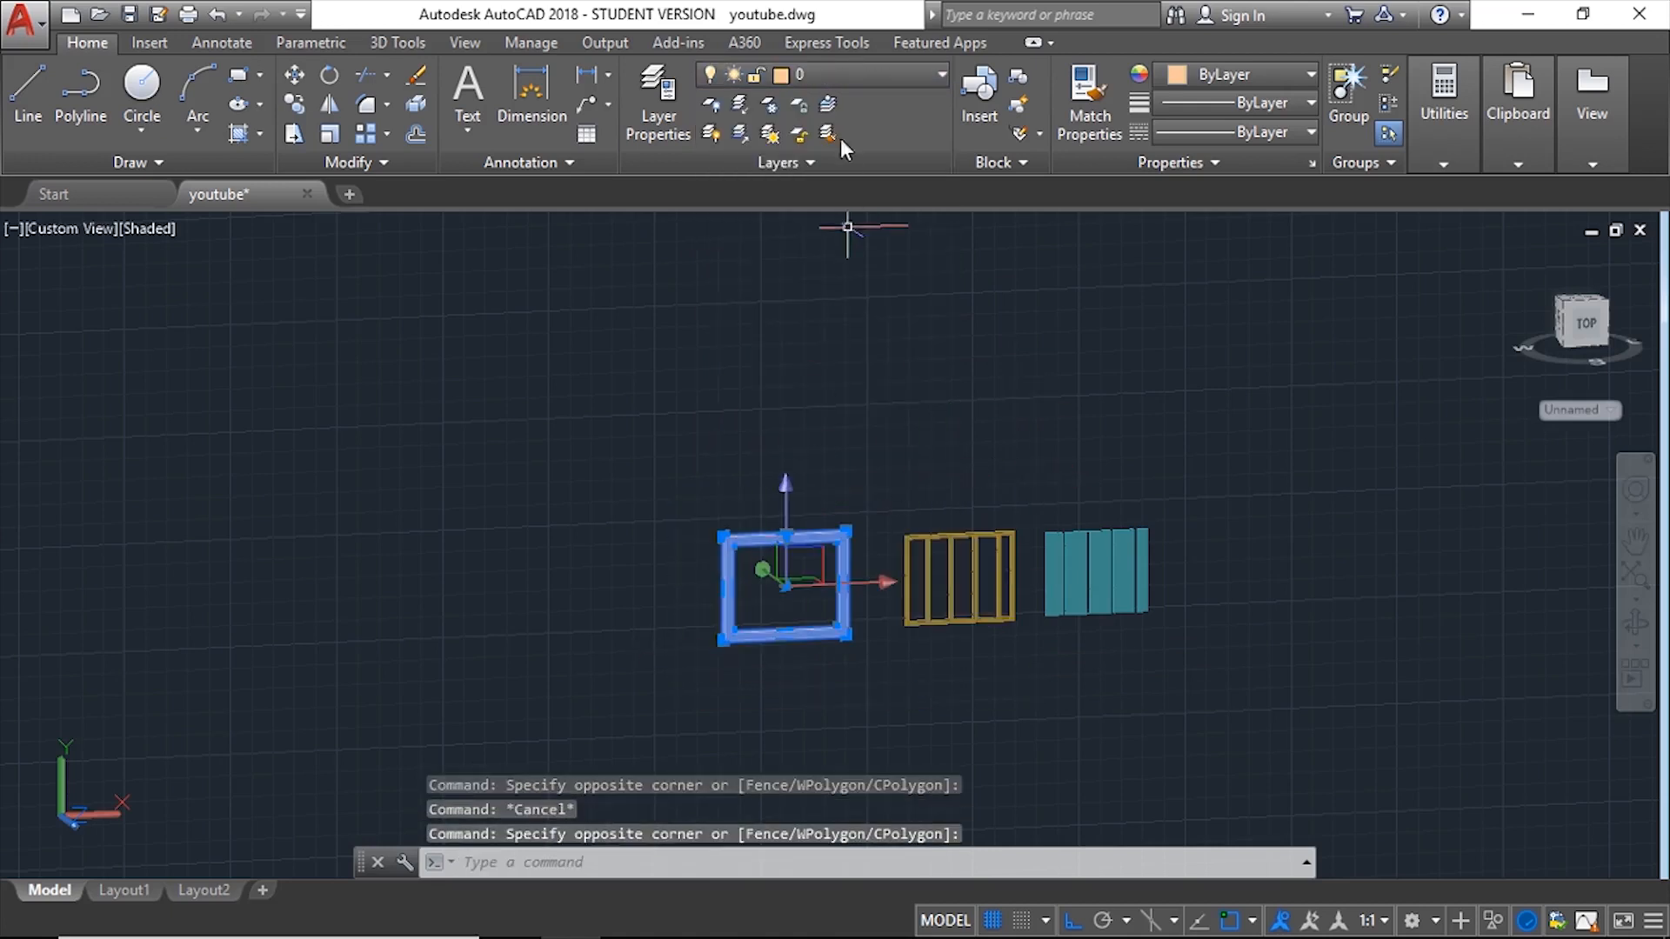
click(837, 80)
click(865, 285)
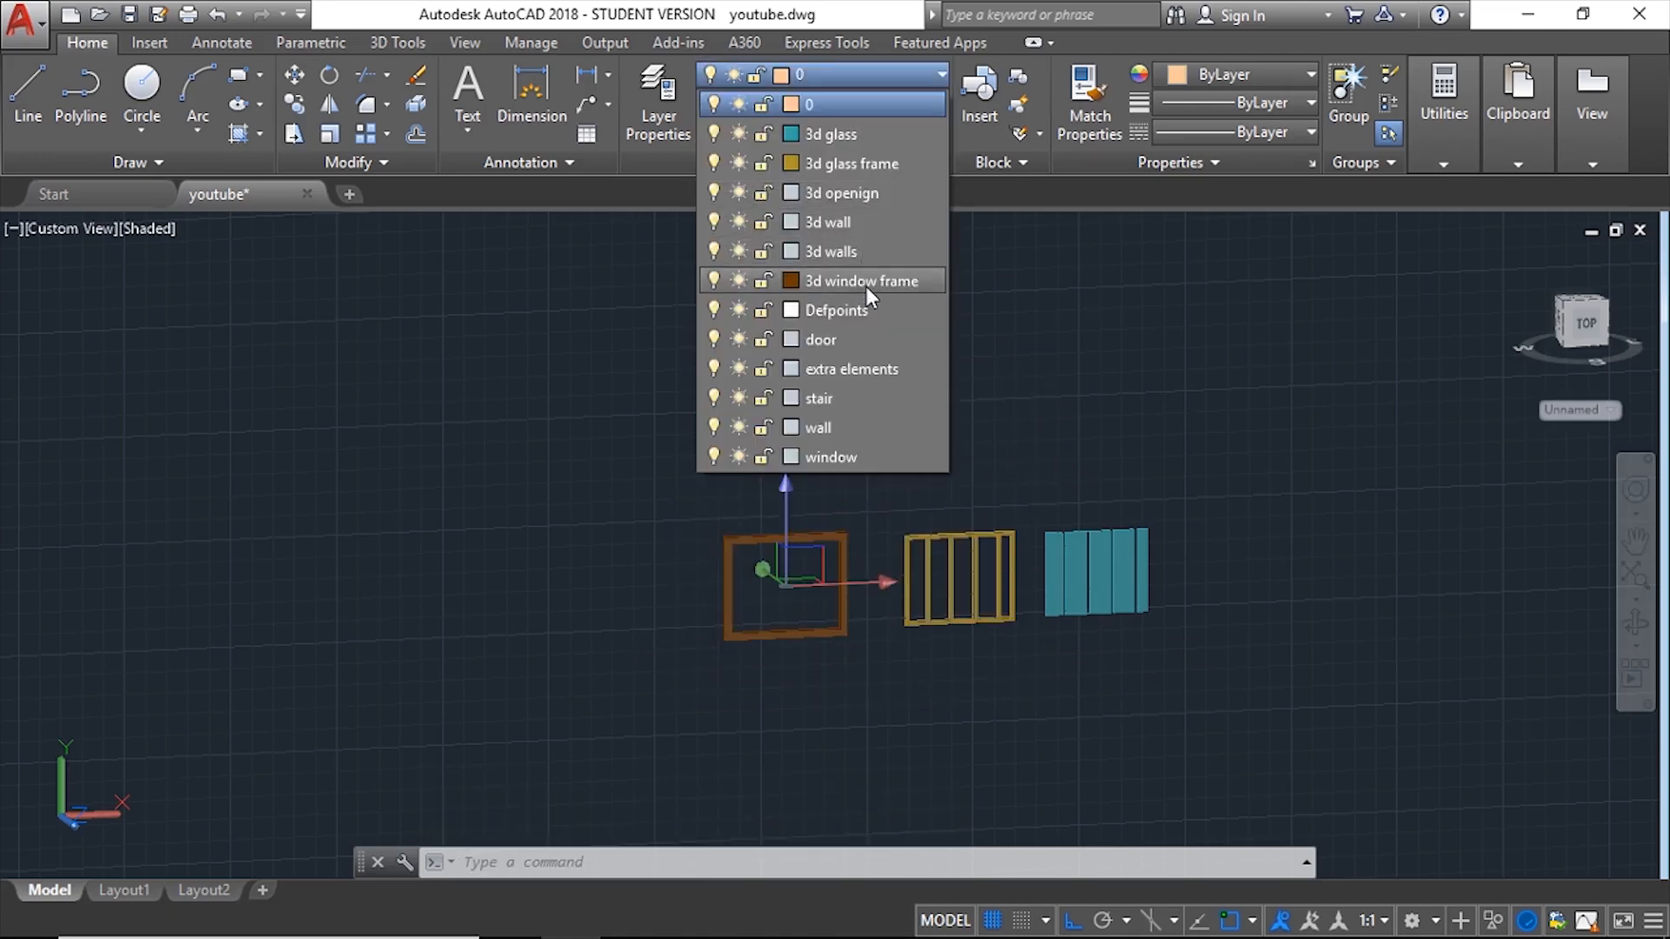
key(Escape)
scroll(1006, 608, up, 3)
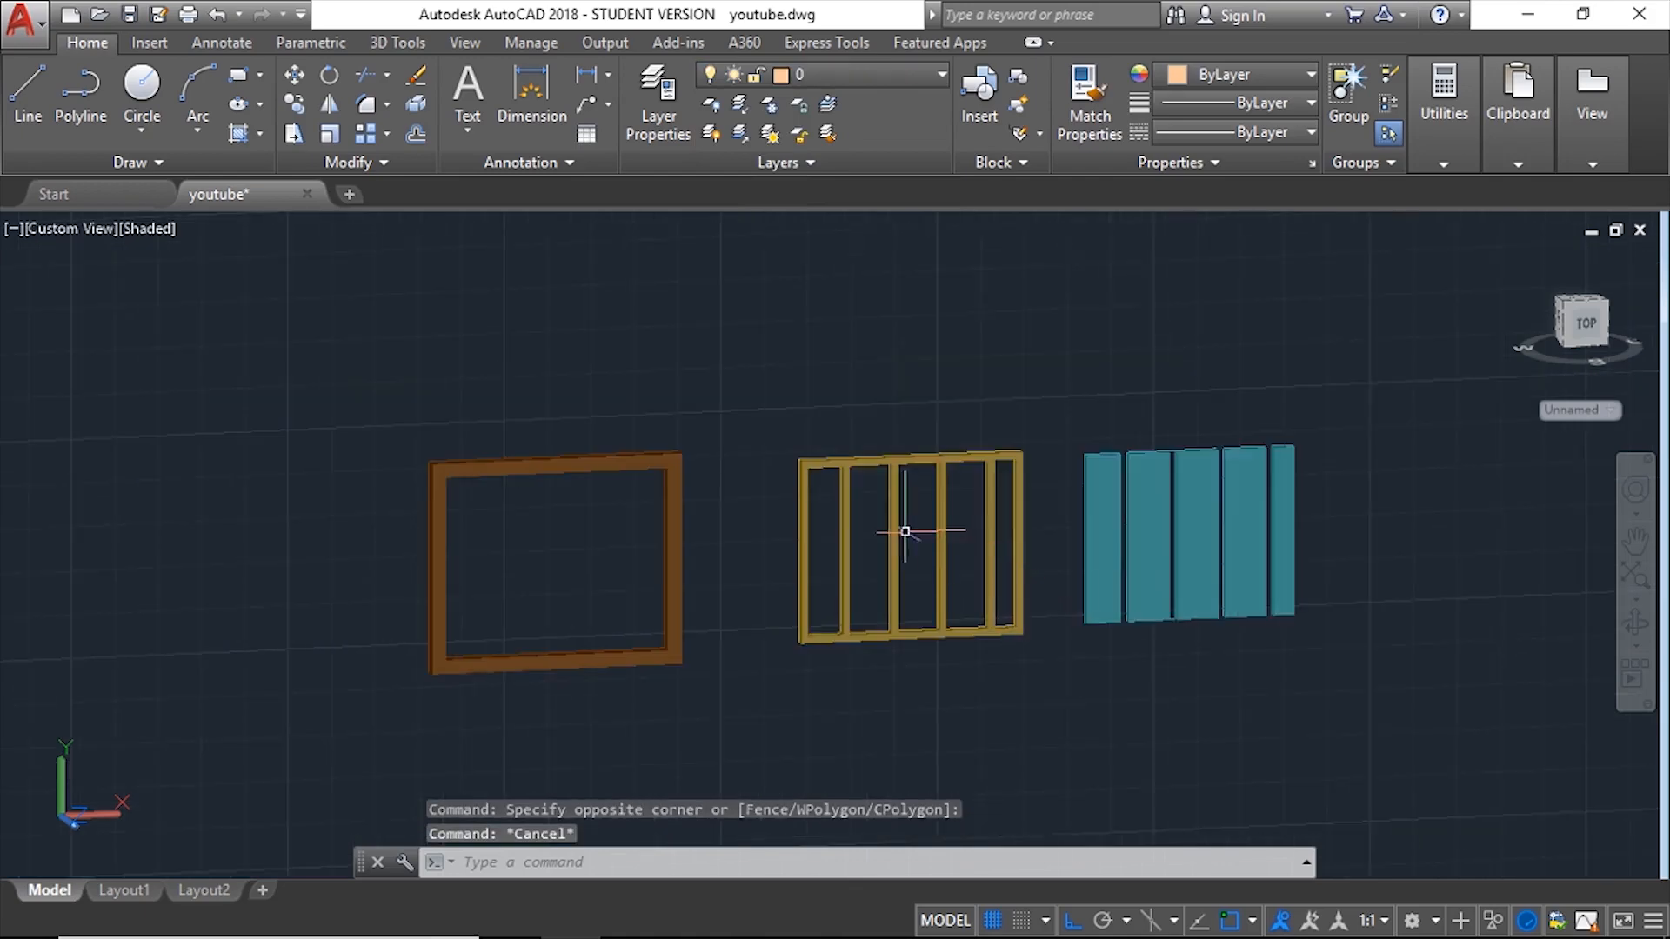
Step: Move the barred grille into the outer window frame, from the midpoint of its upper corner edge to the midpoint of the frame's inner corner edge
scroll(900, 528, up, 3)
scroll(890, 525, down, 6)
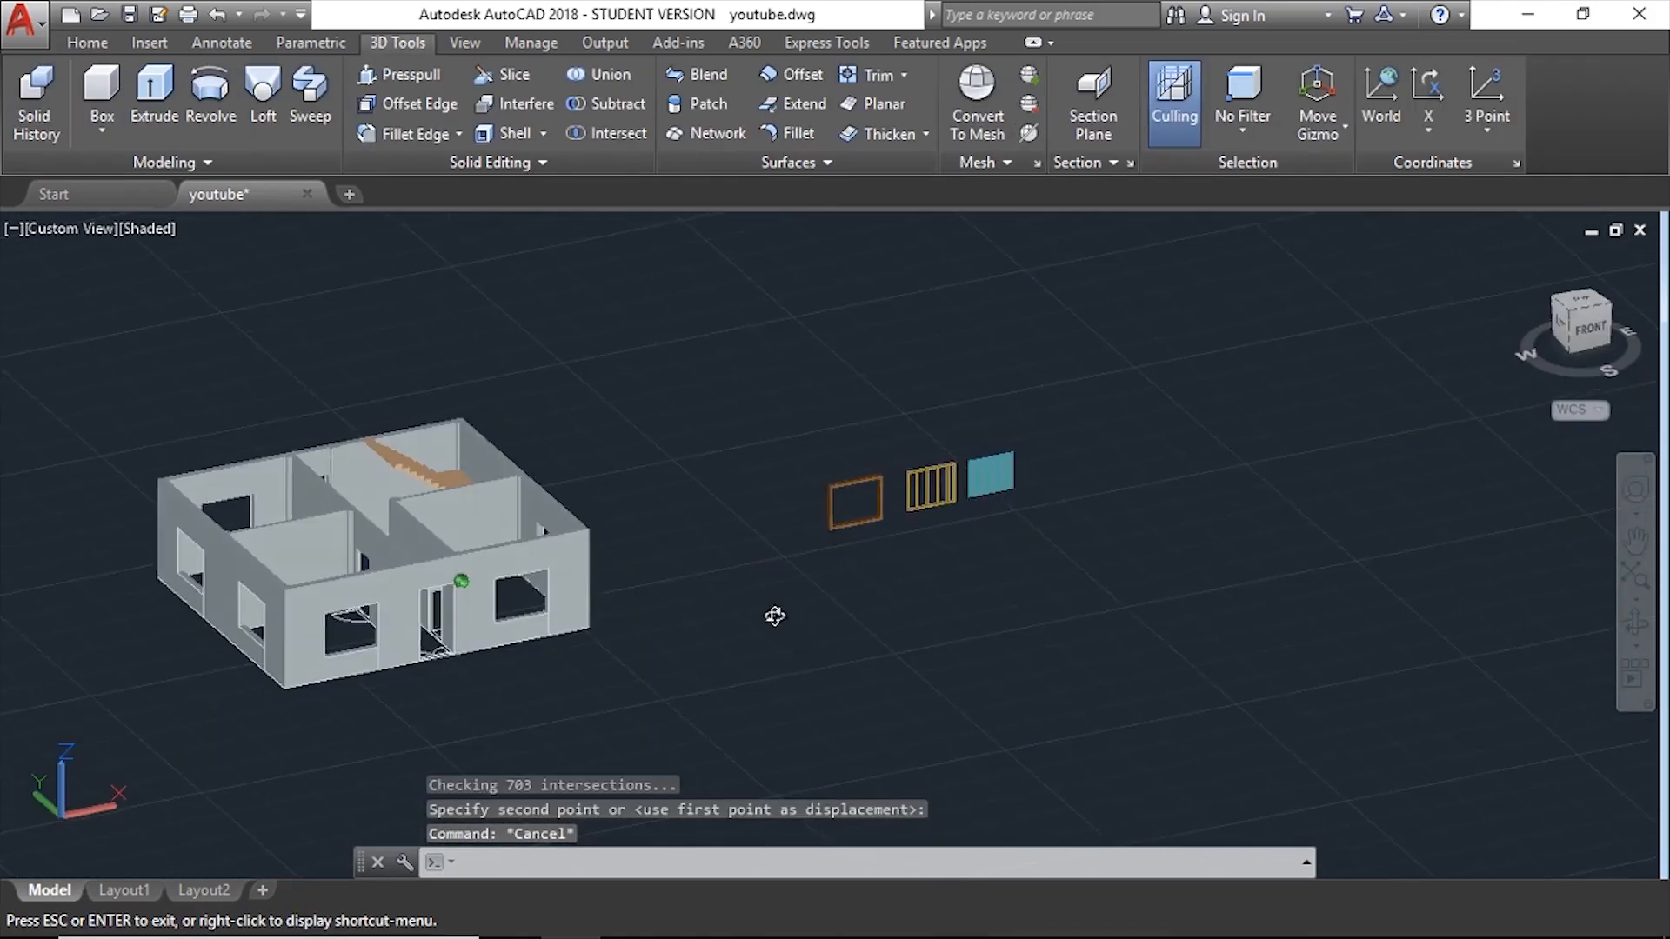
scroll(827, 559, down, 3)
scroll(884, 540, up, 4)
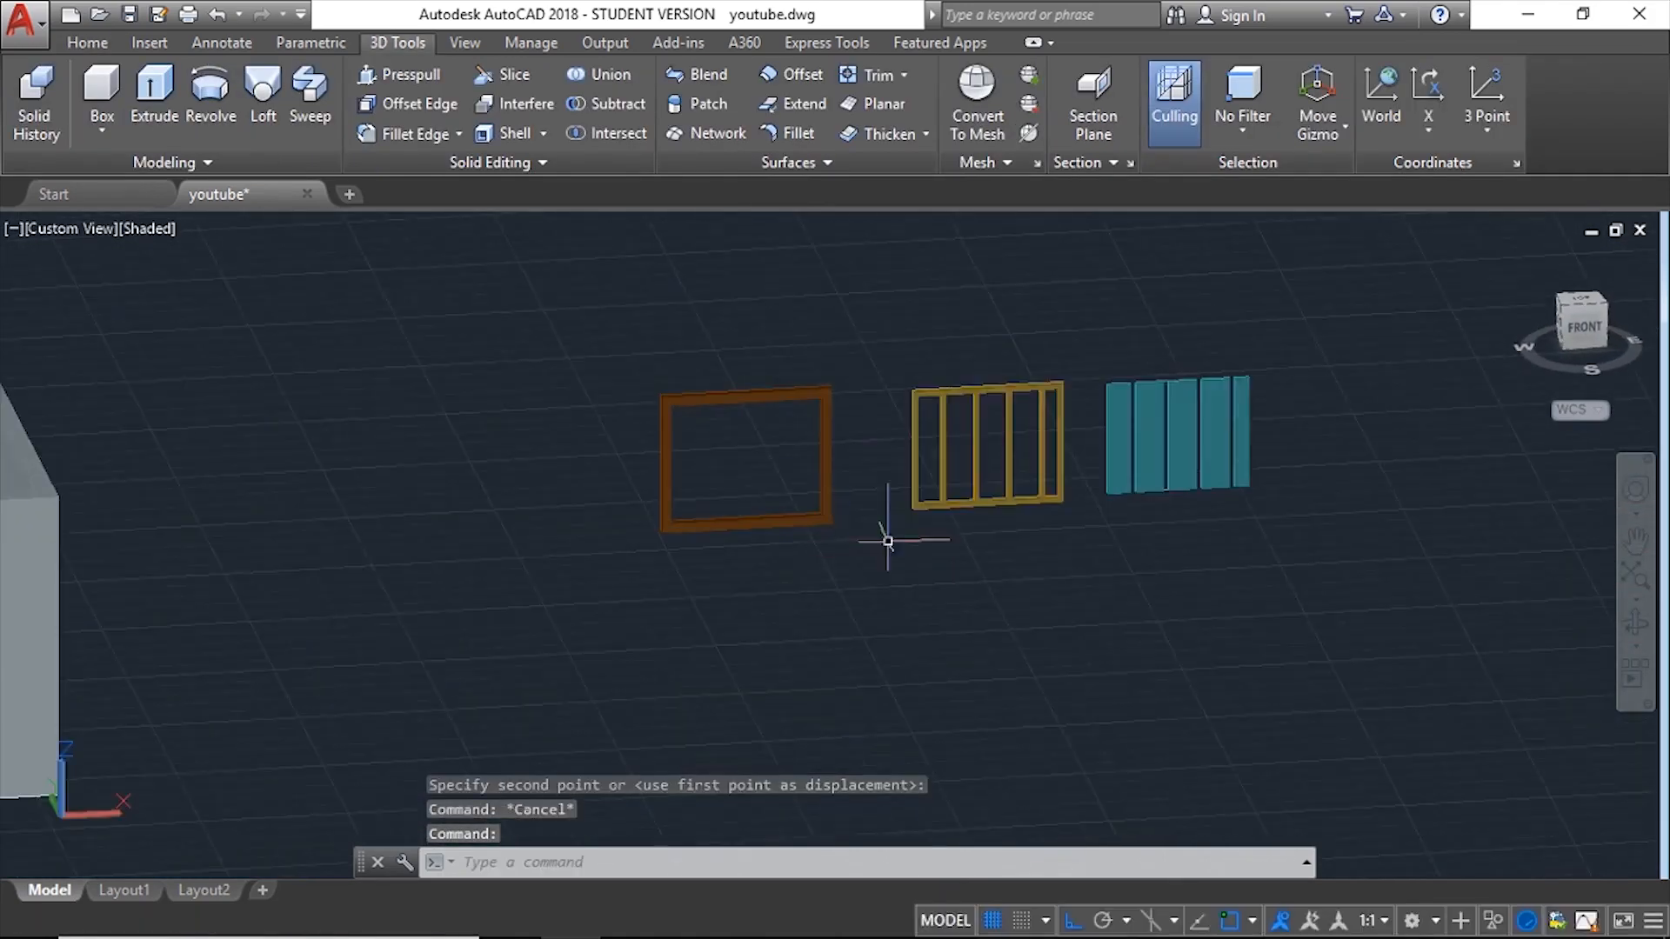
scroll(909, 519, down, 4)
scroll(909, 519, up, 6)
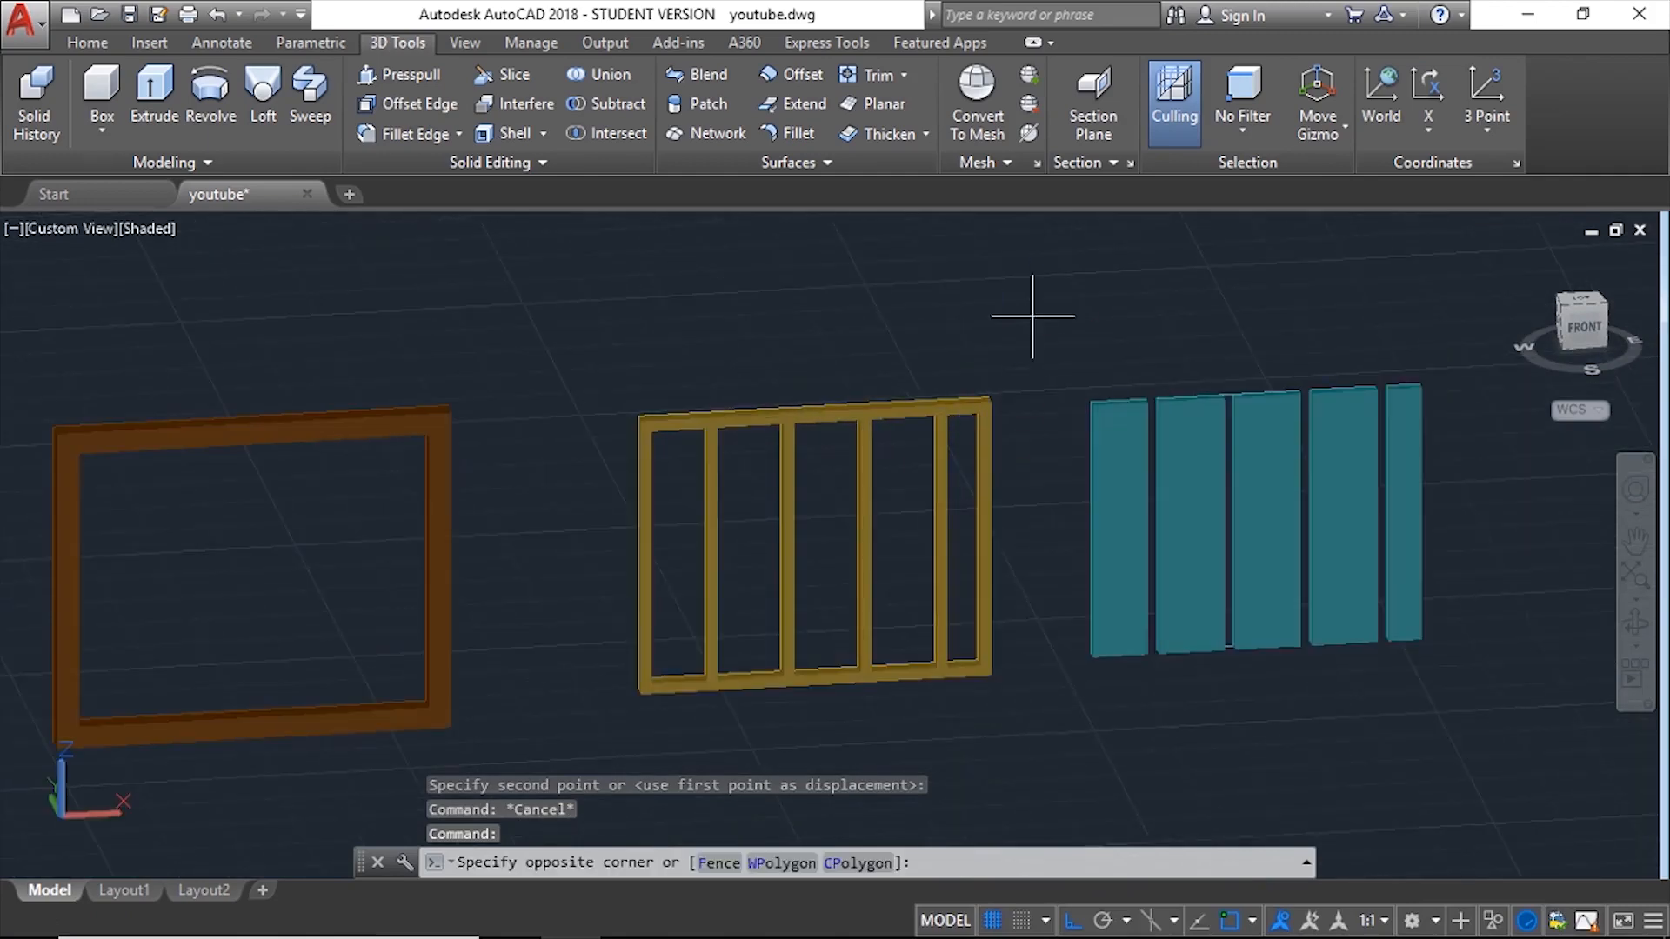
click(710, 634)
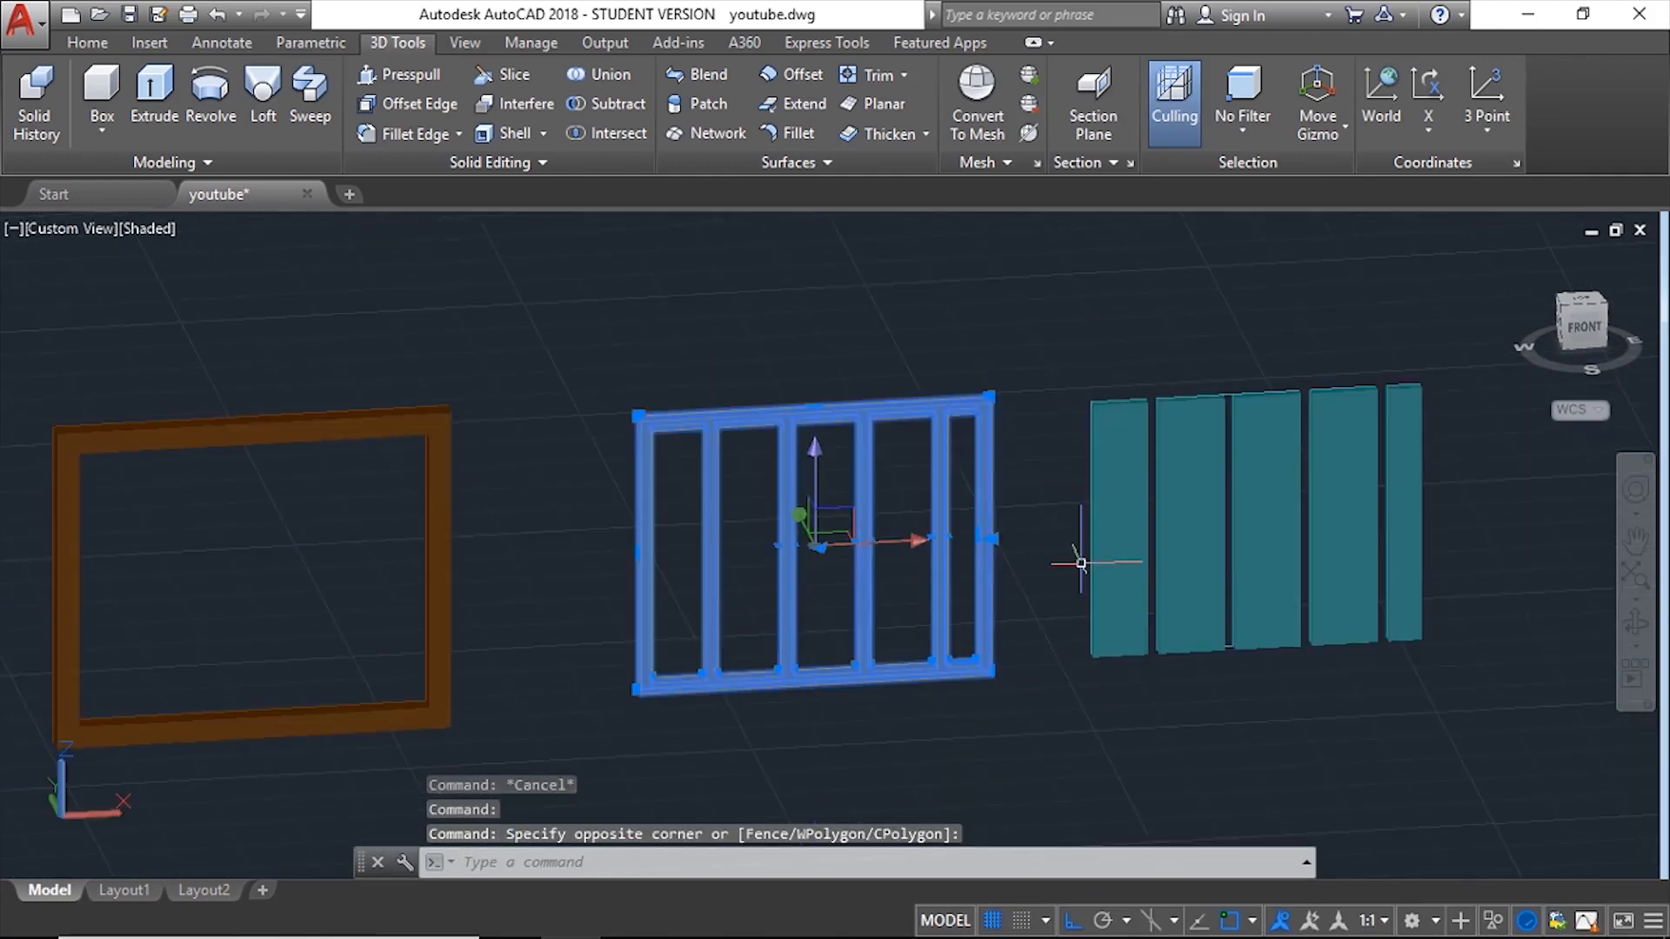
shift+middle_drag(987, 600, 980, 373)
scroll(980, 373, up, 3)
scroll(977, 380, up, 3)
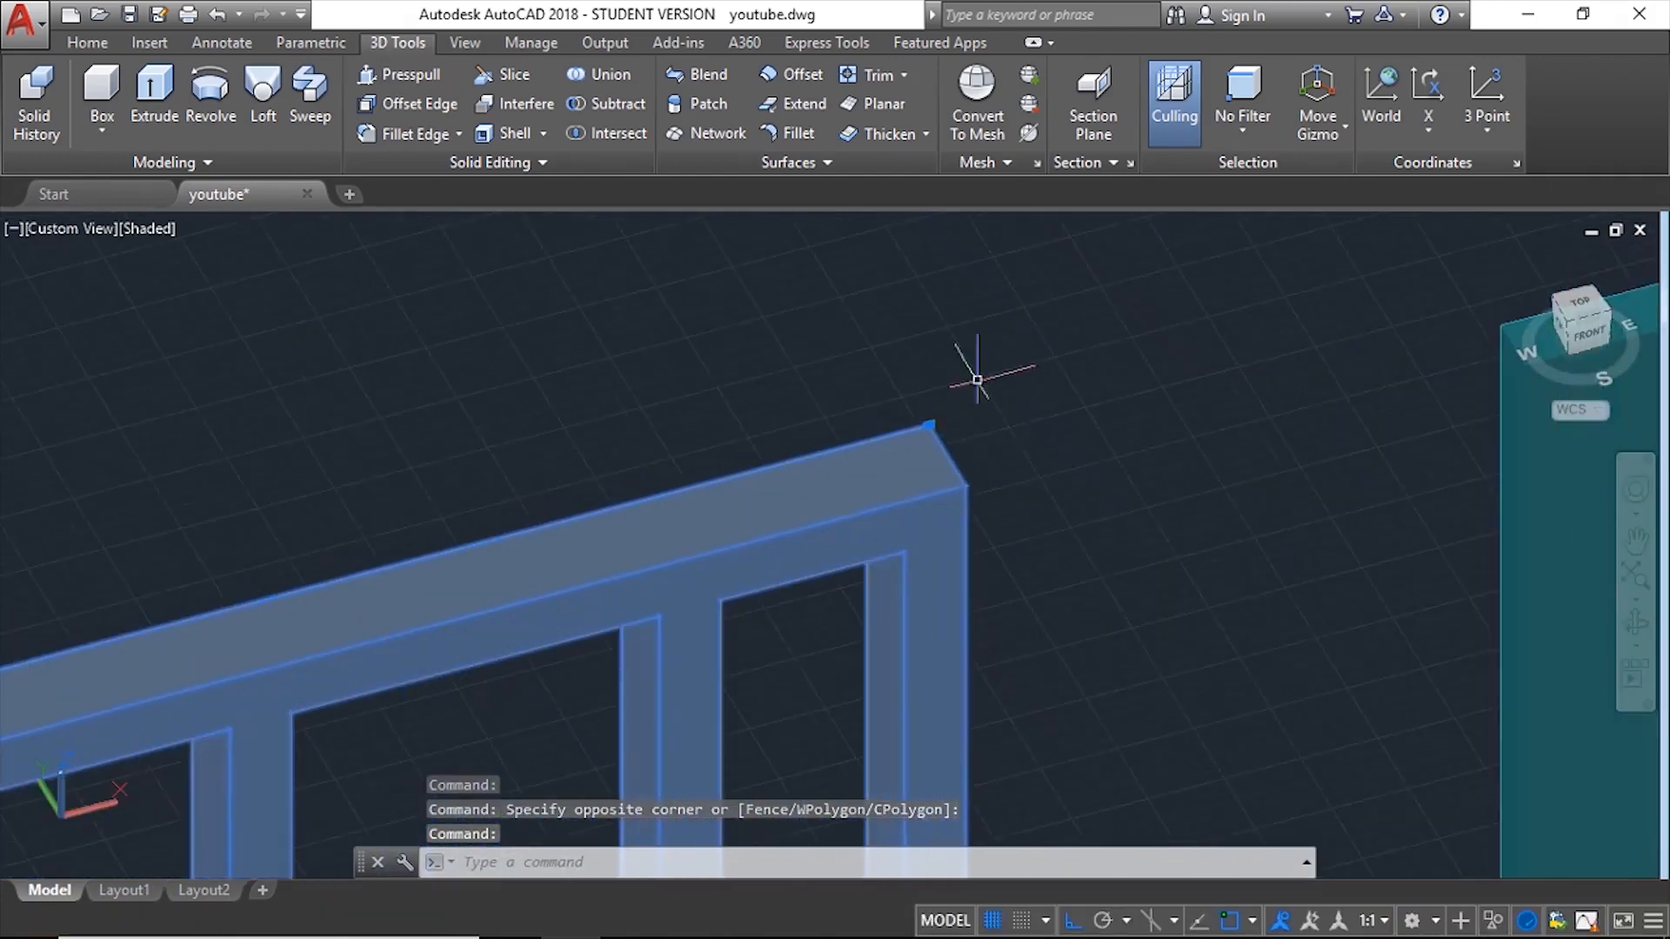
text(m)
key(Return)
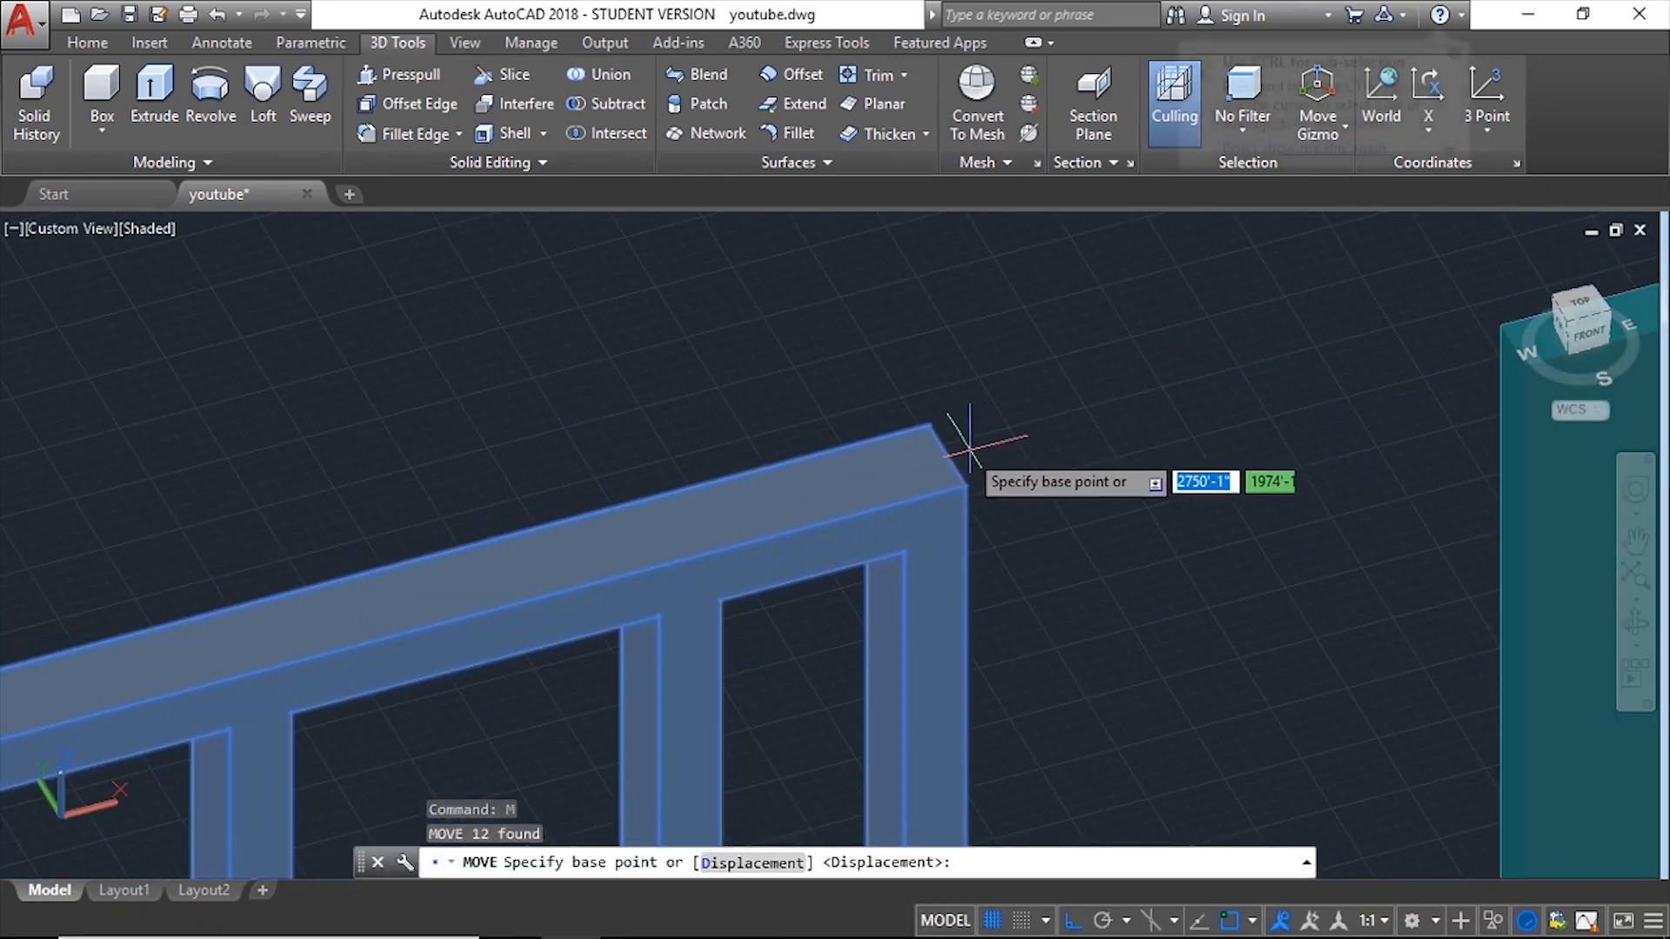
click(964, 446)
scroll(1174, 478, down, 5)
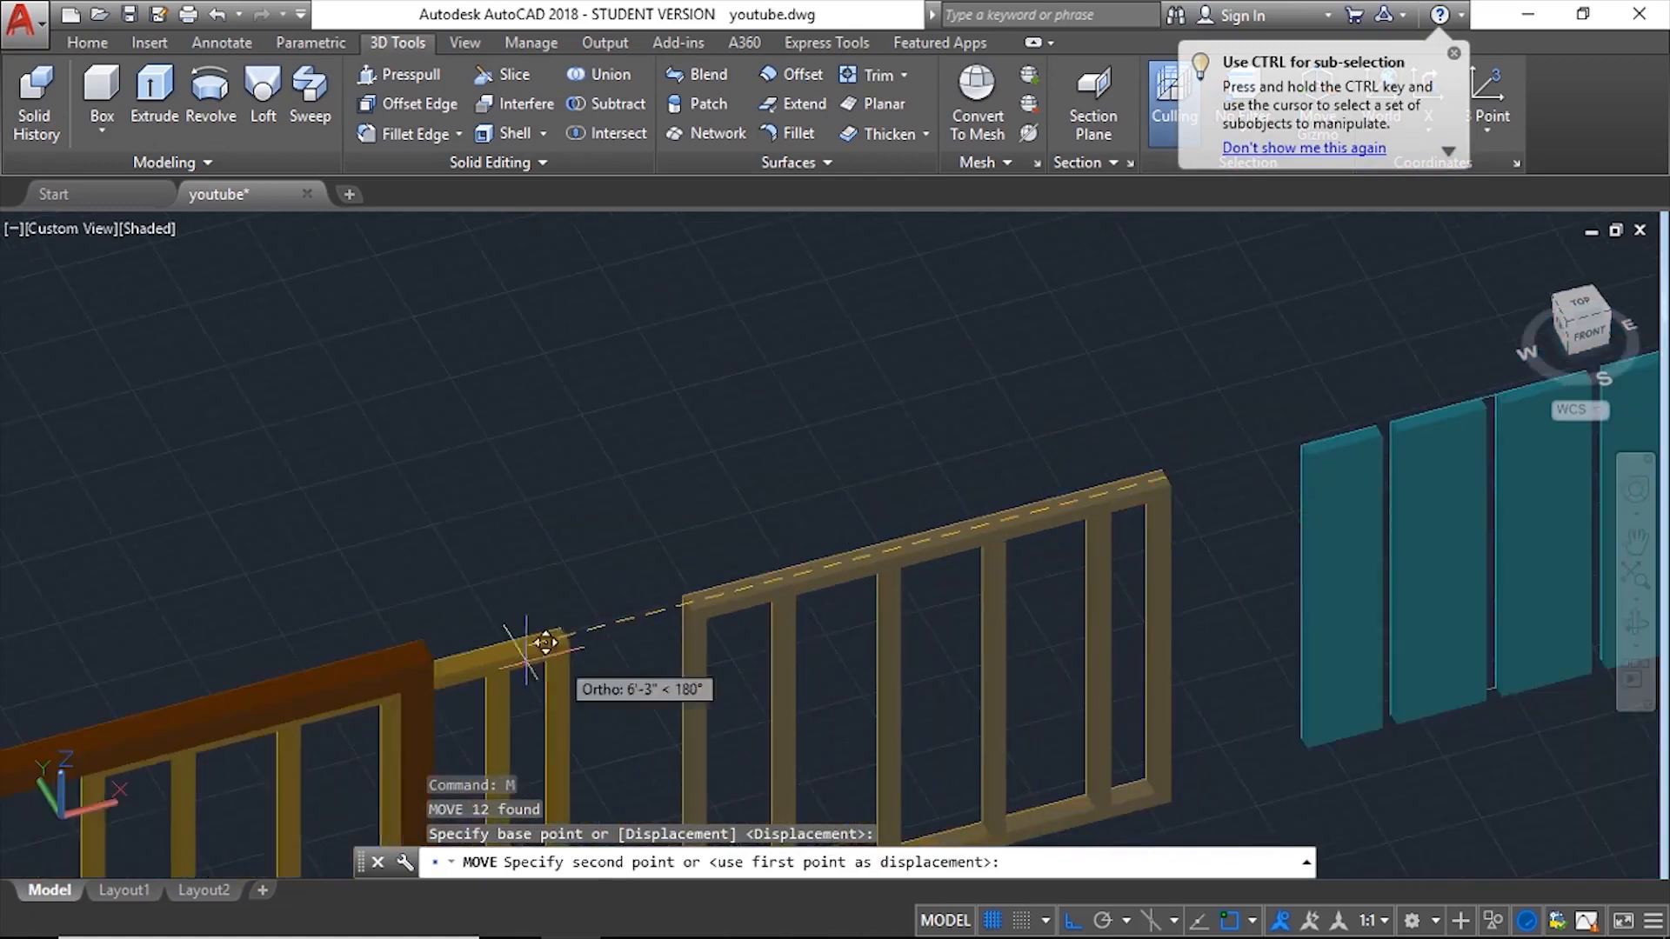
scroll(358, 656, up, 2)
shift+middle_drag(405, 733, 514, 574)
scroll(541, 511, up, 6)
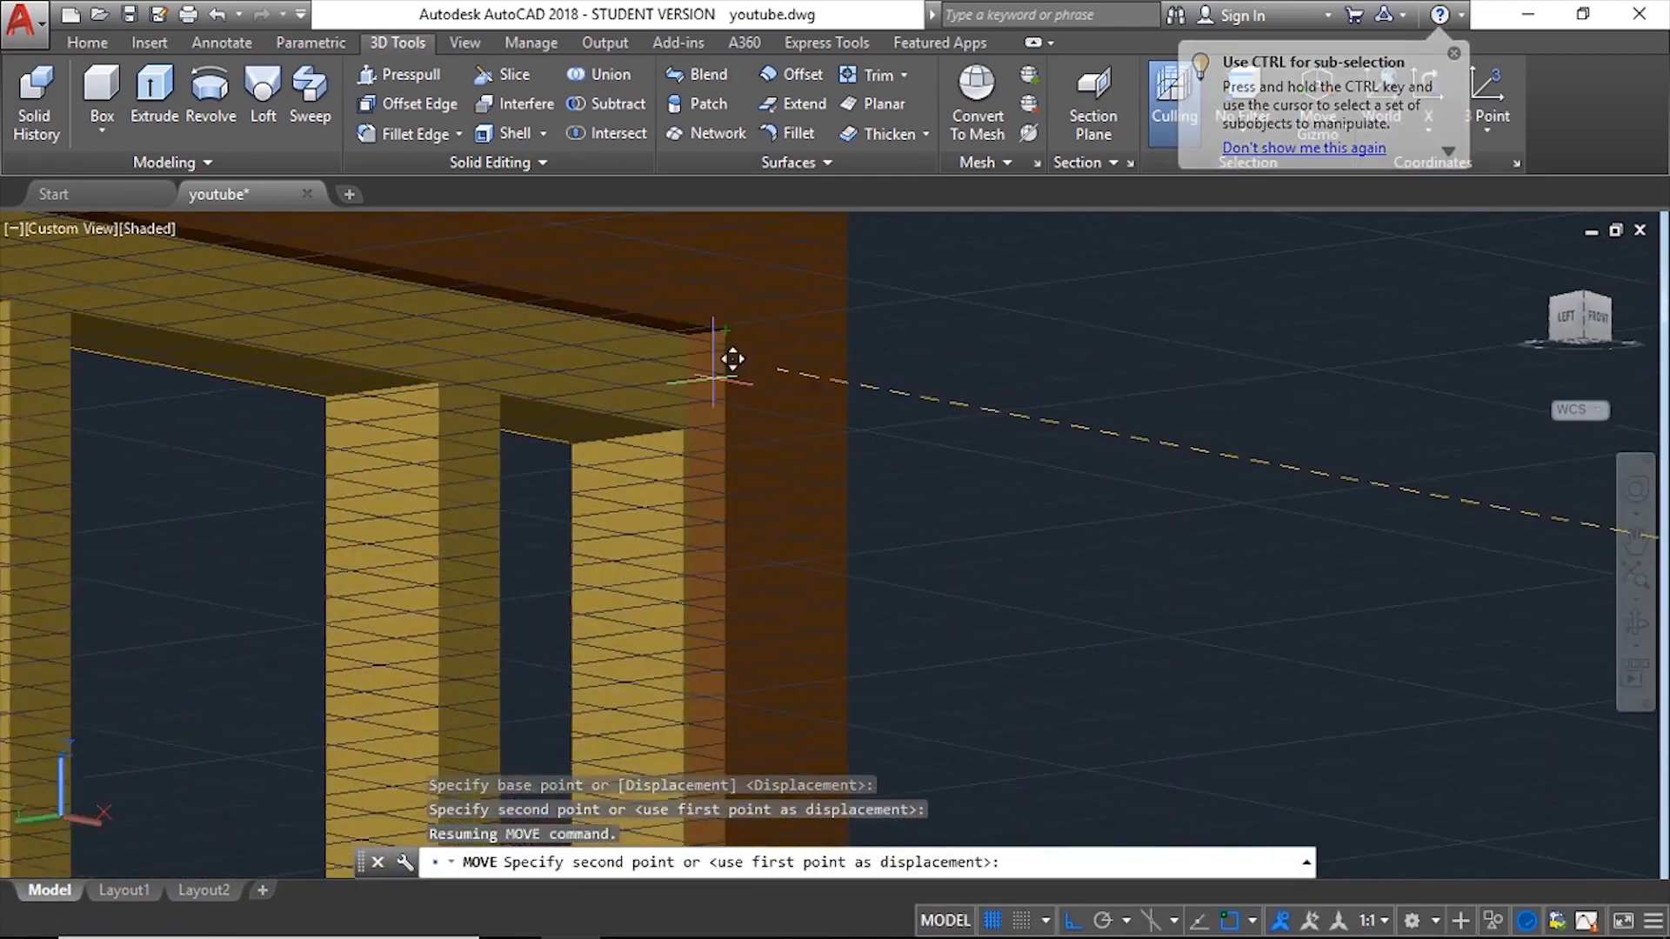
shift+middle_drag(716, 366, 704, 445)
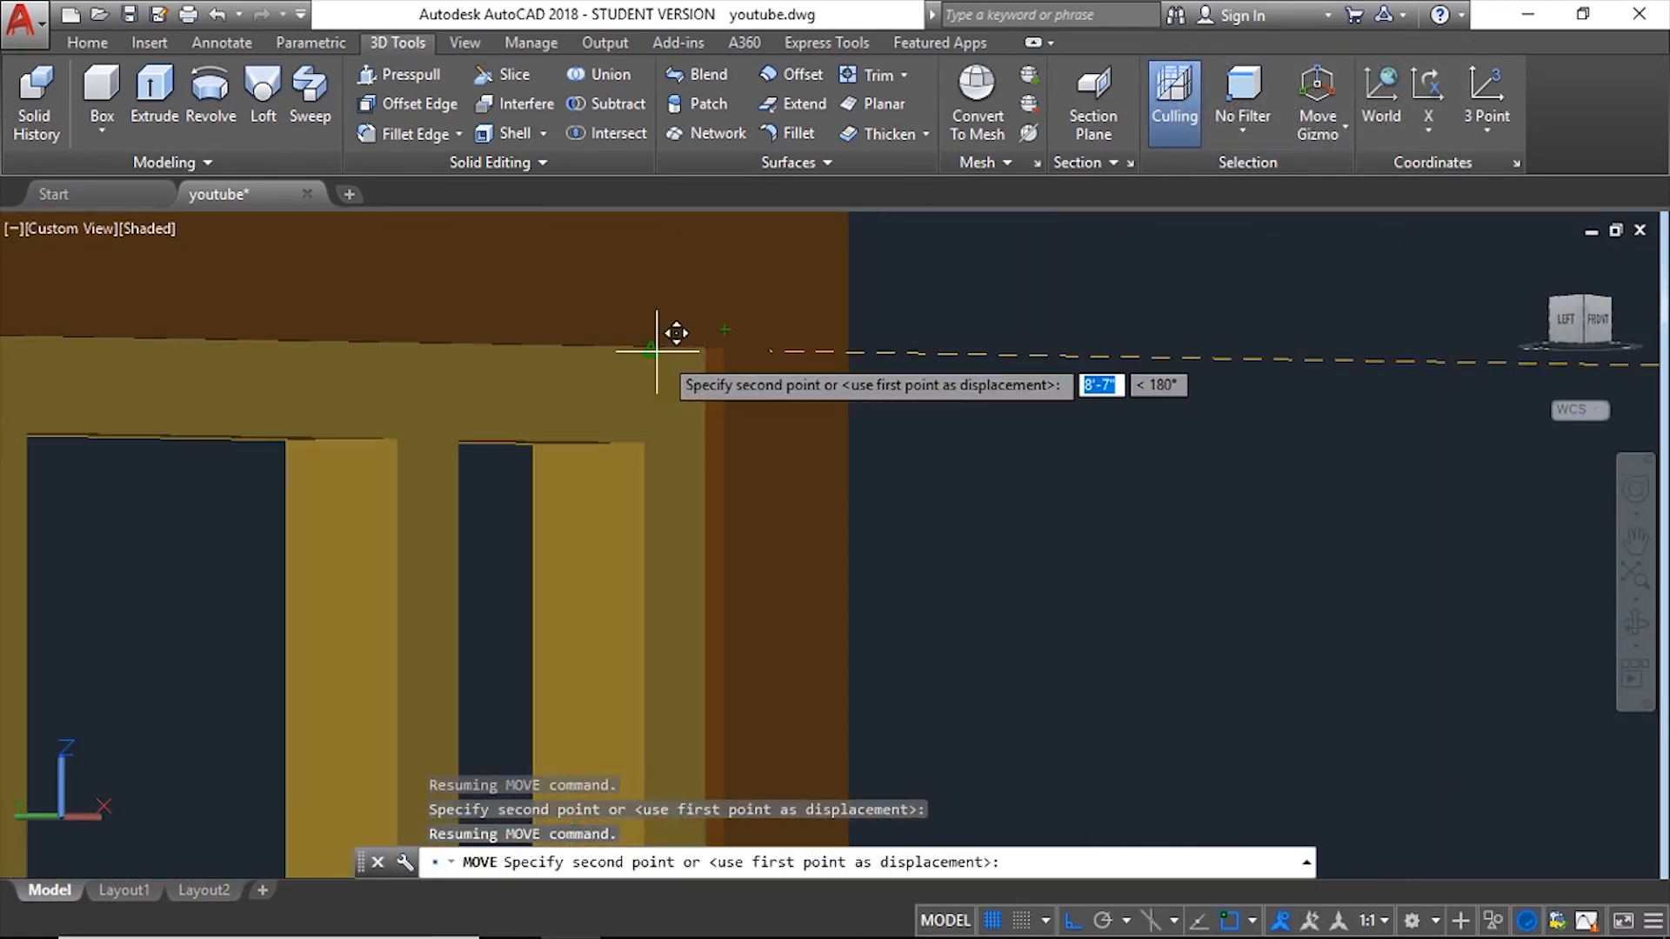
click(650, 349)
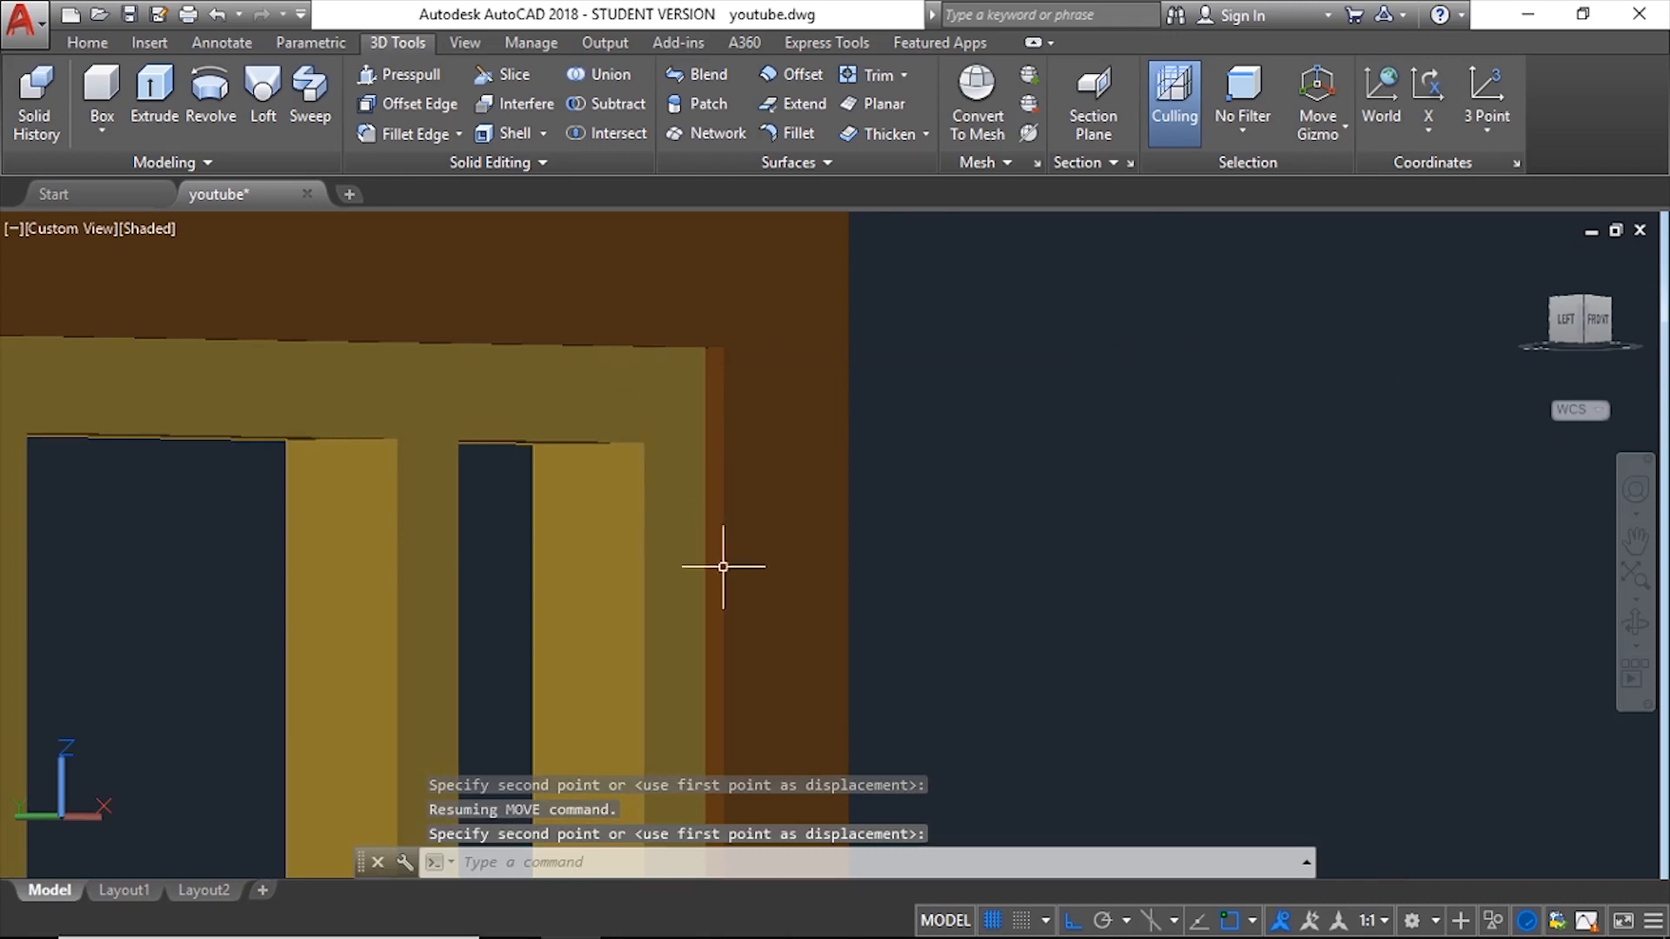
Step: Examine from several angles how the barred grille fits inside the outer window frame
mouse_move(720, 536)
shift+middle_down()
mouse_move(675, 582)
mouse_move(932, 608)
mouse_move(875, 540)
mouse_move(778, 542)
mouse_move(749, 567)
mouse_move(705, 548)
mouse_move(715, 532)
shift+middle_up()
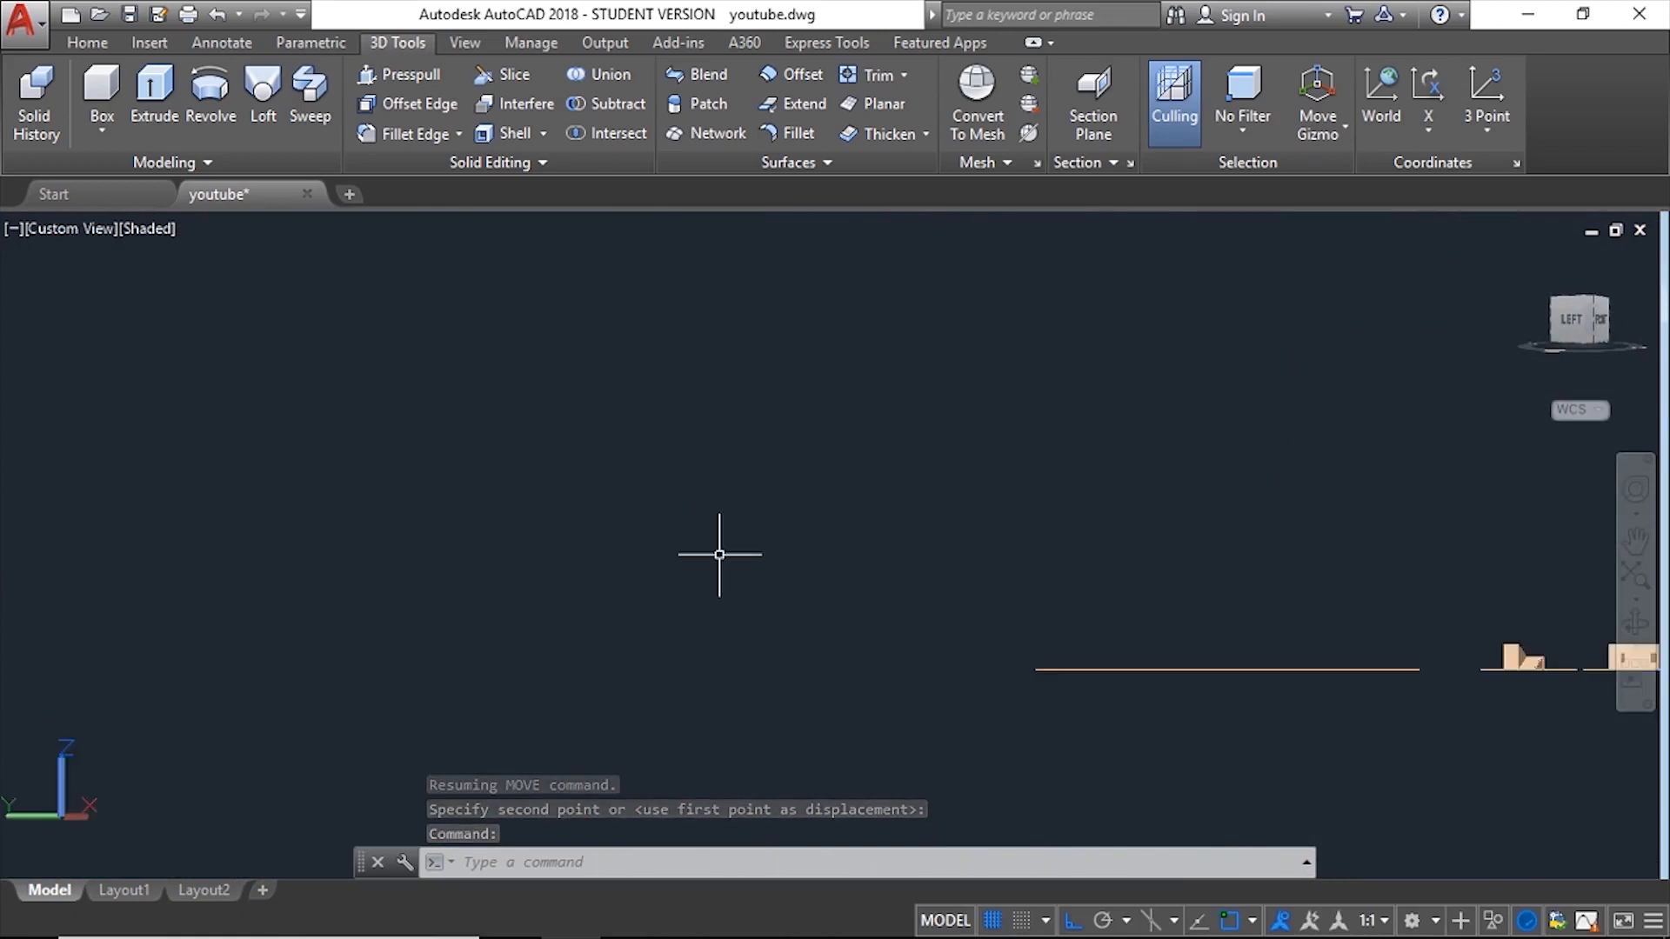
scroll(1243, 582, up, 5)
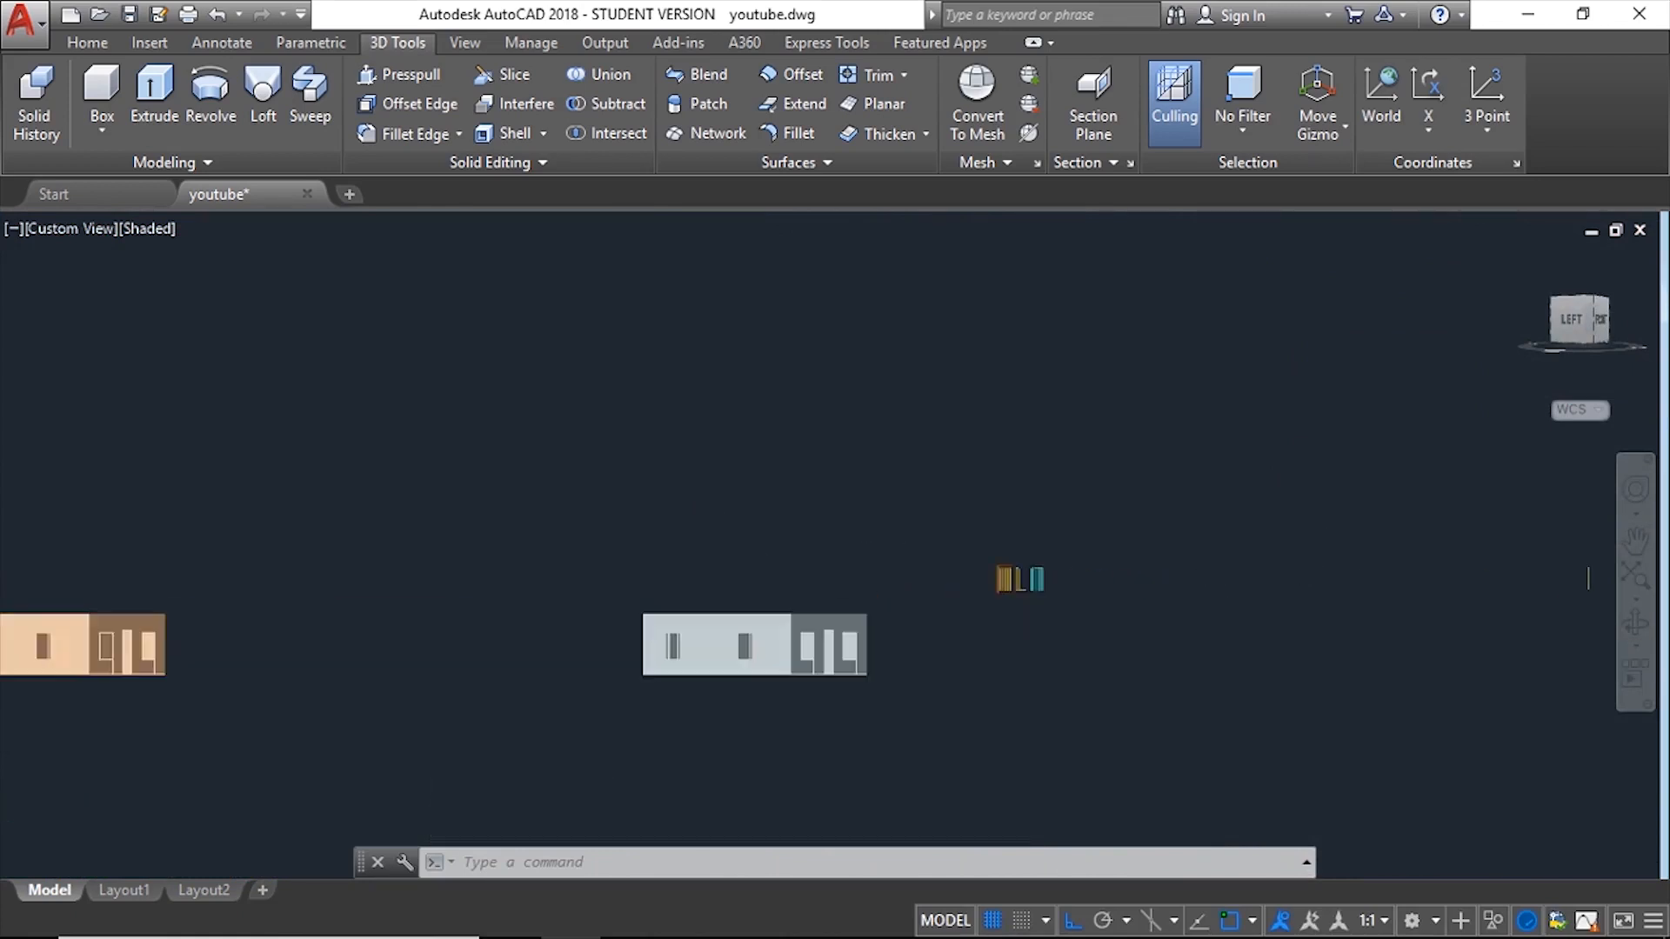
scroll(1129, 592, up, 5)
scroll(763, 574, up, 5)
scroll(900, 552, down, 5)
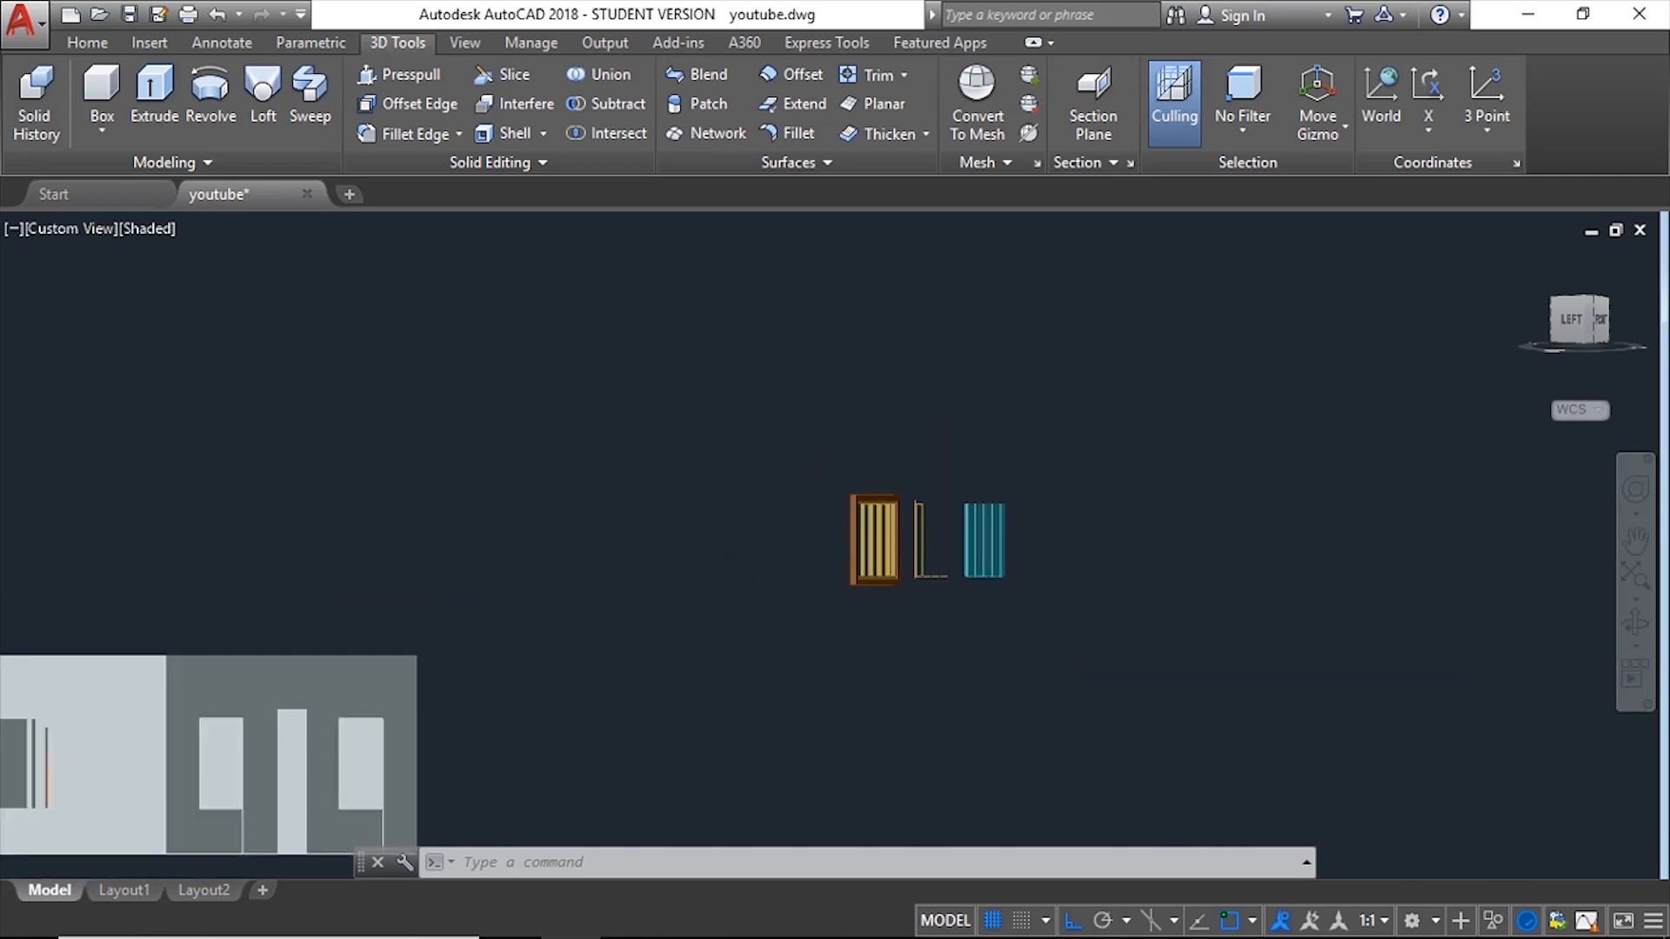
shift+middle_drag(943, 604, 868, 604)
scroll(990, 556, up, 5)
shift+middle_drag(1078, 572, 956, 651)
scroll(870, 576, up, 8)
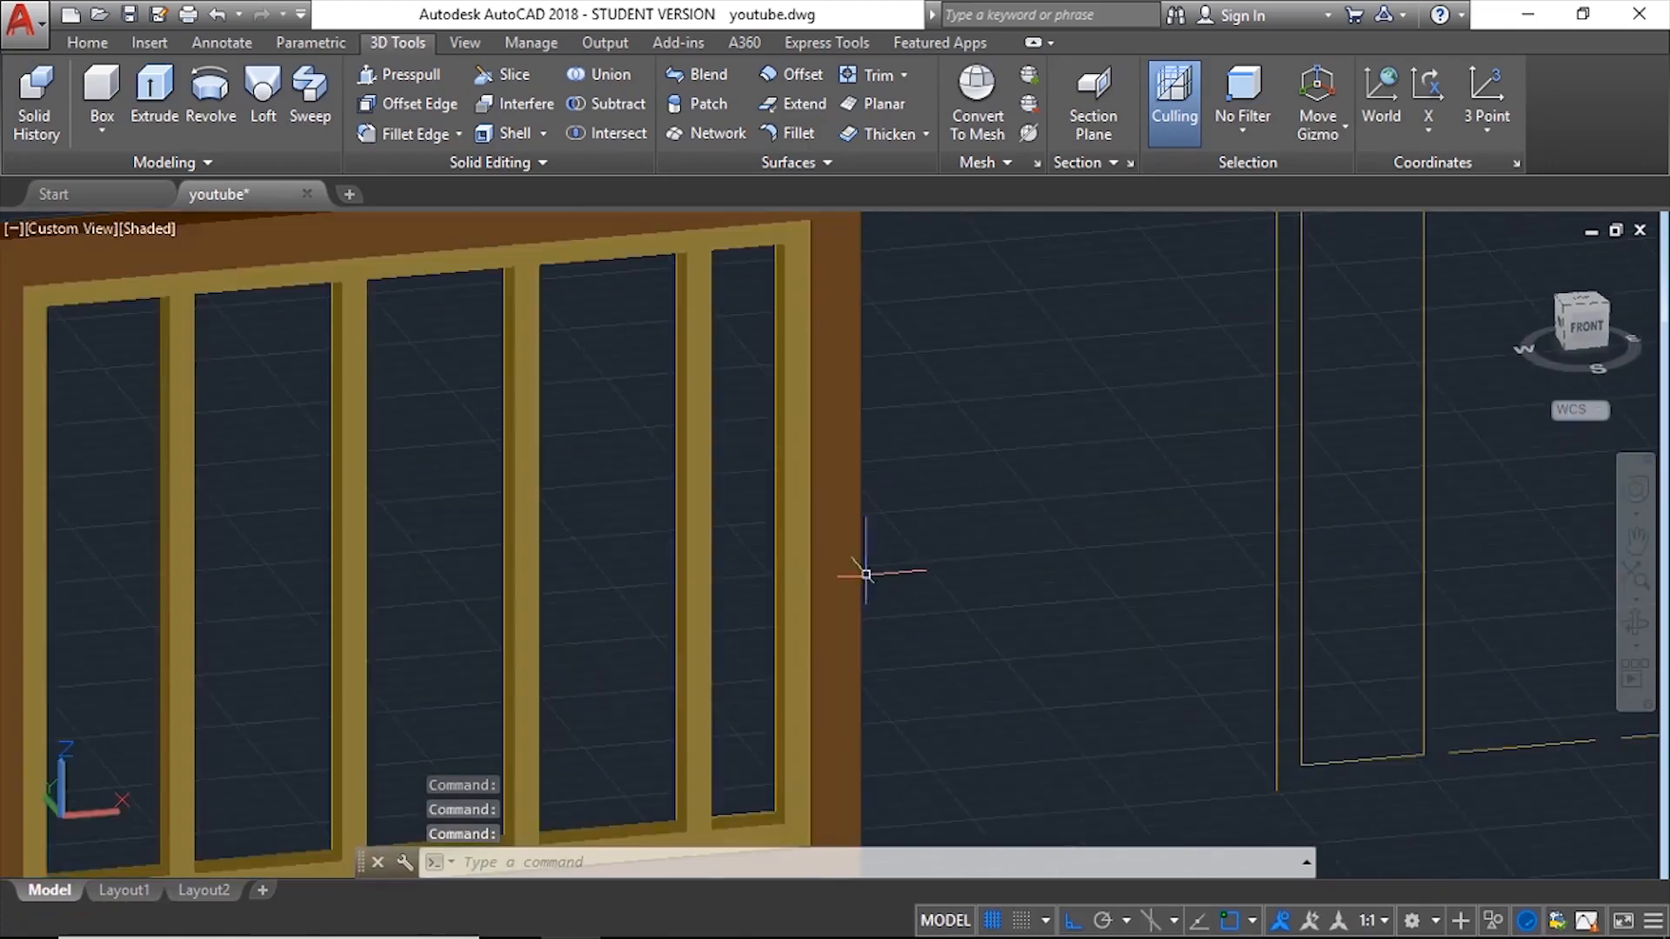
scroll(584, 613, down, 8)
scroll(1377, 570, down, 2)
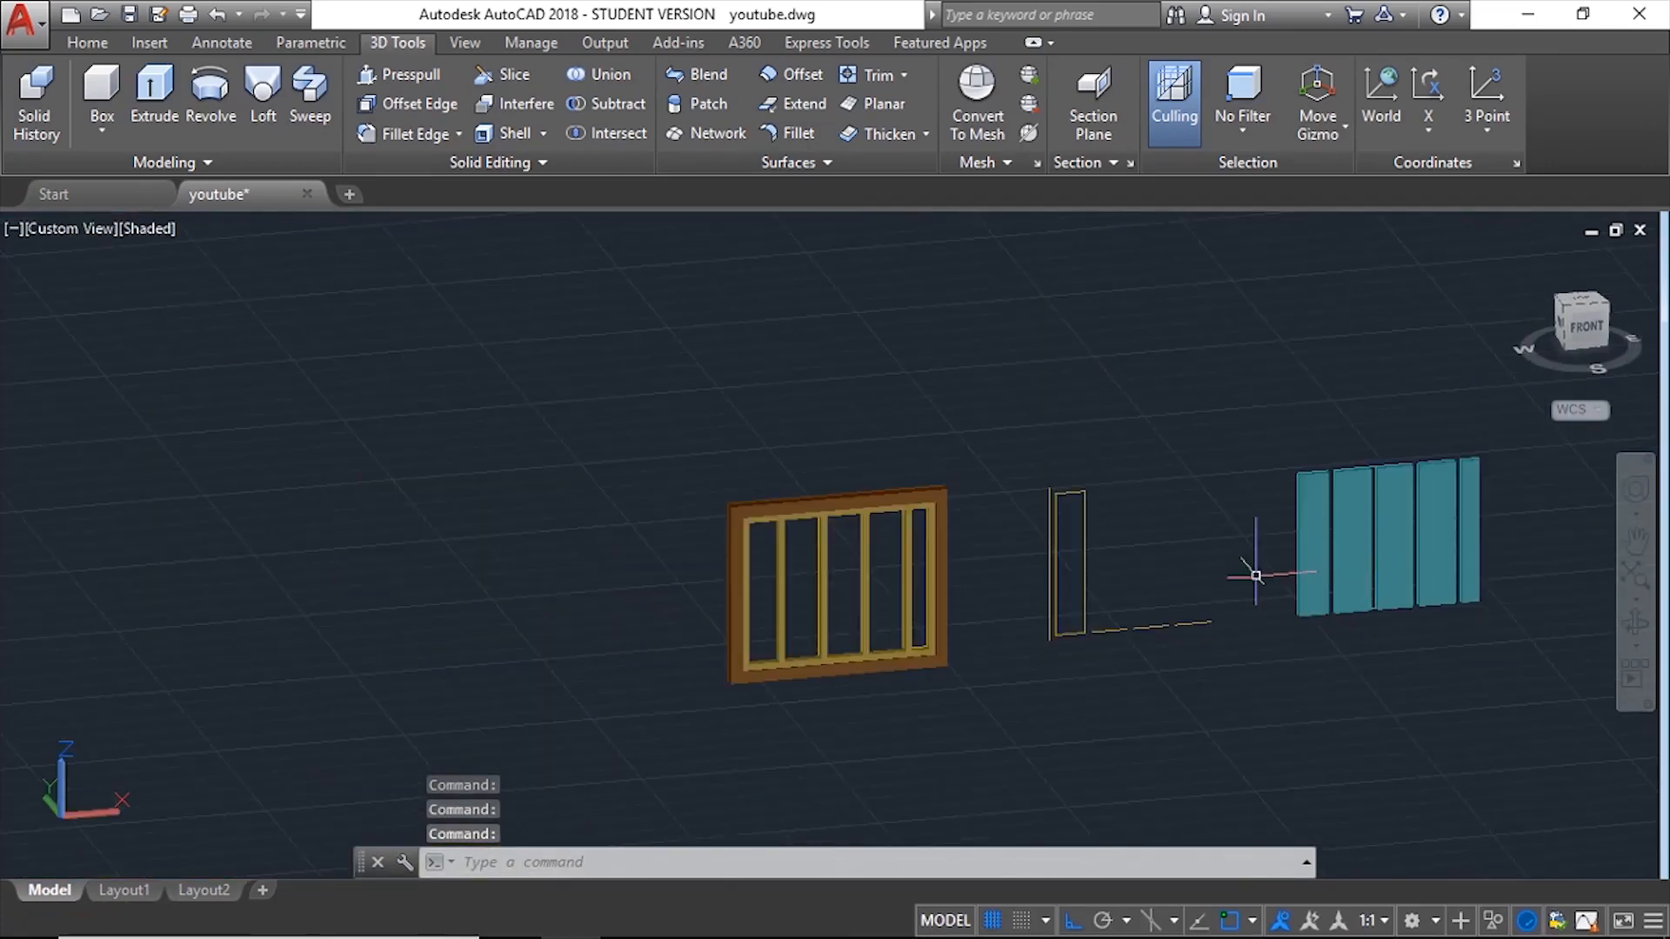
Step: Set the viewport's visual style to 2D Wireframe
click(1484, 442)
click(1244, 574)
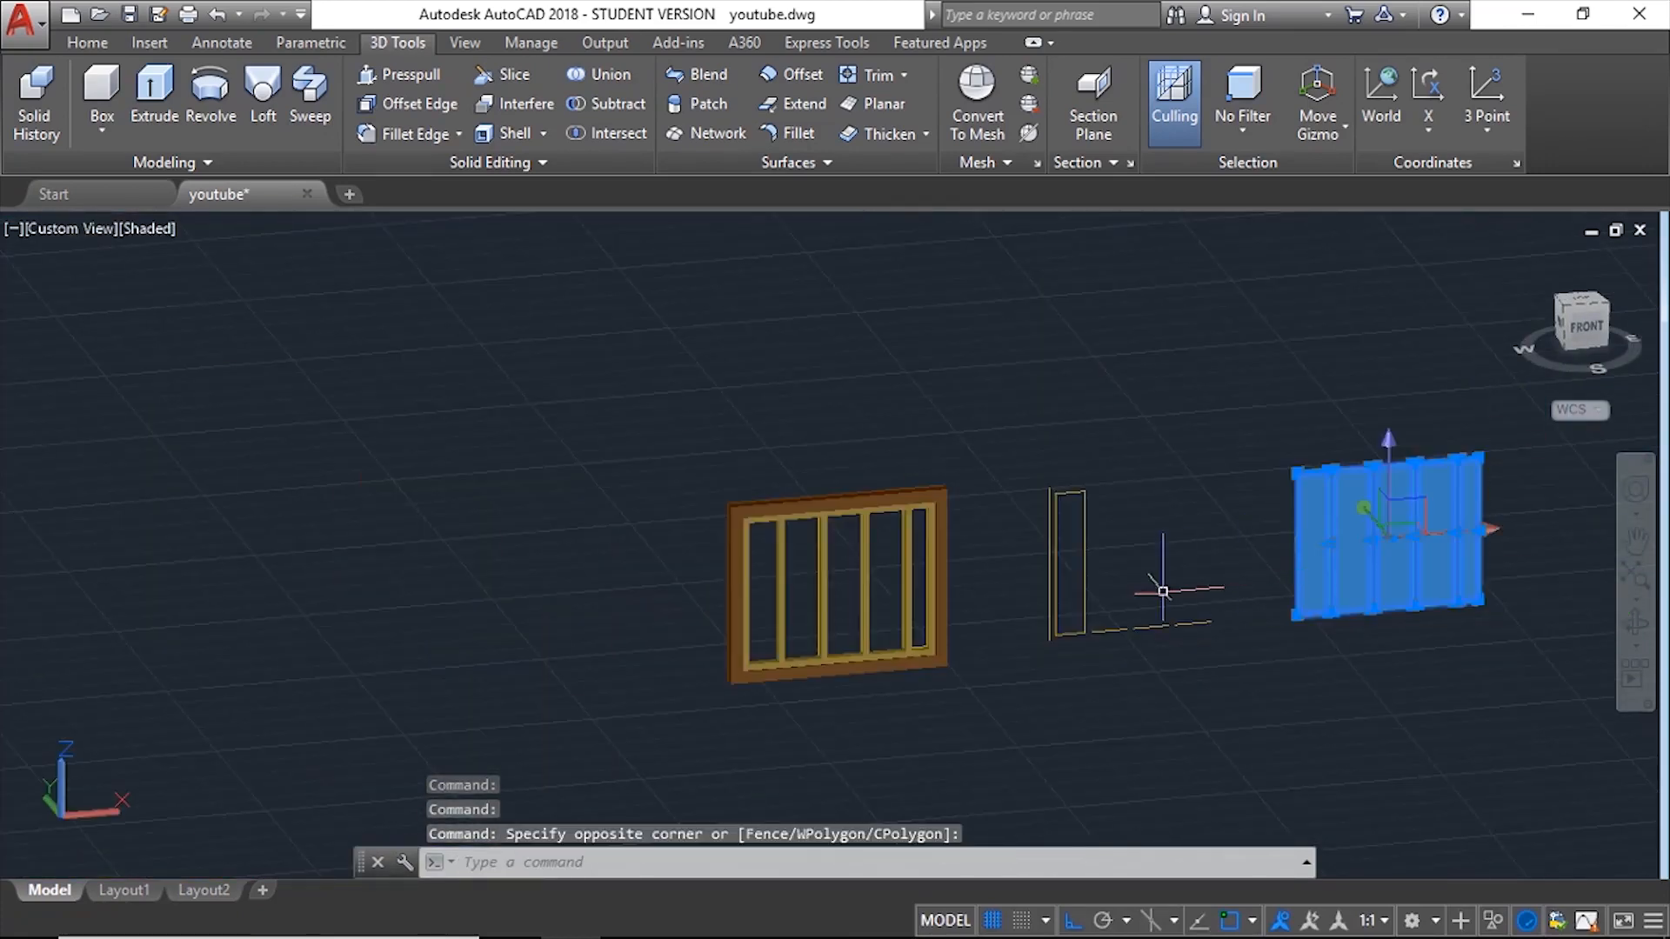
click(142, 230)
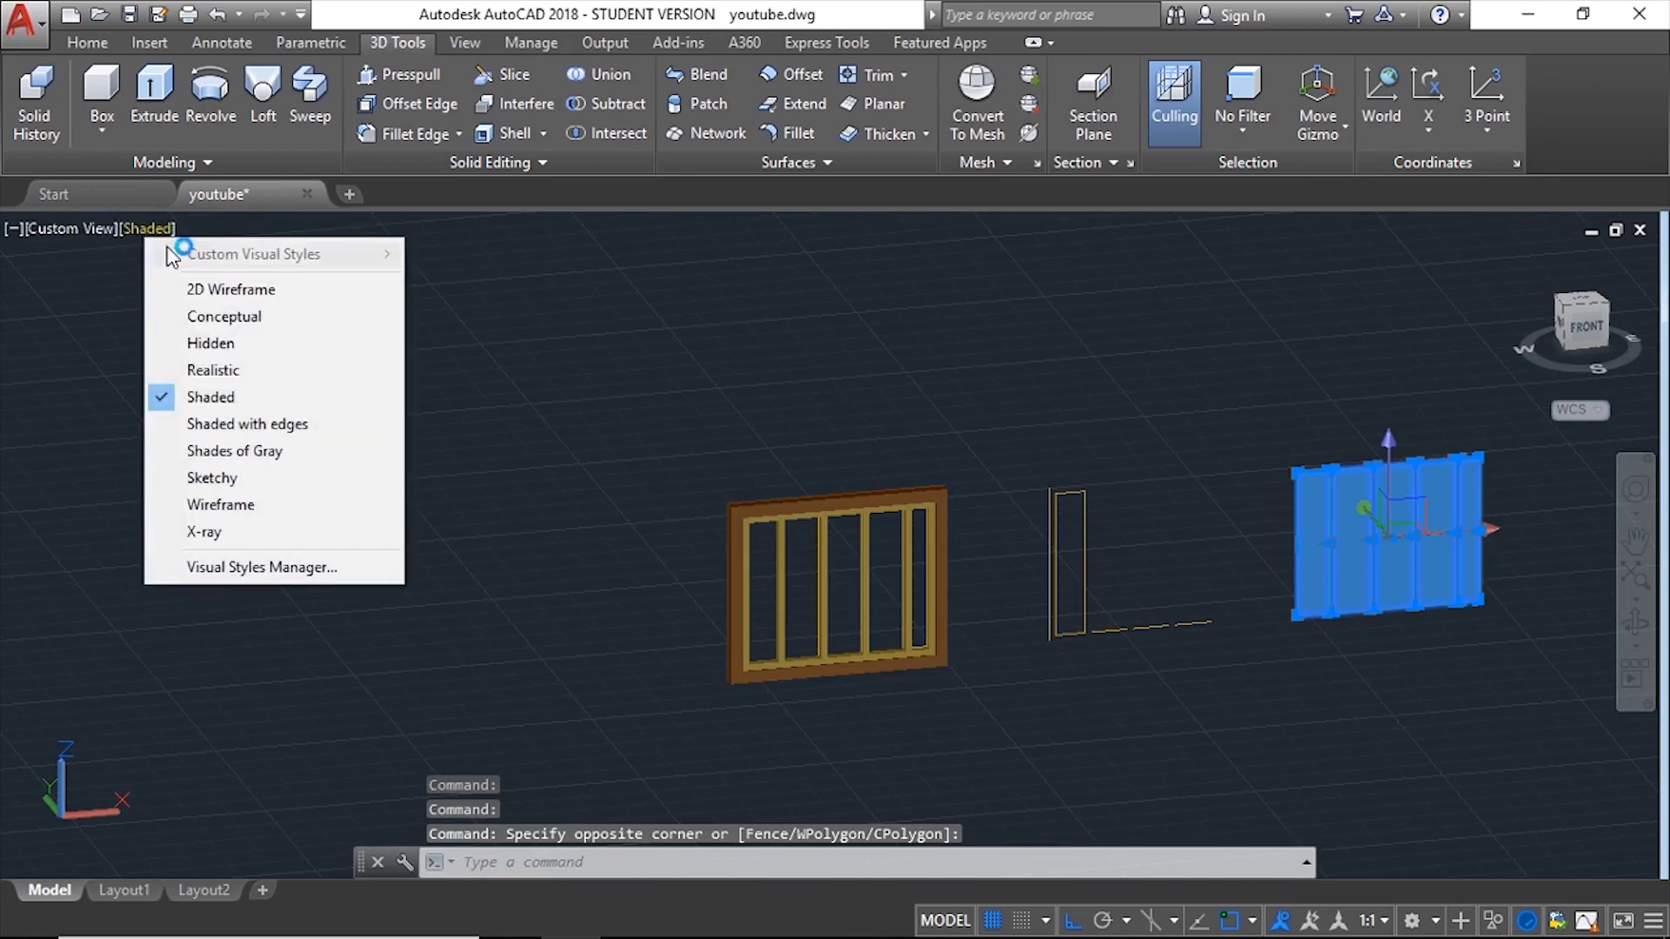
click(187, 287)
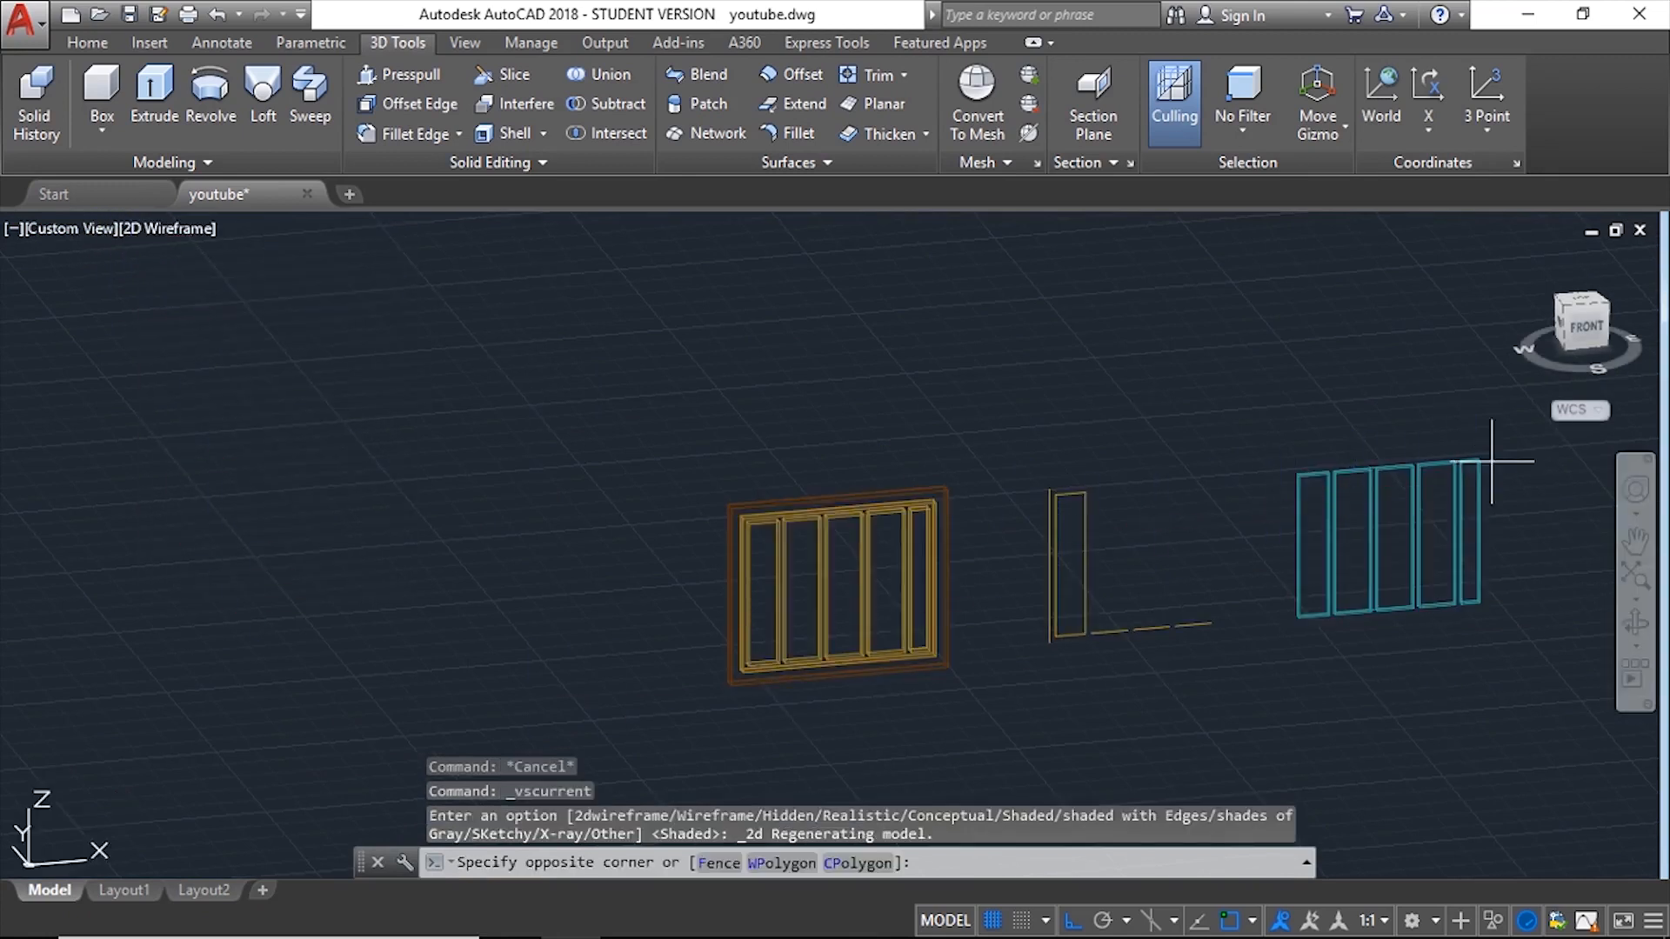
Step: Move the glass panes into the grille, matching the midpoint of the end pane's upper corner edge to that of the grille's end opening
click(1228, 537)
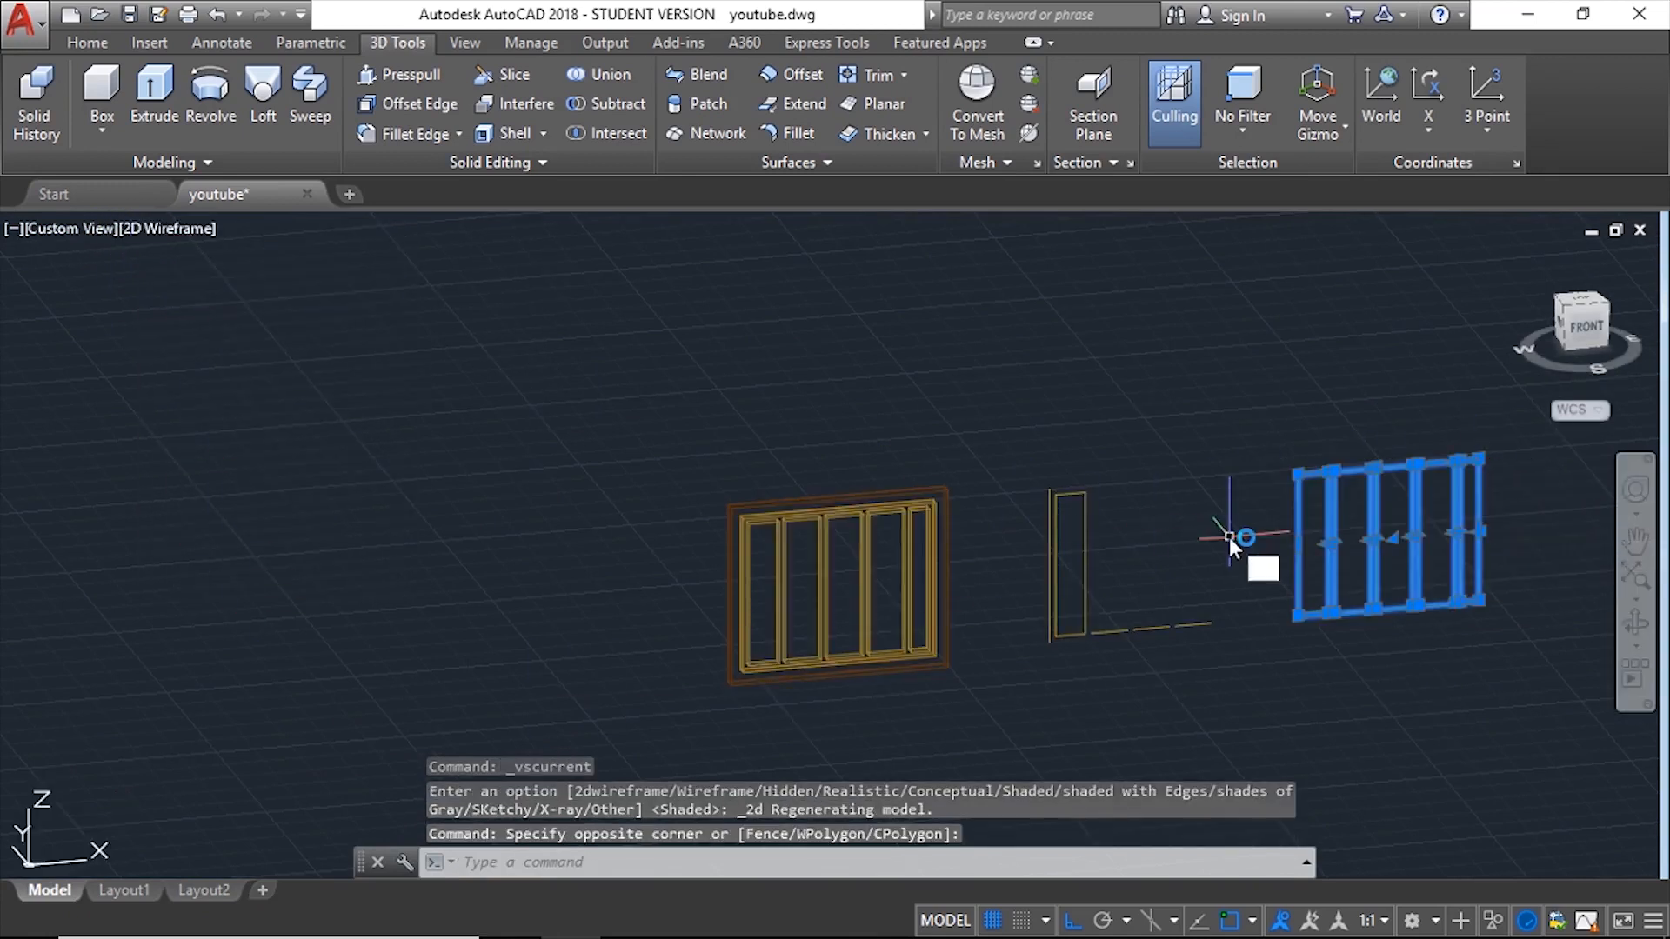
text(m)
key(Return)
shift+middle_drag(1426, 517, 1452, 520)
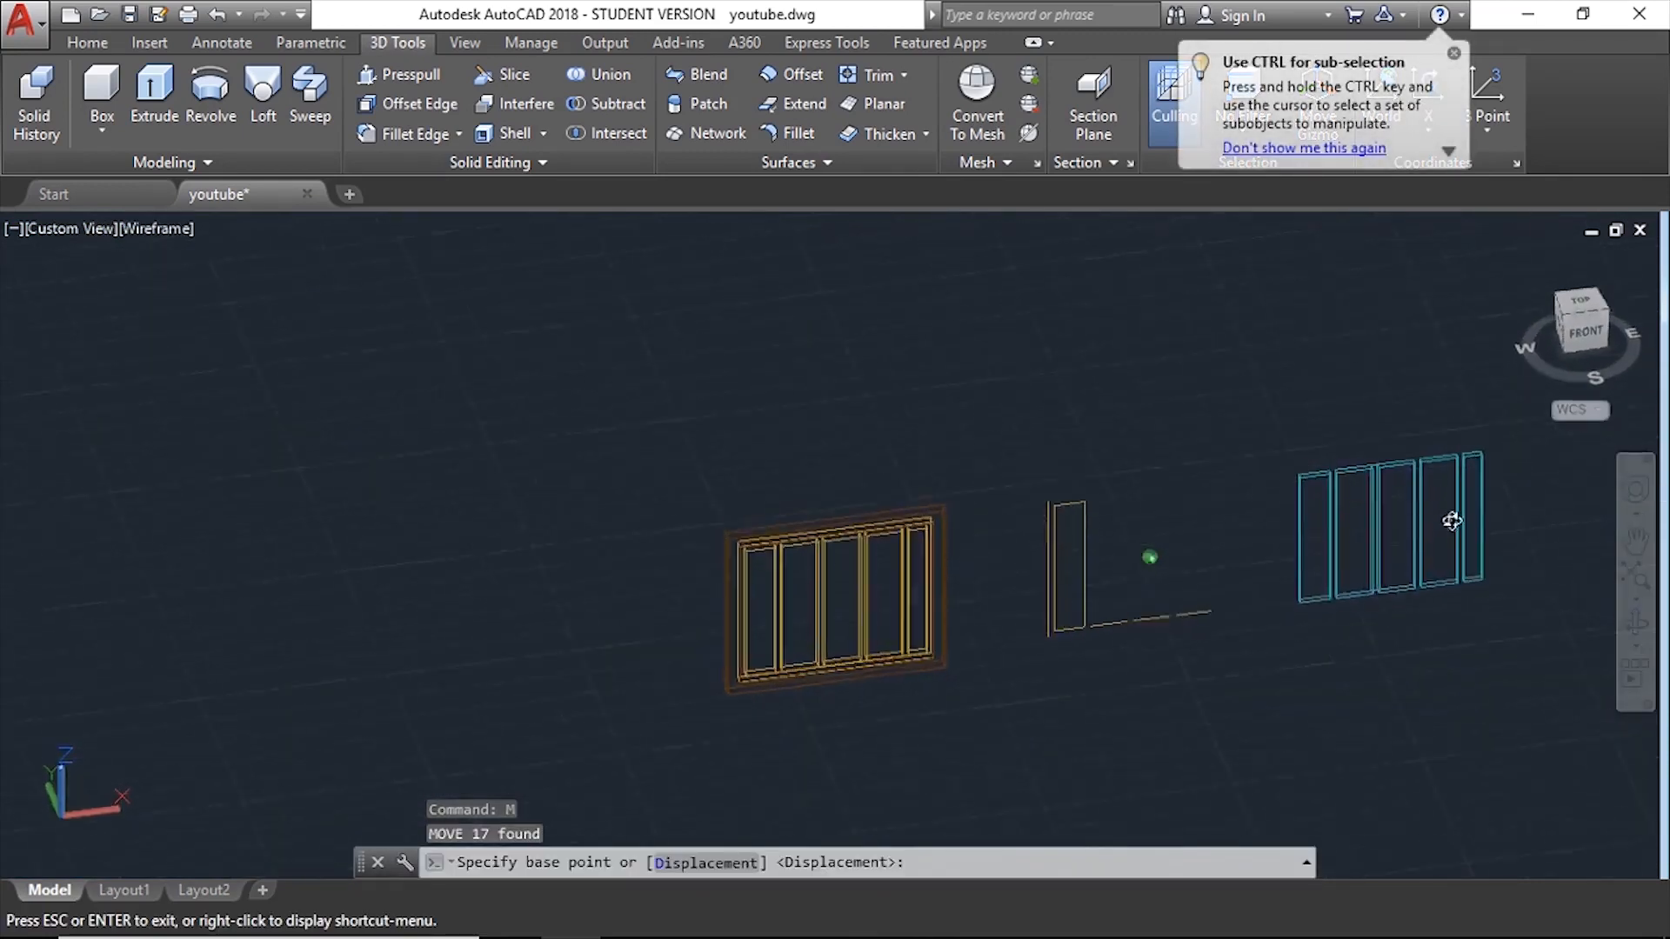
scroll(1435, 484, up, 6)
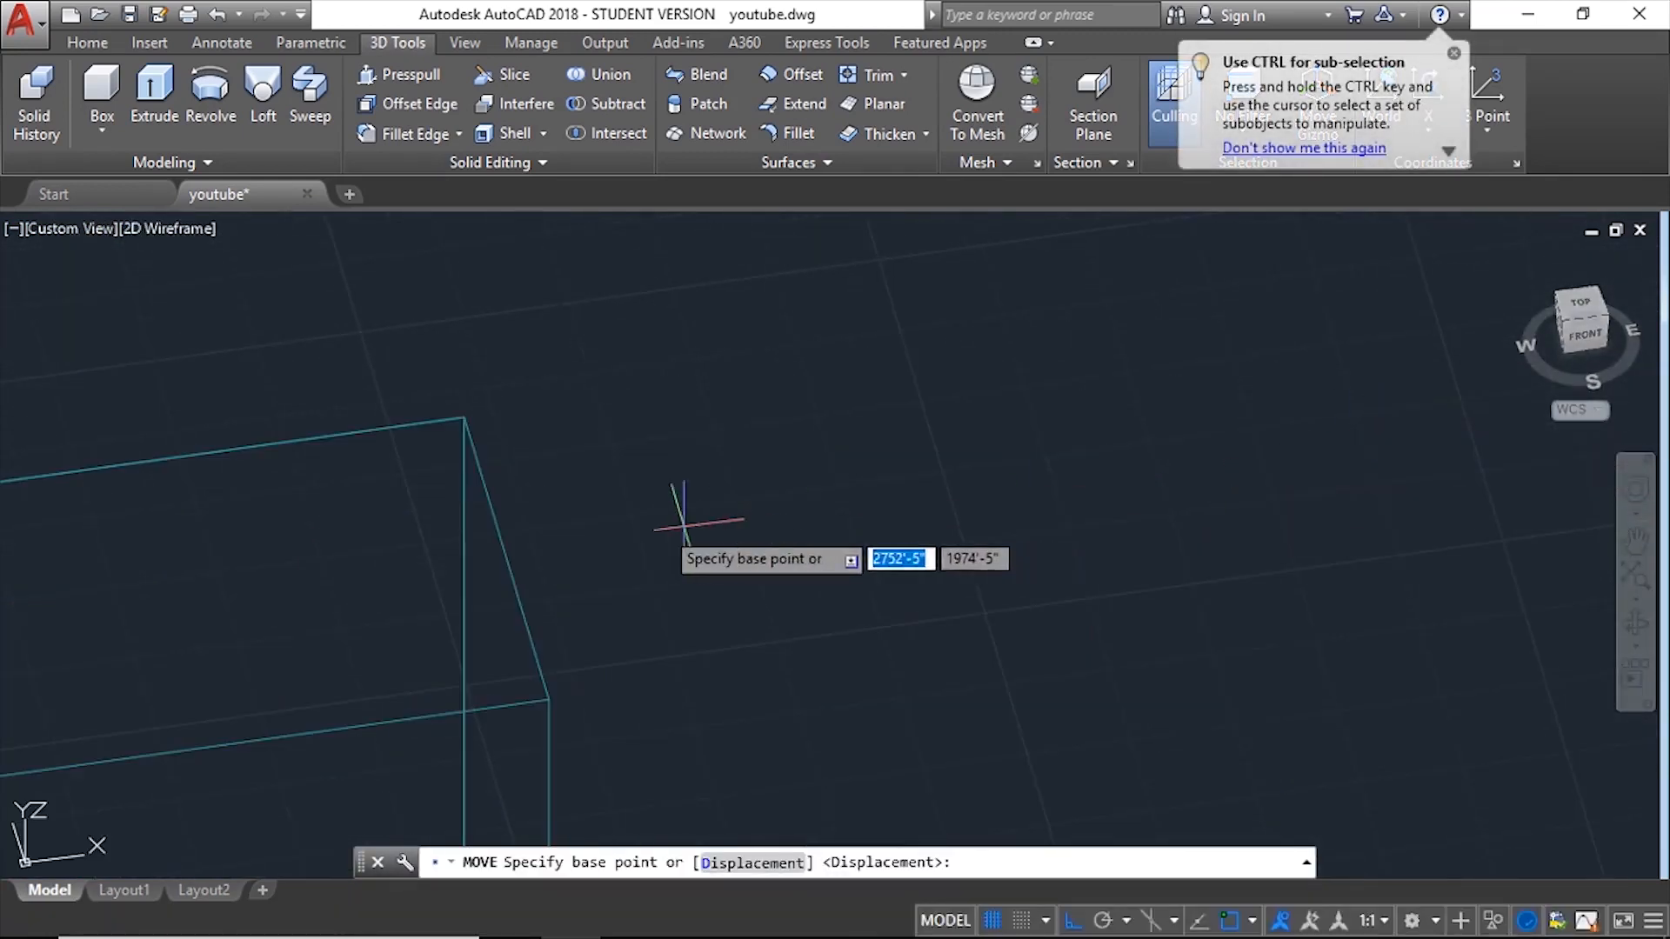
click(507, 561)
scroll(1362, 522, down, 5)
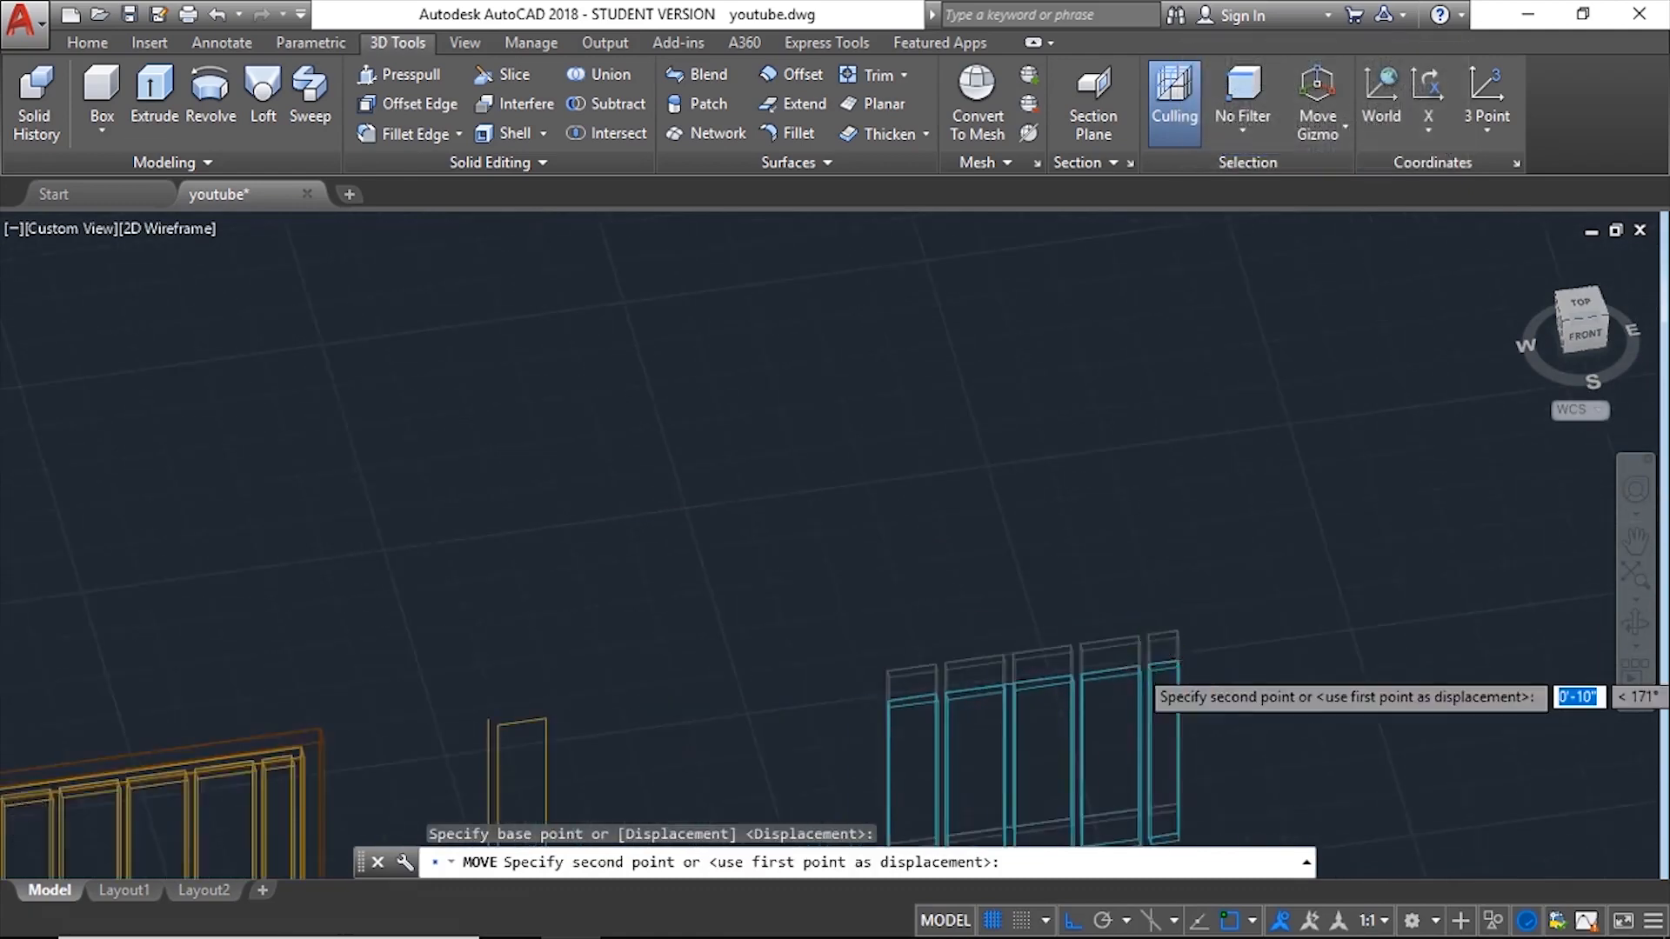
scroll(849, 670, down, 2)
scroll(820, 682, up, 7)
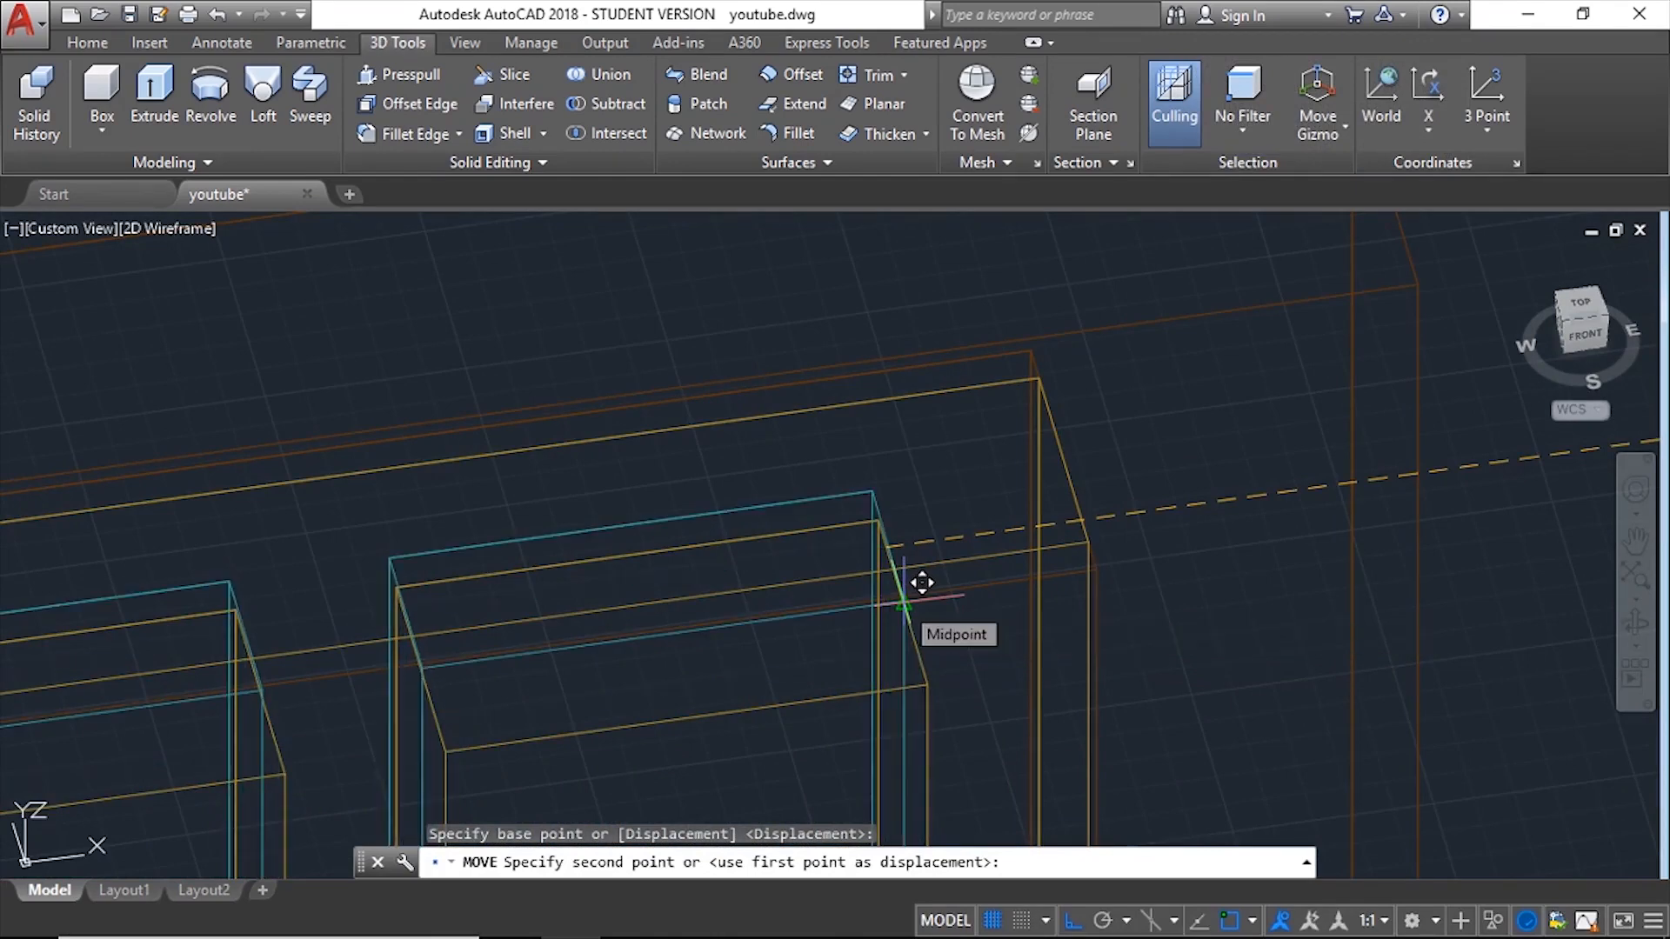
click(922, 583)
Step: Check the panes' position inside the grille and set the visual style back to Shaded
shift+middle_drag(1212, 640, 1201, 564)
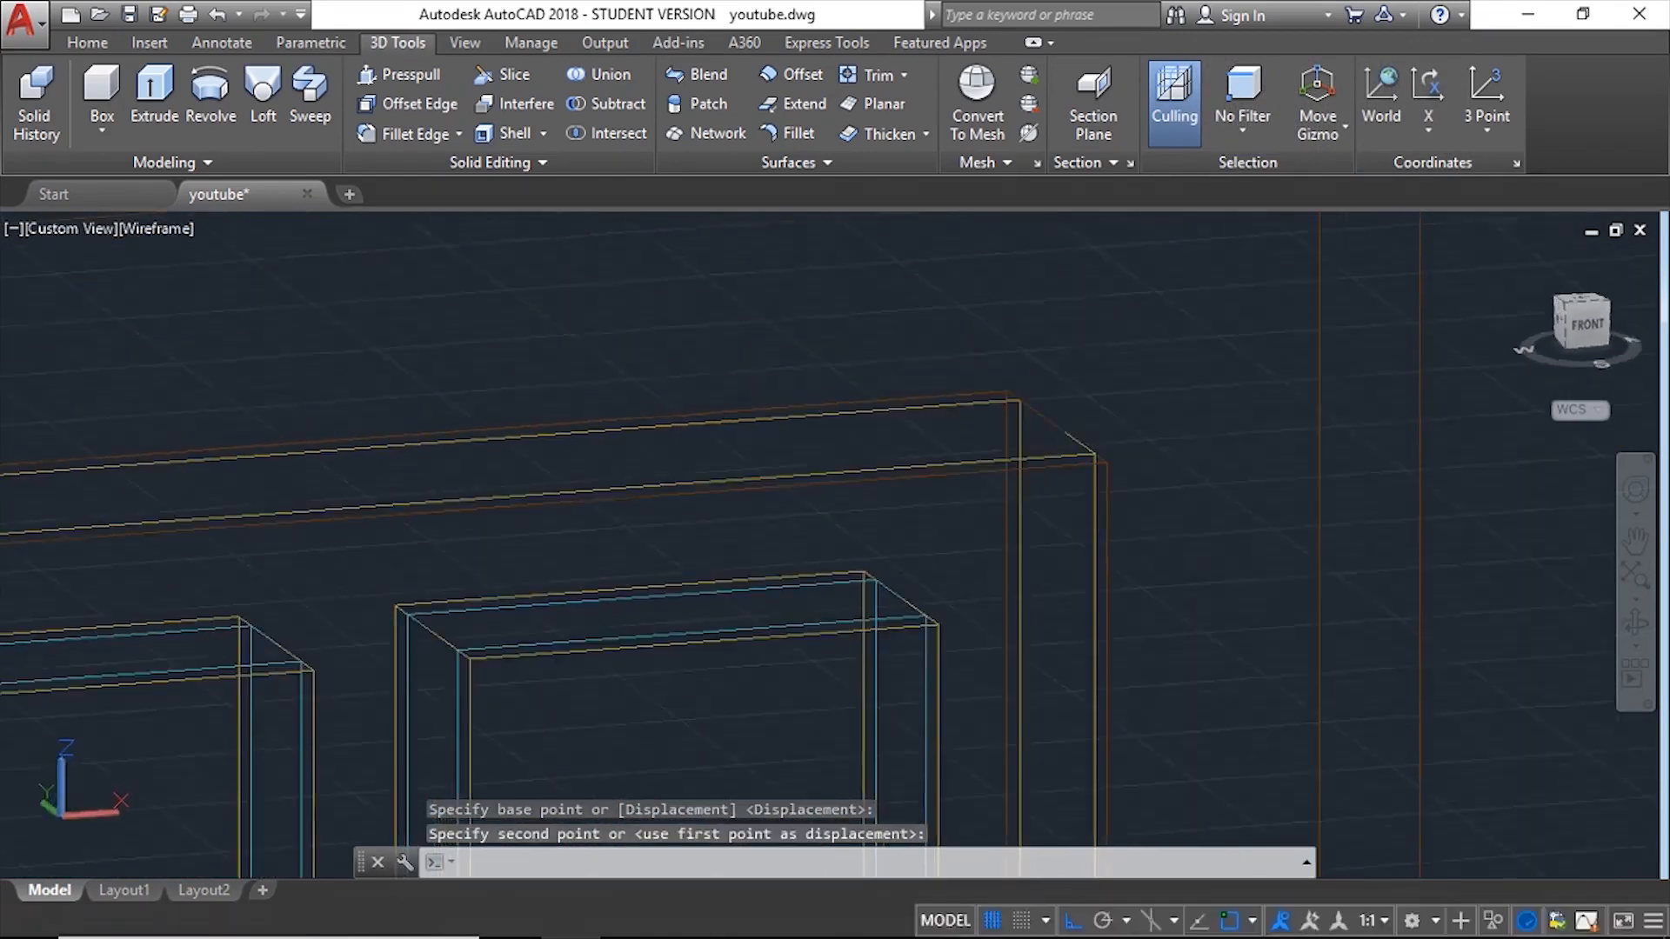
scroll(1202, 564, down, 7)
mouse_move(1246, 678)
shift+middle_down()
mouse_move(1183, 648)
mouse_move(1219, 687)
shift+middle_up()
scroll(1196, 684, down, 9)
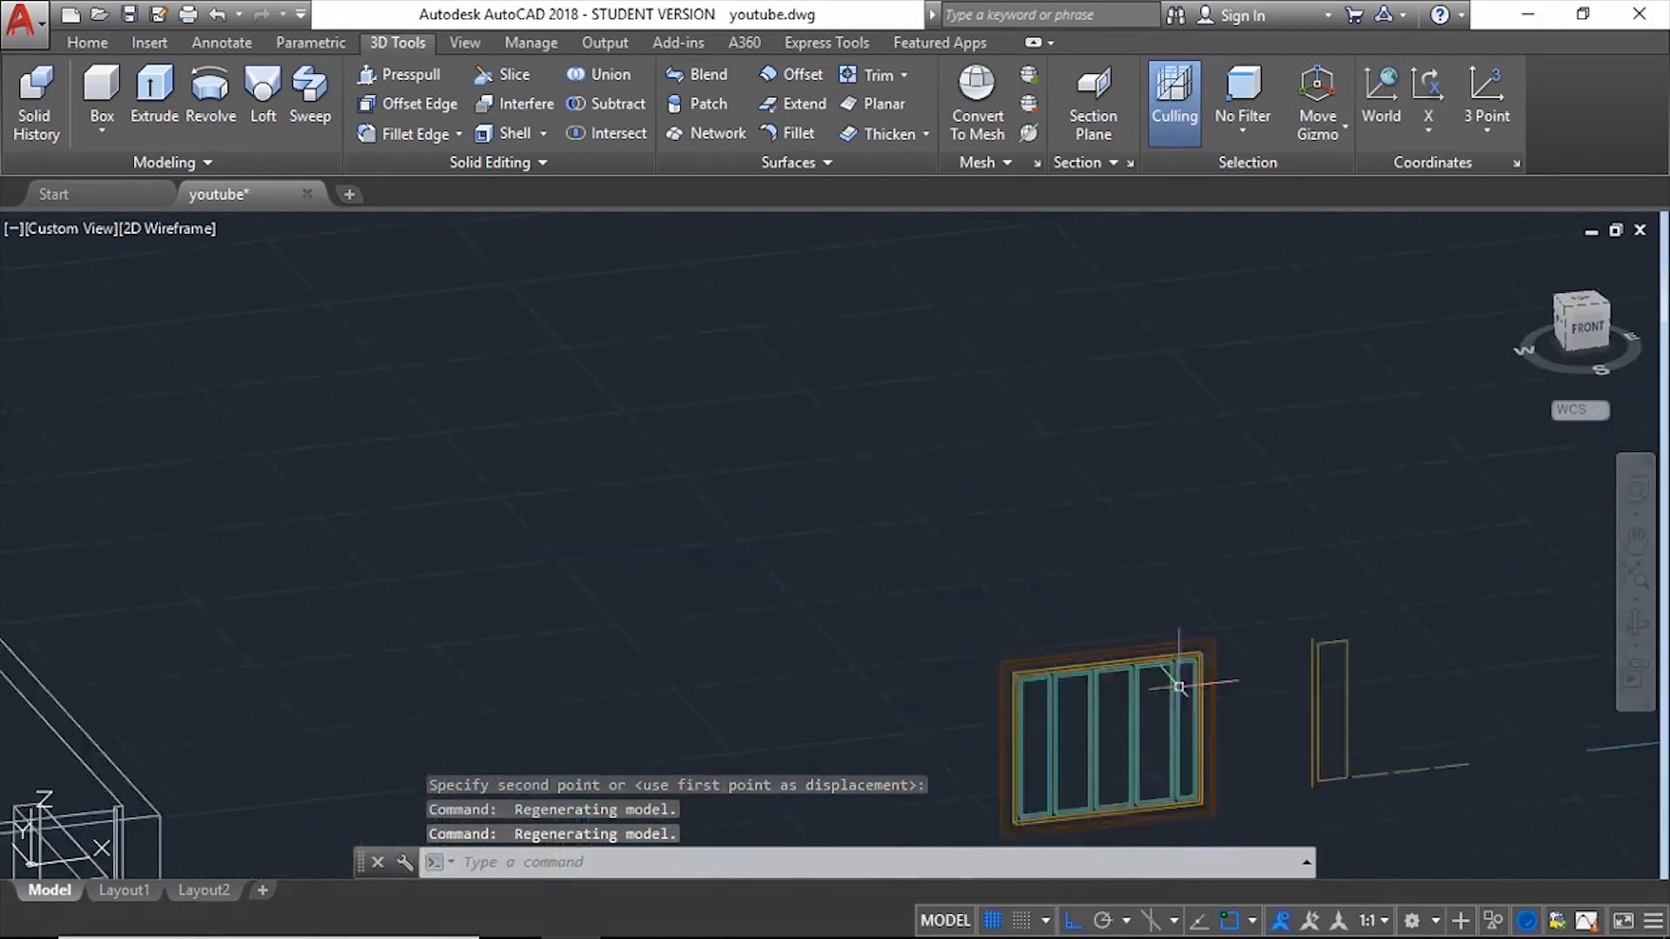
scroll(1153, 665, up, 5)
click(183, 227)
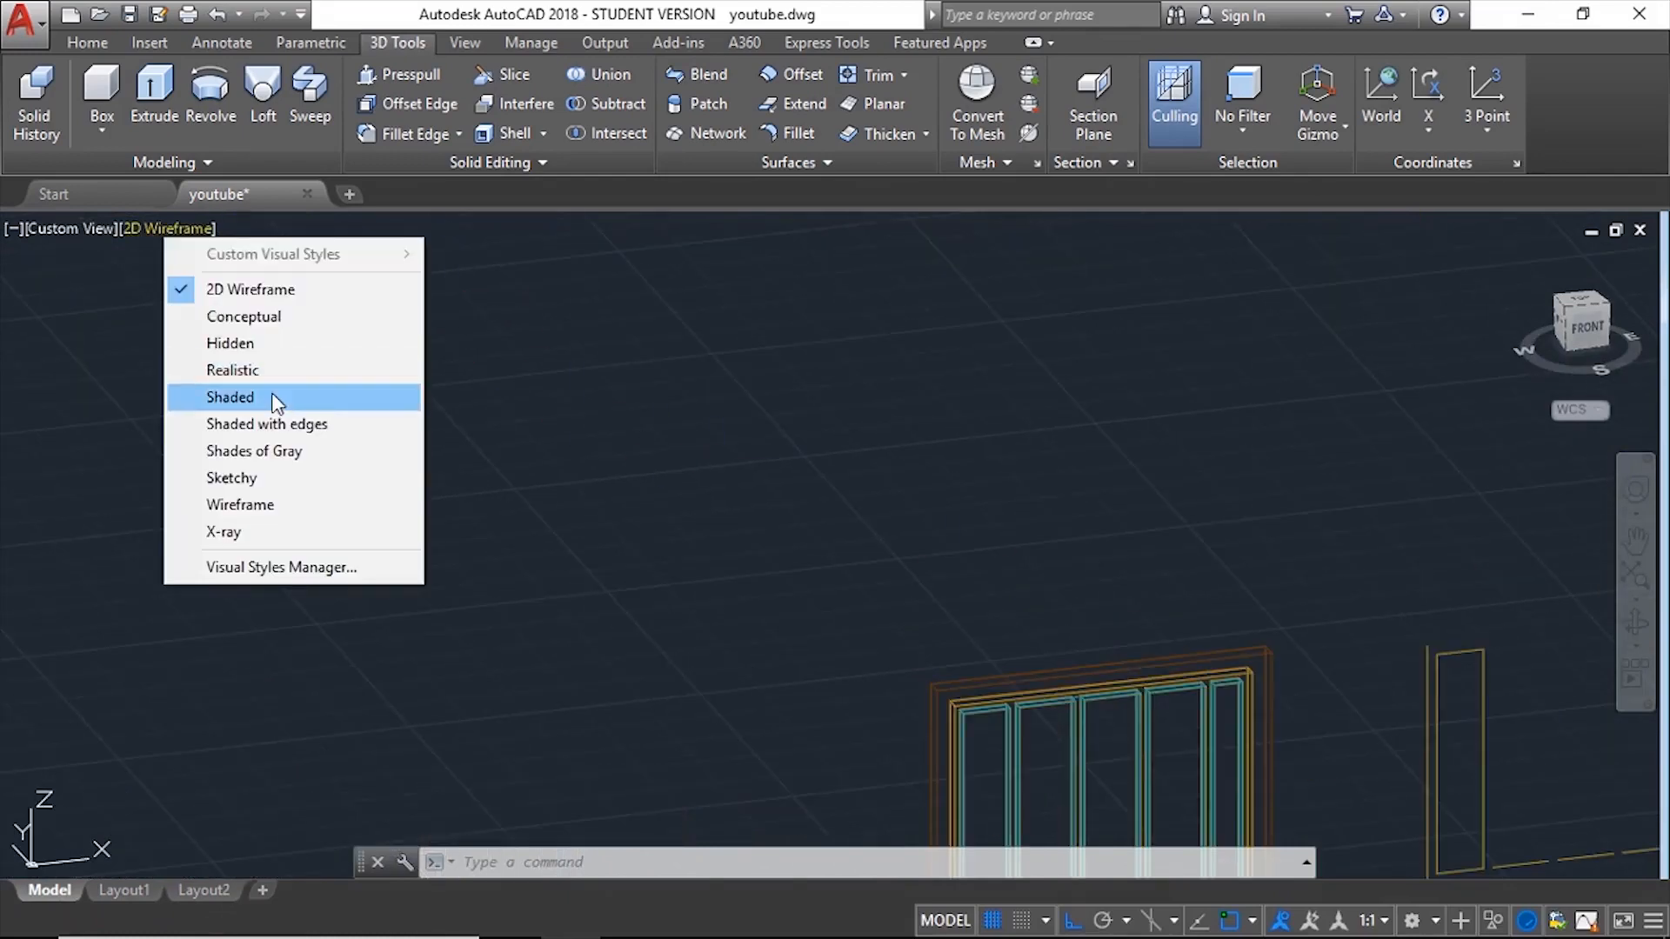
click(271, 393)
Step: Delete the leftover construction lines and rectangle beside the assembled window
scroll(915, 537, down, 5)
click(1126, 527)
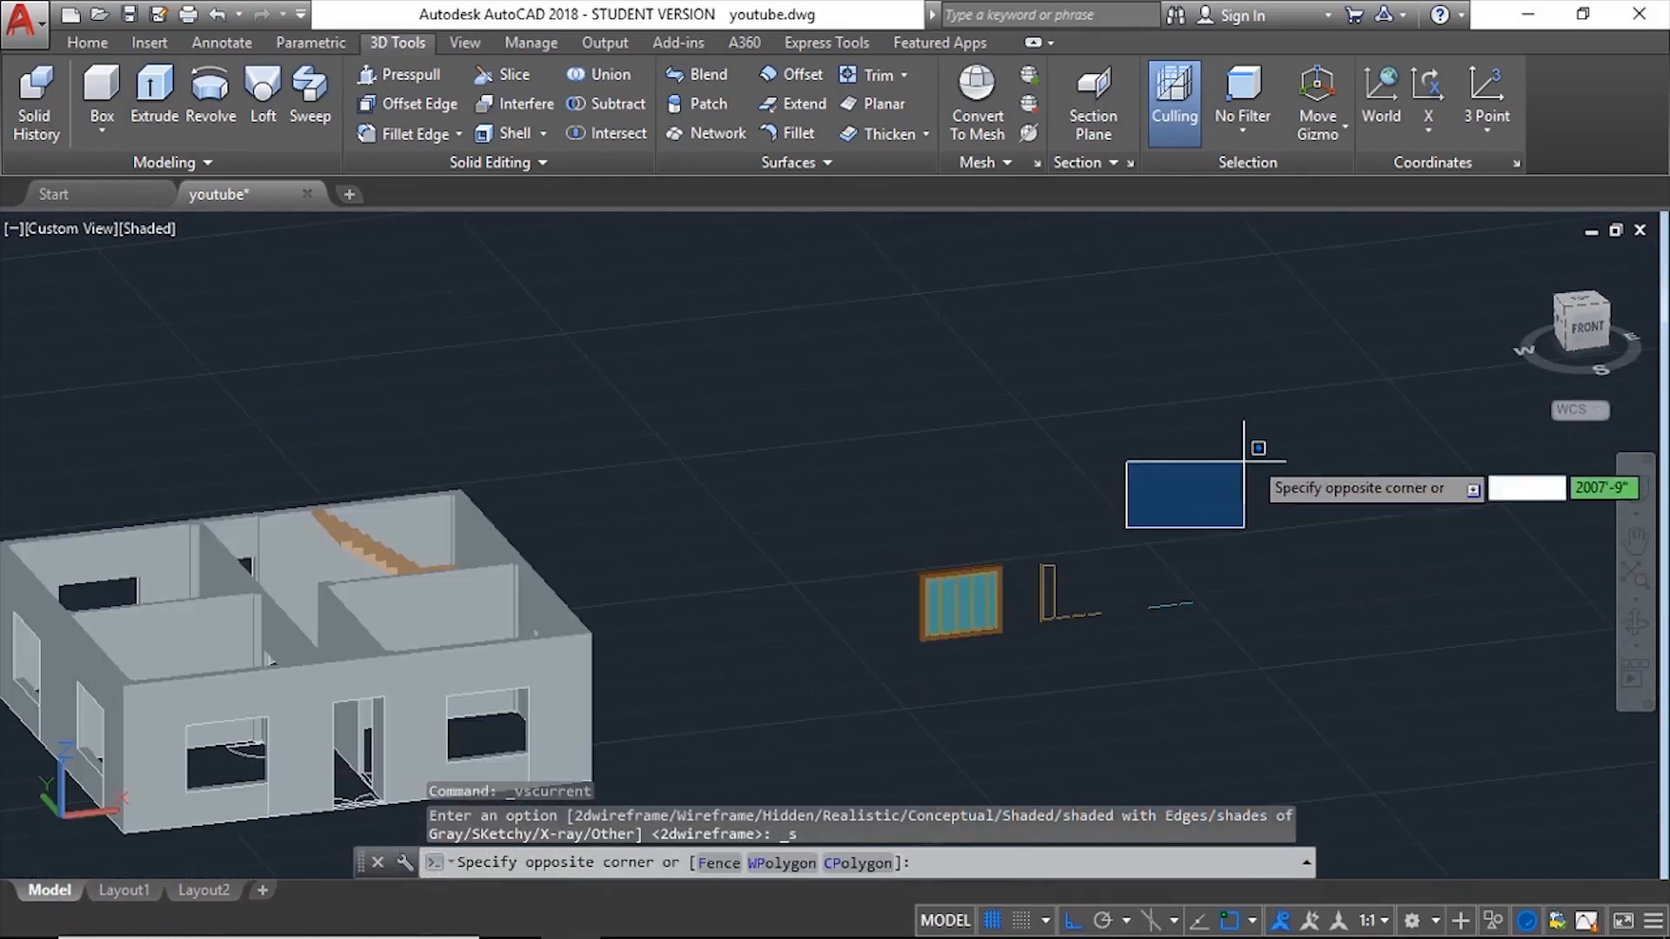
click(1277, 451)
click(1278, 450)
click(1025, 655)
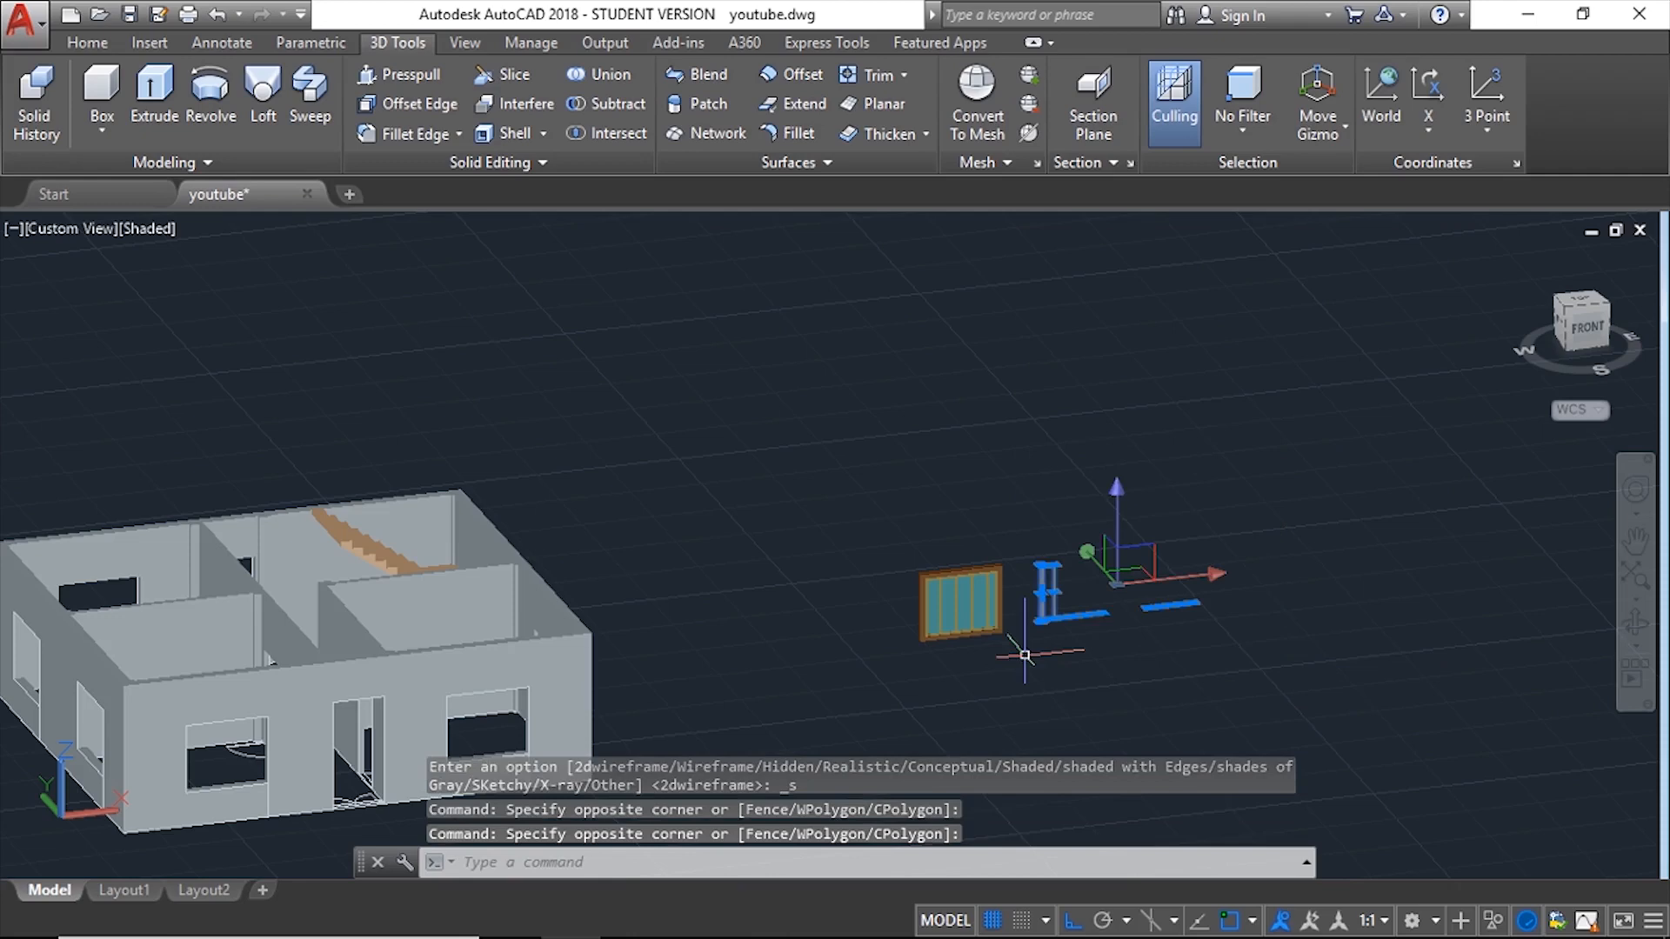
key(Delete)
Step: Inspect the assembled window's frame, grille and glass panes up close and from different angles
scroll(1025, 655, up, 5)
scroll(967, 499, up, 5)
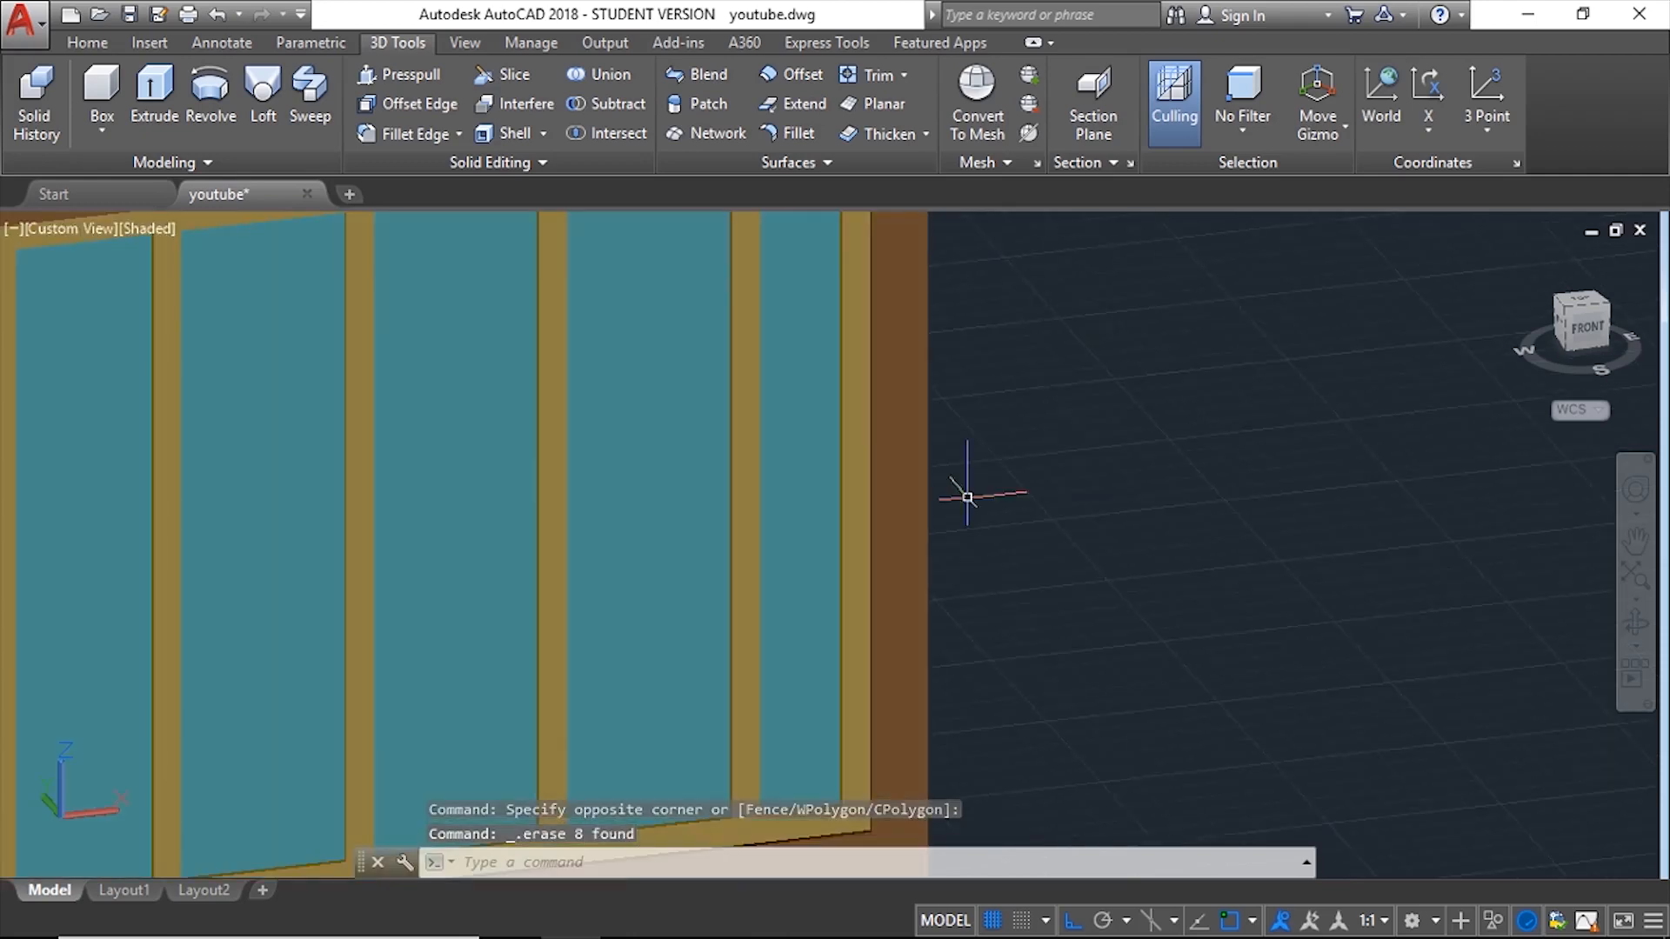
scroll(1099, 493, down, 5)
shift+middle_drag(1099, 492, 980, 562)
scroll(897, 494, up, 4)
scroll(976, 474, down, 4)
scroll(961, 503, up, 4)
scroll(981, 563, down, 3)
scroll(976, 541, down, 3)
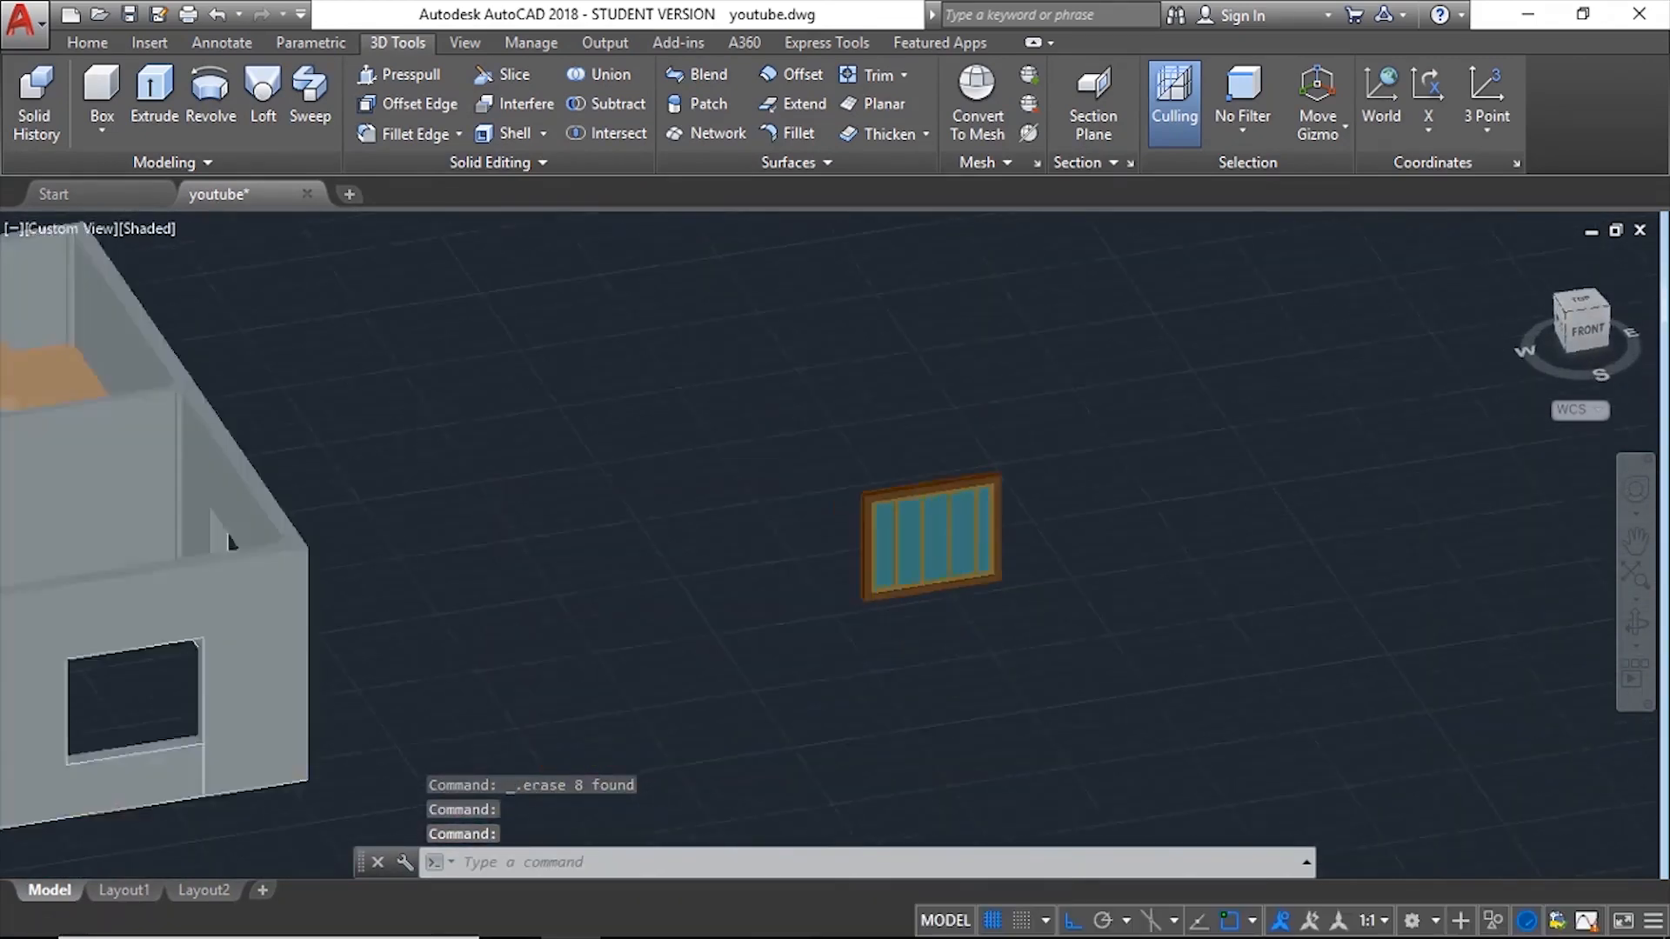
scroll(975, 541, up, 3)
scroll(975, 541, down, 3)
Step: Copy the assembled window from its upper corner edge midpoint into the house's front wall opening to the right of the door
click(1144, 361)
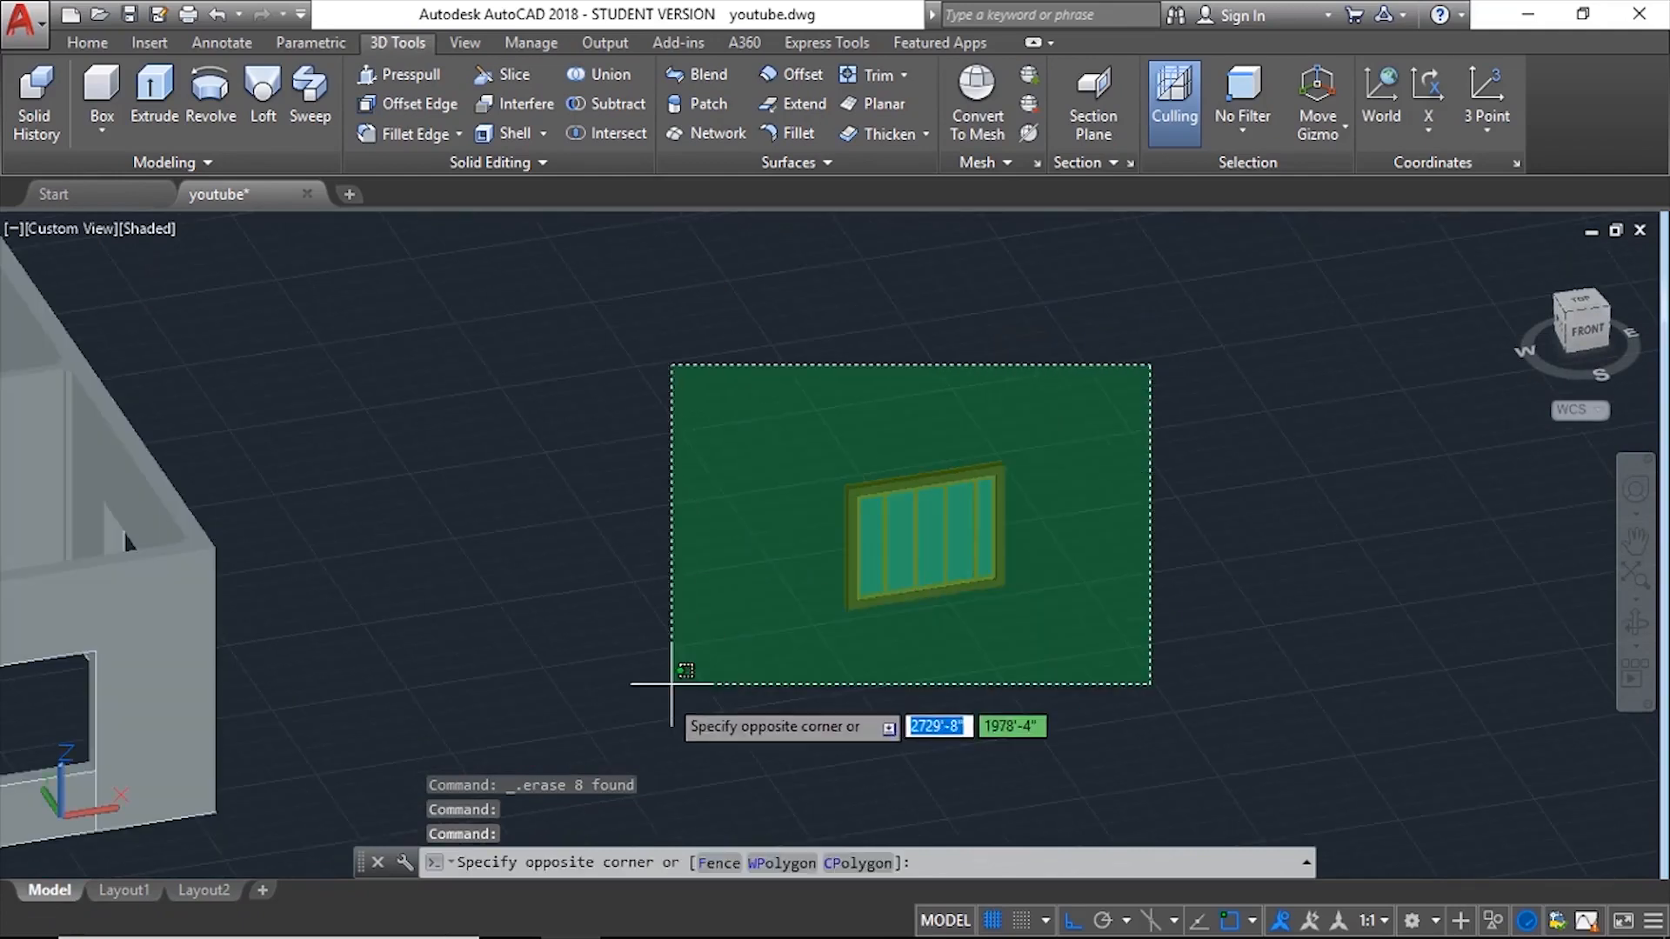
click(670, 682)
scroll(999, 439, up, 3)
shift+middle_drag(857, 496, 947, 454)
scroll(869, 499, up, 2)
scroll(859, 492, up, 2)
scroll(909, 478, up, 3)
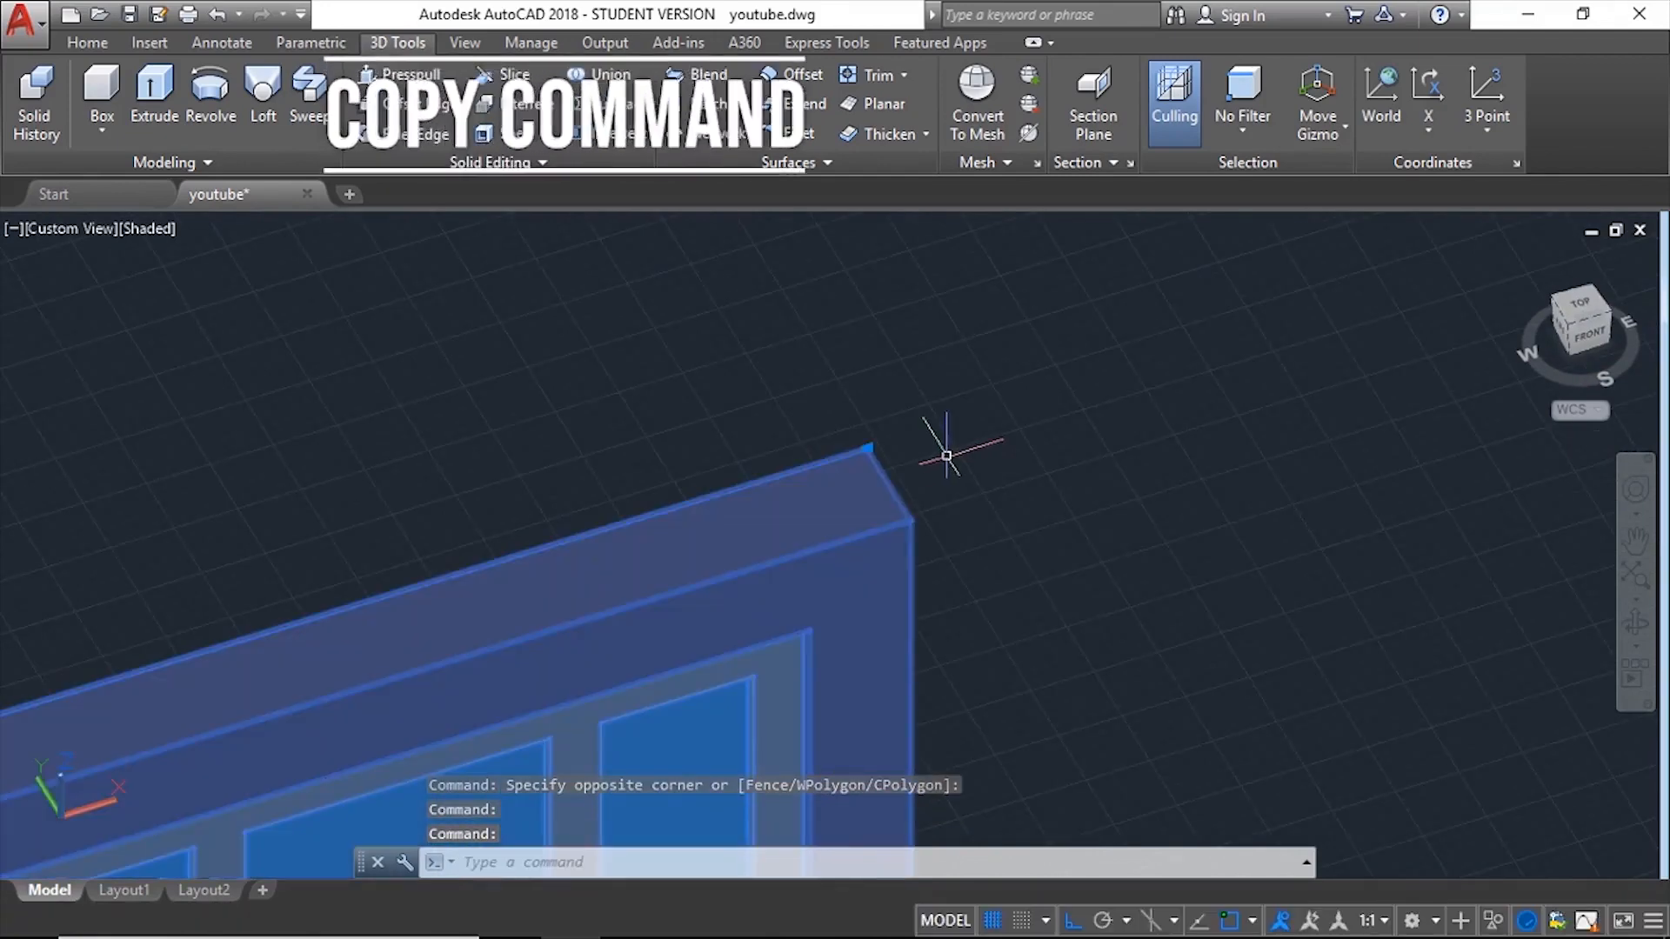
text(co)
key(Return)
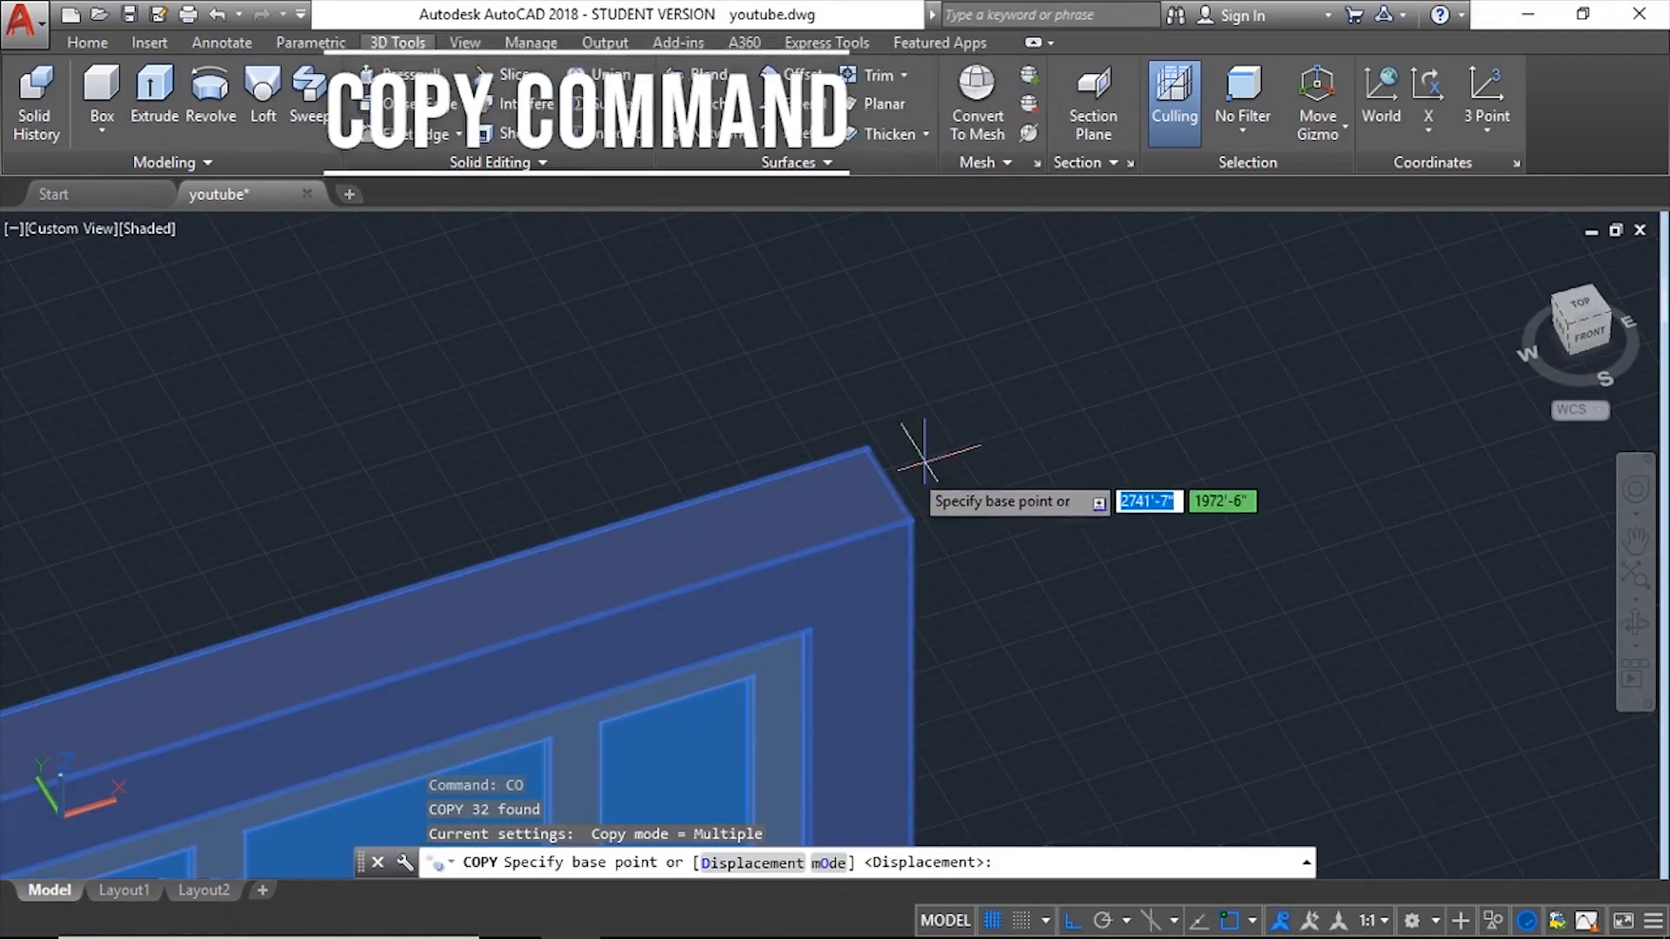
click(890, 485)
scroll(1018, 462, down, 7)
middle_drag(670, 552, 140, 213)
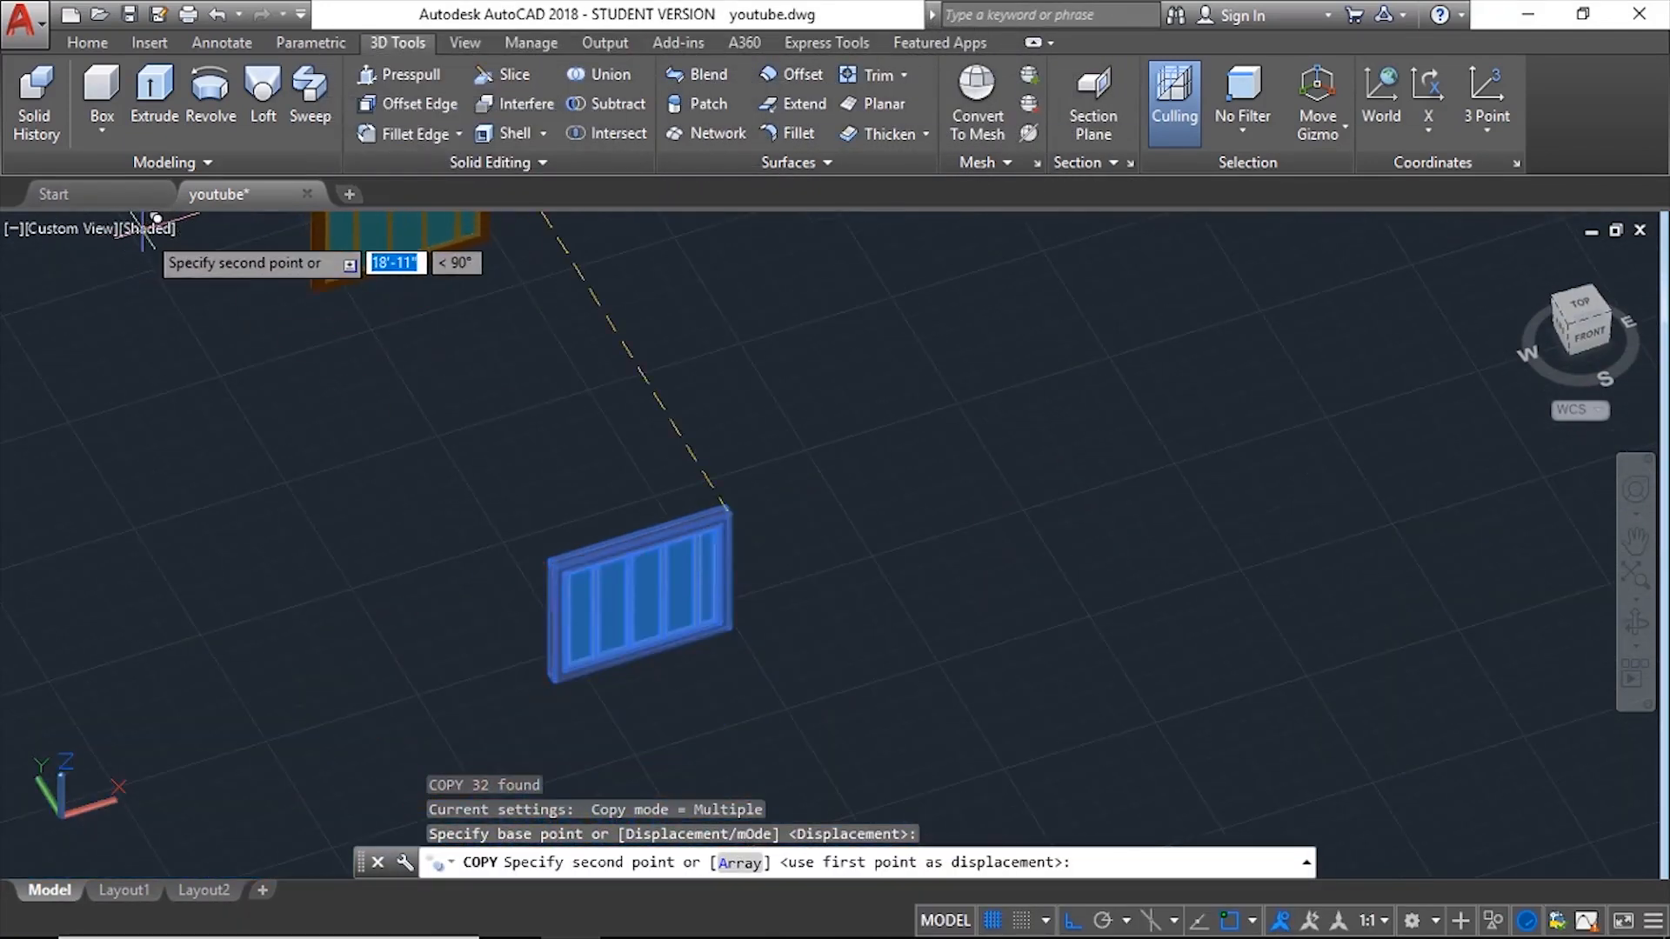
scroll(448, 552, down, 3)
scroll(418, 578, up, 6)
shift+middle_drag(418, 578, 578, 359)
click(547, 254)
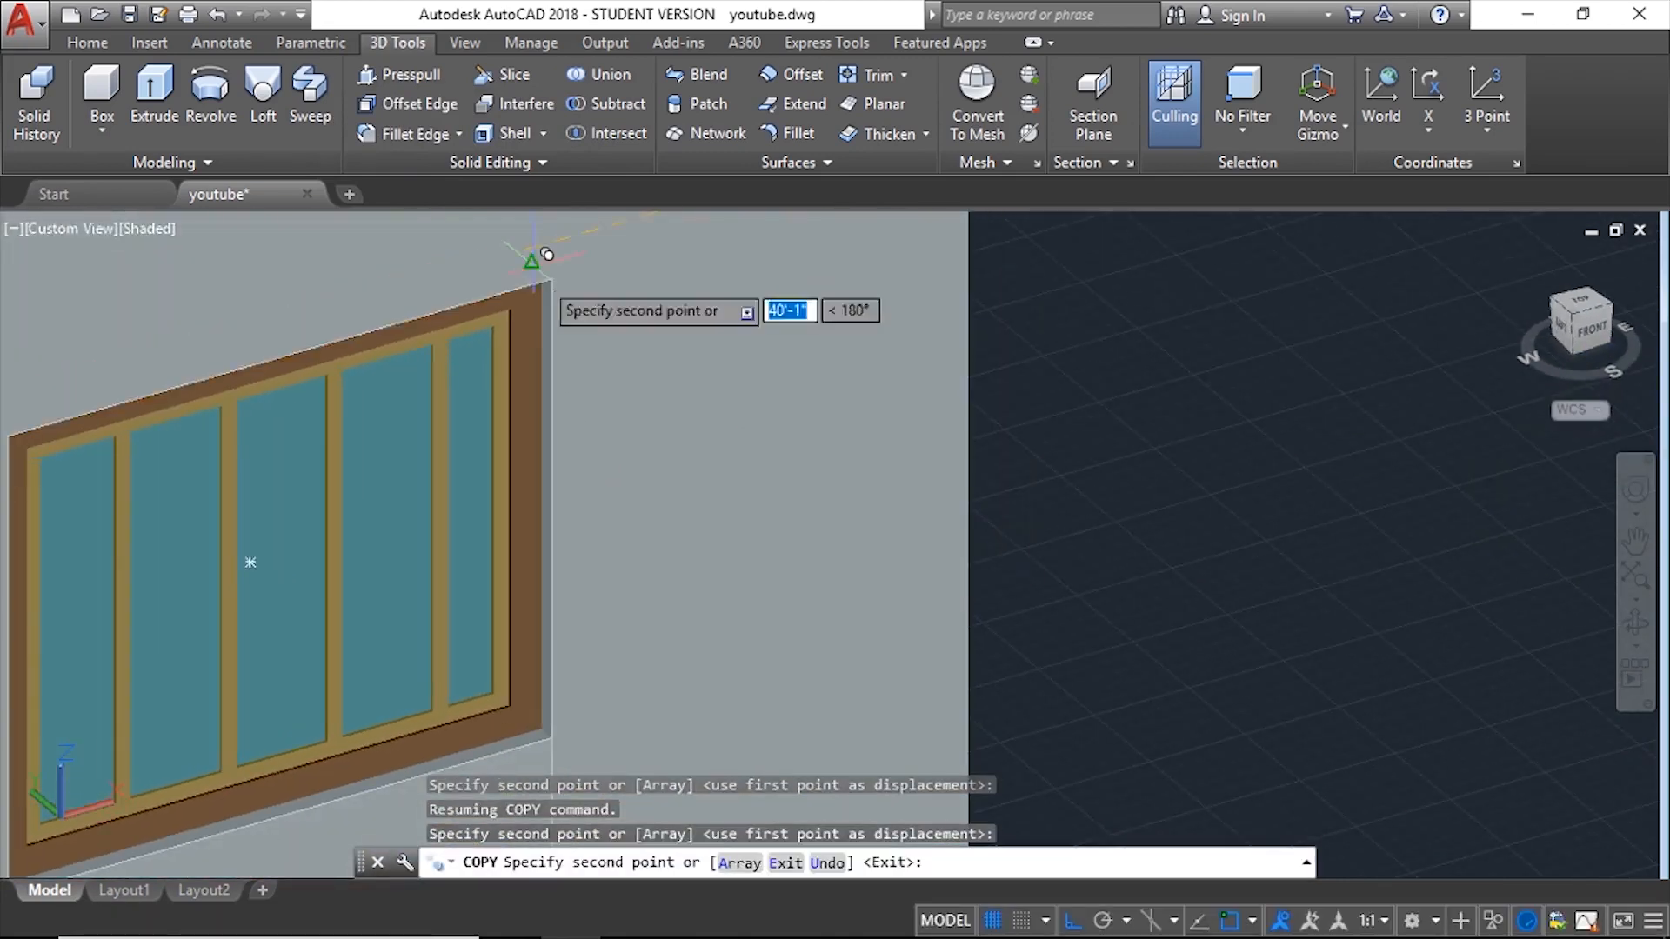
Step: Place another copy of the window in the front wall opening to the left of the door, at the opening's upper corner edge midpoint
scroll(960, 391, down, 8)
scroll(572, 452, up, 6)
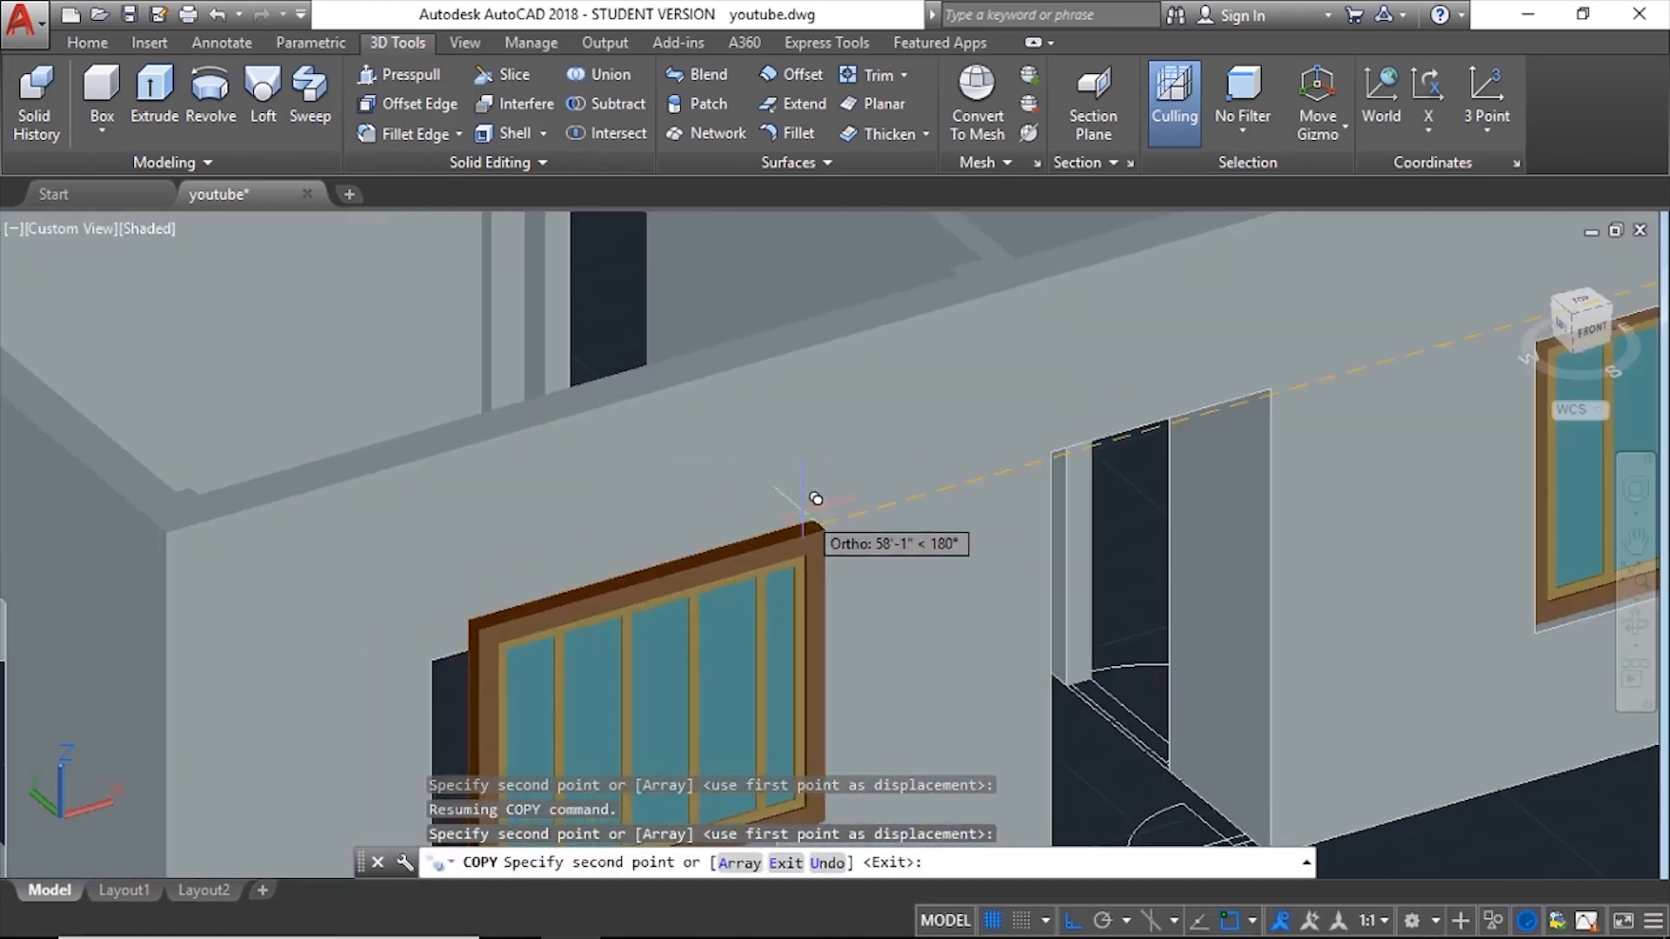
click(776, 534)
scroll(1320, 582, down, 3)
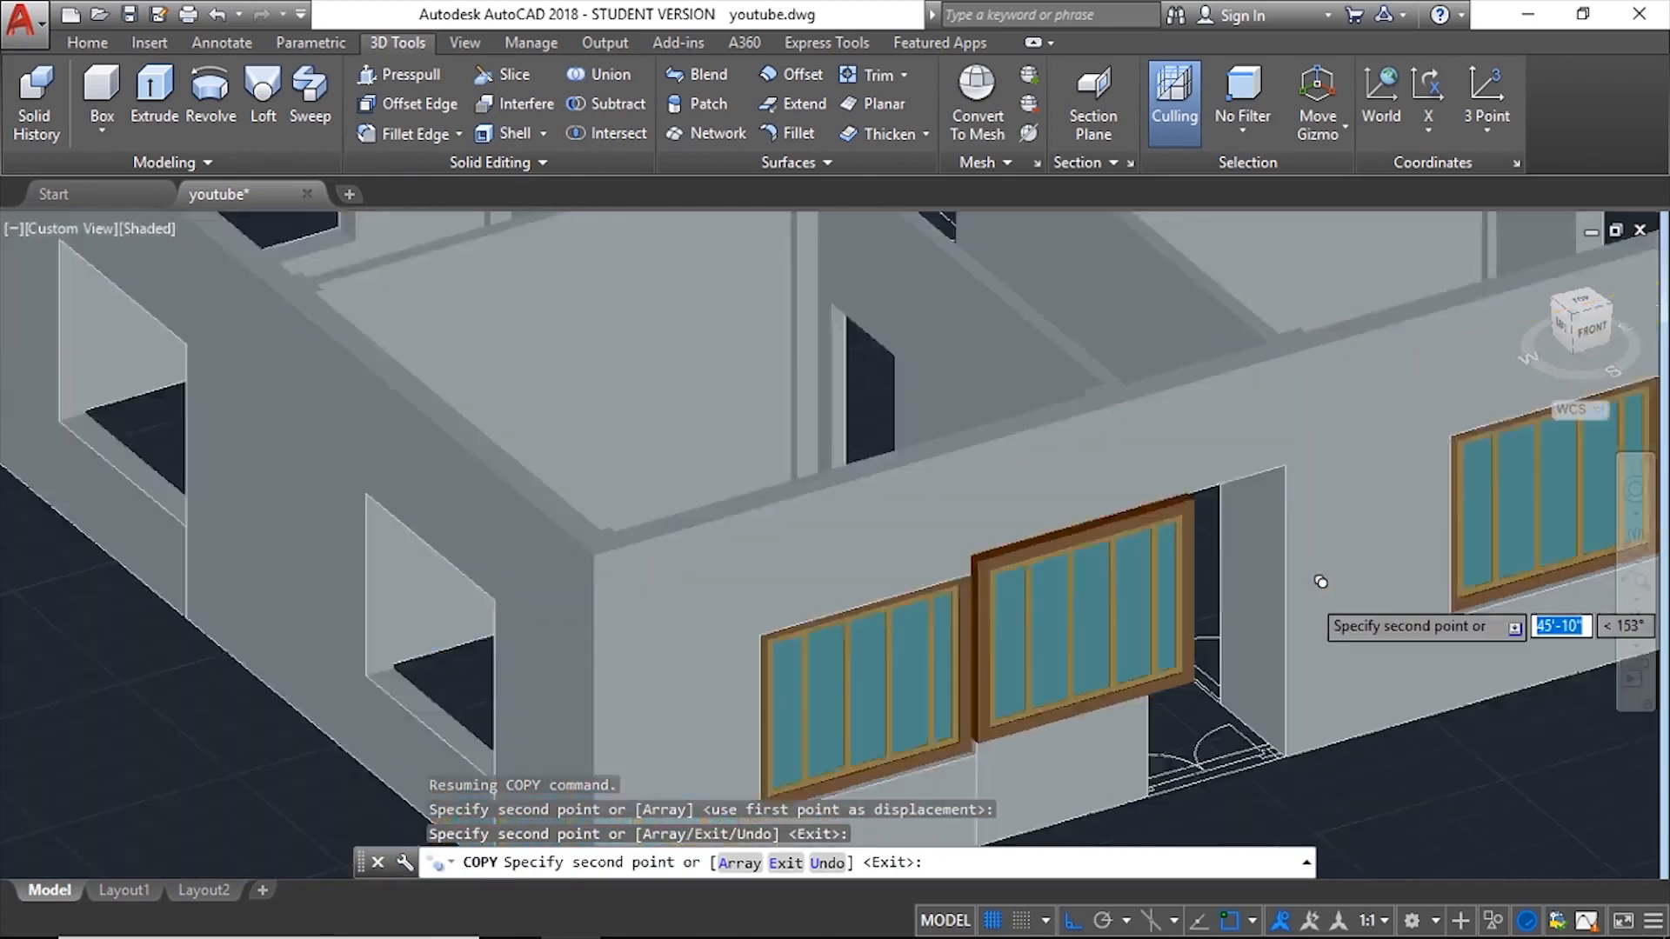
Step: End the window copying and set the visual style to 2D Wireframe
scroll(540, 313, down, 5)
scroll(745, 347, up, 10)
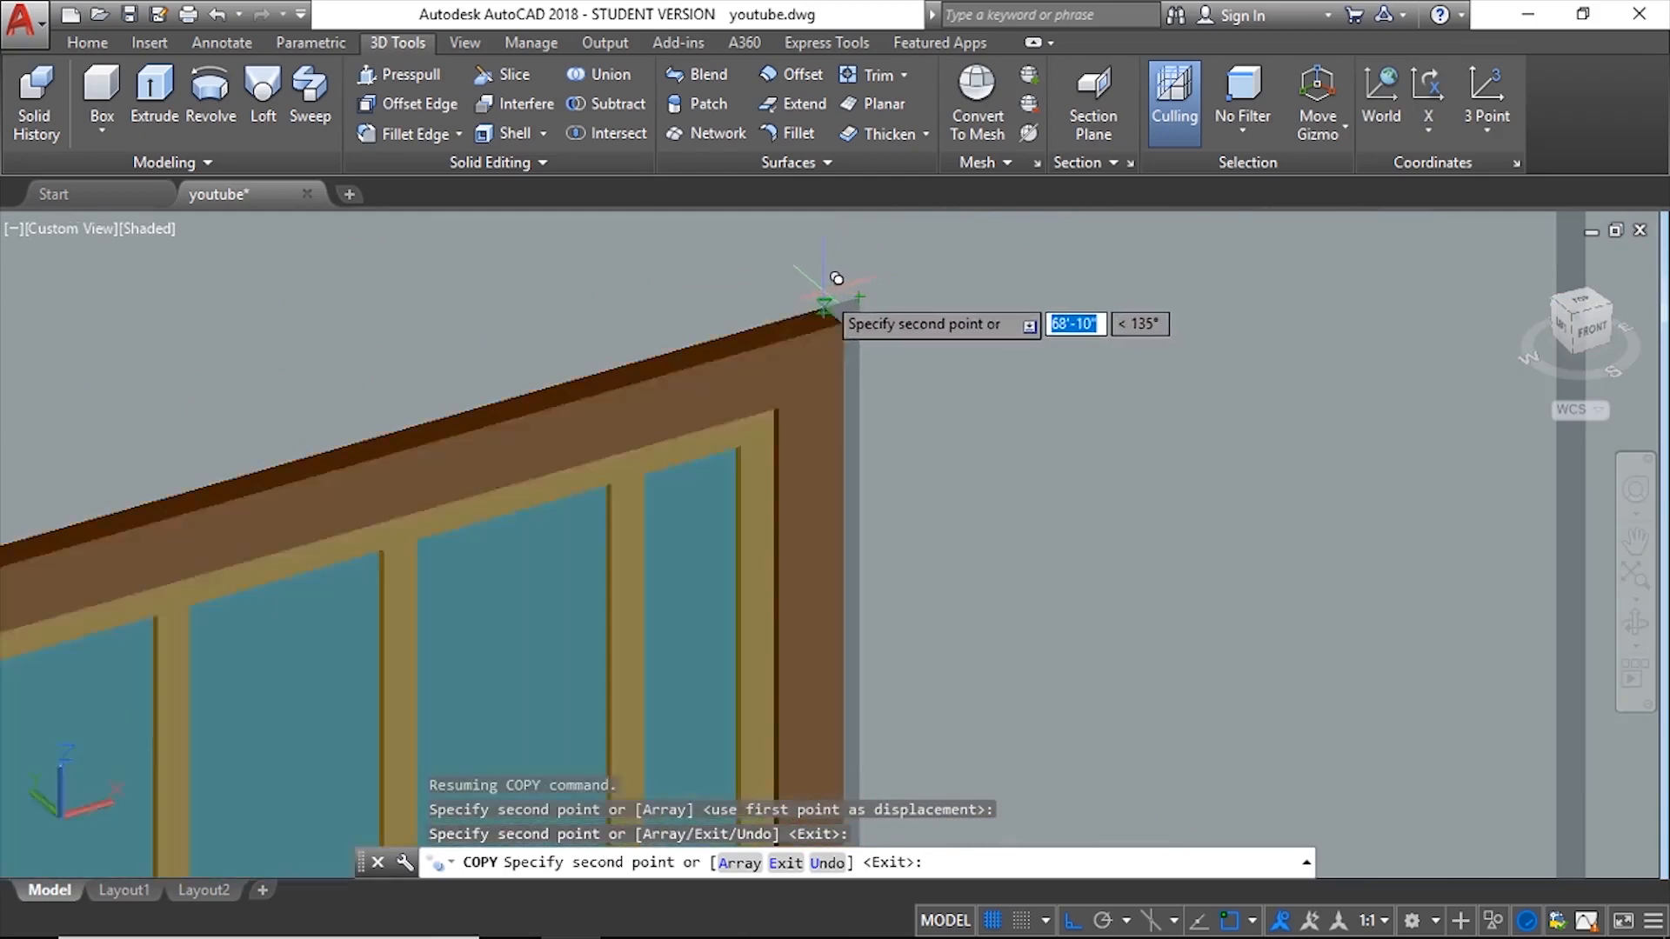
shift+middle_drag(883, 309, 865, 339)
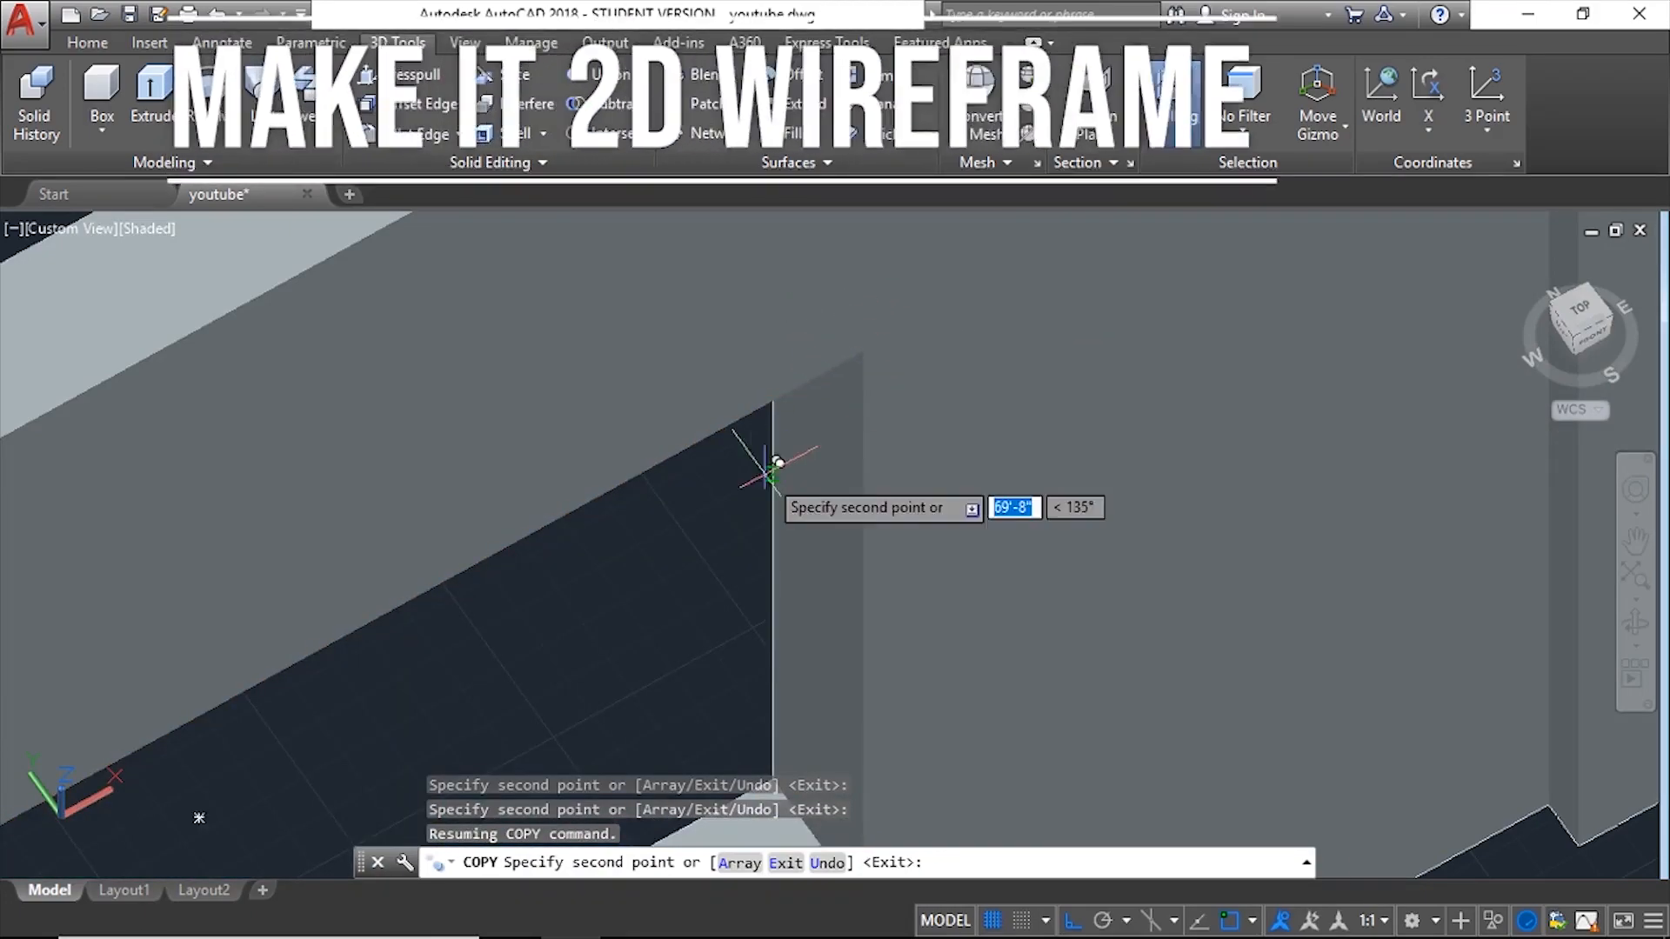
key(Escape)
click(122, 230)
click(268, 292)
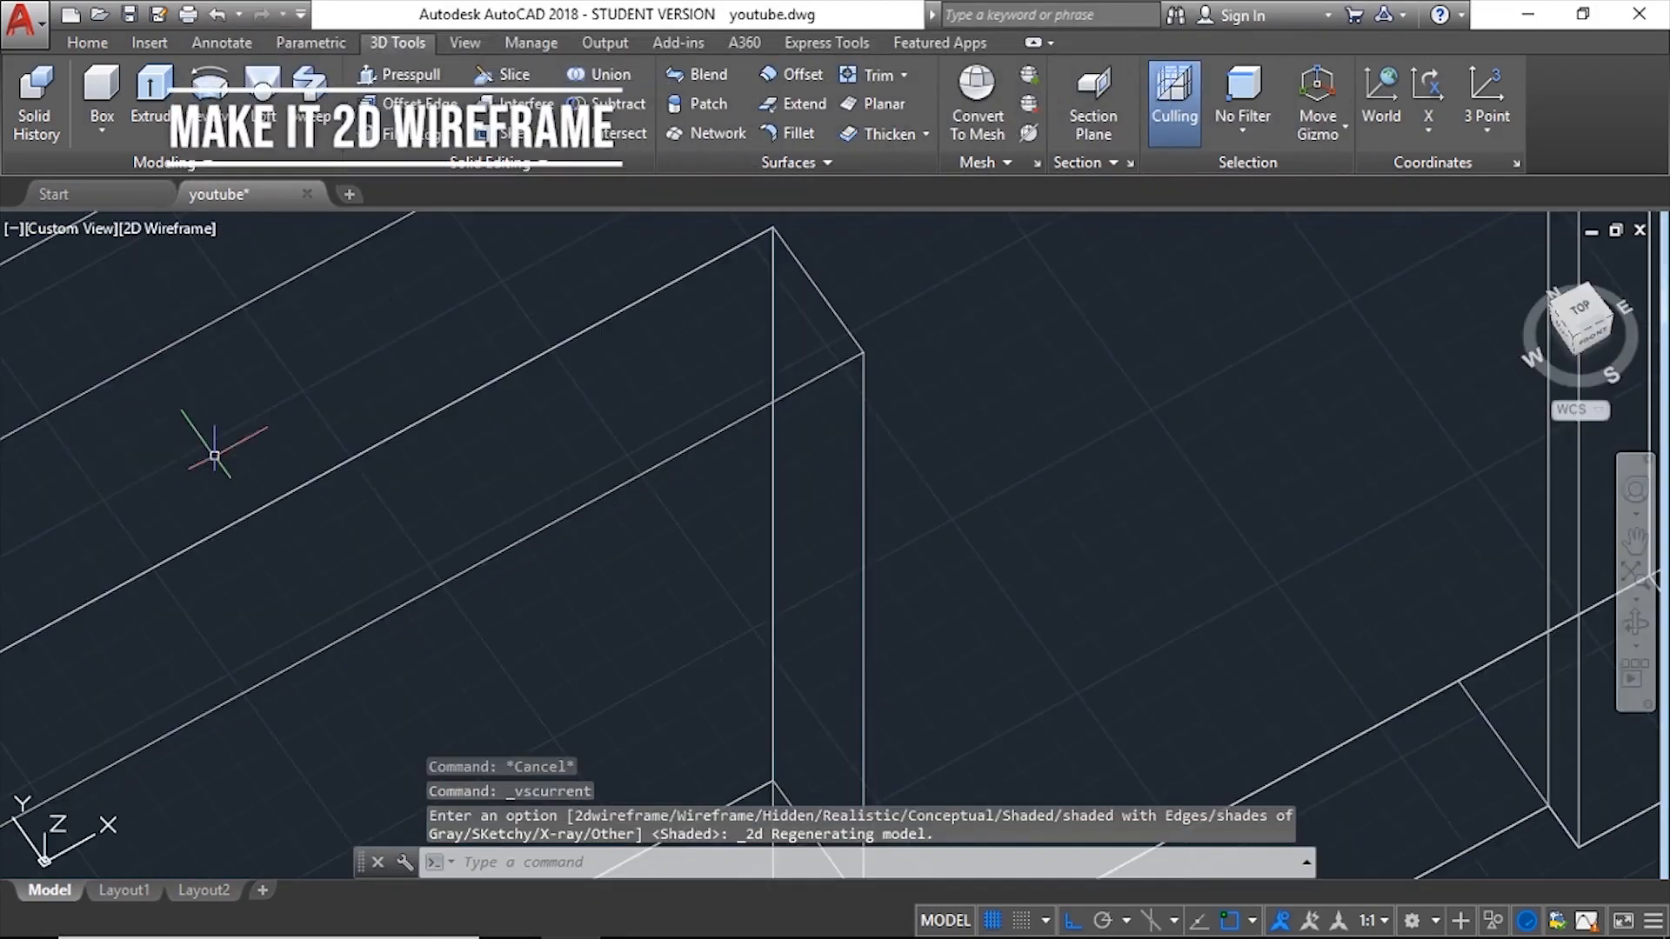
Step: Copy the standalone window from its upper corner edge midpoint to the matching midpoint of the house's back wall opening
scroll(214, 454, down, 6)
click(1339, 555)
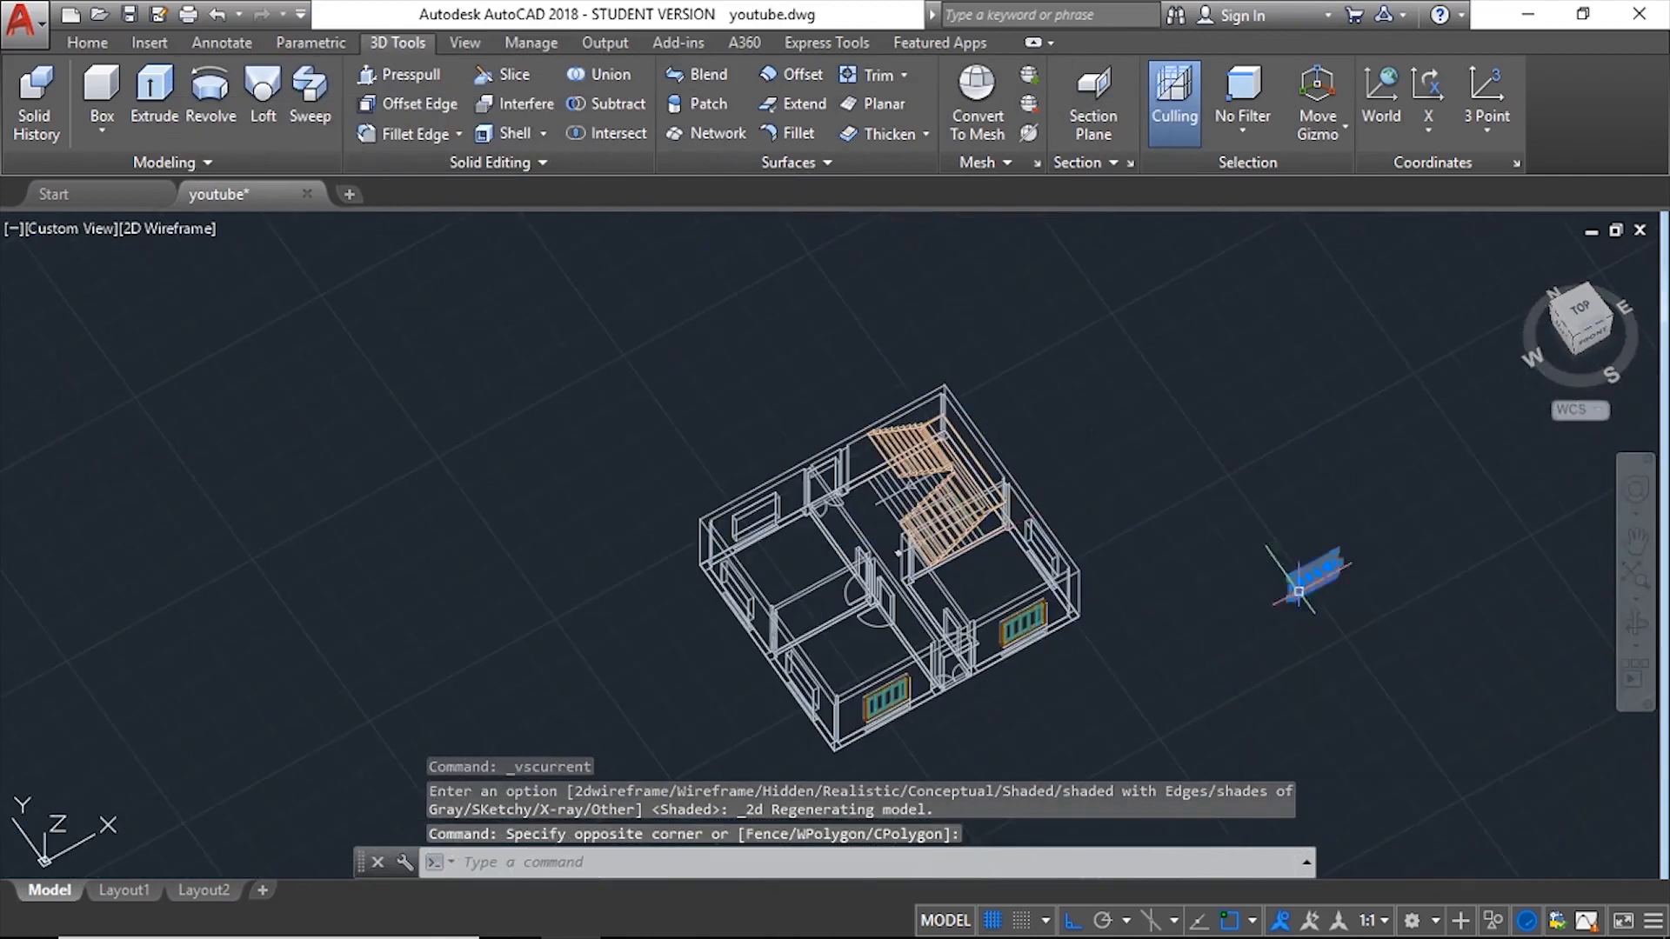
click(1214, 612)
text(CO)
key(Return)
scroll(1426, 487, up, 6)
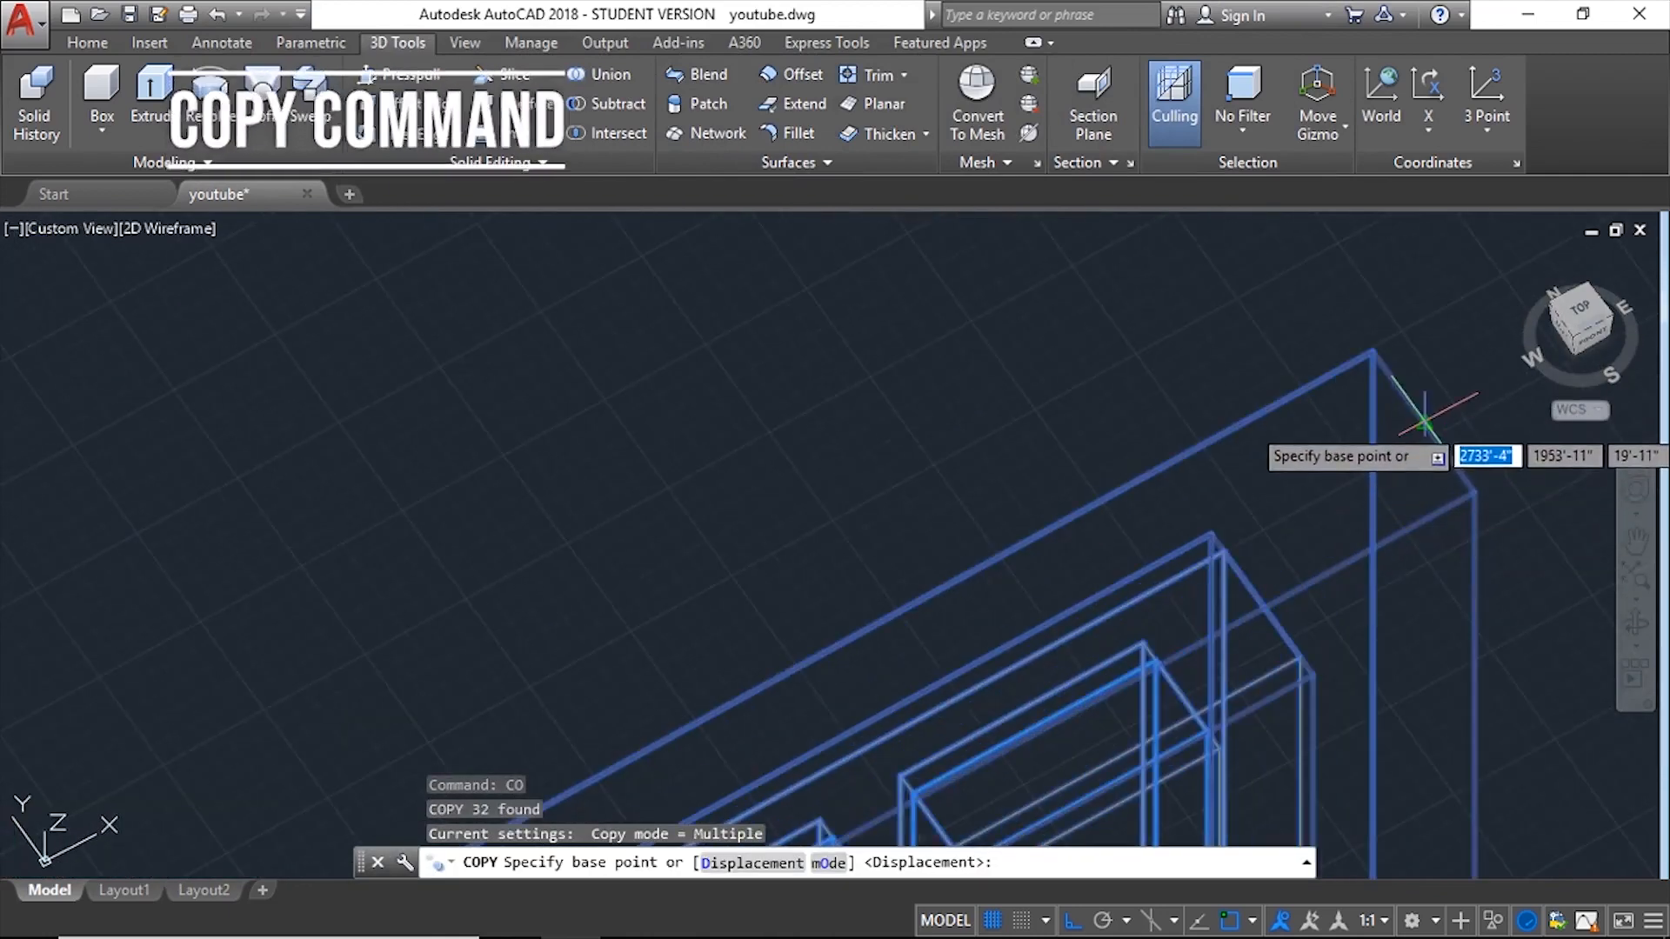
click(1424, 423)
scroll(1424, 435, down, 5)
scroll(1052, 330, up, 6)
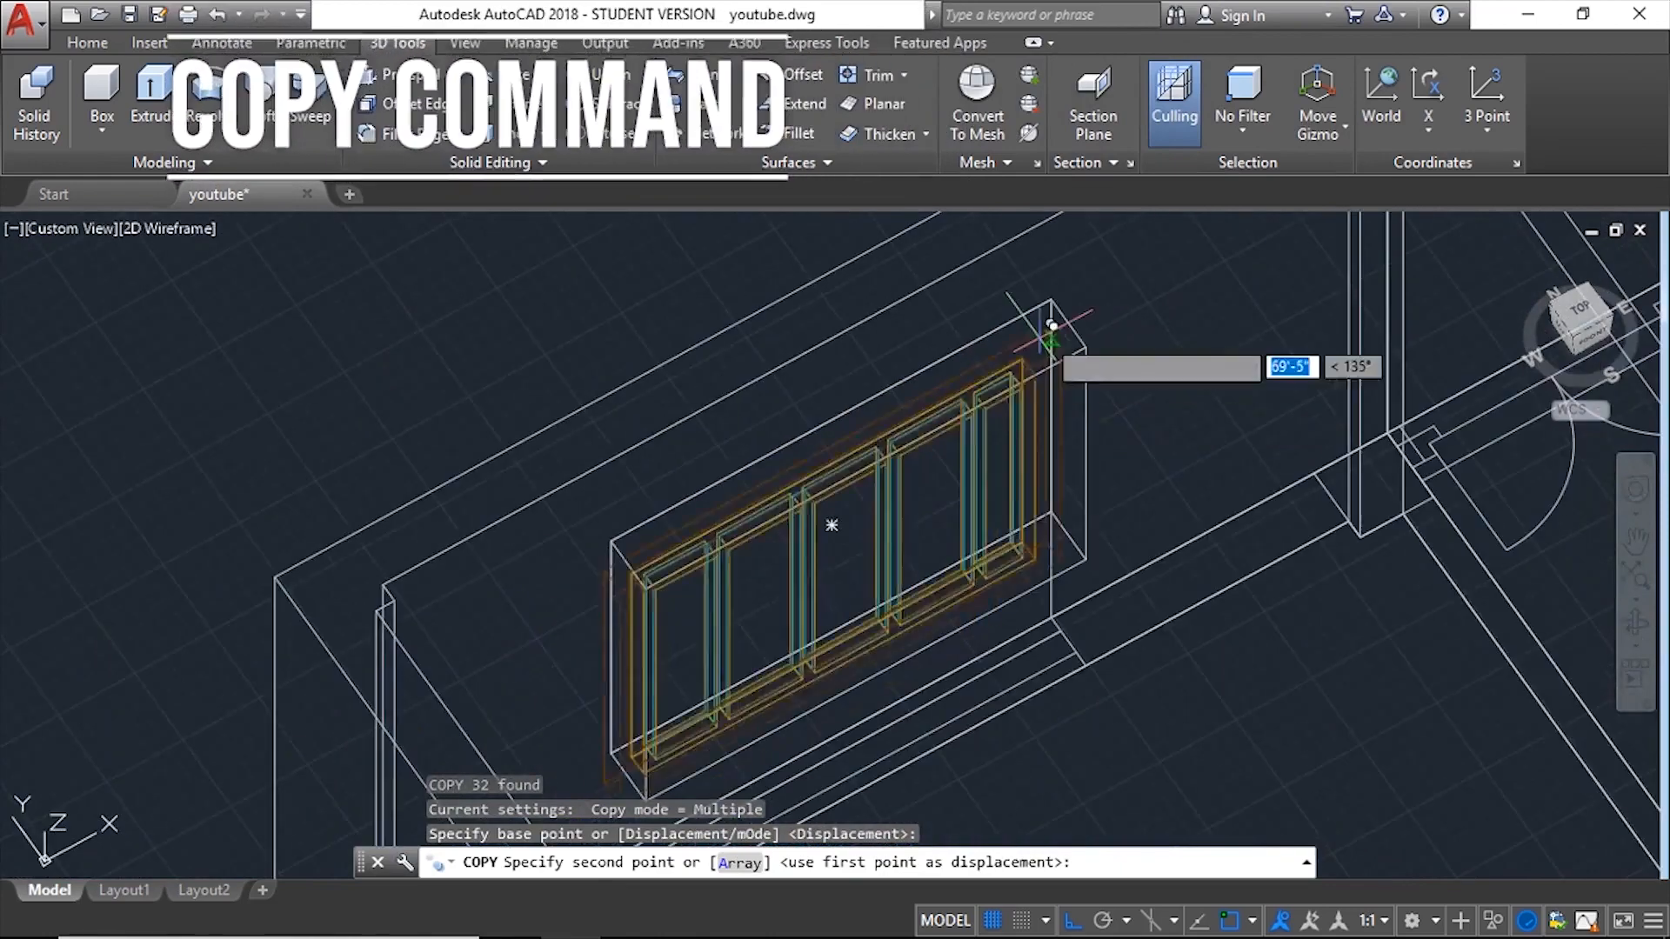
click(1068, 322)
scroll(756, 529, down, 5)
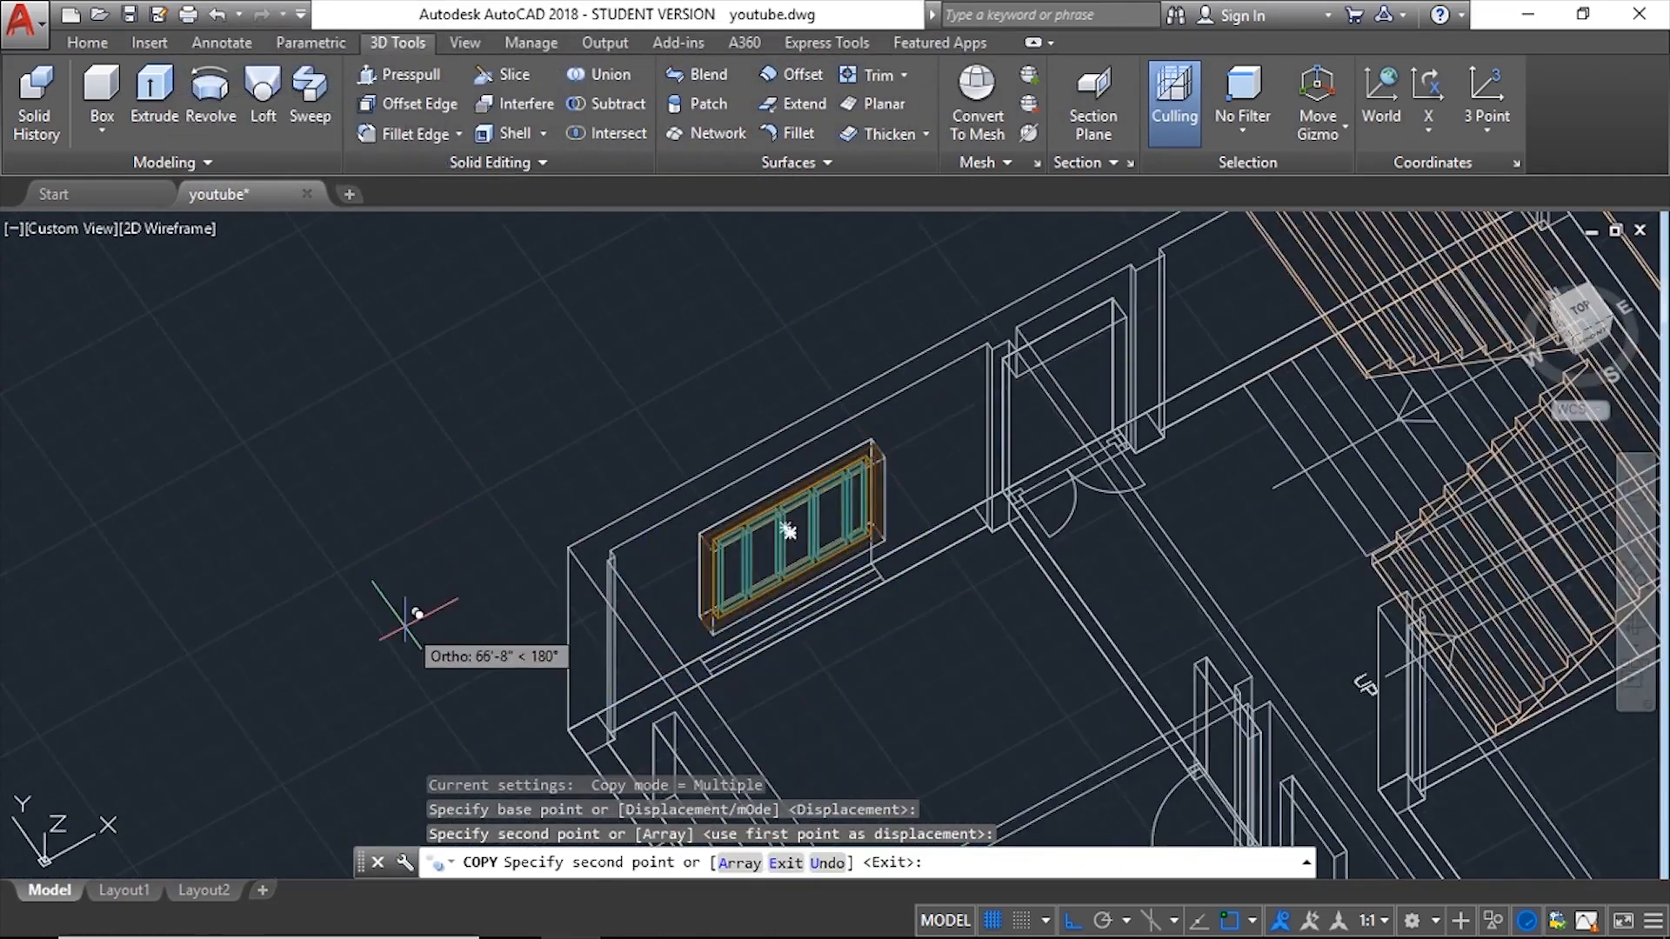
scroll(417, 614, down, 5)
key(Escape)
Step: In top view, rotate the standalone window a quarter turn clockwise about its upper-left corner to run parallel to the side walls
scroll(1055, 623, up, 5)
scroll(969, 652, down, 5)
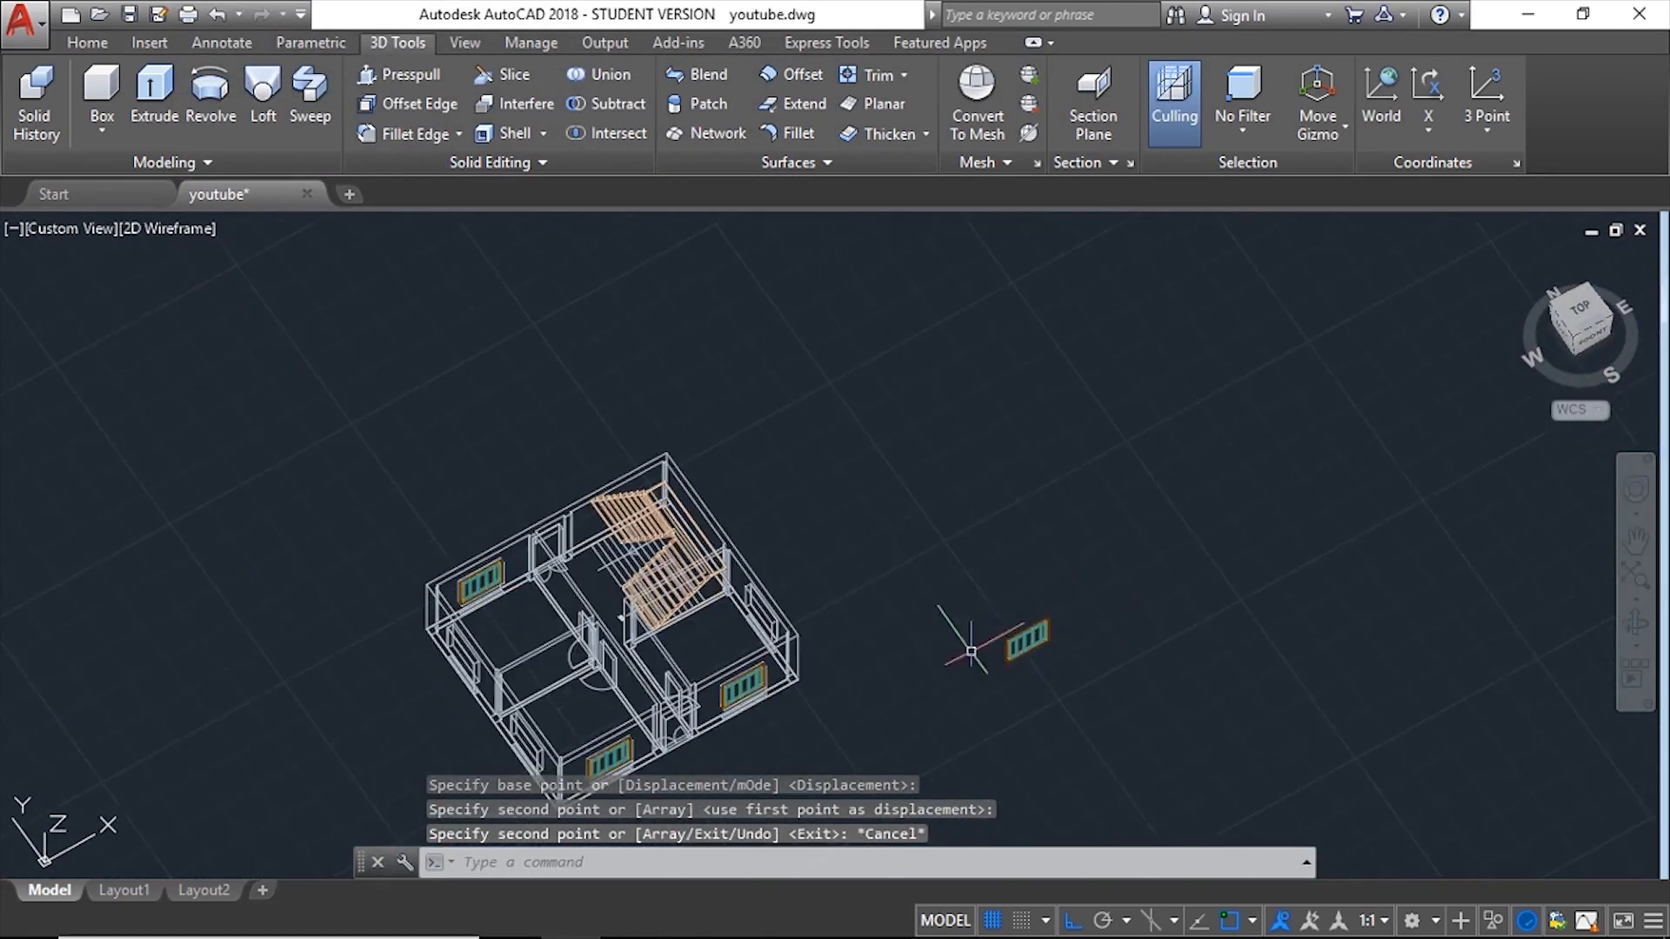
scroll(1170, 635, up, 6)
shift+middle_drag(693, 640, 723, 559)
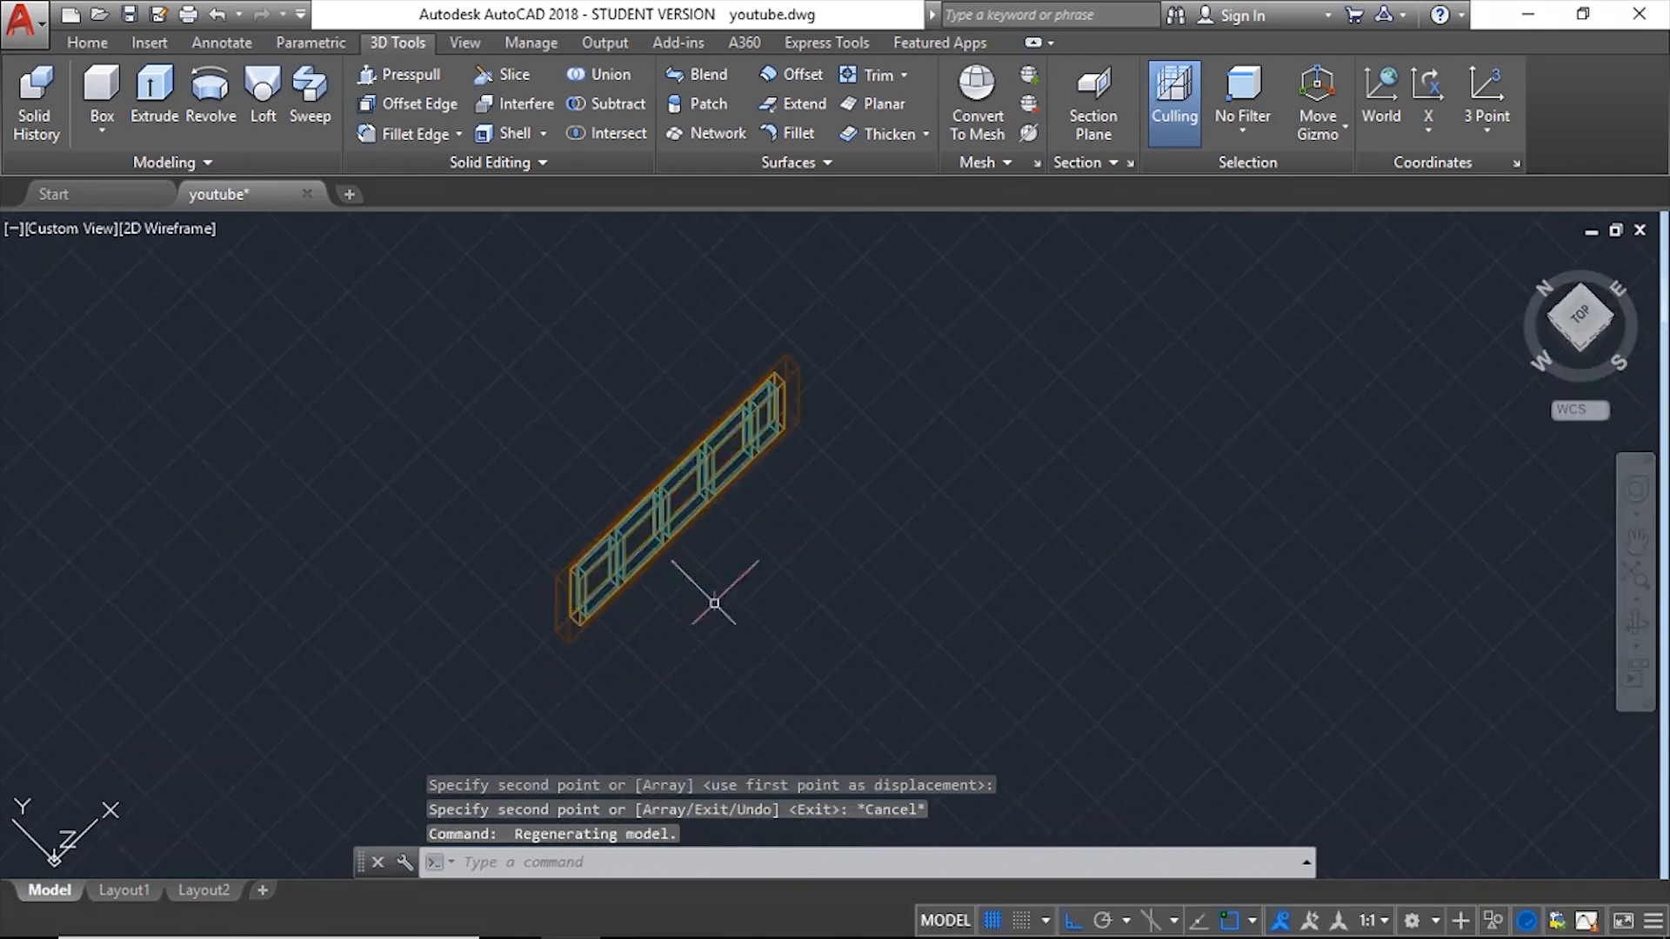
scroll(943, 417, up, 10)
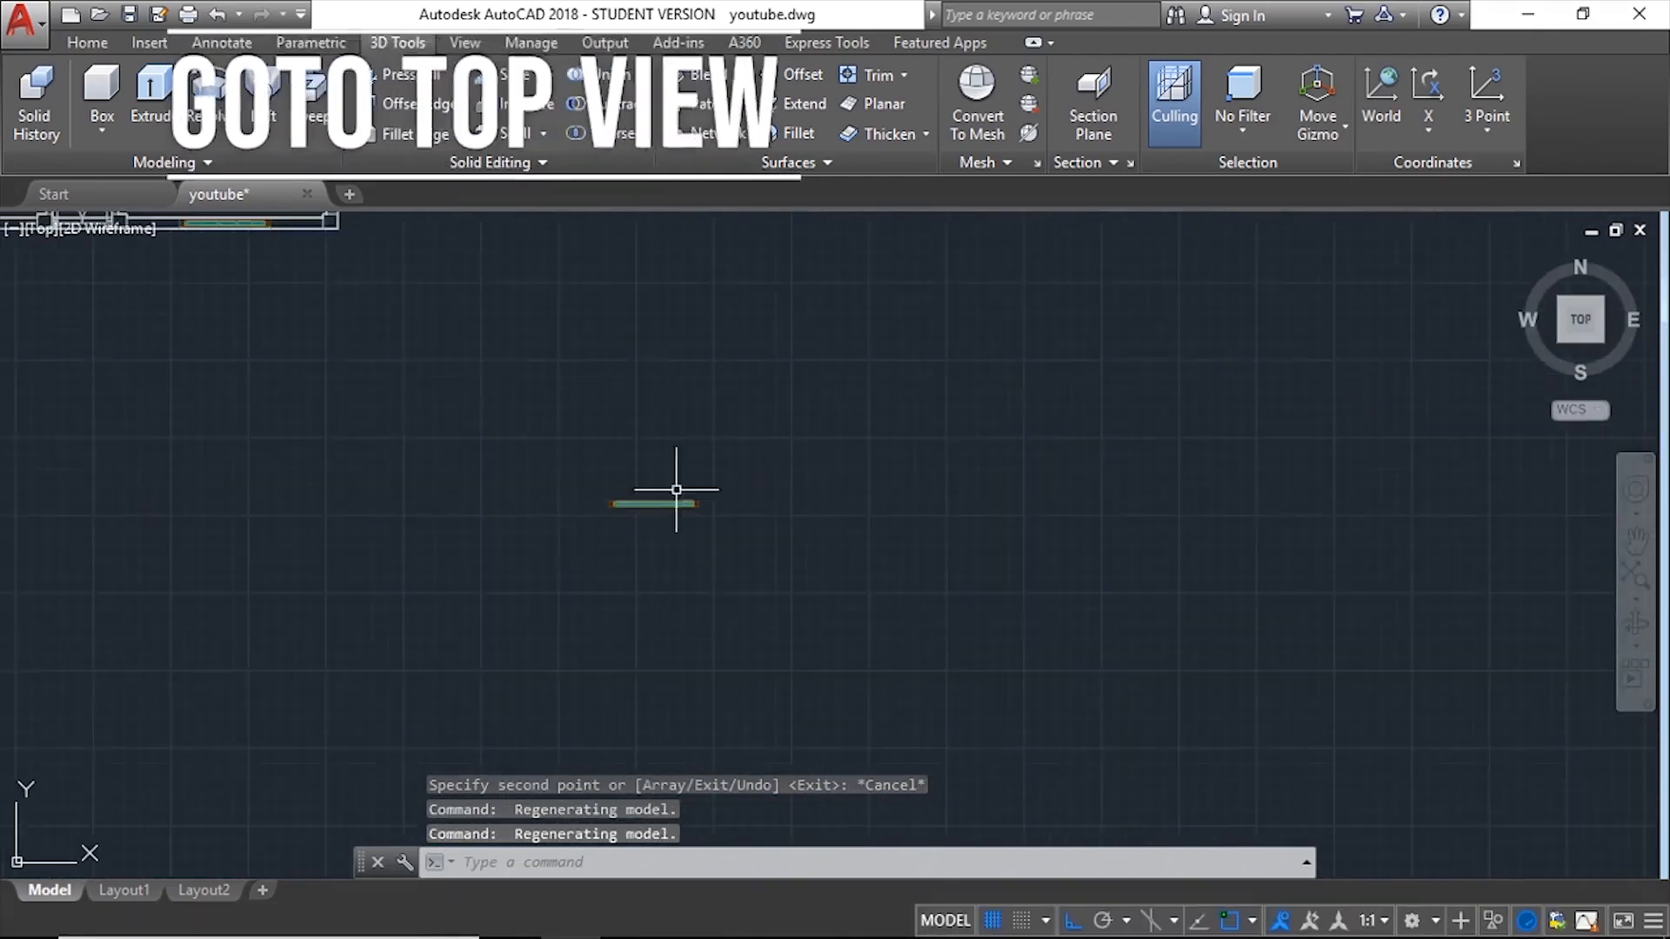
scroll(574, 518, up, 5)
click(715, 351)
click(1203, 551)
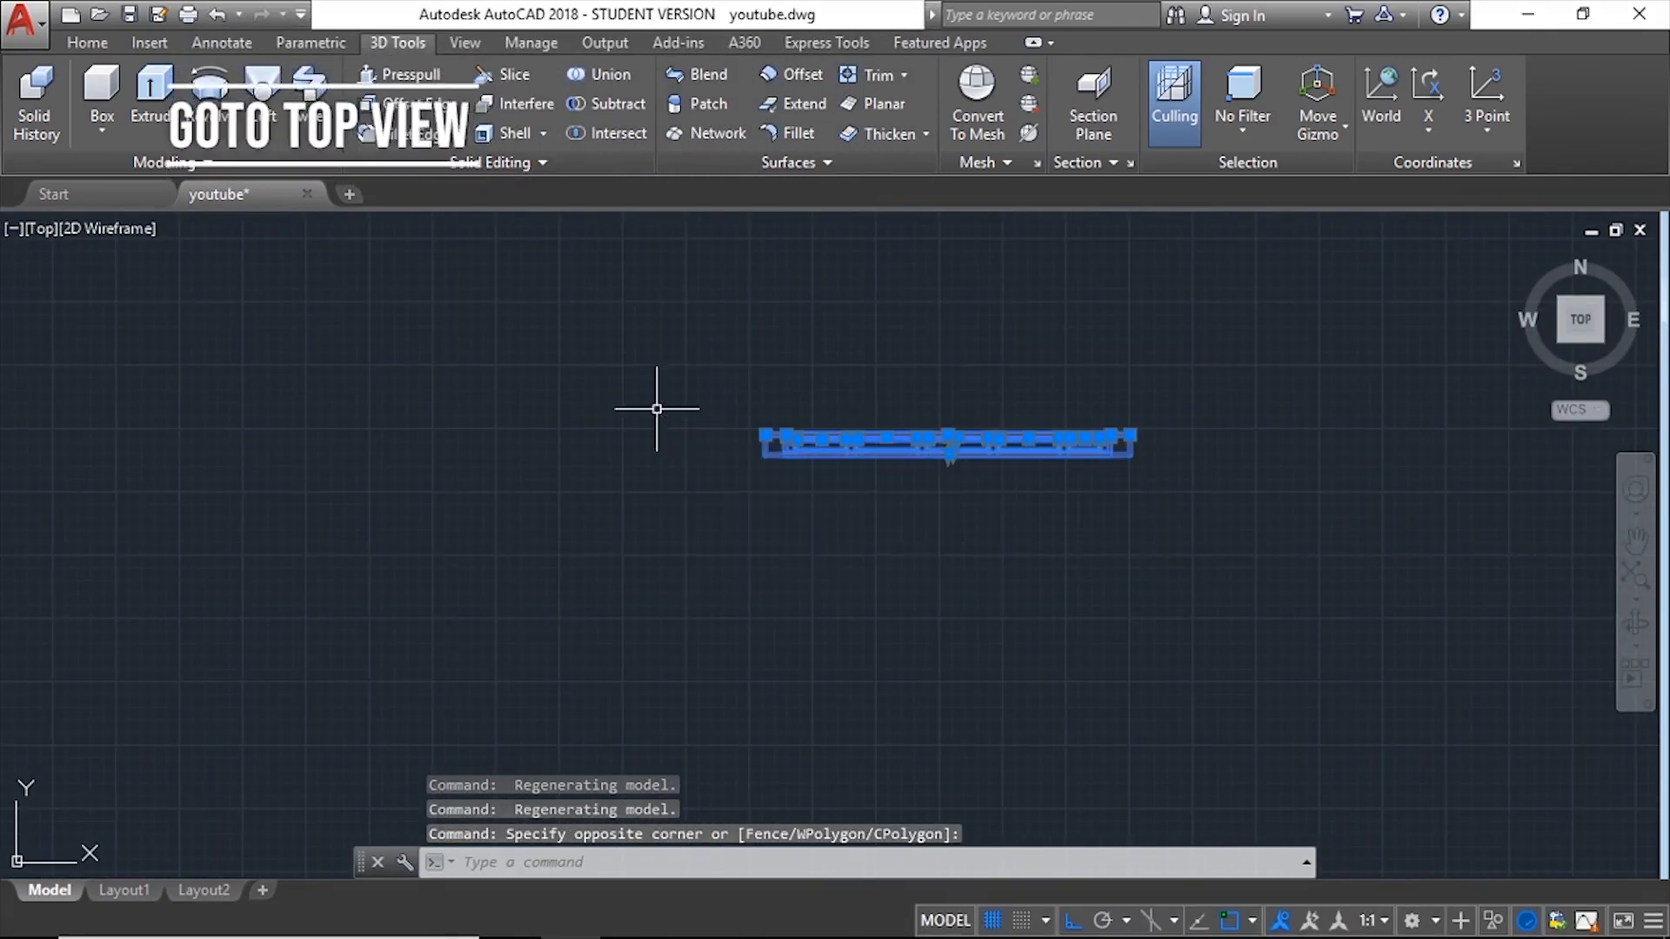
text(ro)
key(Return)
click(762, 435)
click(740, 483)
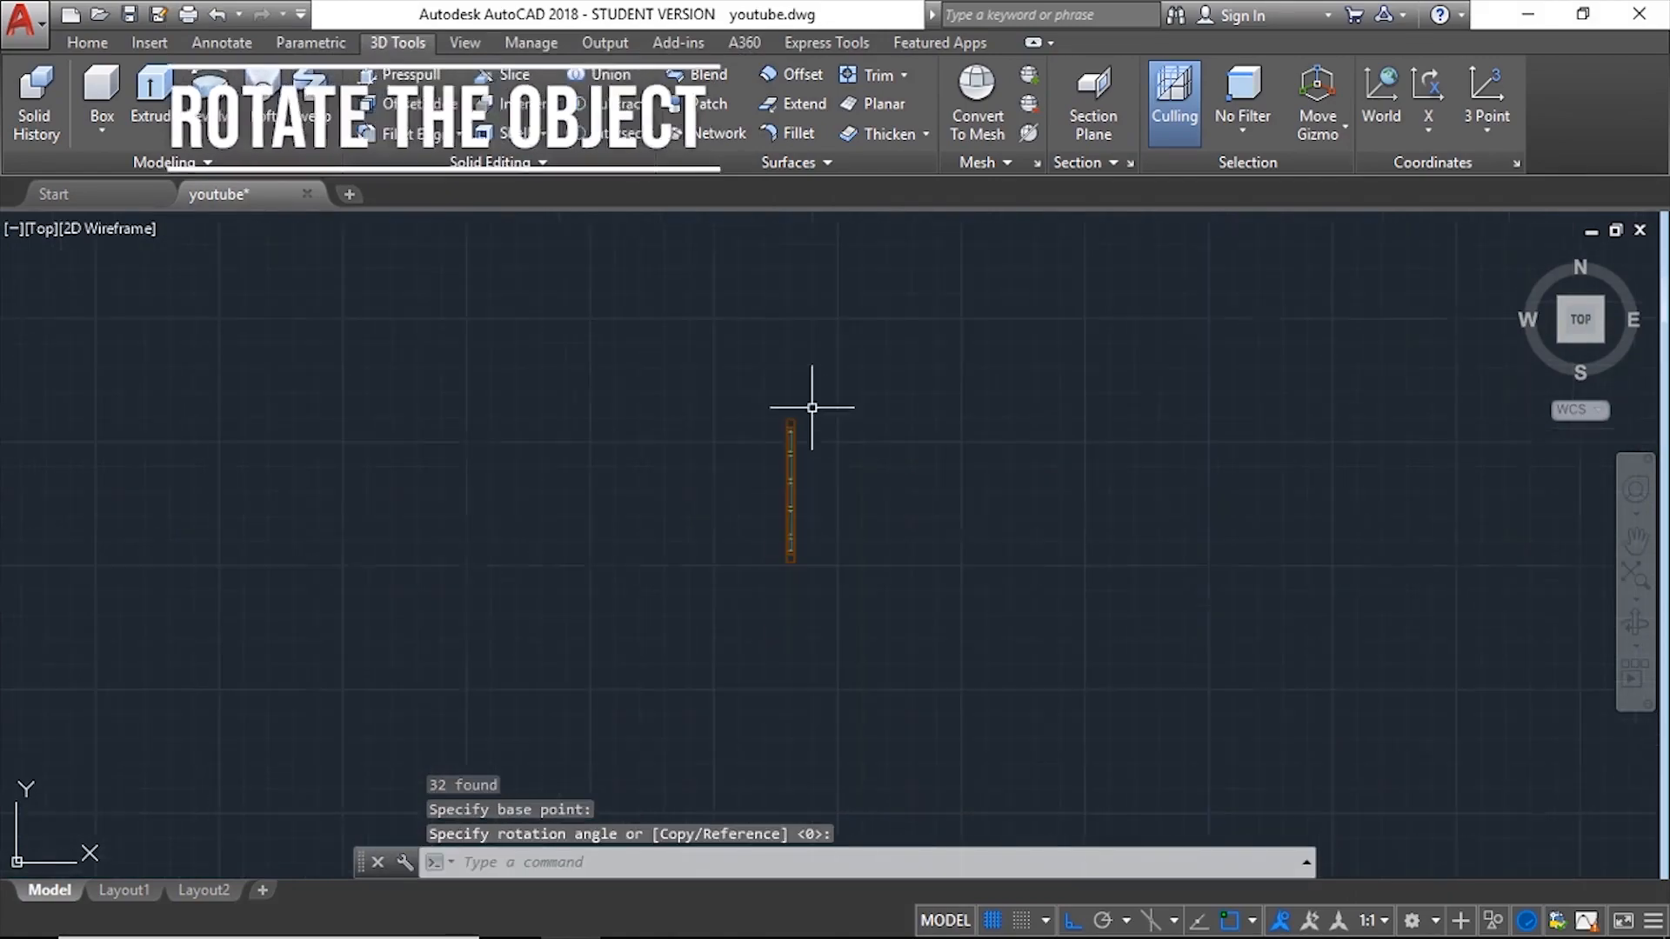
Step: Copy the rotated window from its upper corner edge midpoint to the matching midpoint of the house's right side wall opening
shift+middle_drag(812, 403, 849, 479)
scroll(839, 484, up, 6)
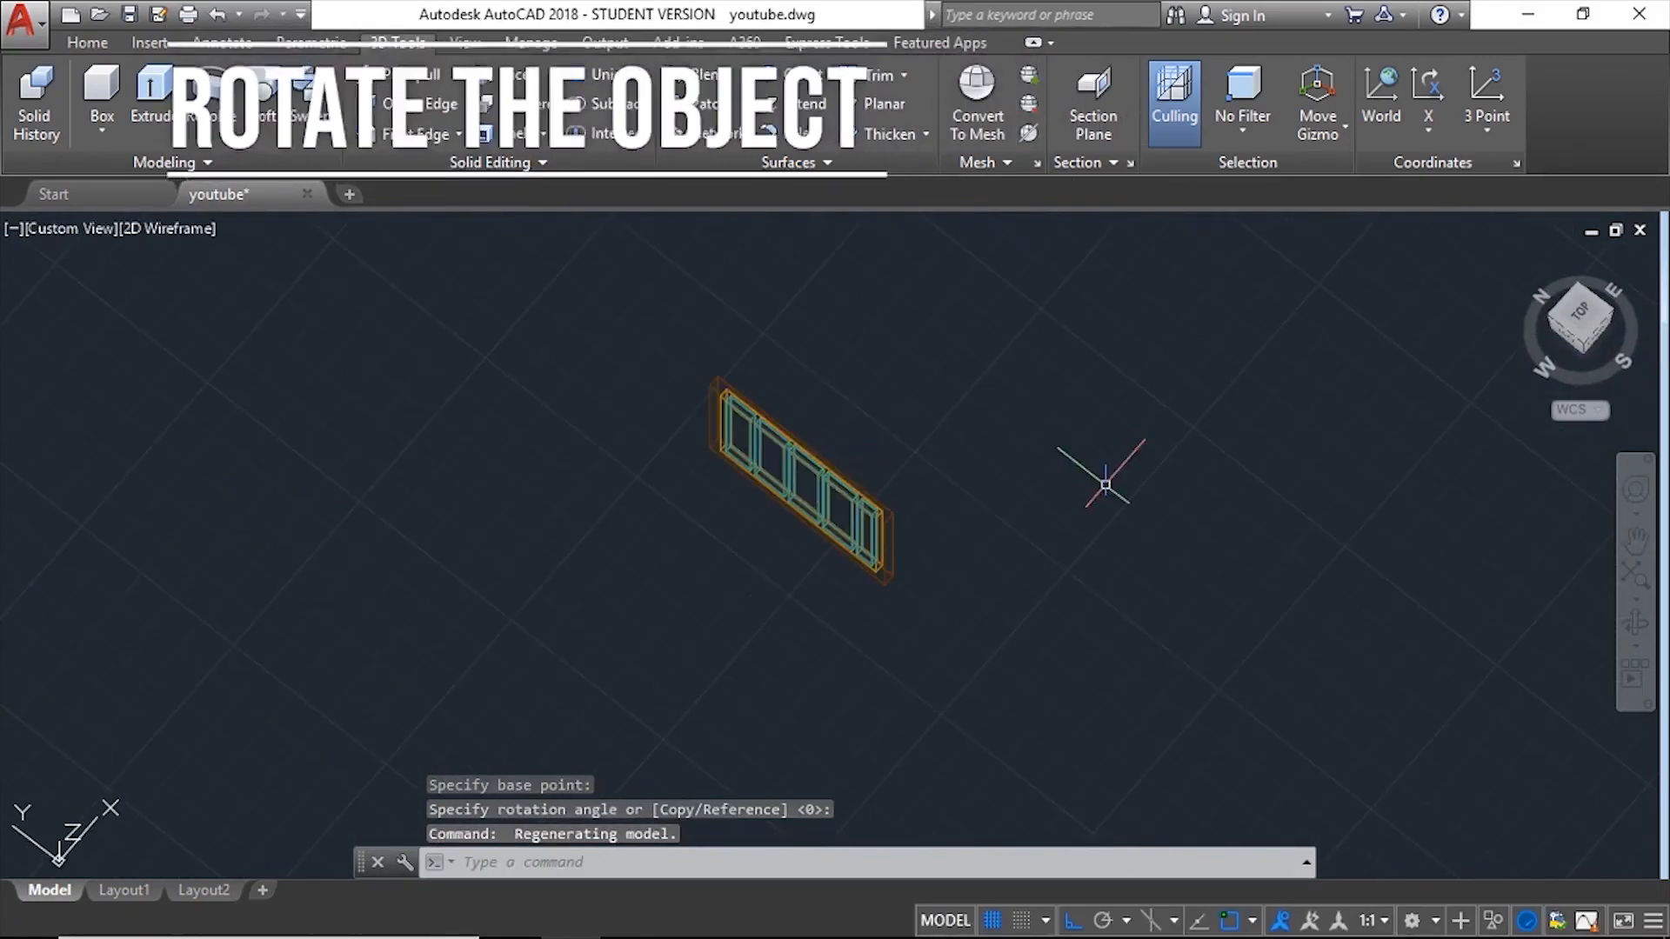
shift+middle_drag(1107, 485, 1092, 431)
scroll(900, 439, down, 4)
click(976, 356)
click(754, 500)
shift+middle_drag(842, 453, 833, 472)
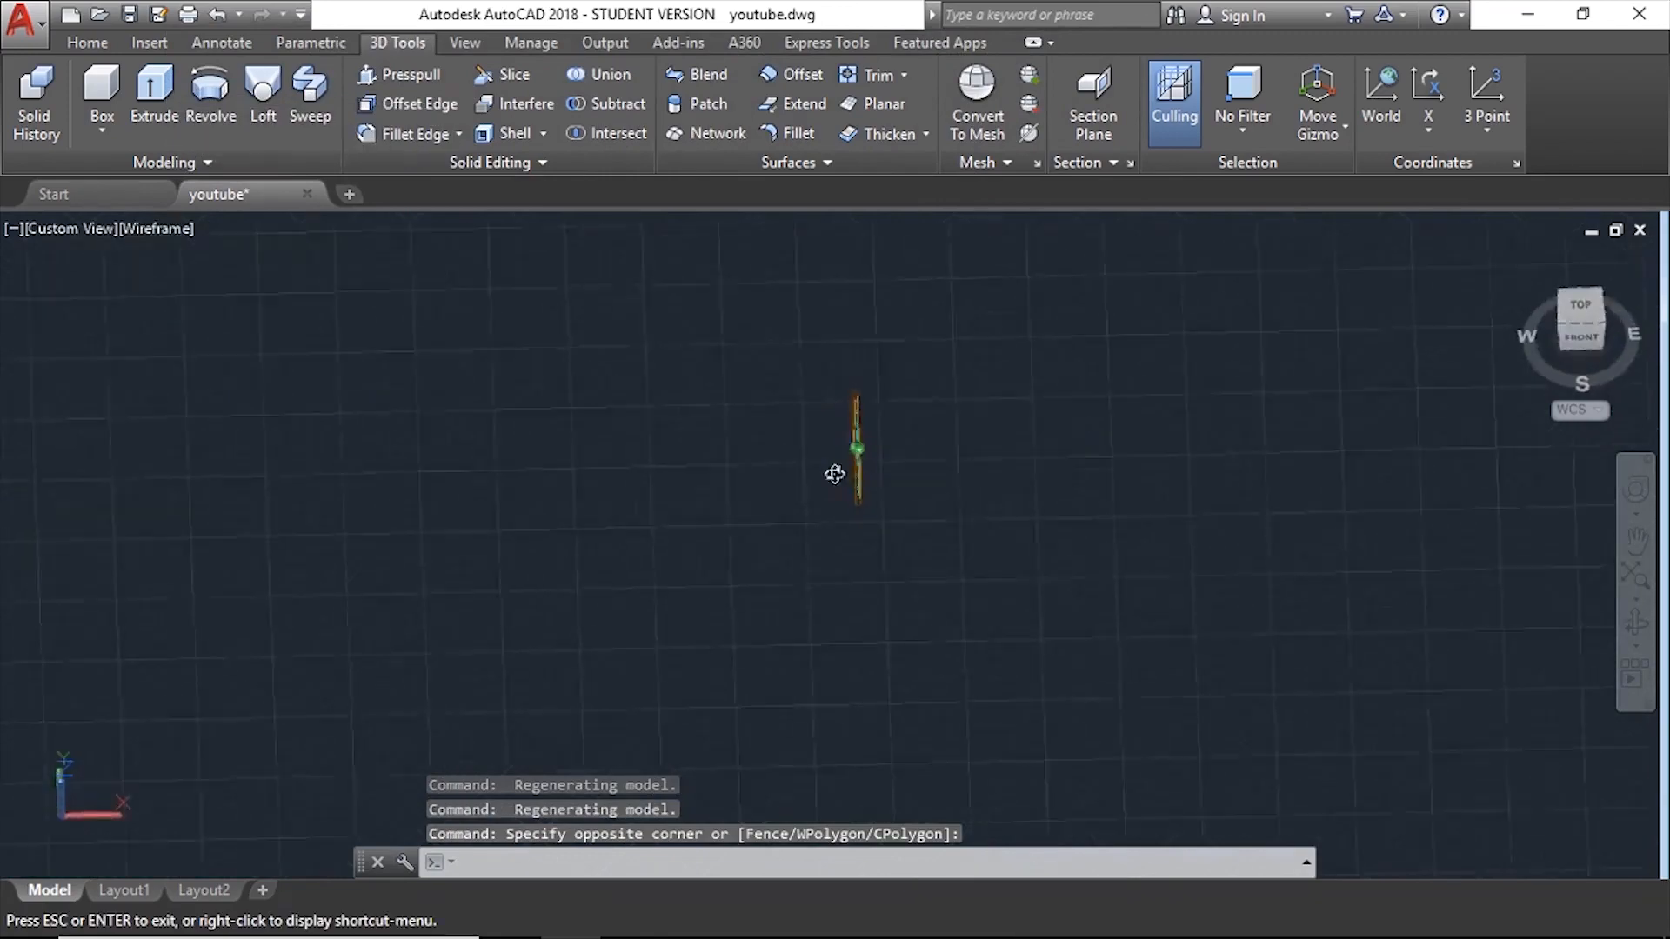
scroll(783, 453, up, 5)
shift+middle_drag(682, 397, 796, 418)
text(co)
key(Return)
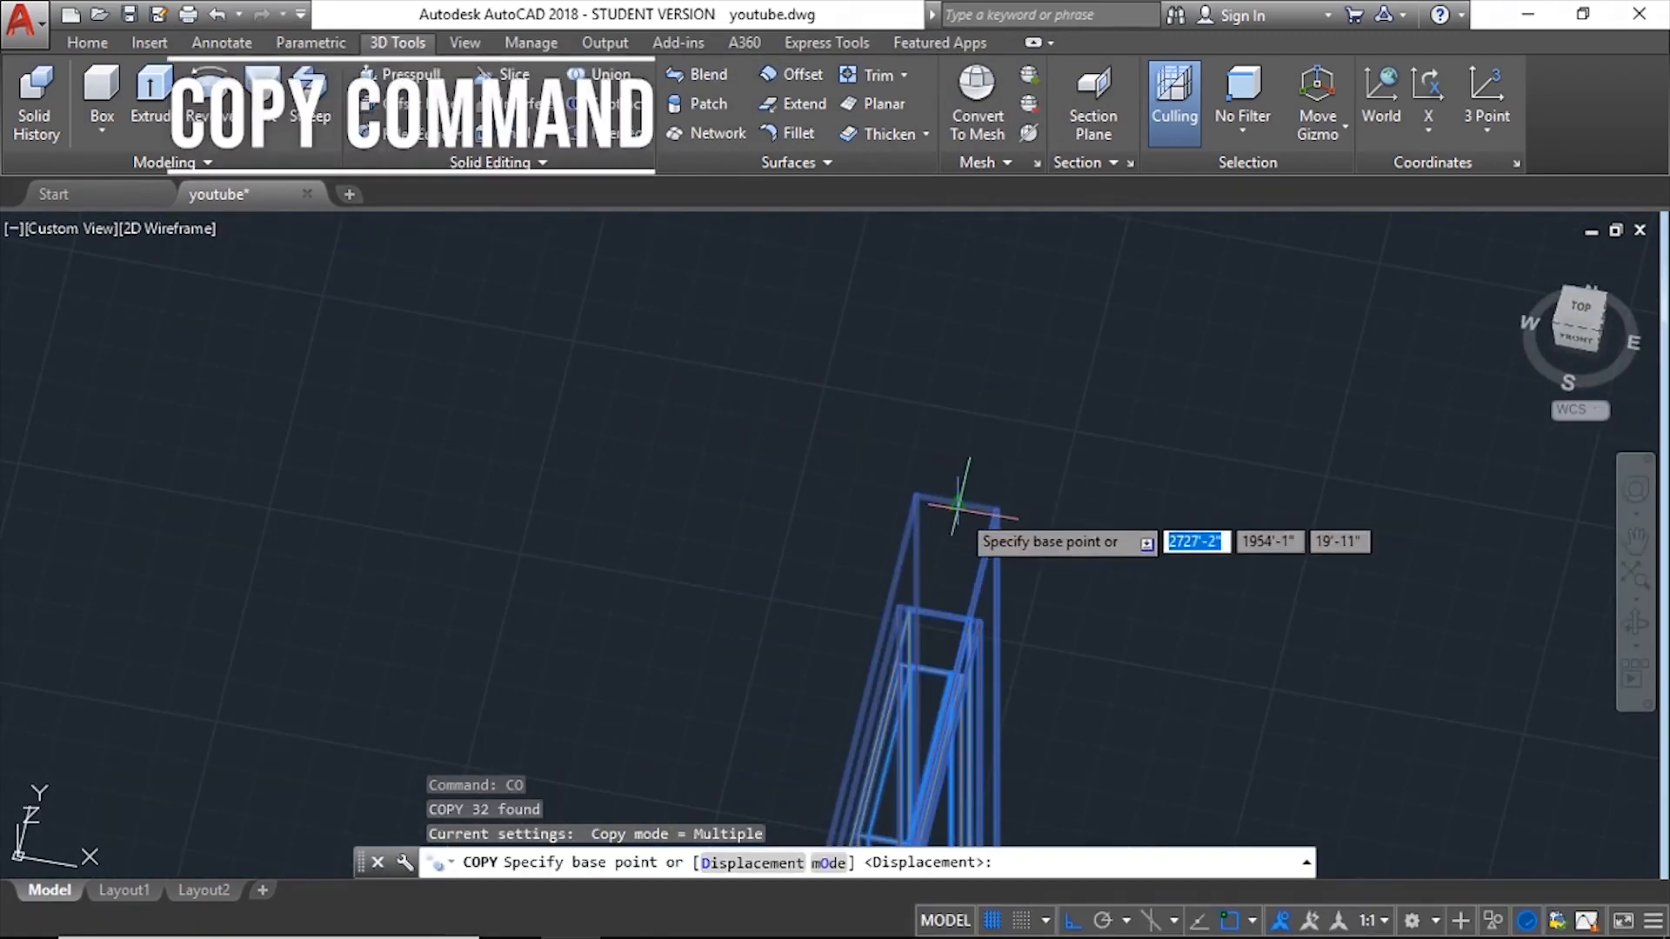
click(957, 502)
scroll(957, 583, down, 8)
scroll(775, 324, up, 9)
scroll(857, 253, down, 8)
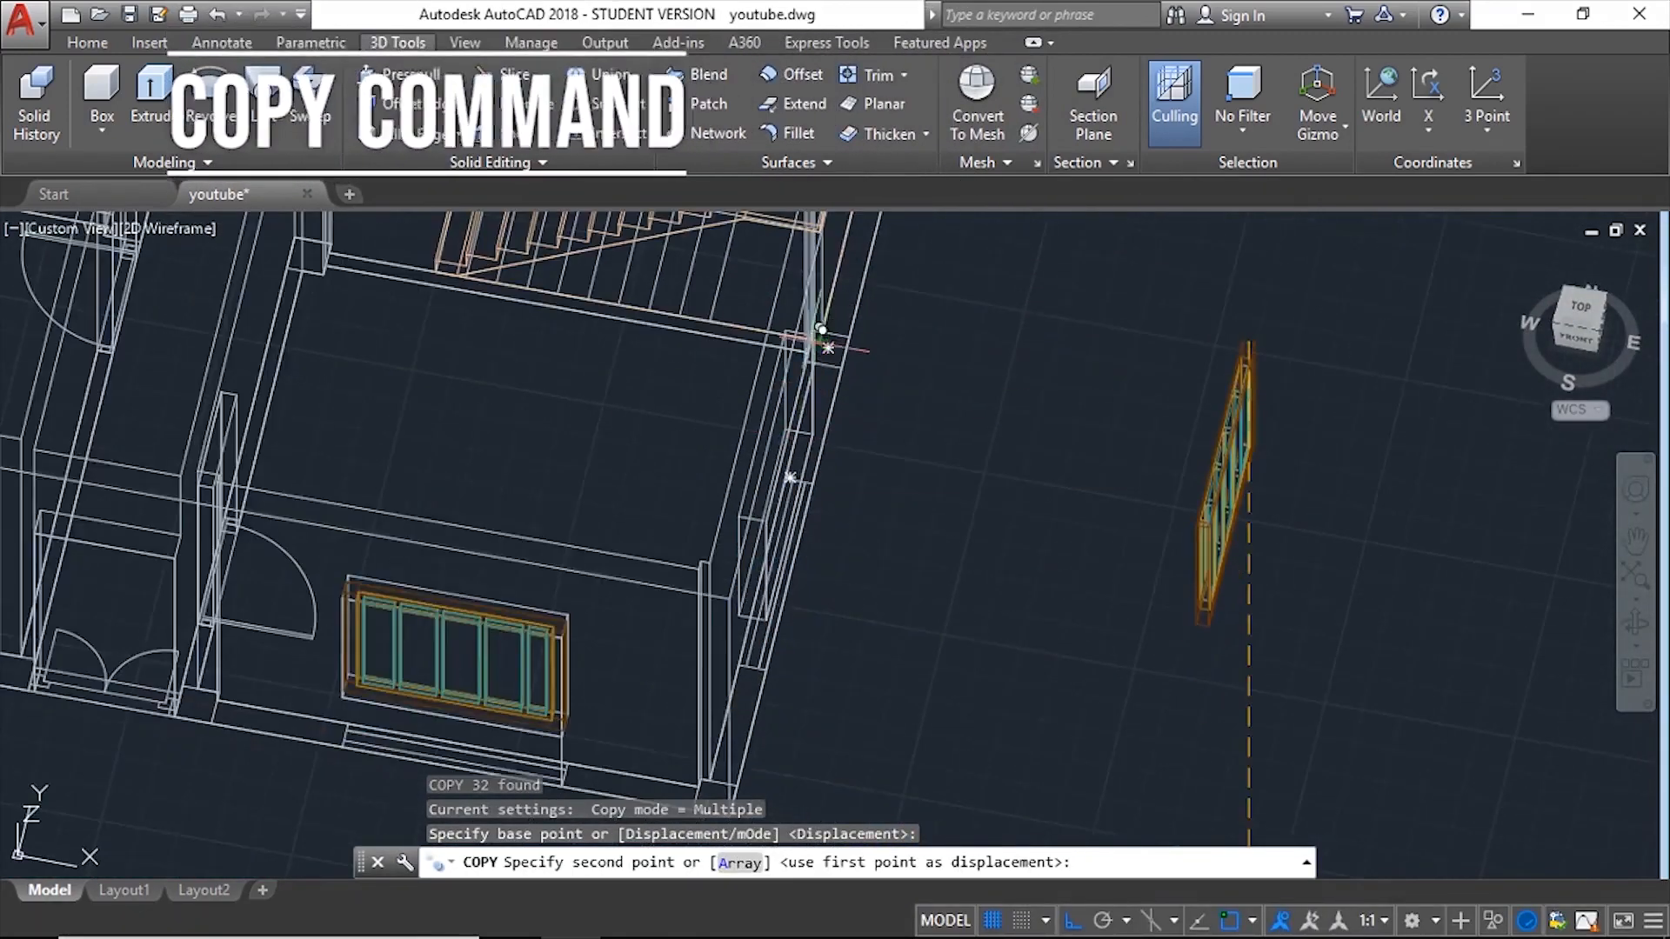
scroll(842, 421, up, 8)
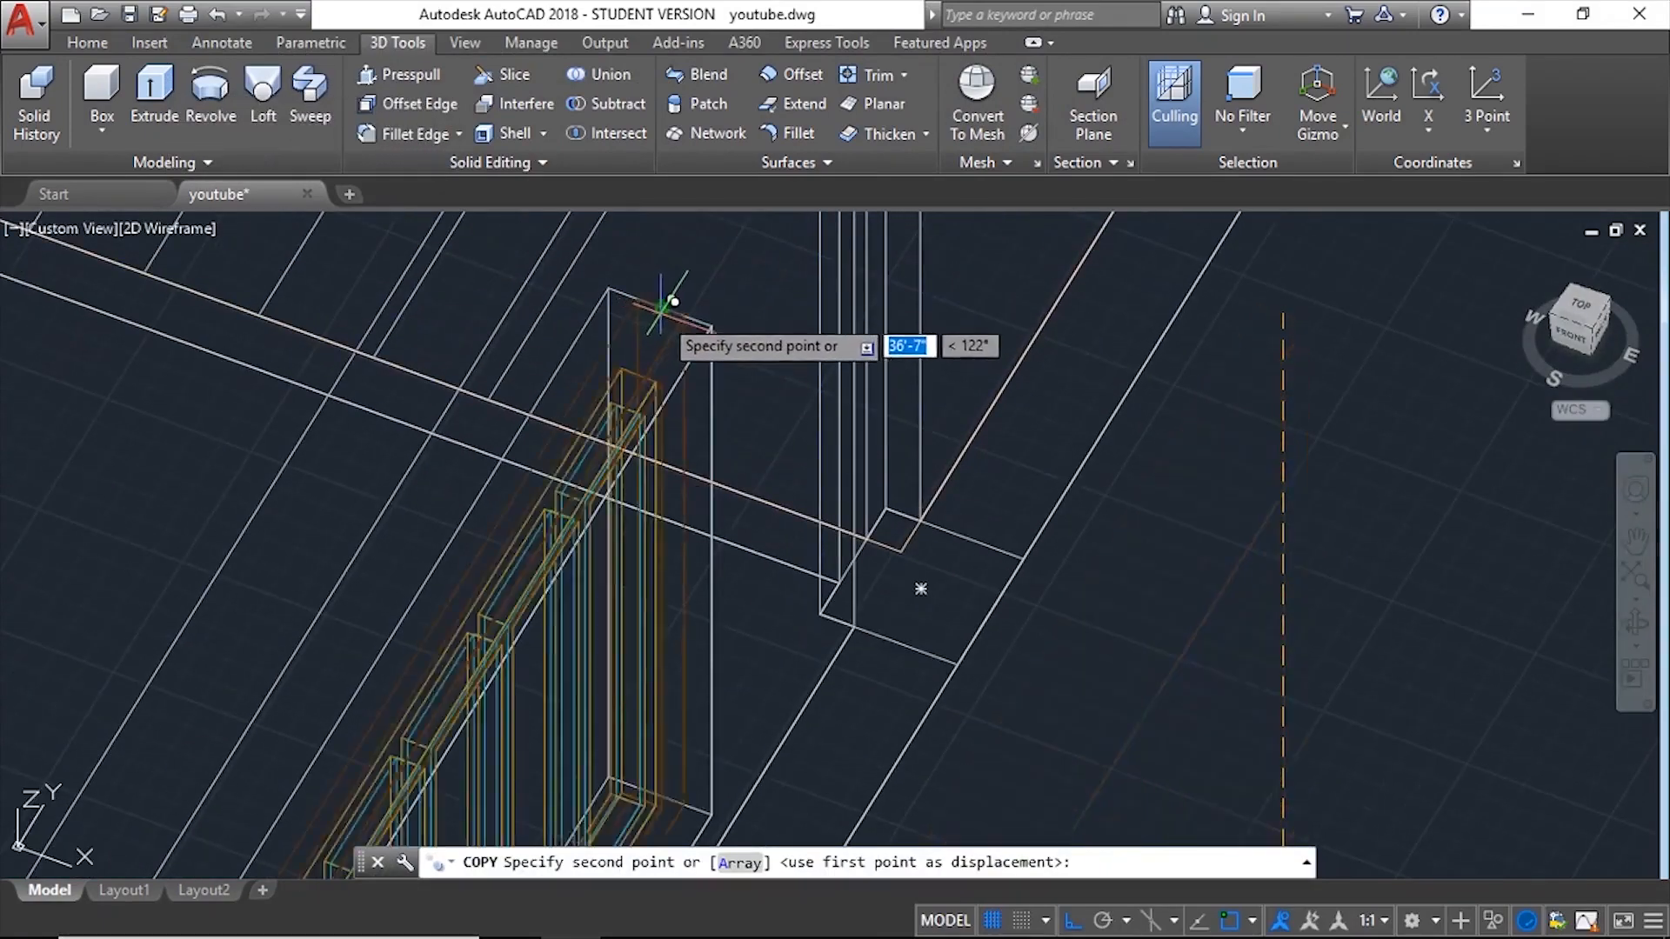
click(660, 311)
Step: Place two more copies of the rotated window in the two openings of the left side wall and end the copying
scroll(921, 374, down, 10)
scroll(967, 383, up, 8)
scroll(946, 360, up, 3)
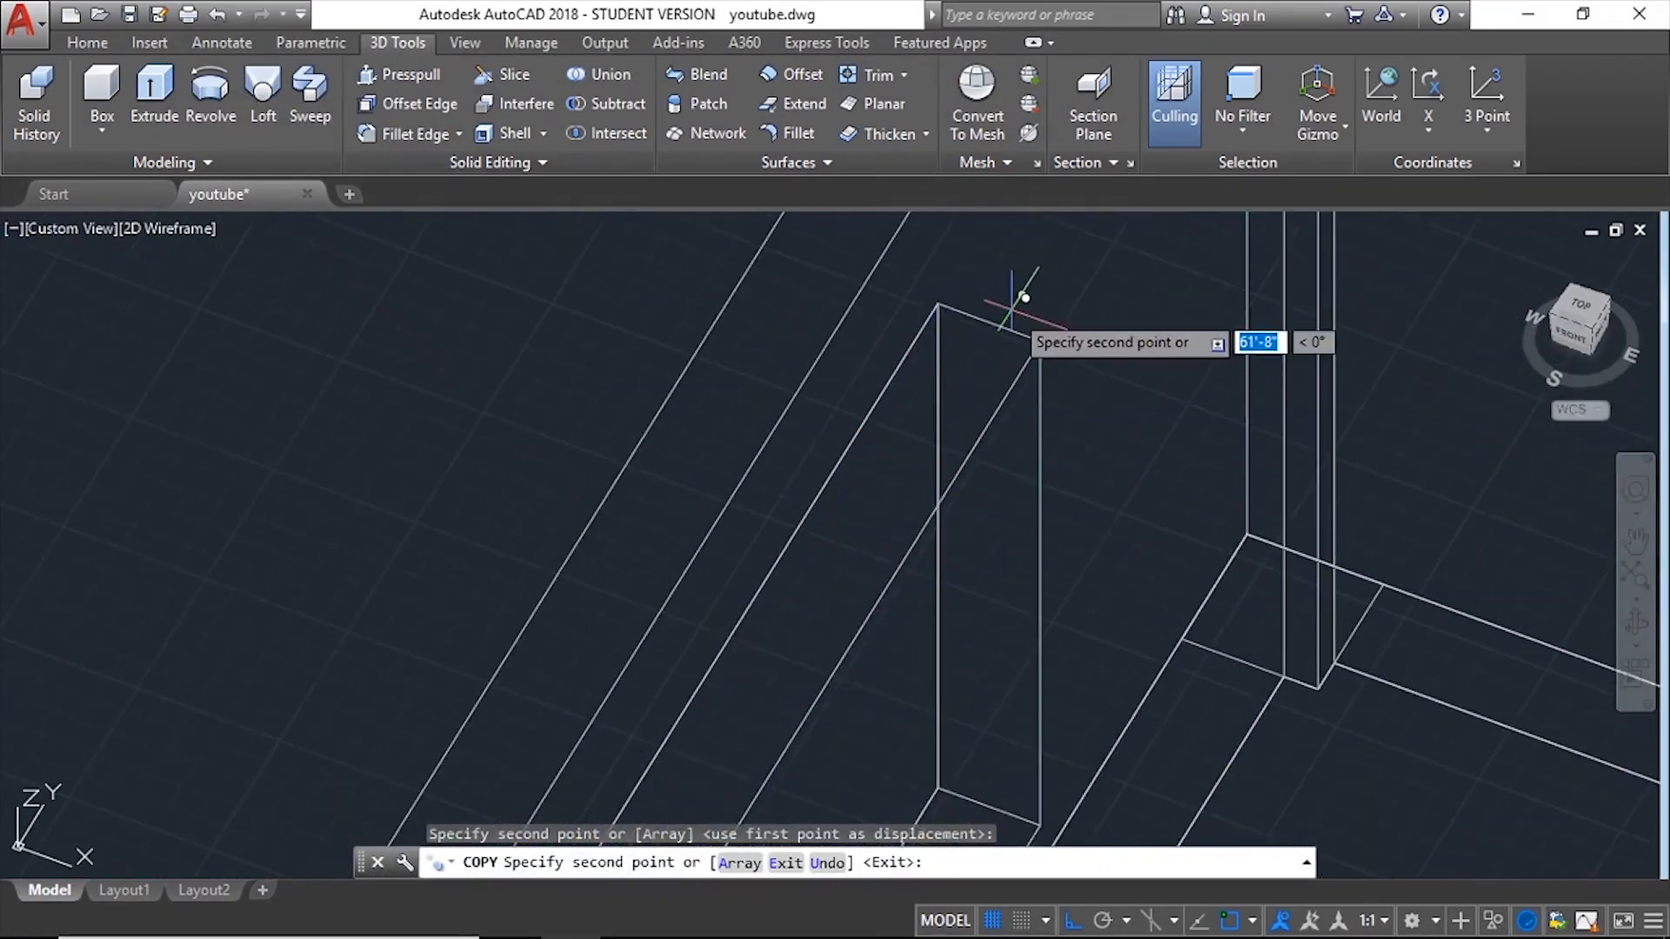
click(992, 312)
scroll(991, 313, down, 8)
scroll(833, 417, up, 8)
scroll(833, 417, down, 10)
key(Escape)
Step: Set the visual style to Shaded and examine the windows in the house's front wall
click(168, 229)
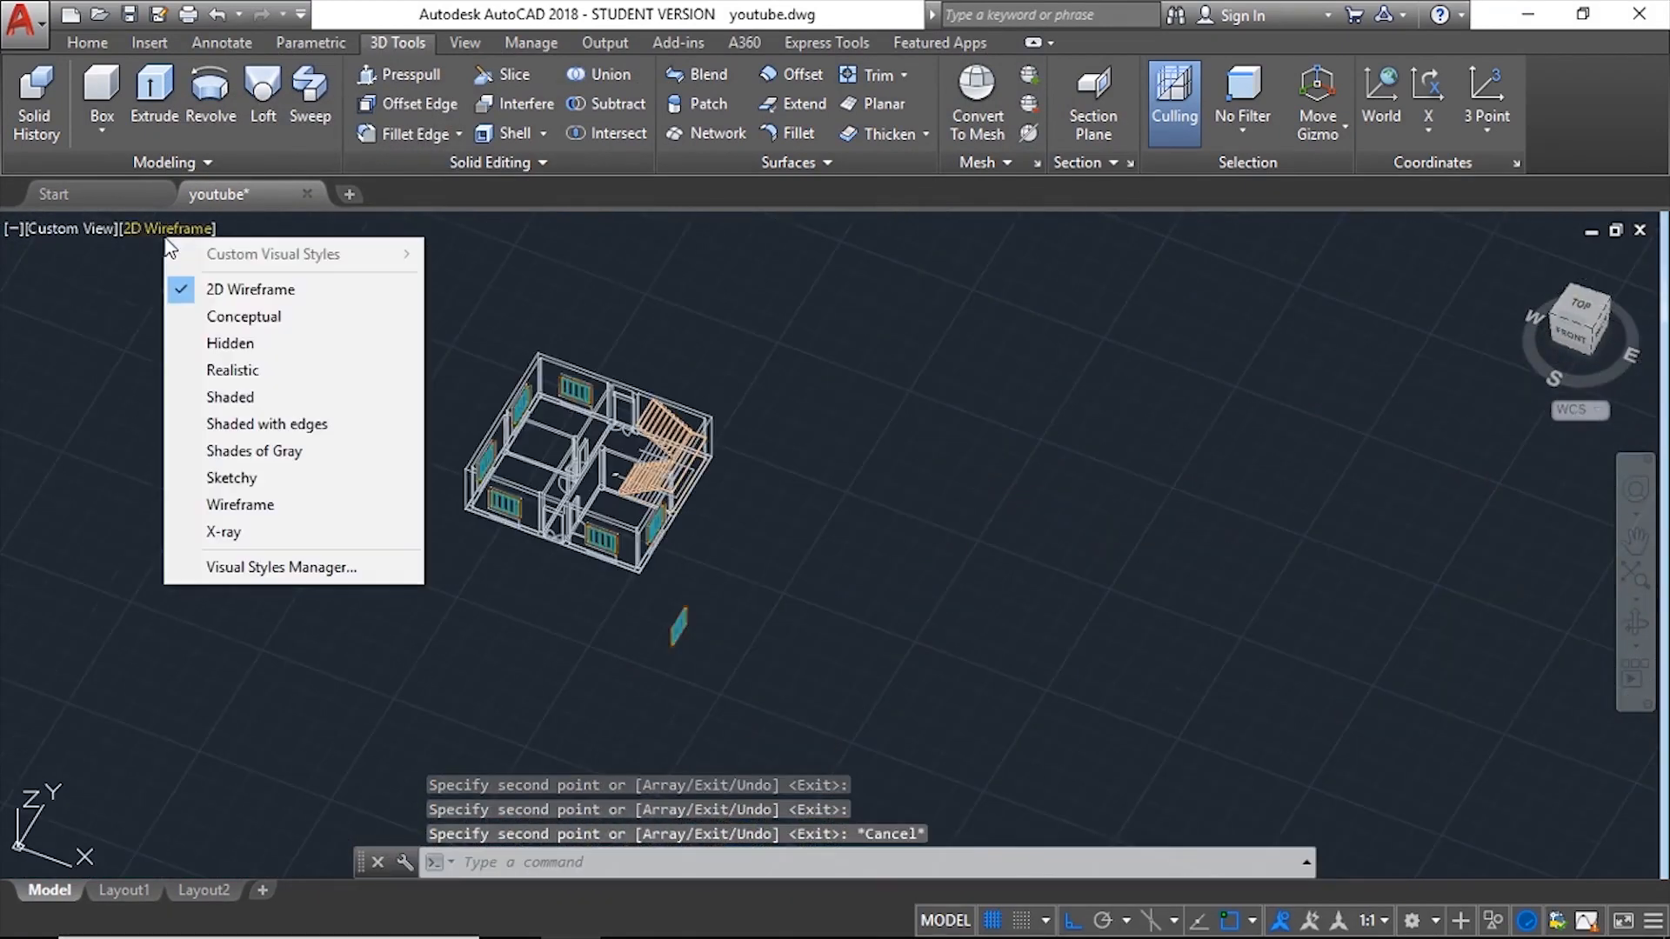
click(198, 396)
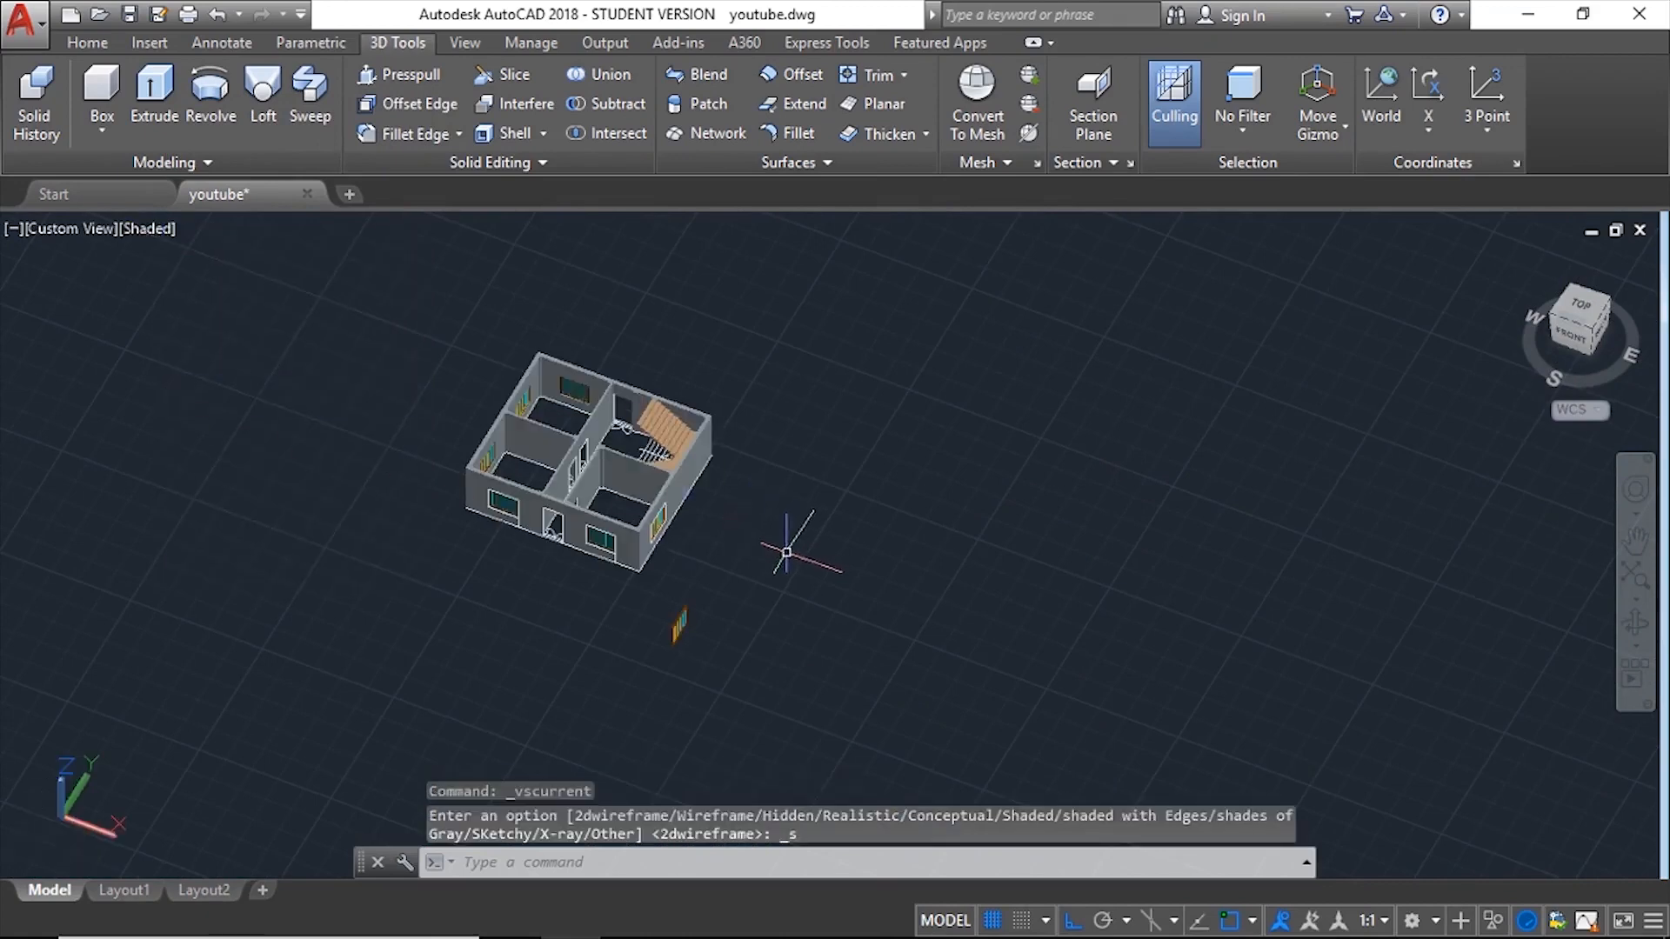
shift+middle_drag(620, 581, 693, 477)
scroll(587, 508, up, 5)
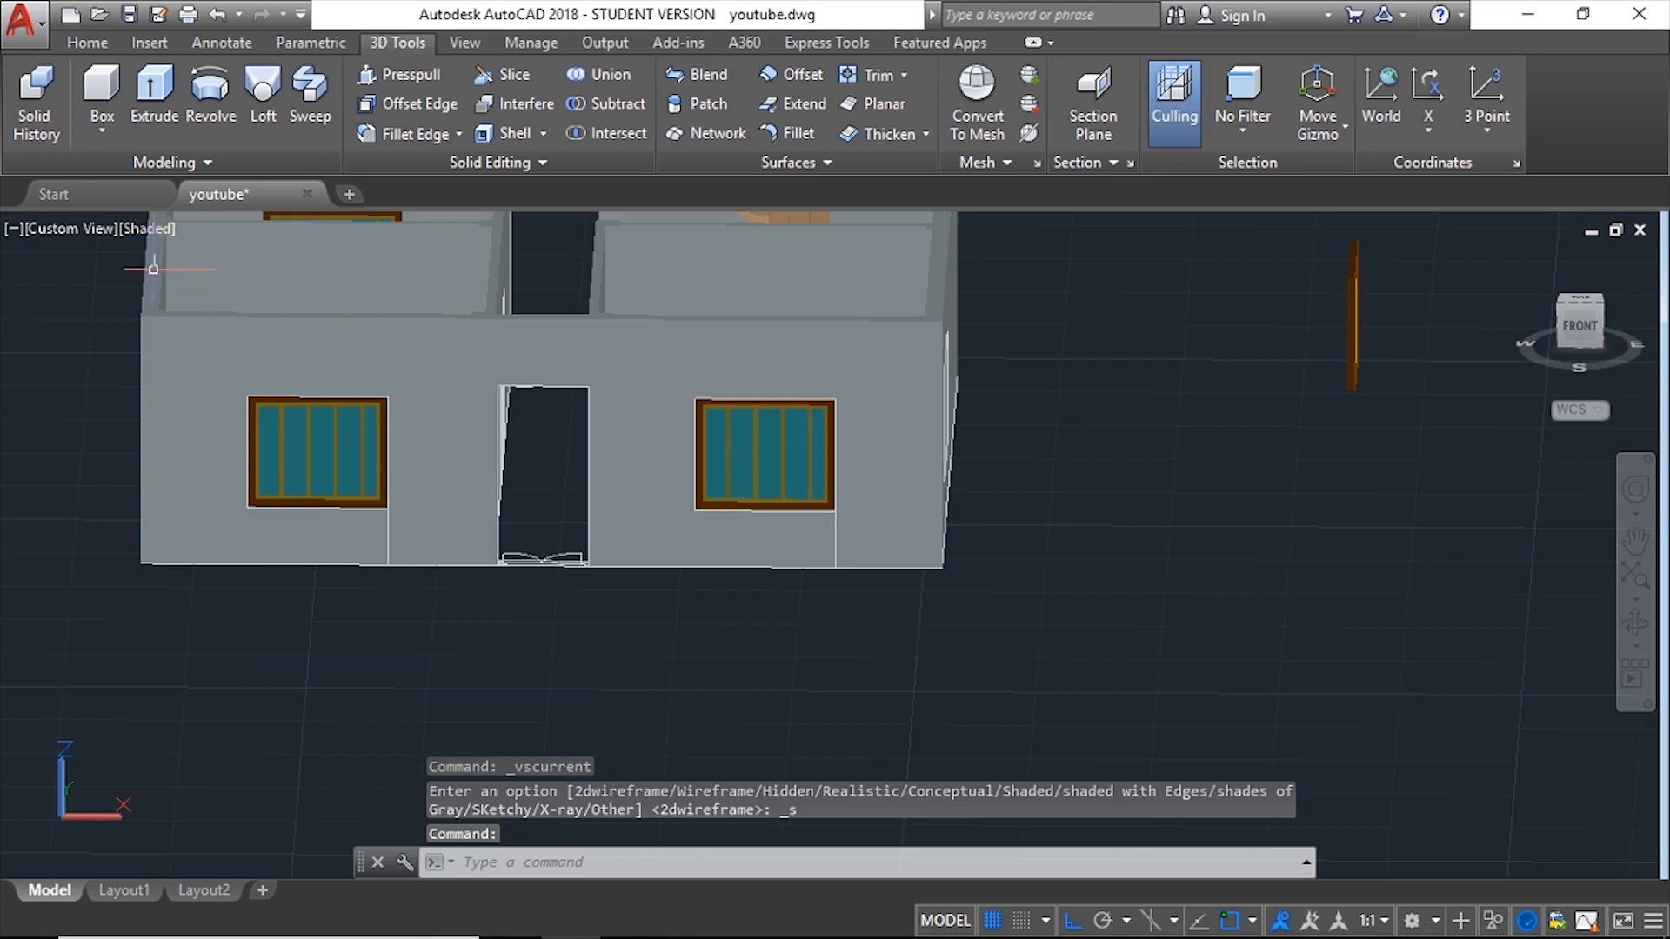
Step: Set the visual style to Conceptual and inspect the inserted windows up close and from all sides of the house
click(145, 228)
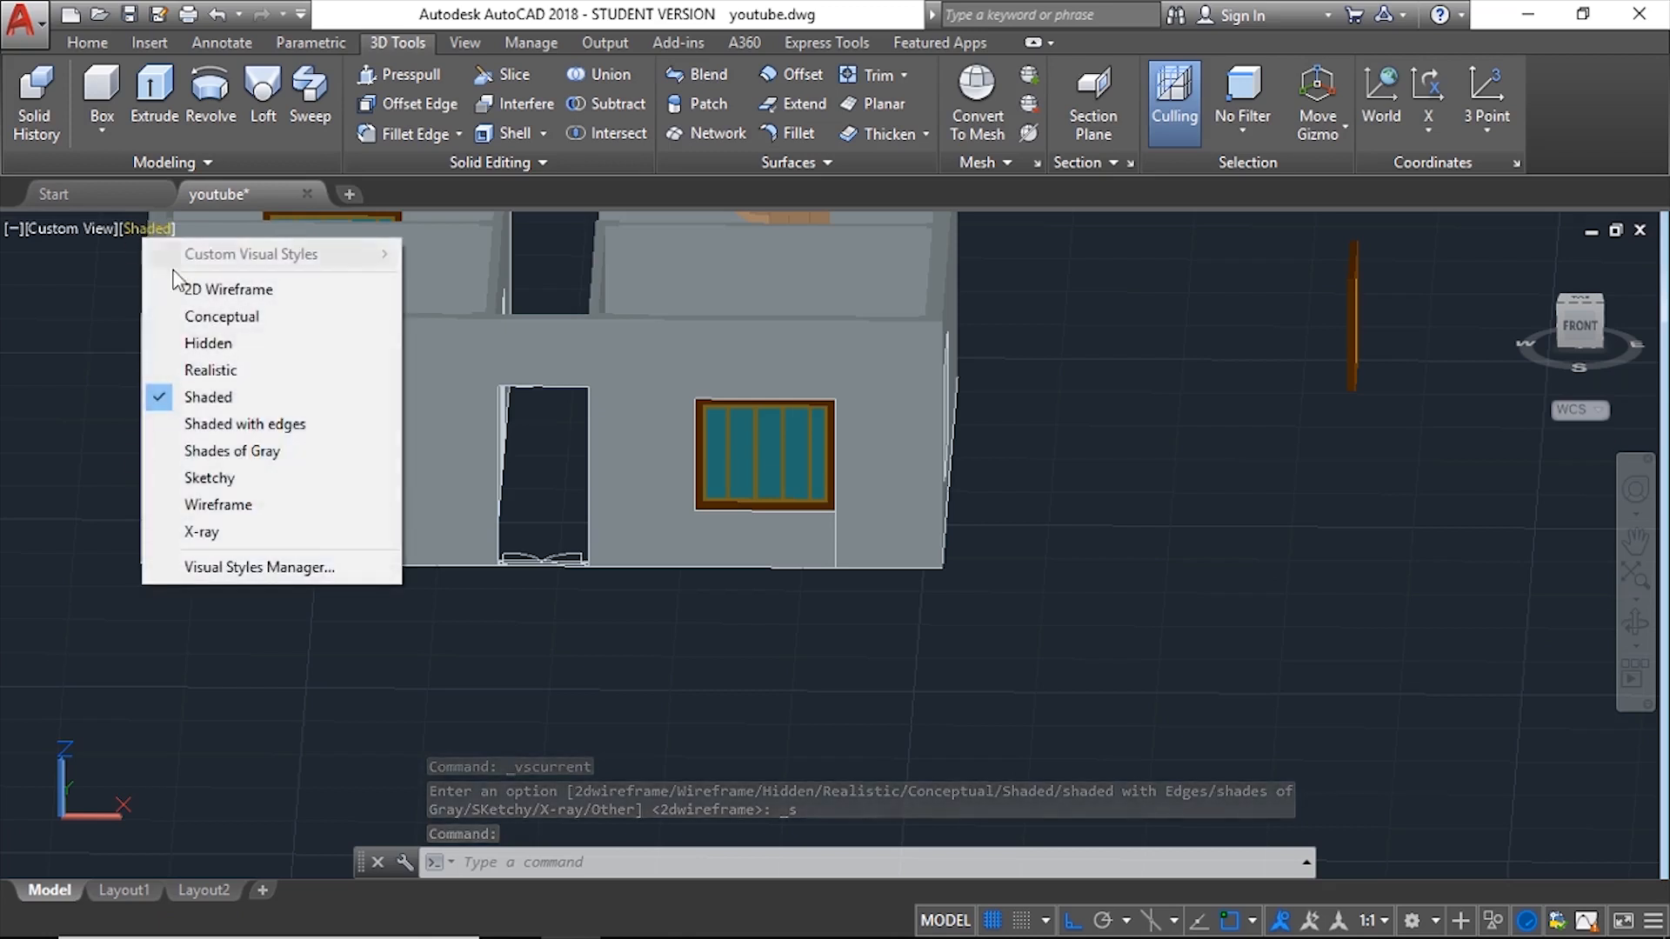
click(207, 318)
mouse_move(731, 444)
shift+middle_down()
mouse_move(687, 414)
mouse_move(722, 391)
mouse_move(735, 465)
shift+middle_up()
scroll(732, 445, up, 3)
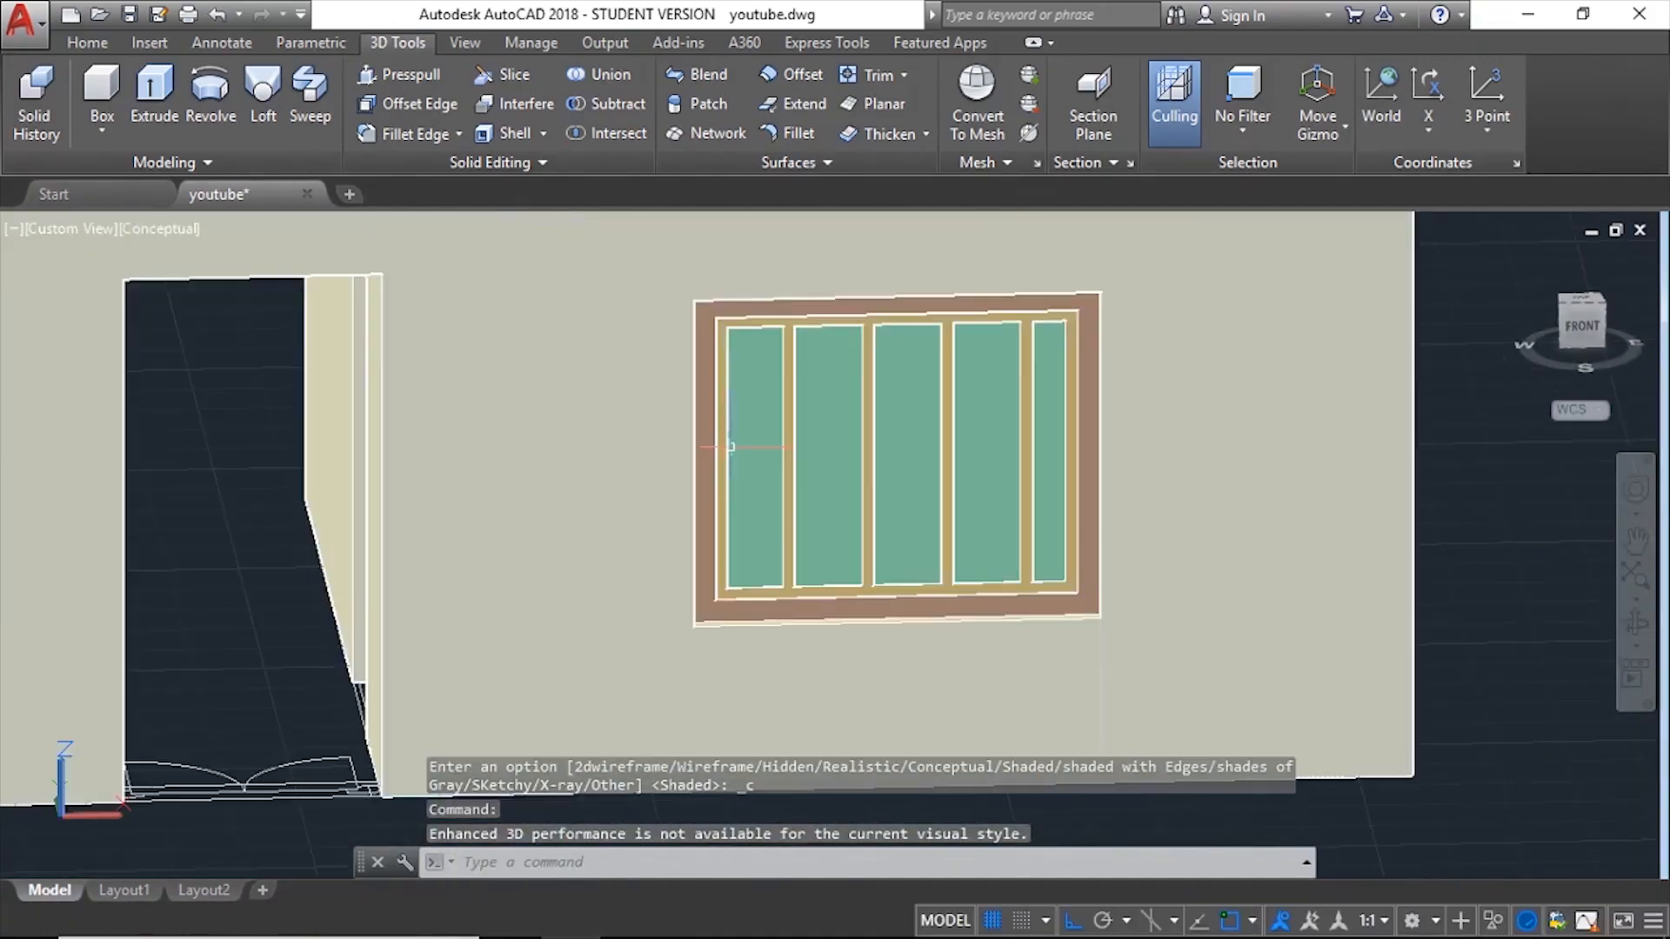
scroll(732, 445, down, 3)
shift+middle_drag(559, 430, 296, 478)
scroll(560, 518, down, 4)
shift+middle_drag(675, 533, 486, 500)
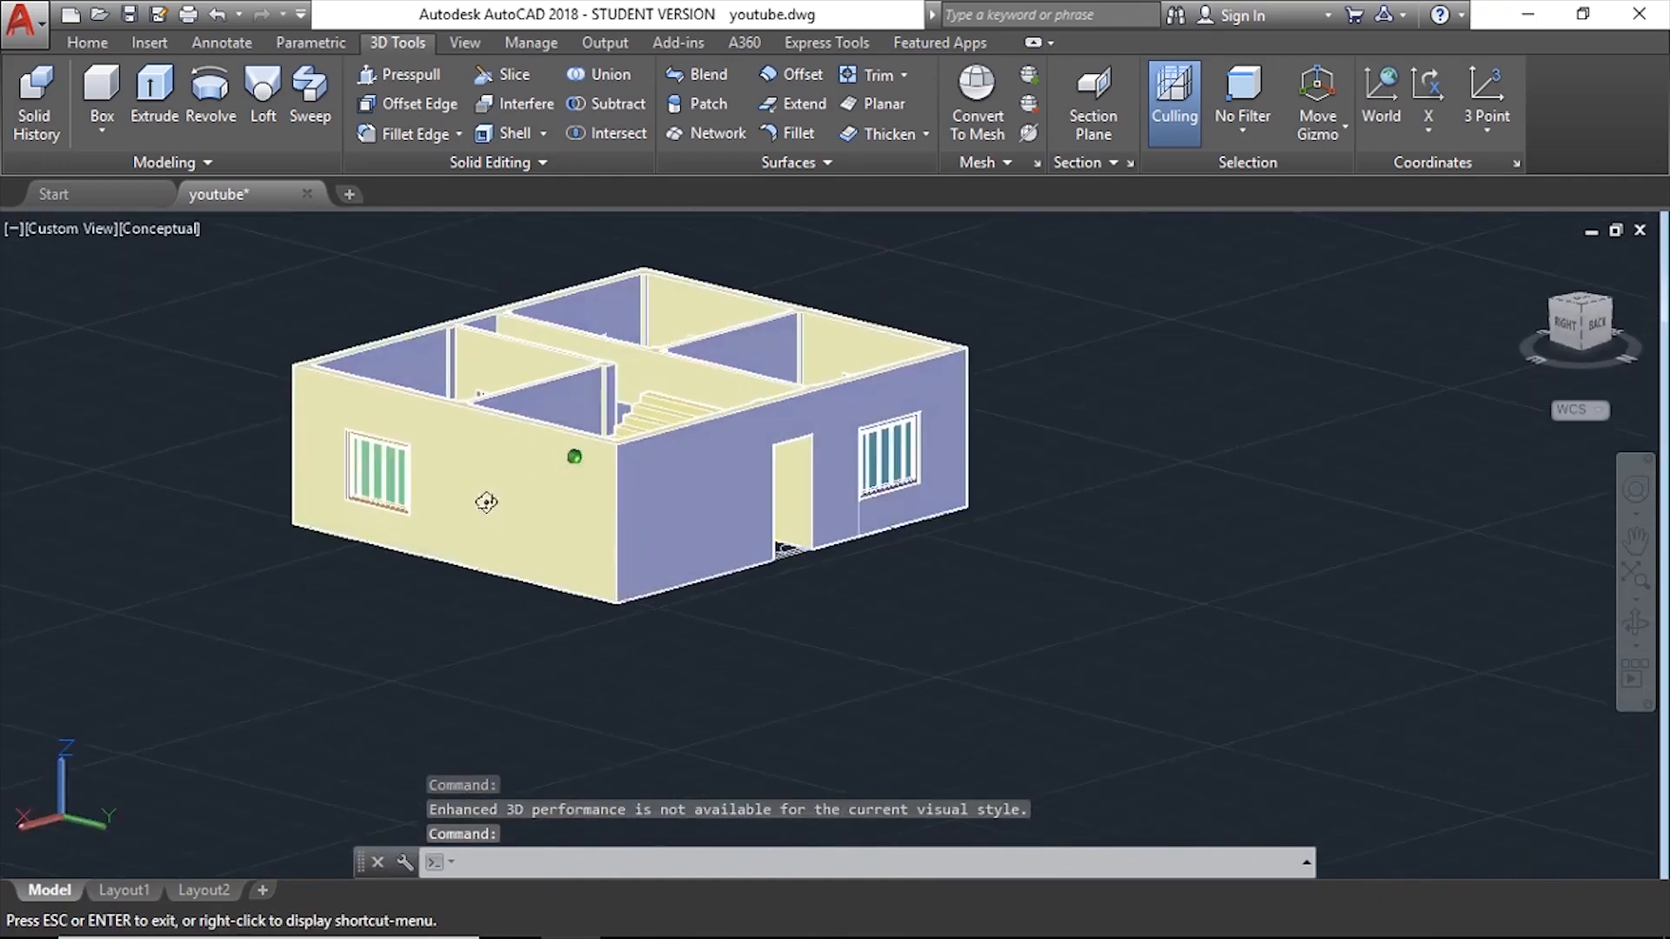
scroll(883, 467, up, 5)
mouse_move(1028, 435)
shift+middle_down()
mouse_move(896, 456)
mouse_move(634, 420)
mouse_move(1021, 498)
mouse_move(906, 466)
mouse_move(1019, 443)
mouse_move(1012, 470)
mouse_move(1016, 442)
shift+middle_up()
scroll(1013, 466, down, 7)
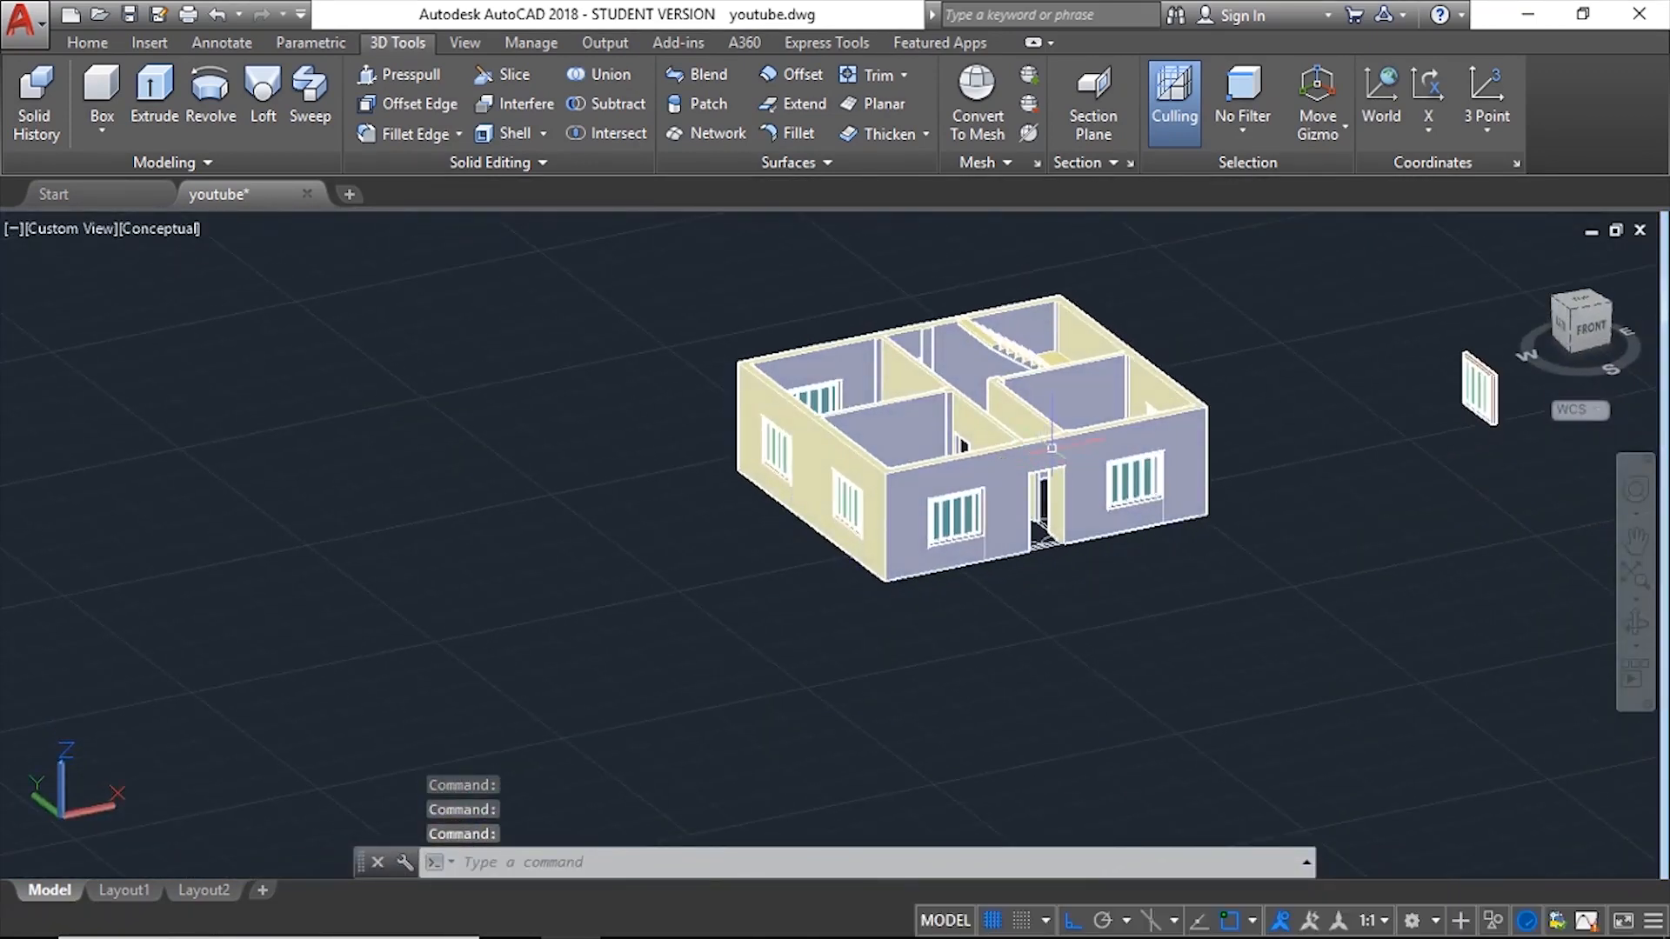
Step: Set the visual style to Shaded with edges and inspect the windows in the front and side walls
click(182, 231)
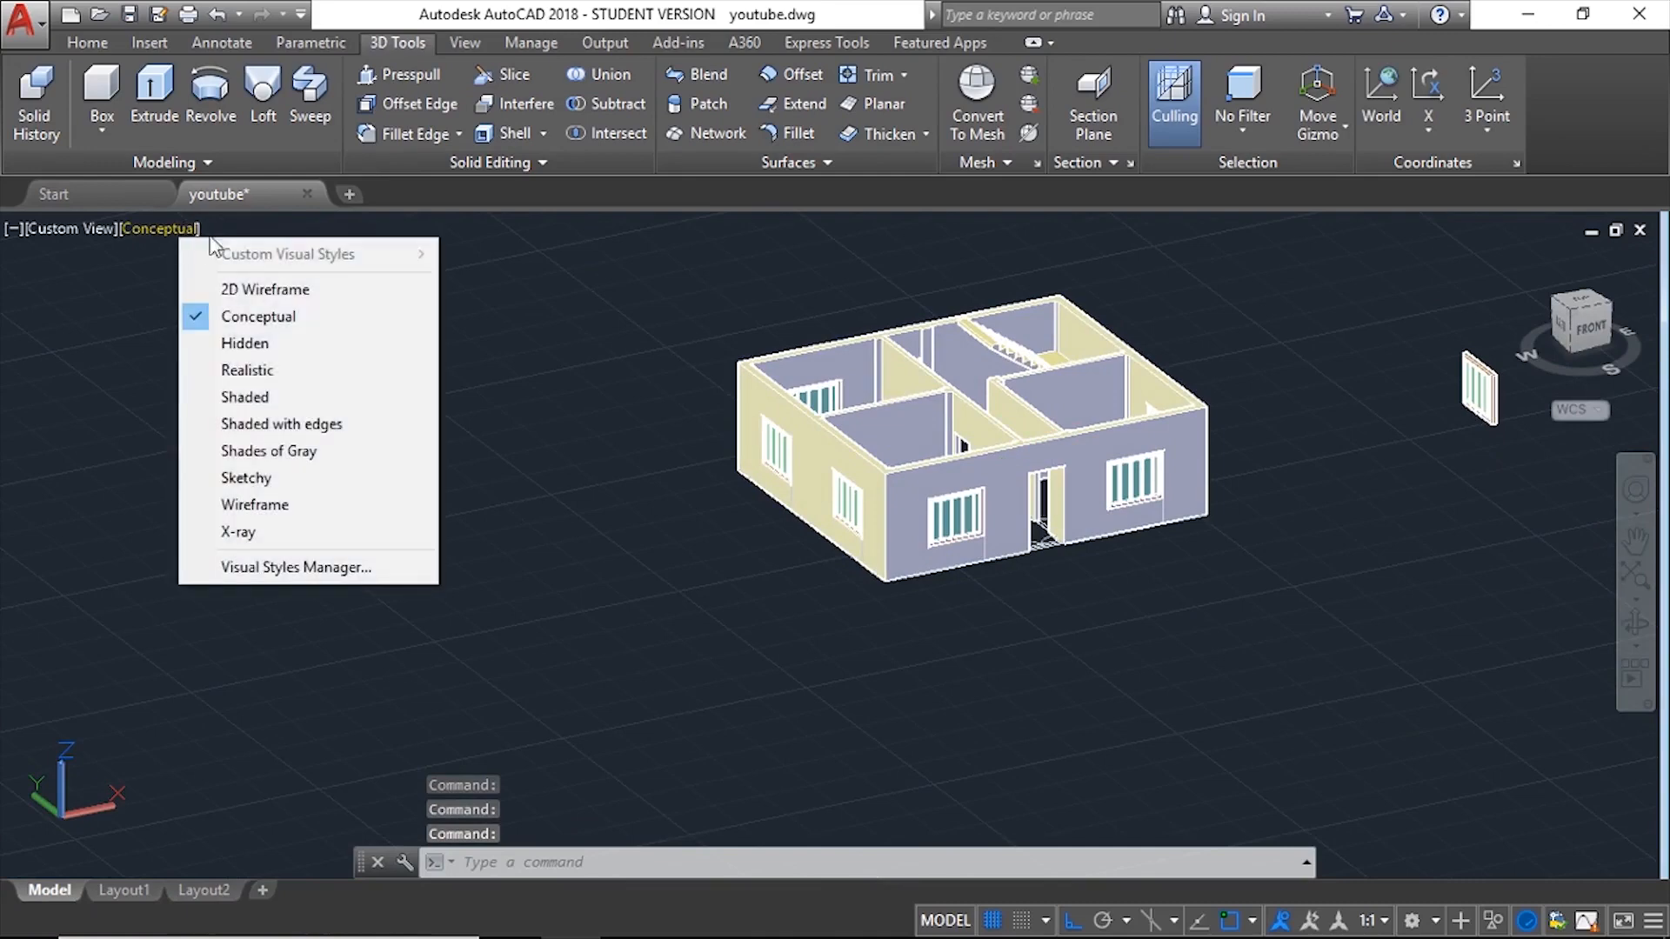
click(287, 426)
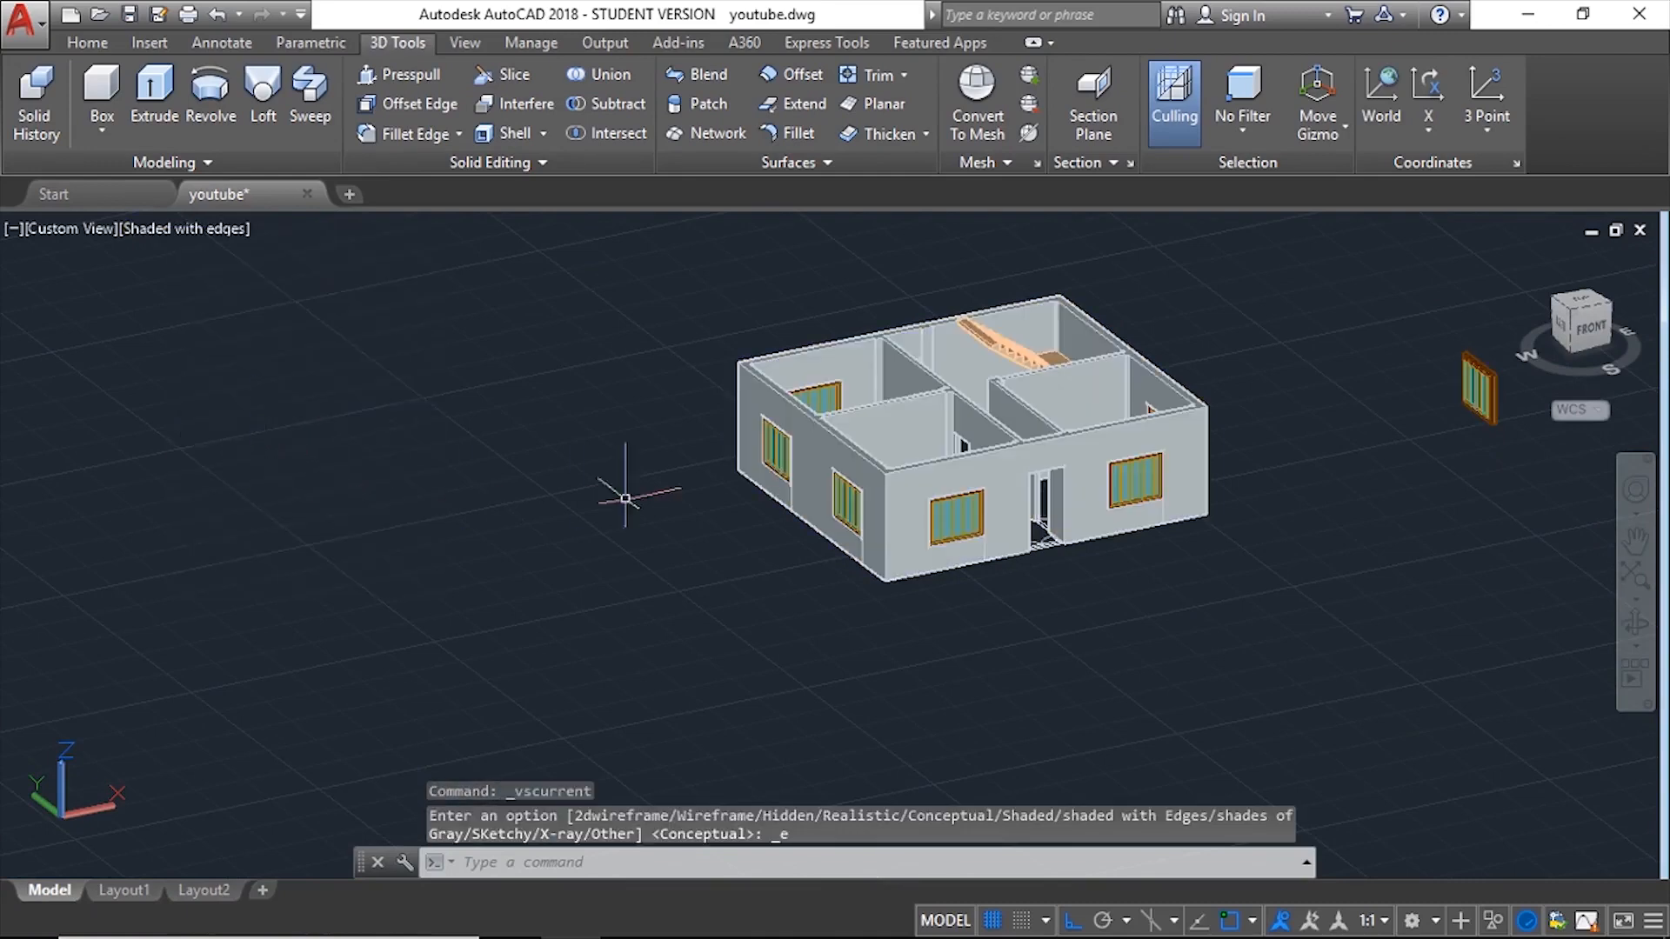
scroll(852, 485, up, 8)
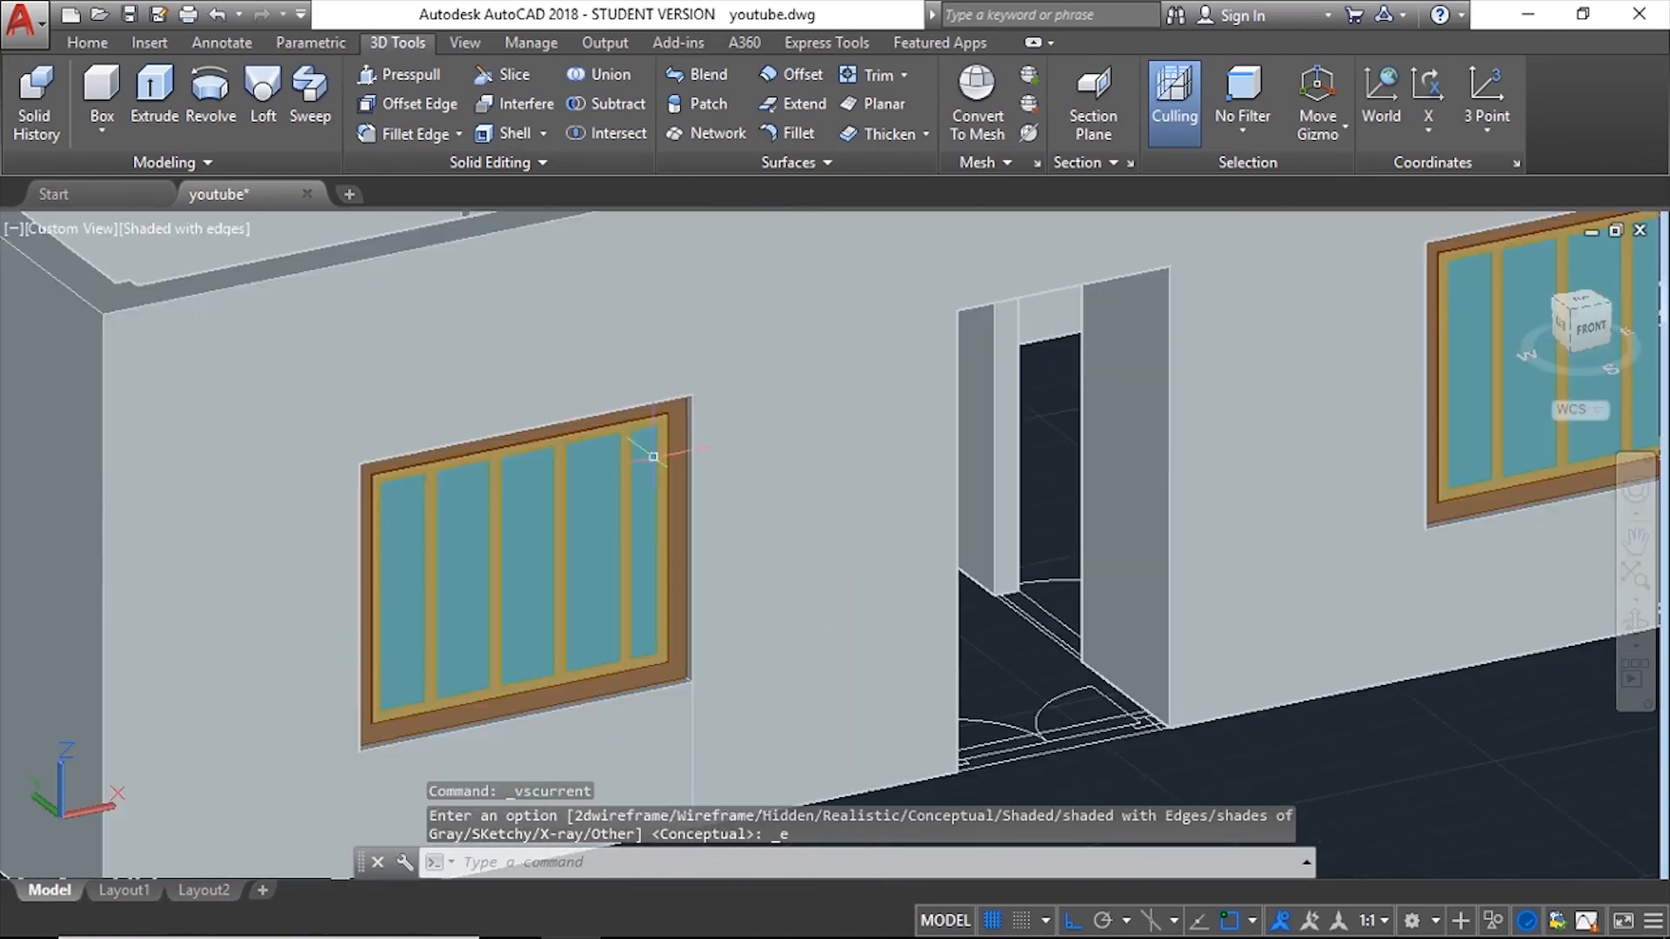
scroll(653, 456, down, 5)
shift+middle_drag(1073, 410, 848, 453)
scroll(849, 452, up, 3)
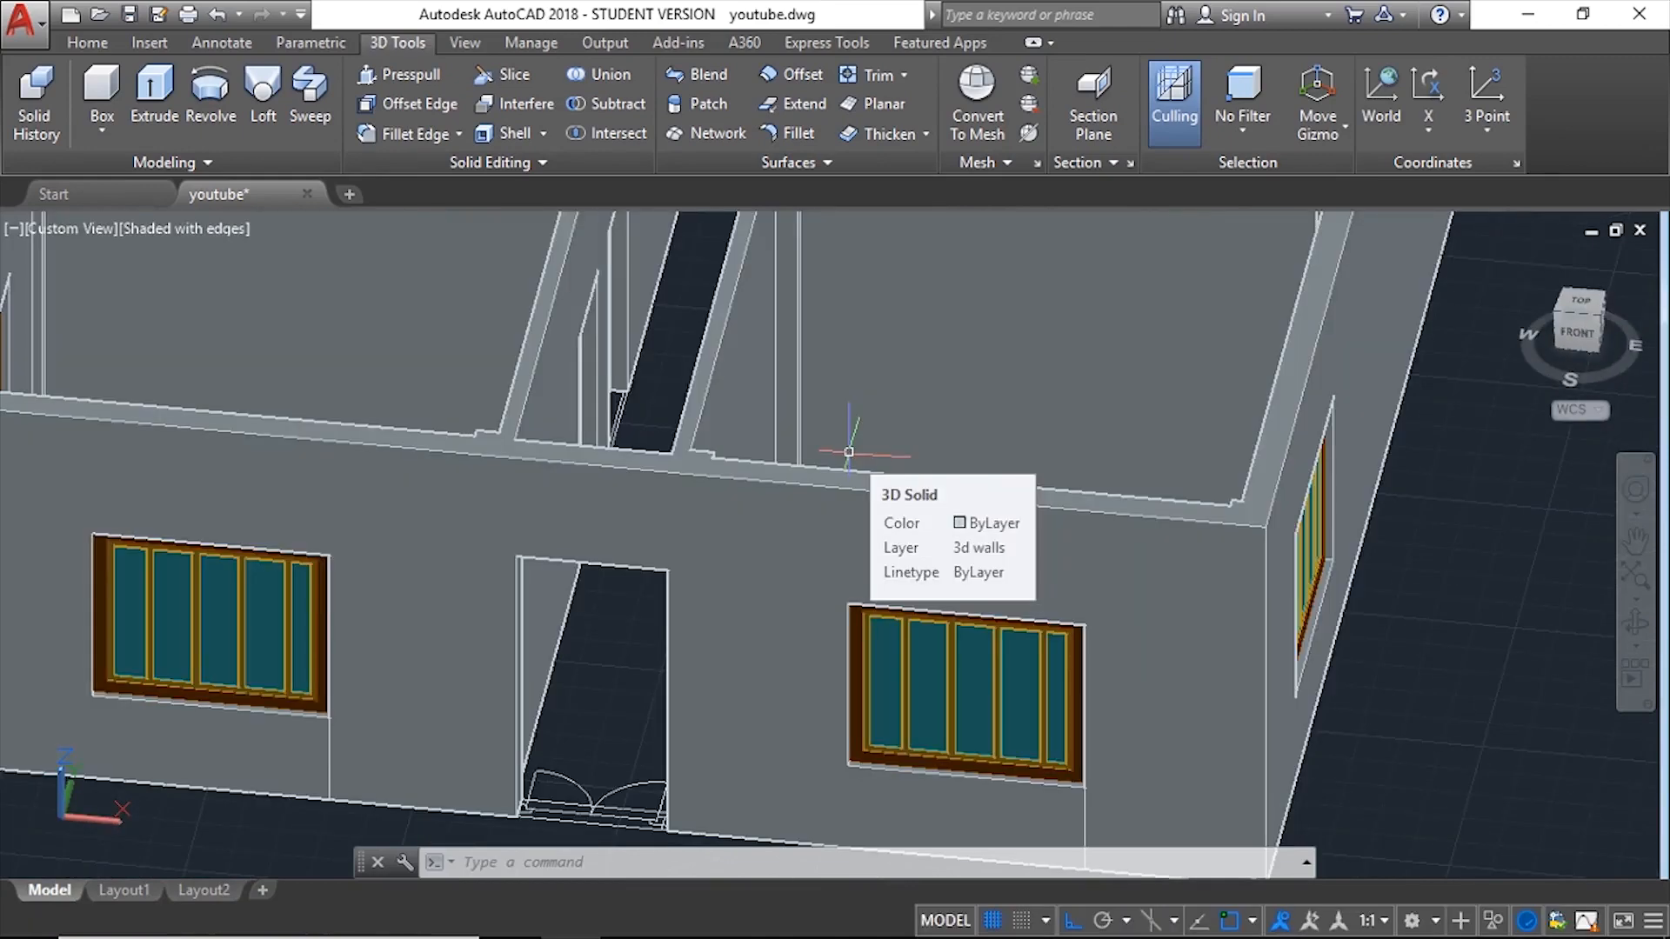